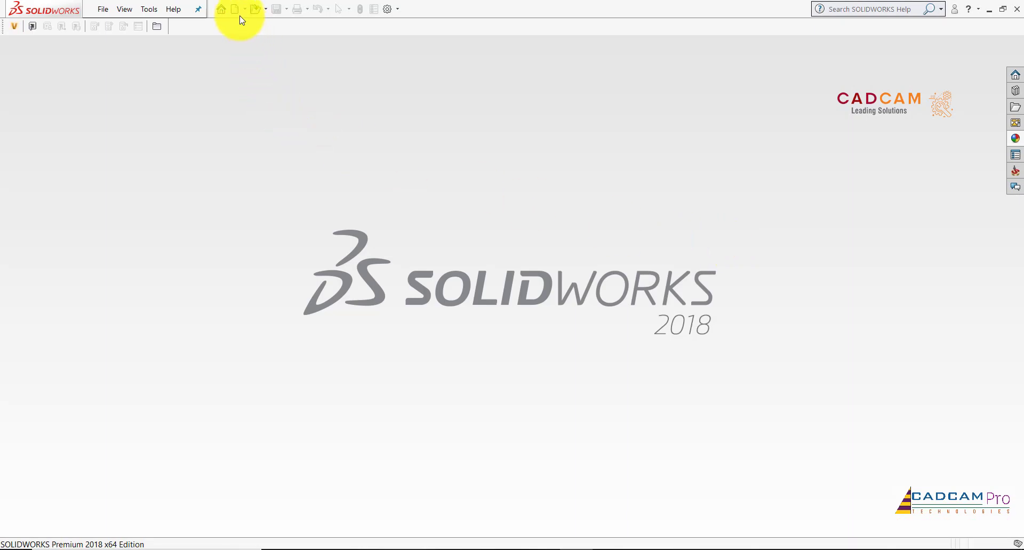
Create a new part document and pick its Front Plane for sketching.
click(236, 11)
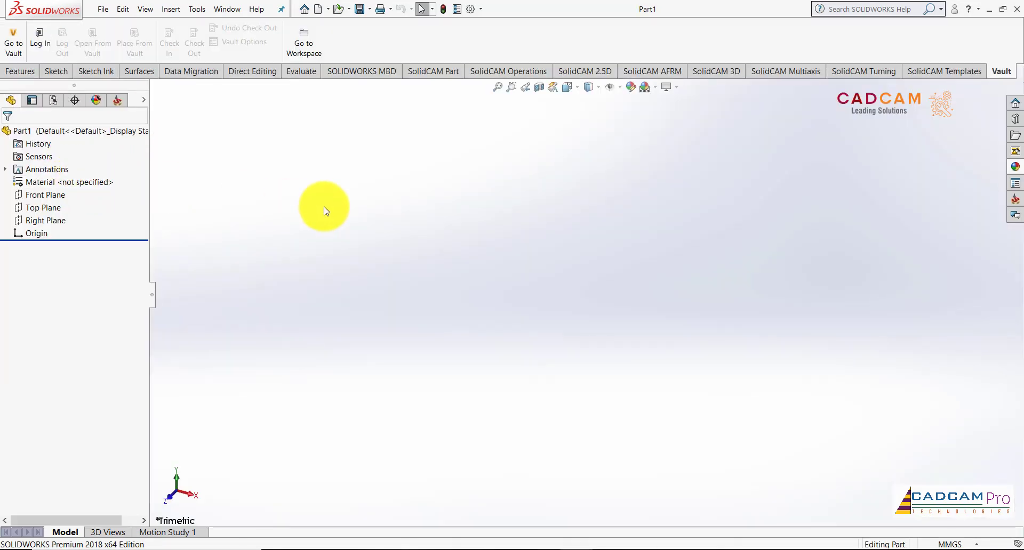
click(63, 70)
click(45, 195)
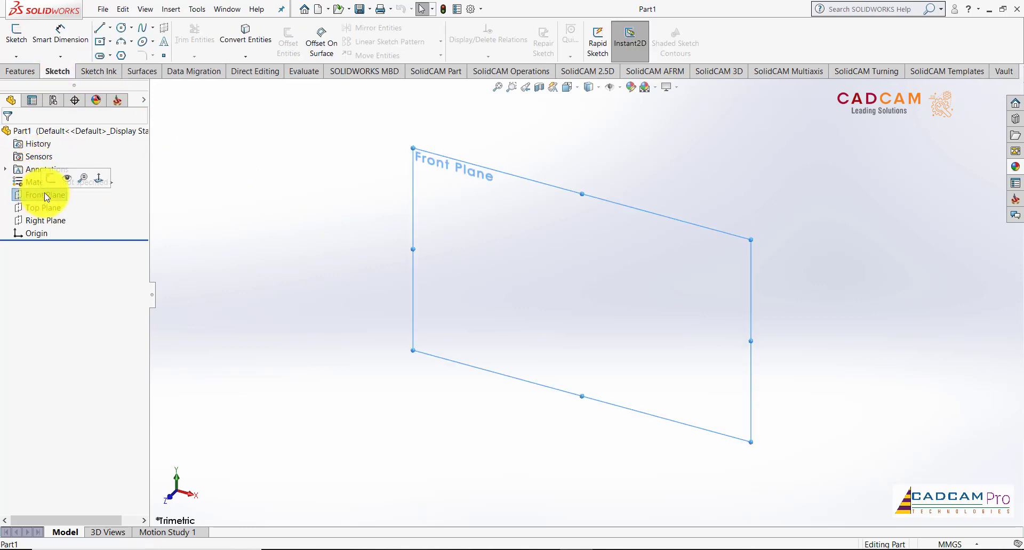
Start a sketch on the Front Plane and draw one sloping straight line near the origin.
click(53, 184)
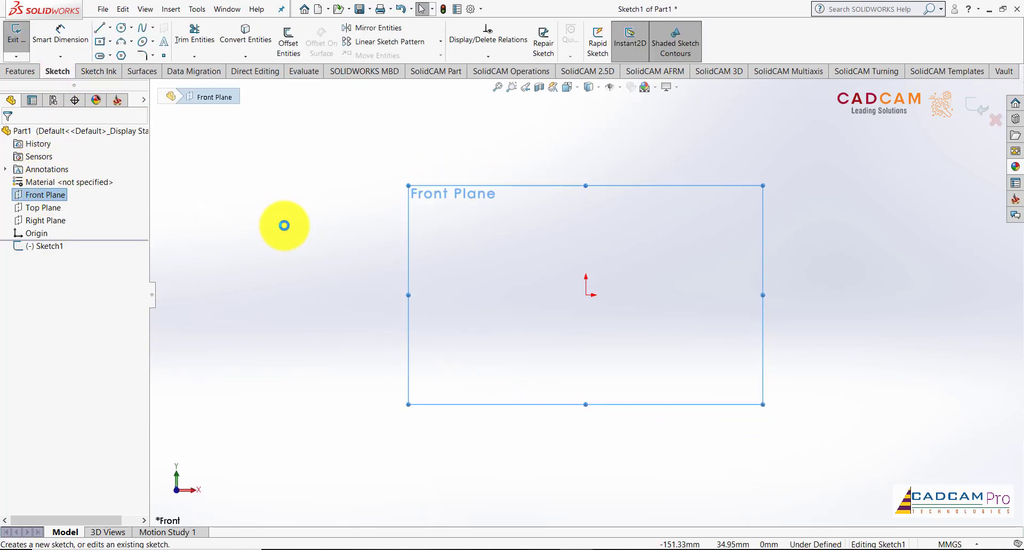
click(99, 28)
scroll(523, 297, down, 2)
scroll(469, 288, up, 4)
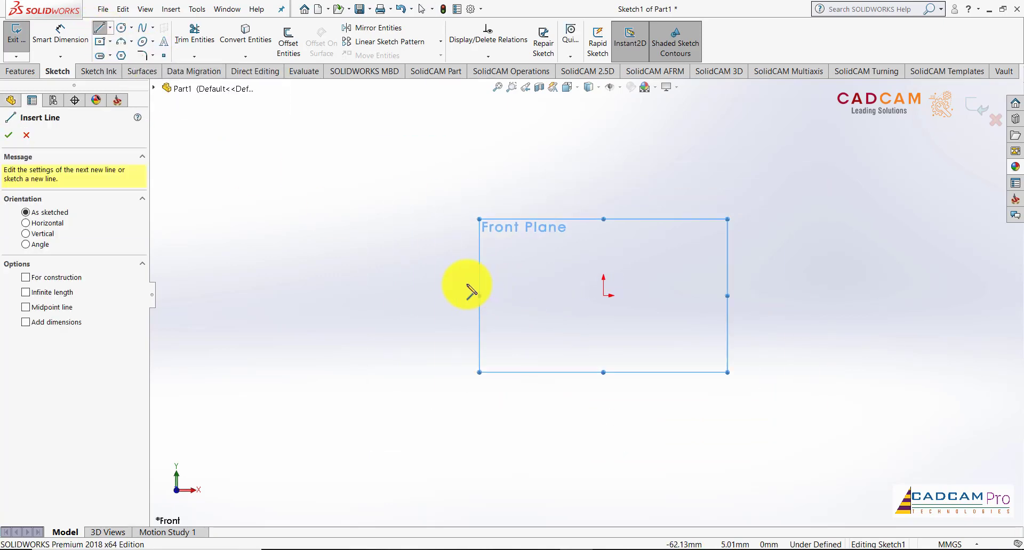
click(476, 393)
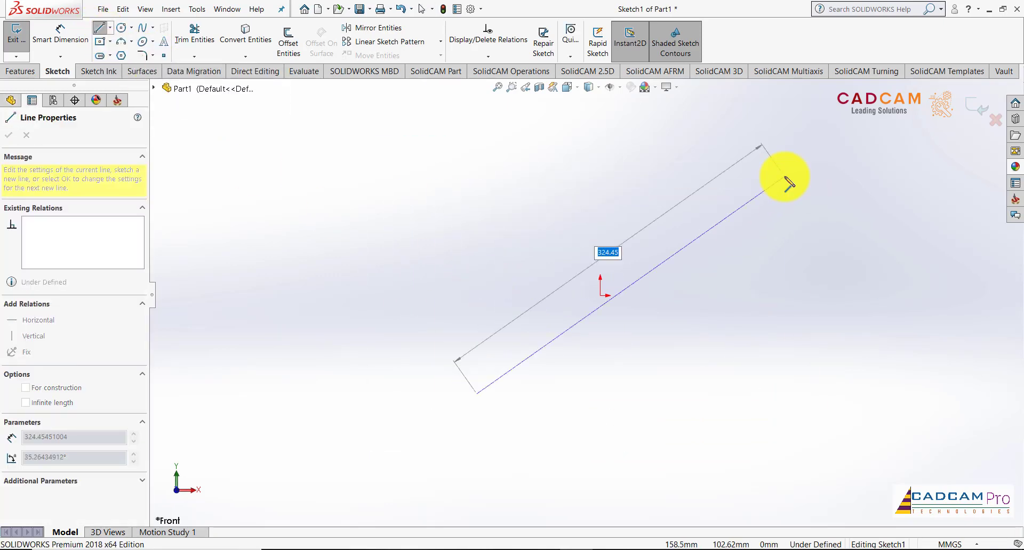
click(785, 182)
key(Escape)
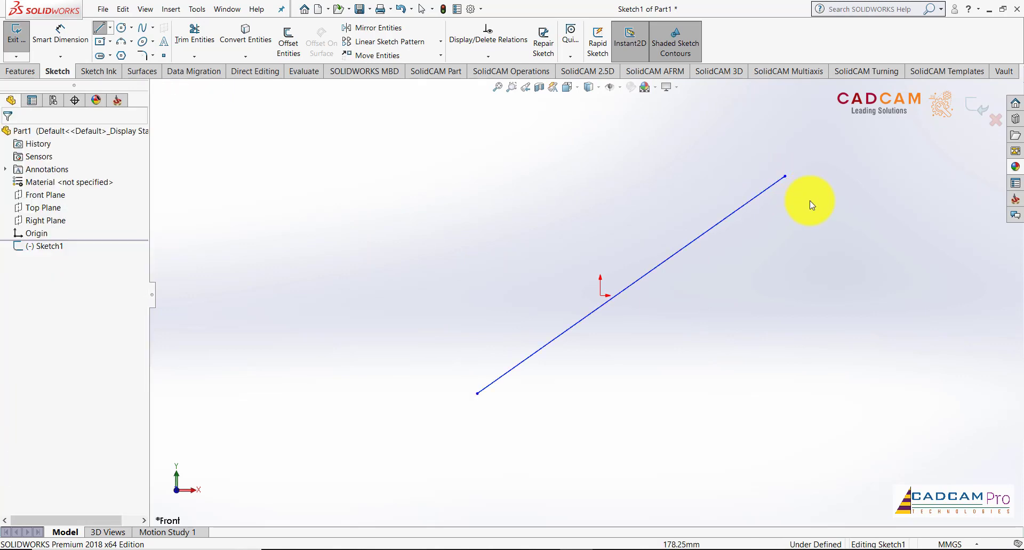
scroll(596, 285, up, 2)
scroll(612, 288, down, 1)
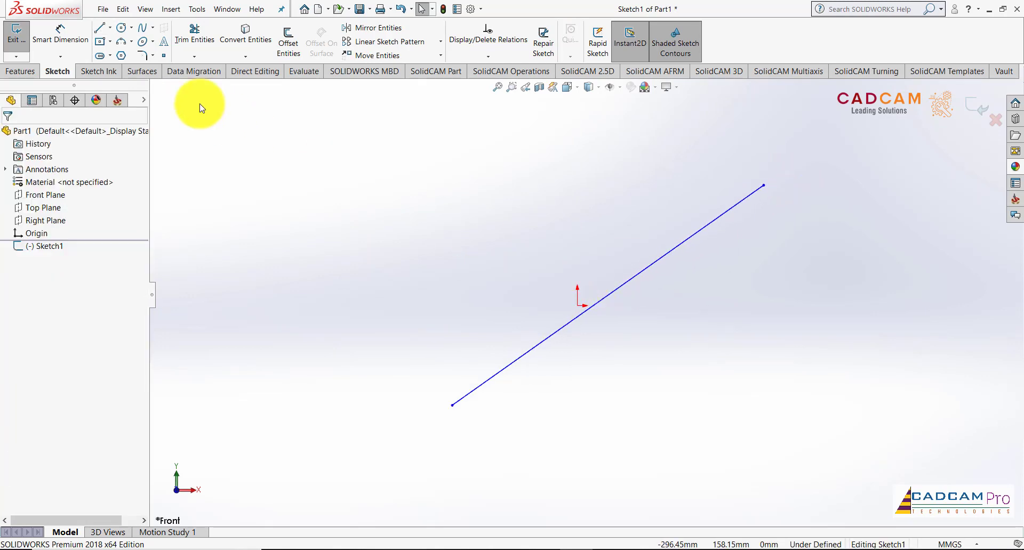
click(99, 28)
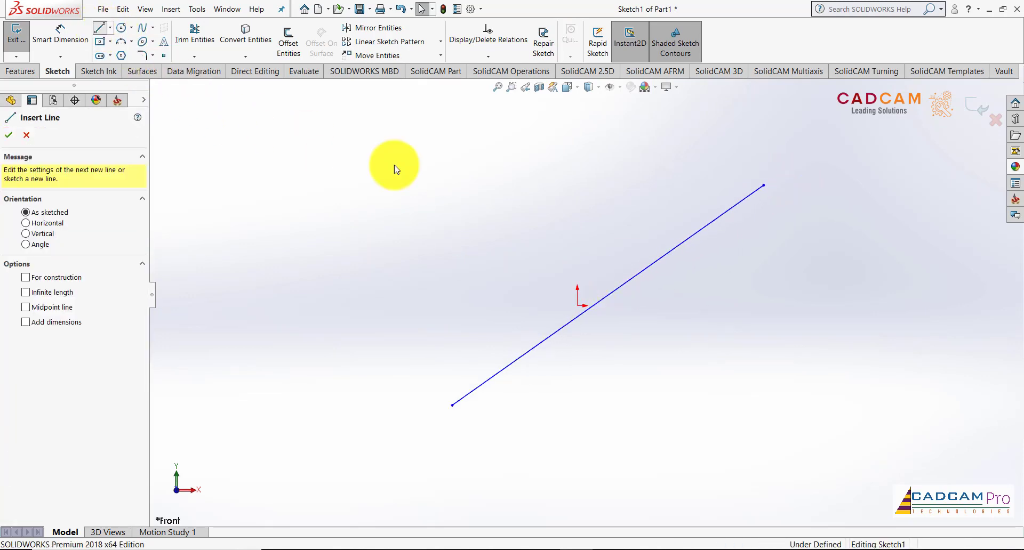
click(577, 306)
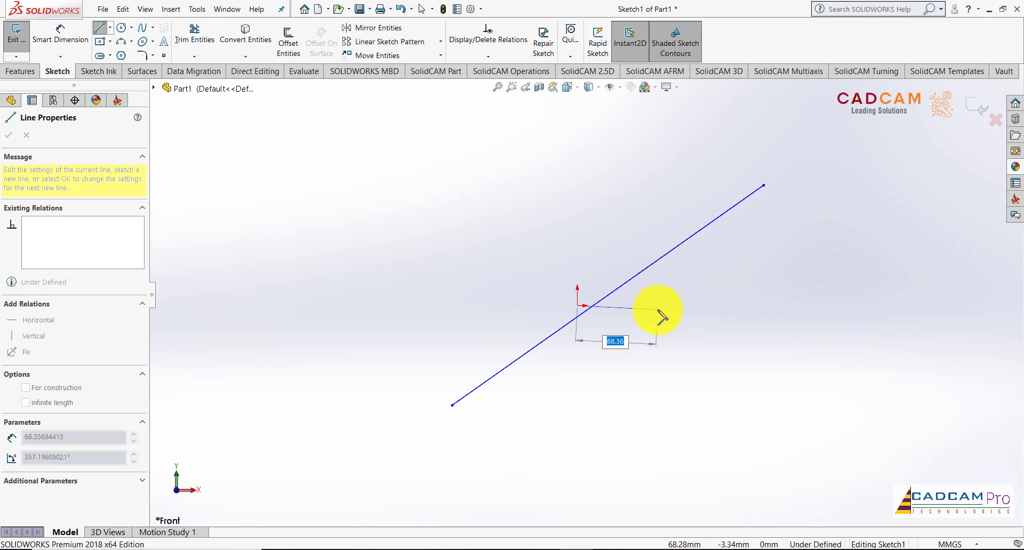
key(Escape)
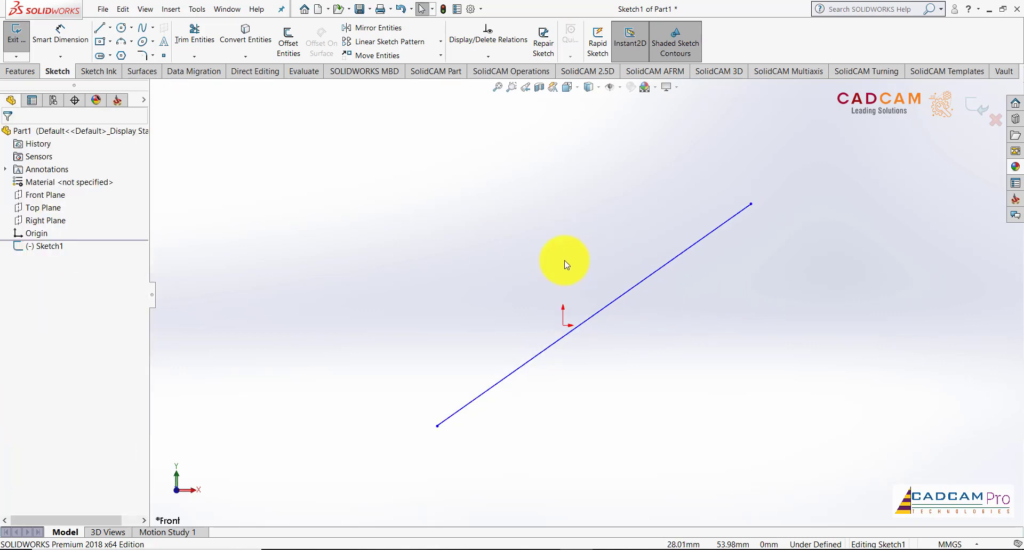
Dimension the sloping line to 340 mm long.
click(60, 35)
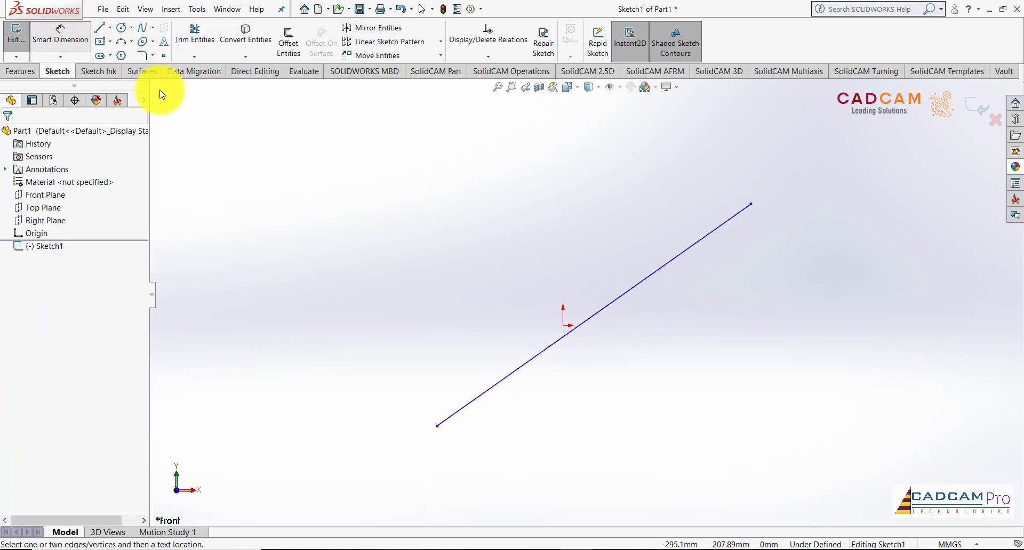
click(605, 305)
click(662, 376)
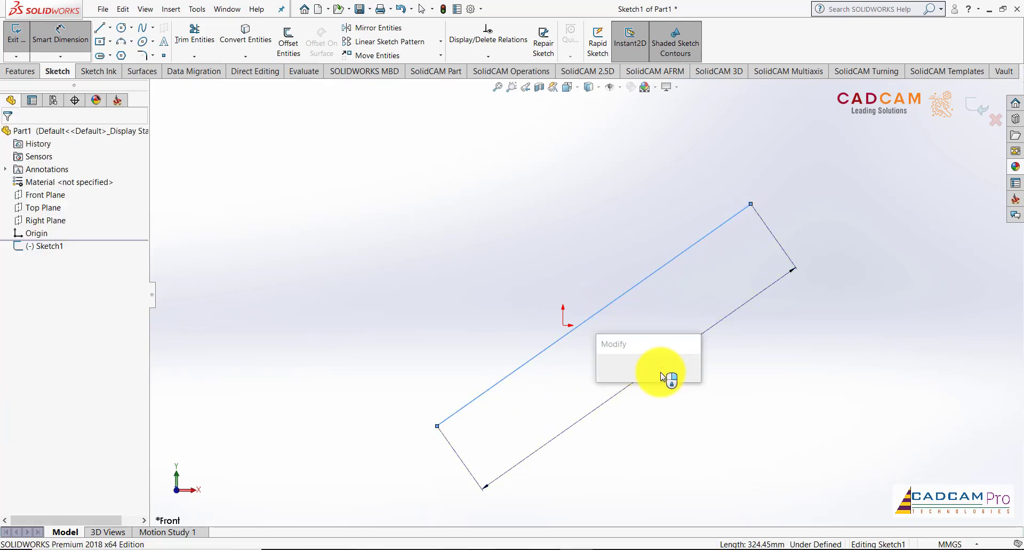
text(340)
key(Return)
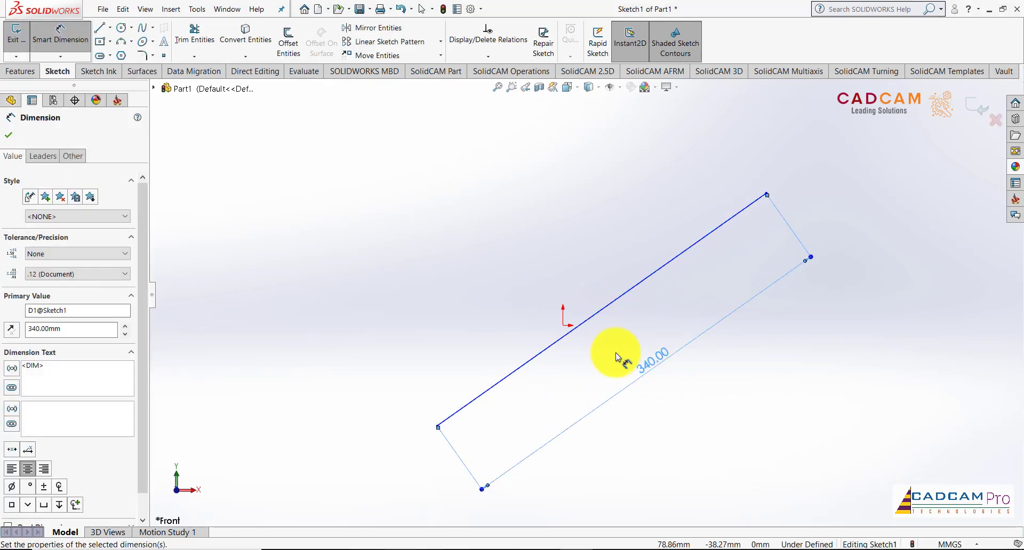
scroll(640, 331, up, 2)
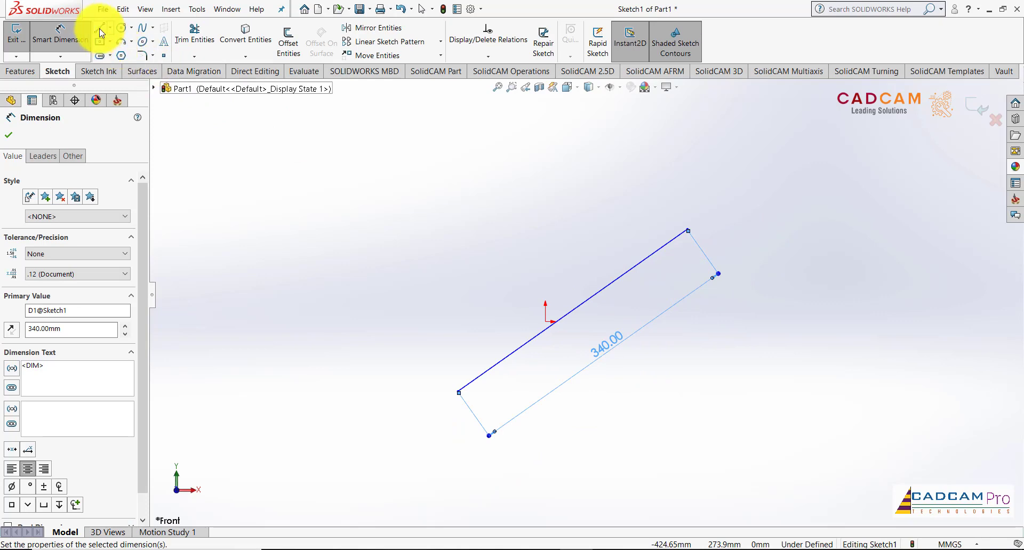
click(121, 41)
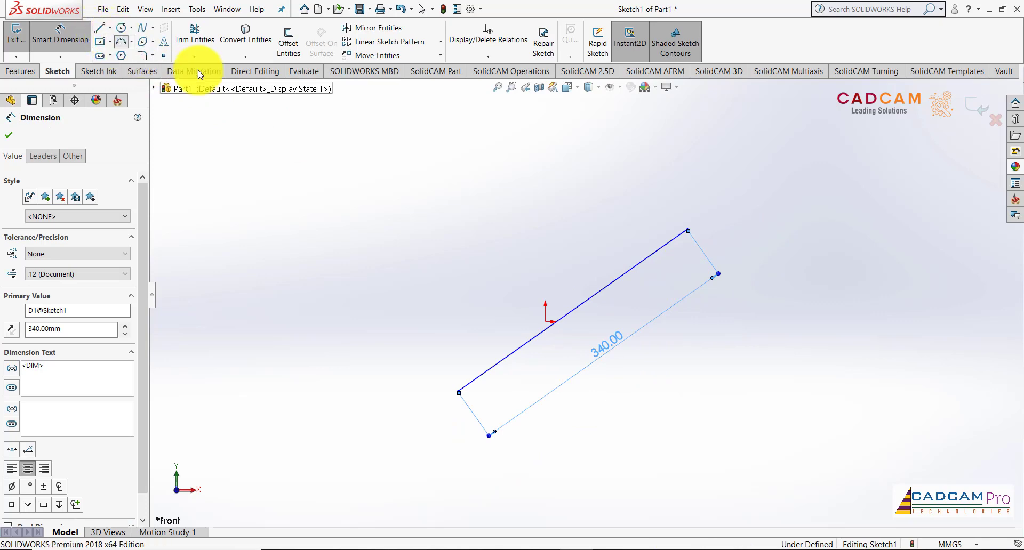
Draw an arc bending upward from the line's top end, then a short vertical line above it.
click(687, 230)
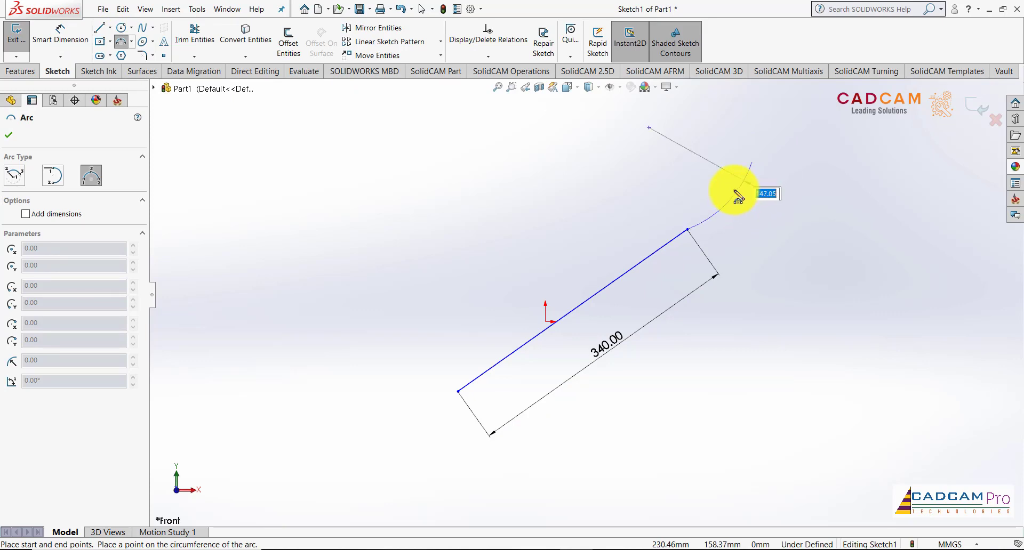
click(739, 193)
click(99, 27)
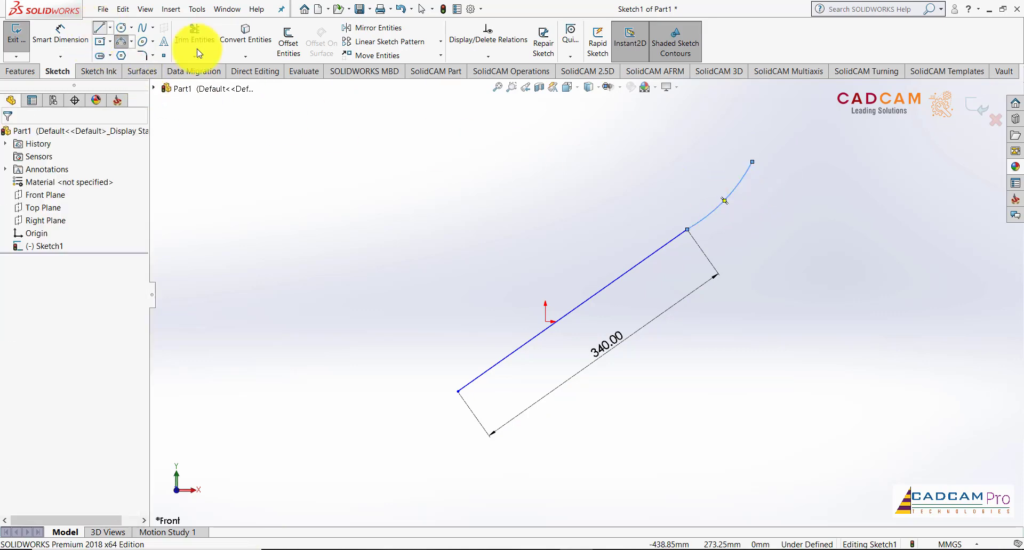
click(753, 162)
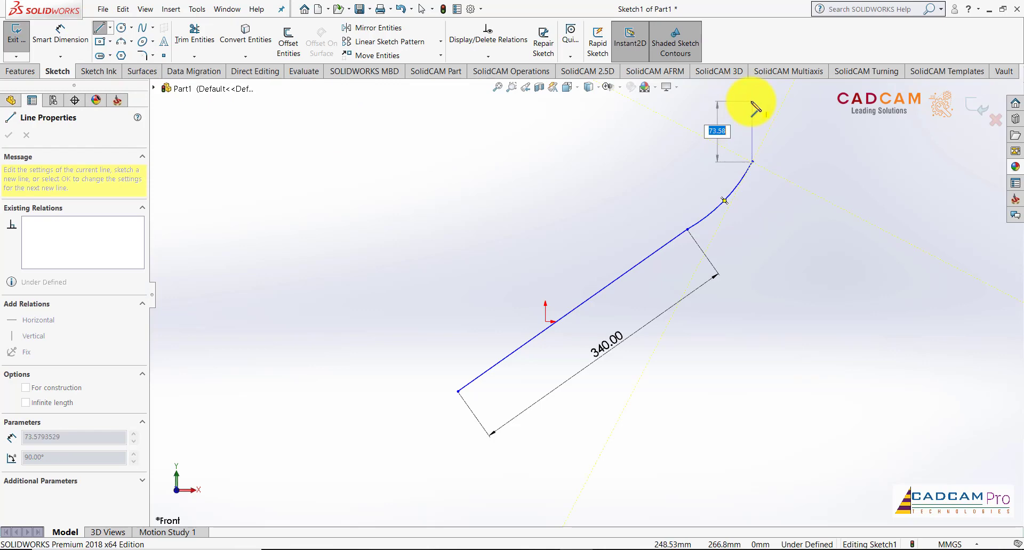
click(754, 101)
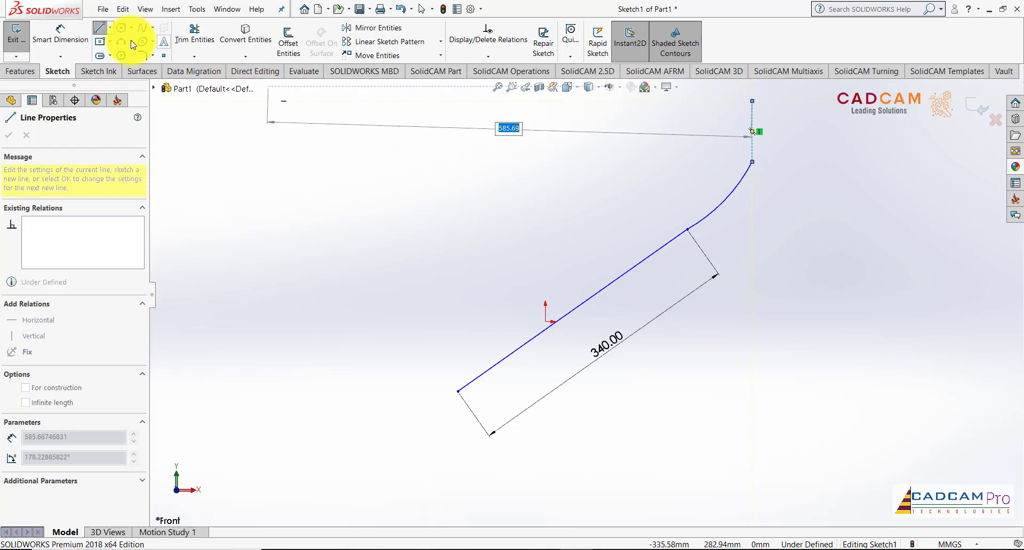
click(81, 34)
scroll(648, 215, down, 2)
scroll(542, 269, up, 3)
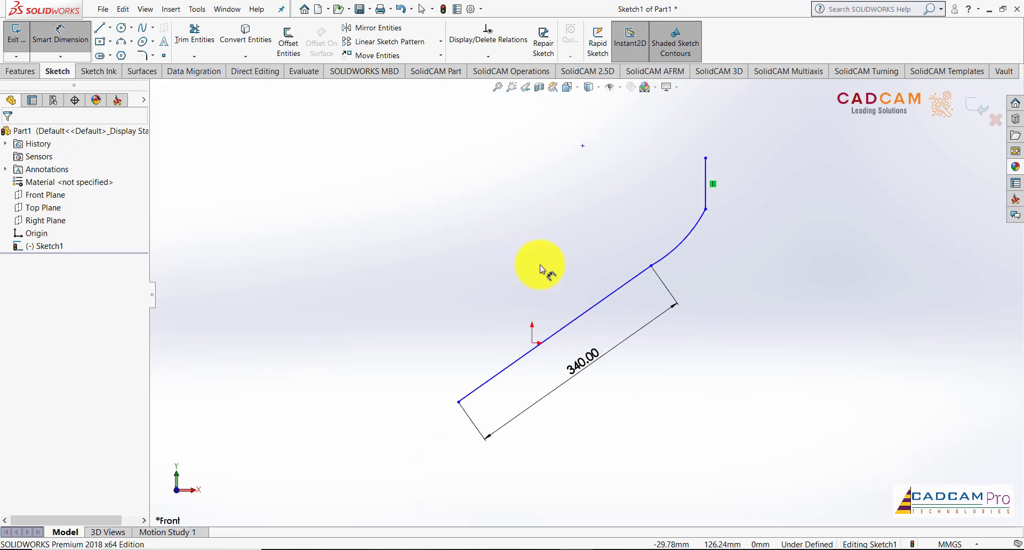
scroll(709, 259, down, 1)
Dimension the bend arc to R60 and the vertical line to 40 mm.
click(638, 246)
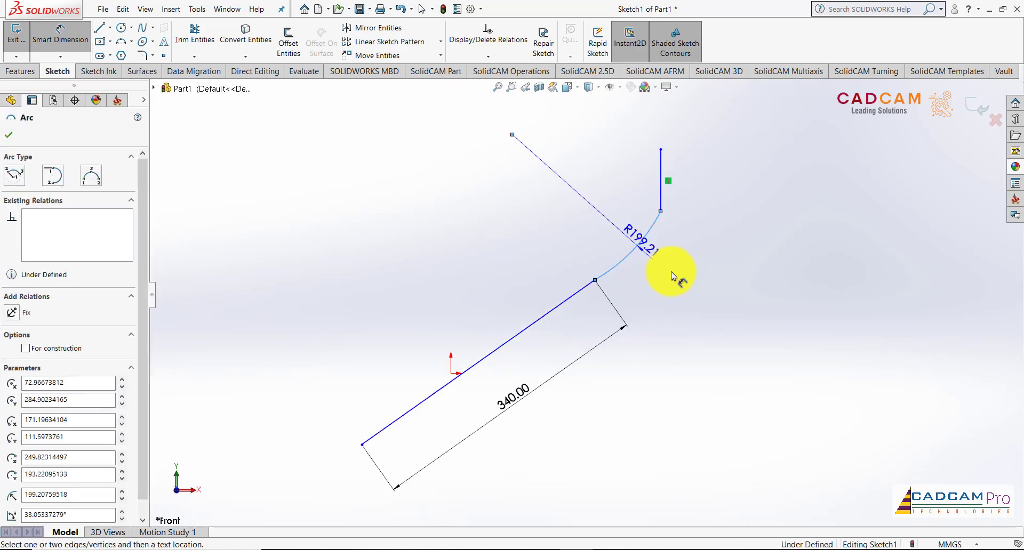
click(674, 276)
text(60)
key(Return)
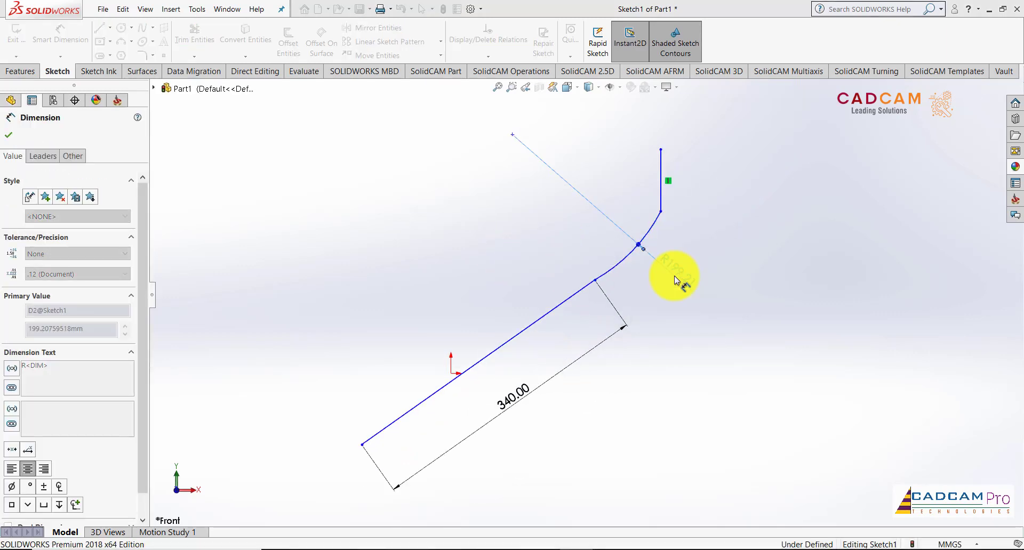
scroll(630, 252, down, 1)
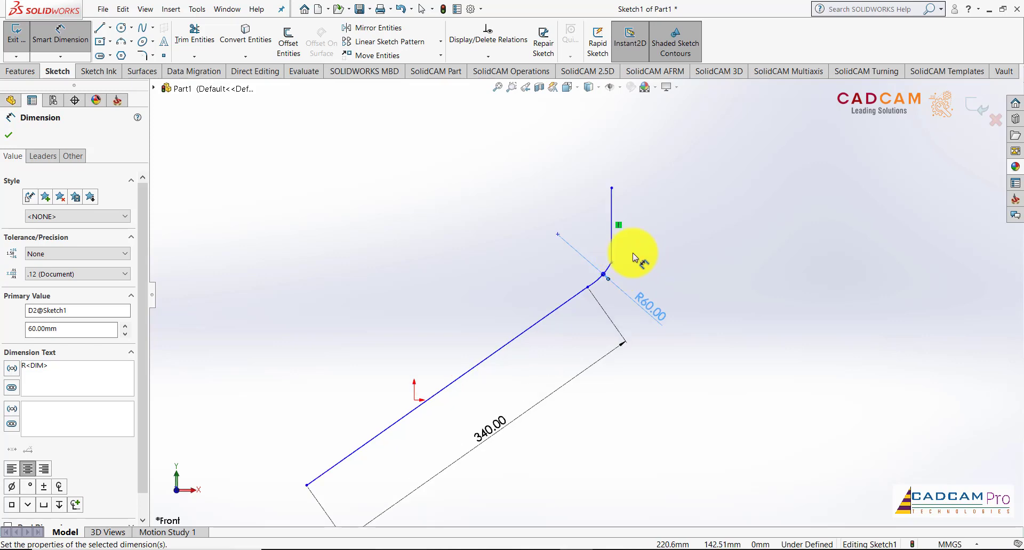
click(633, 234)
click(663, 223)
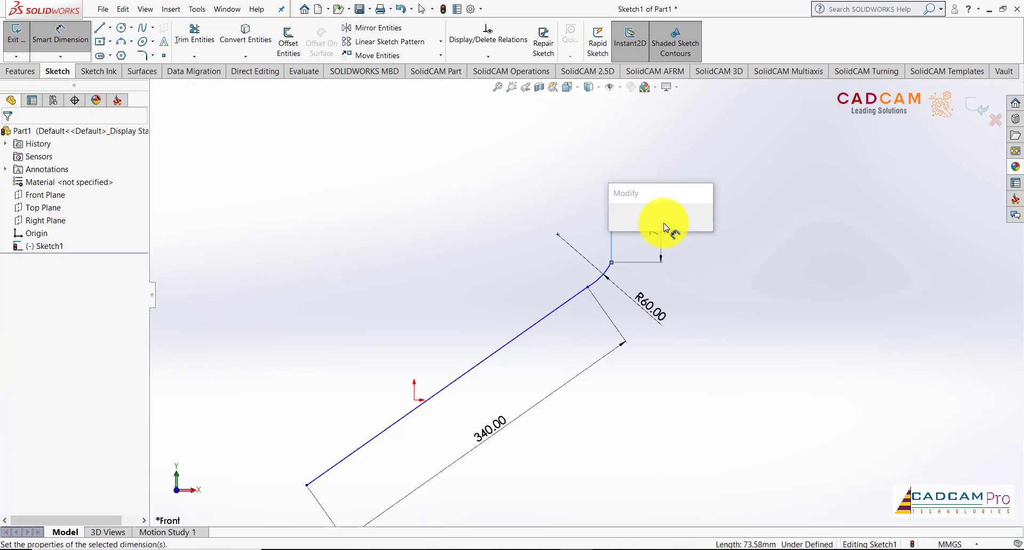
text(40)
key(Return)
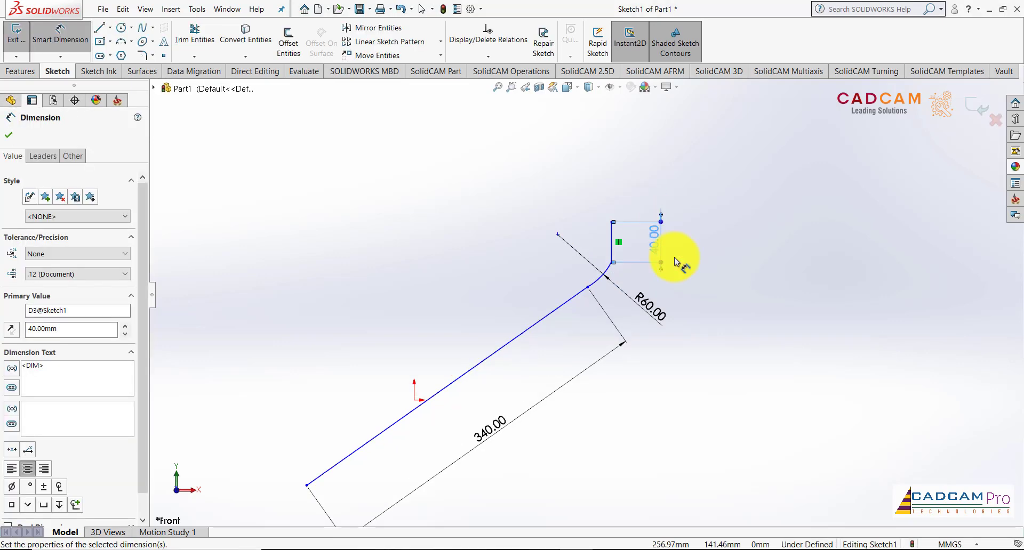
key(Escape)
Make the R60 arc tangent to the 40 mm vertical line.
scroll(610, 268, down, 1)
scroll(610, 267, down, 1)
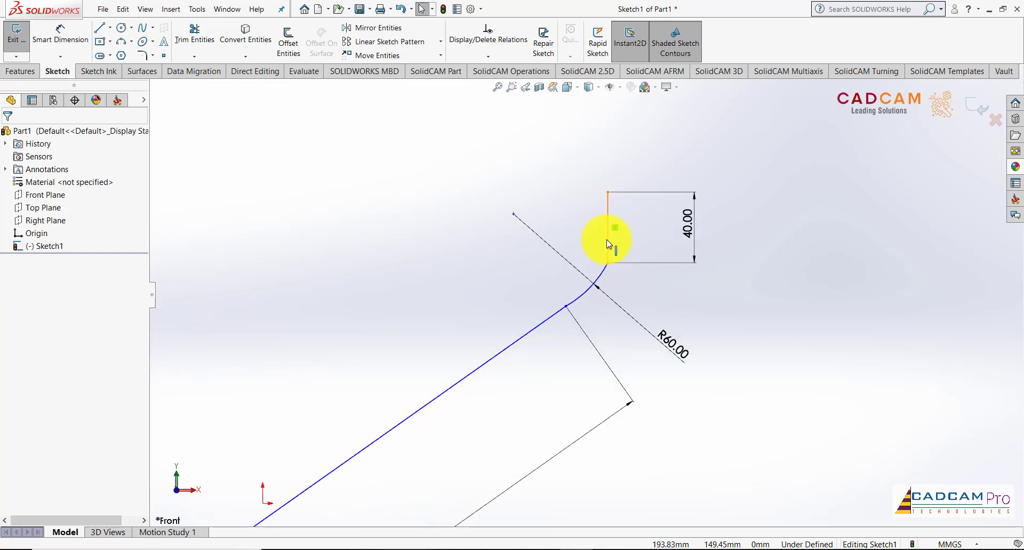
click(607, 245)
click(600, 274)
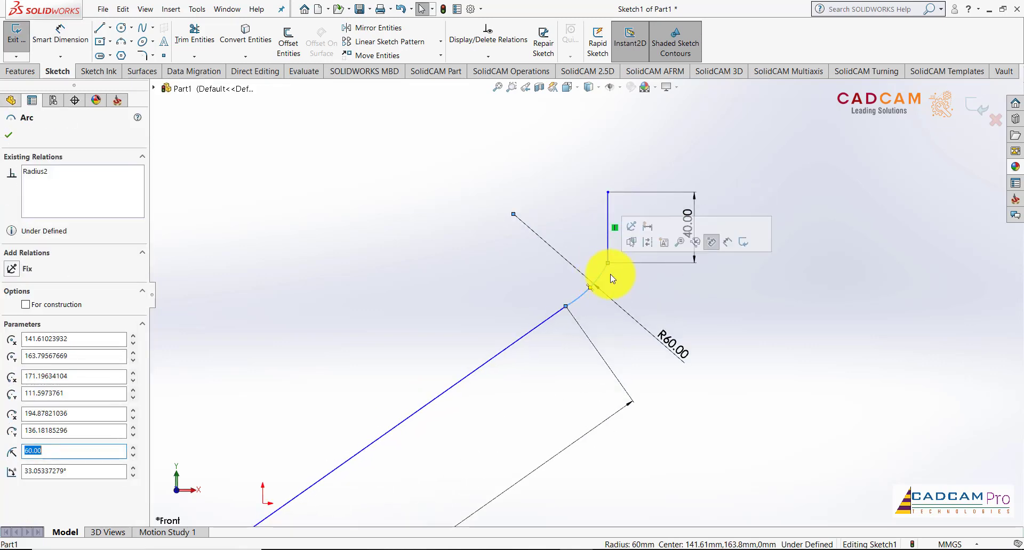
click(704, 297)
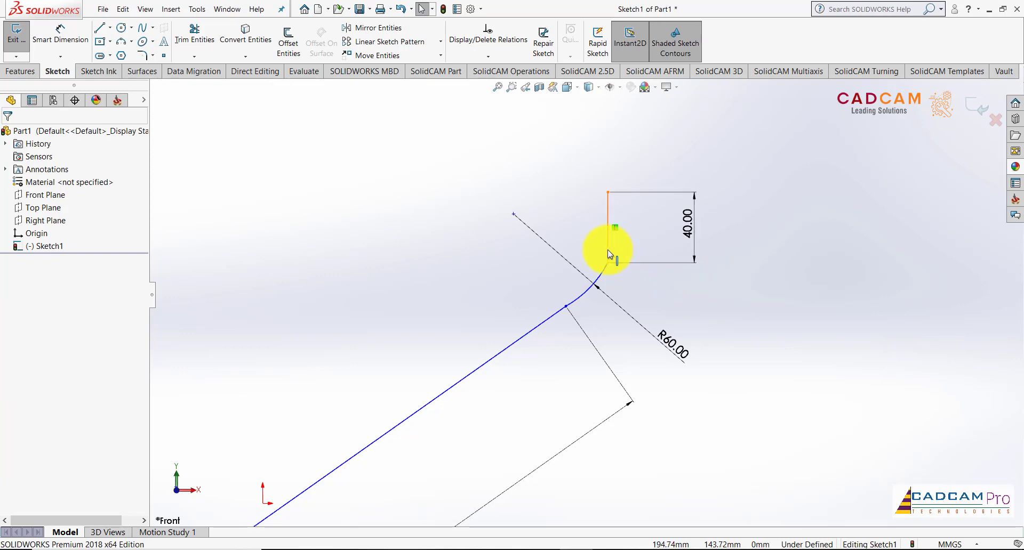
click(607, 269)
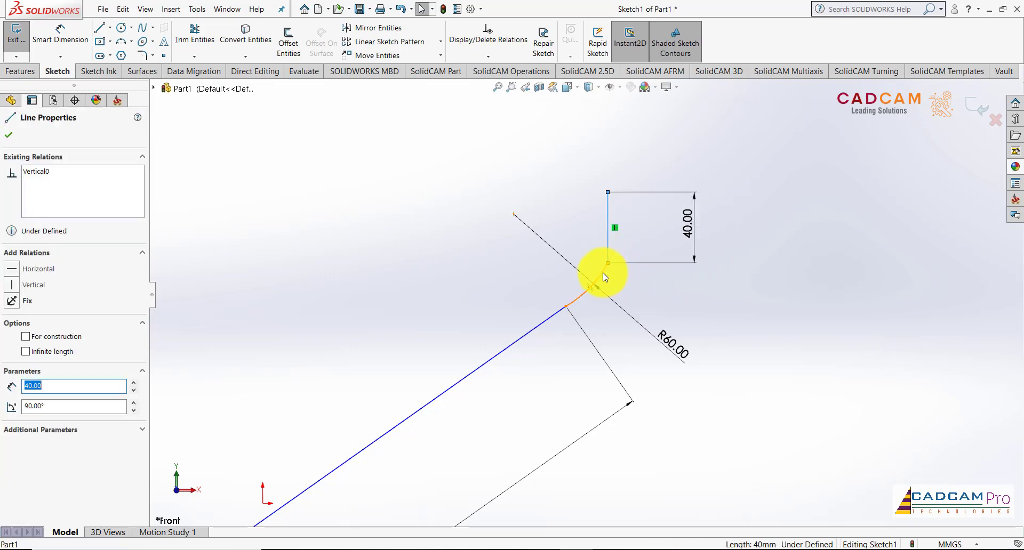
ctrl+click(643, 284)
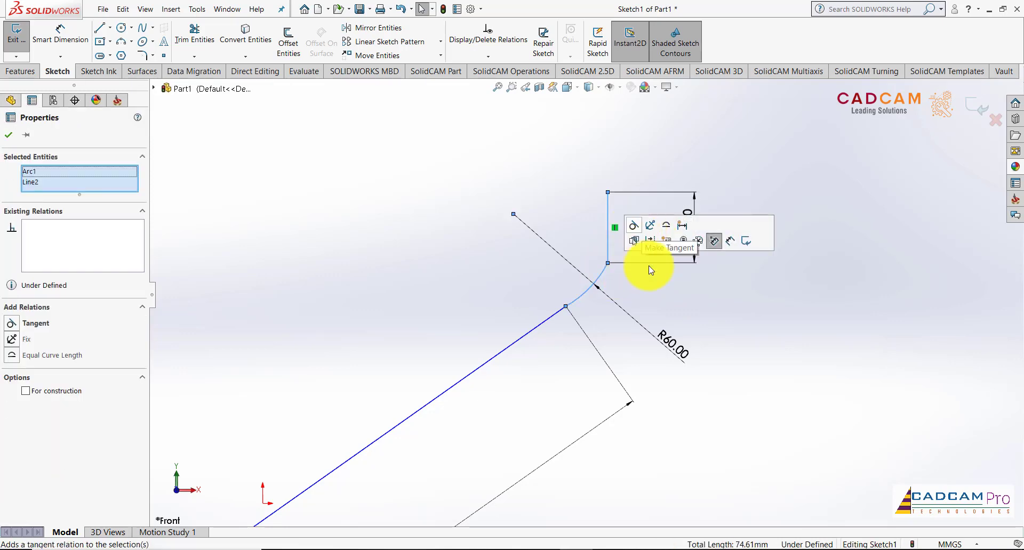
click(634, 225)
click(650, 289)
Make the R60 arc tangent to the long 340 mm line.
click(581, 301)
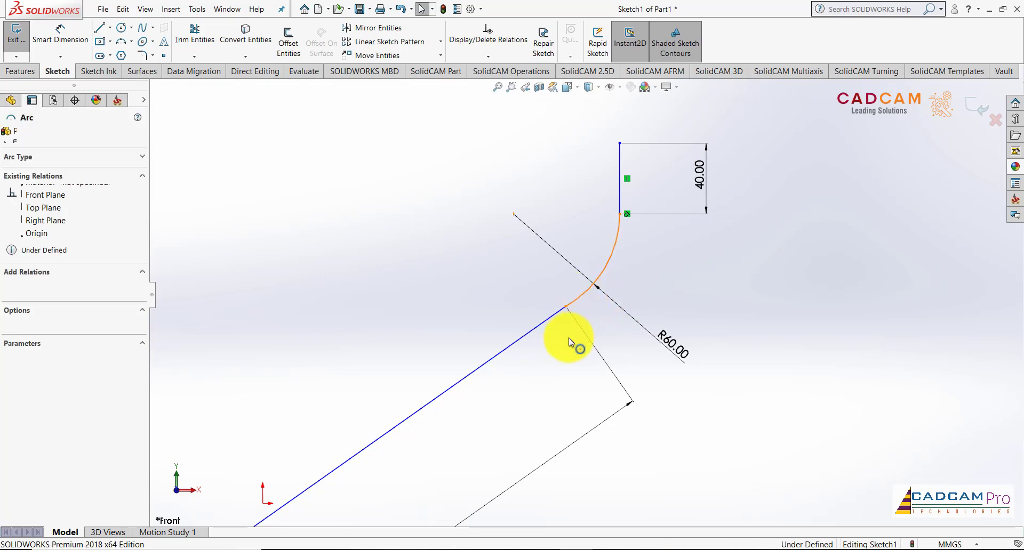
click(555, 318)
ctrl+click(596, 283)
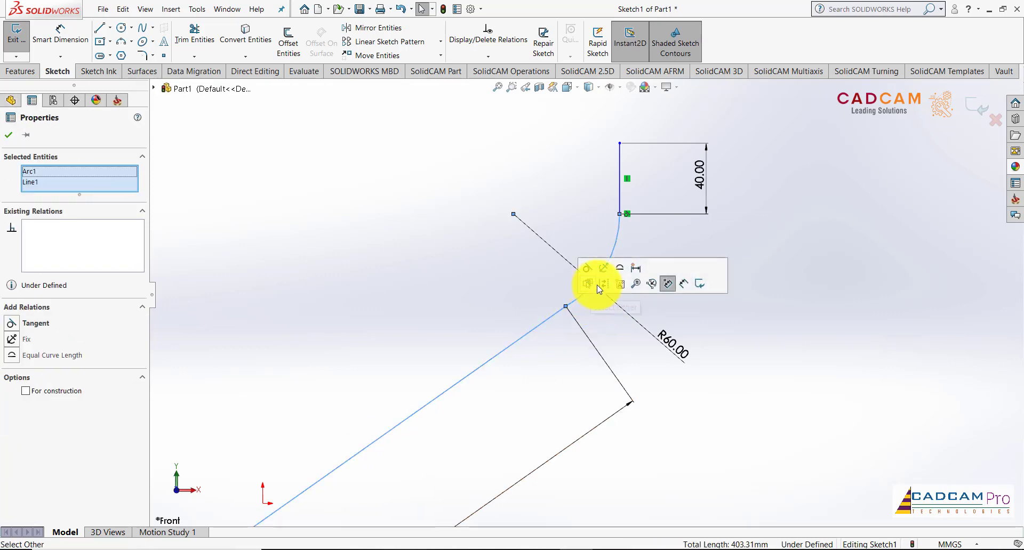
click(599, 279)
click(793, 321)
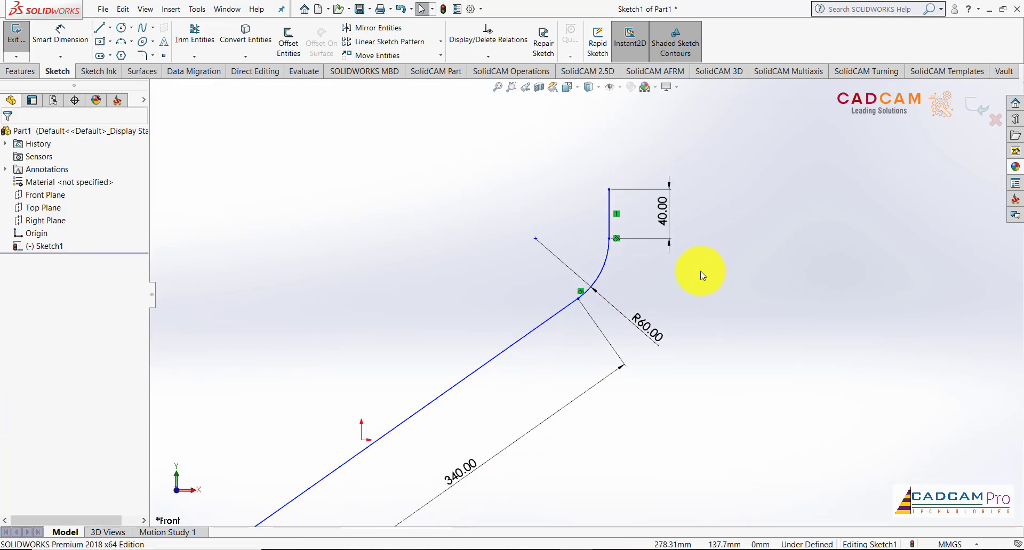
scroll(699, 271, up, 5)
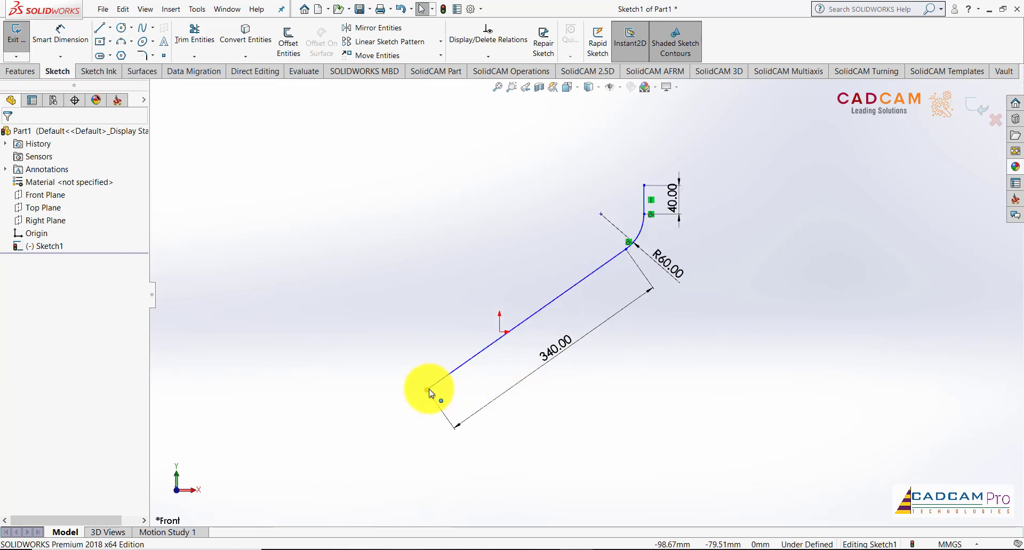
Drag the long line's lower-left end to reposition it.
drag(430, 389, 405, 378)
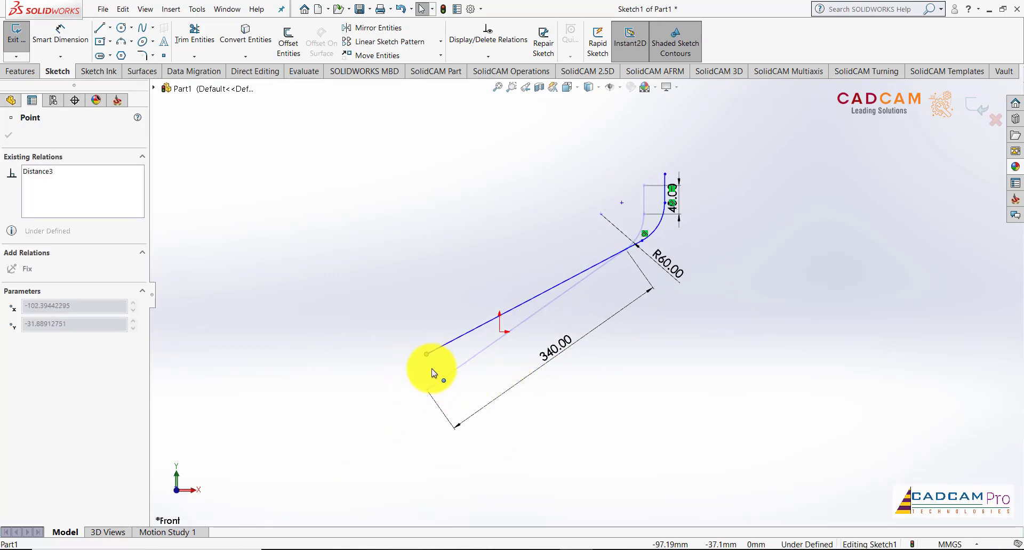
drag(395, 372, 395, 367)
click(613, 377)
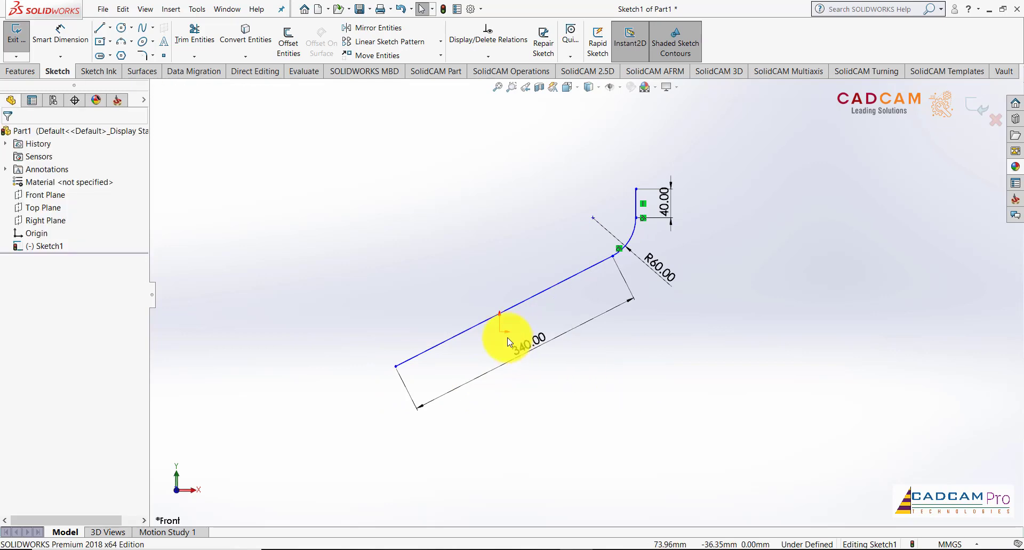
scroll(507, 343, up, 2)
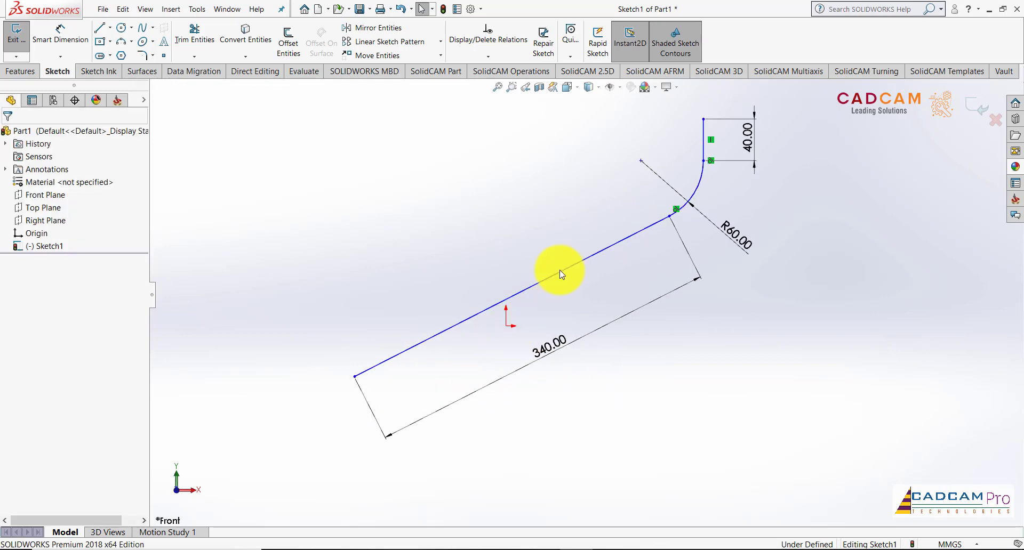
Put the 340 mm line's midpoint on the sketch origin and swing the sketch into place.
click(511, 302)
ctrl+click(507, 326)
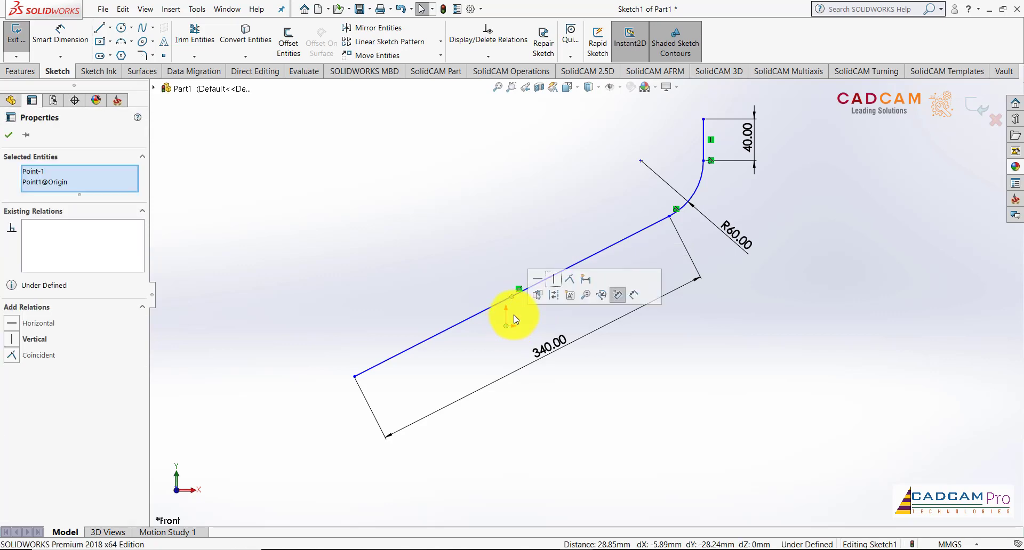
click(553, 278)
click(649, 394)
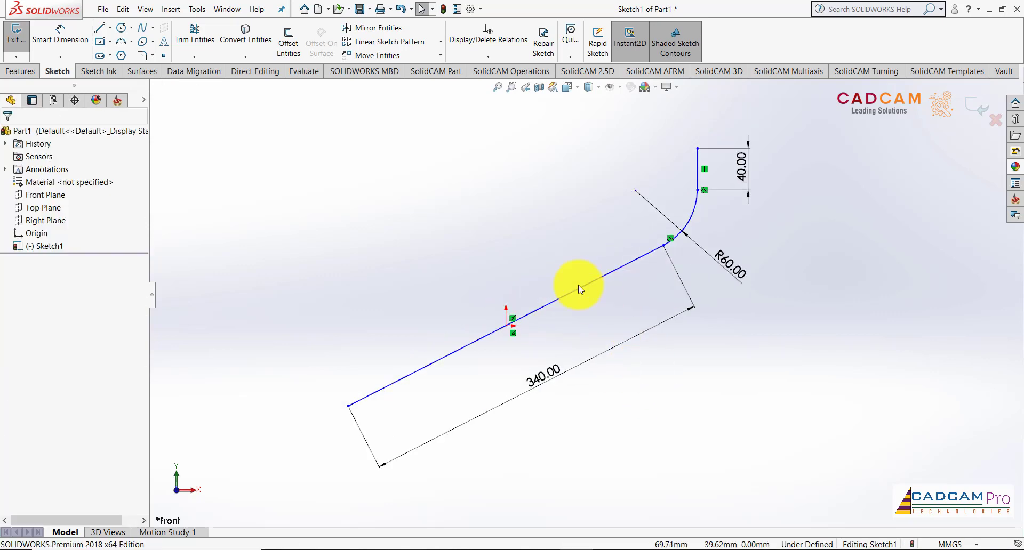
scroll(578, 288, up, 2)
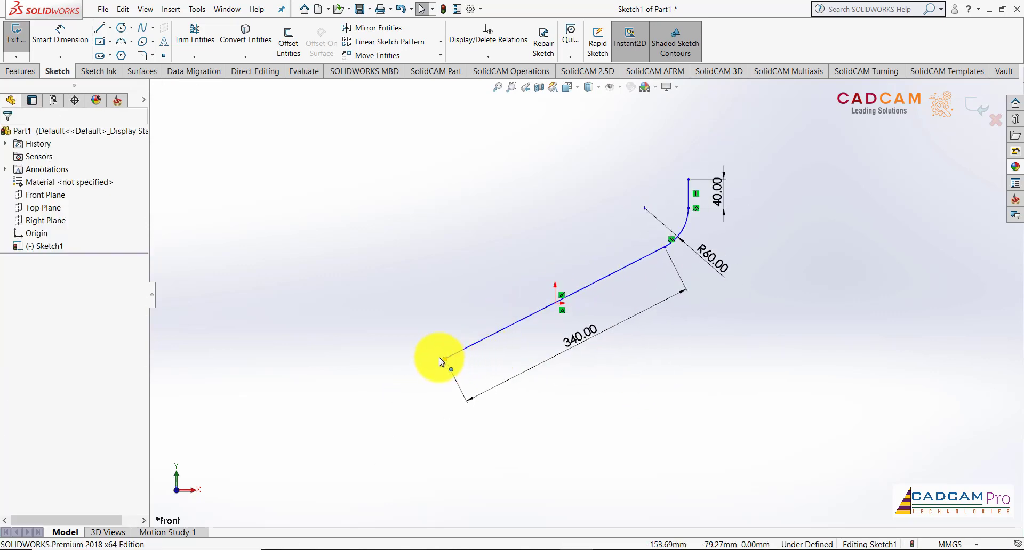
drag(443, 361, 440, 347)
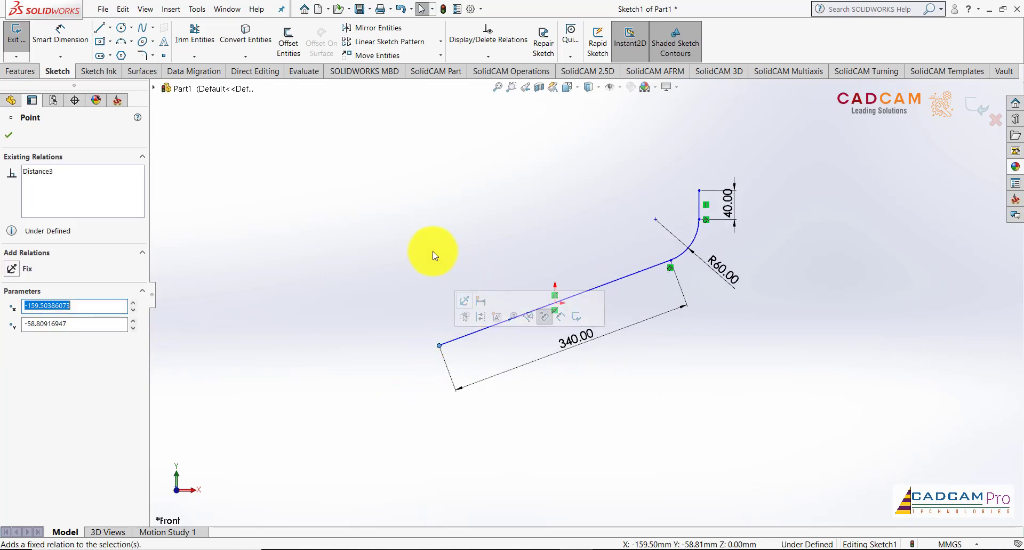
click(426, 312)
scroll(434, 325, down, 1)
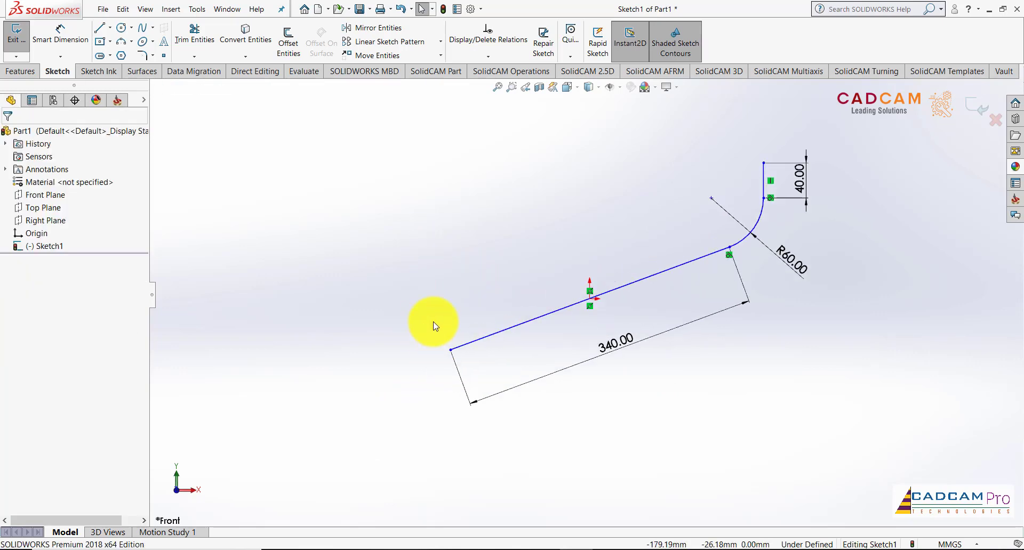
Draw a three-point arc starting at the 340 mm line's lower-left end.
click(123, 49)
scroll(417, 361, down, 2)
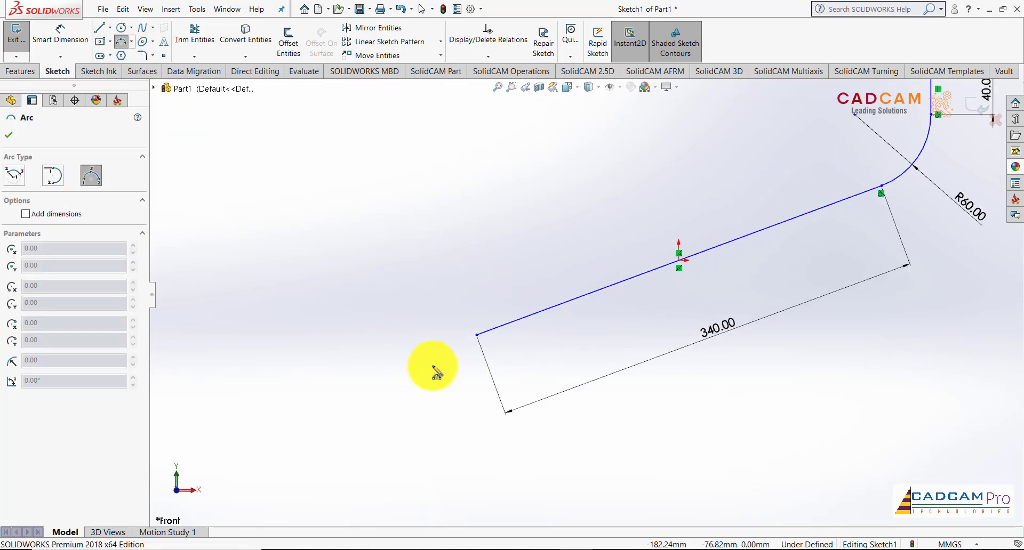
click(476, 335)
click(365, 340)
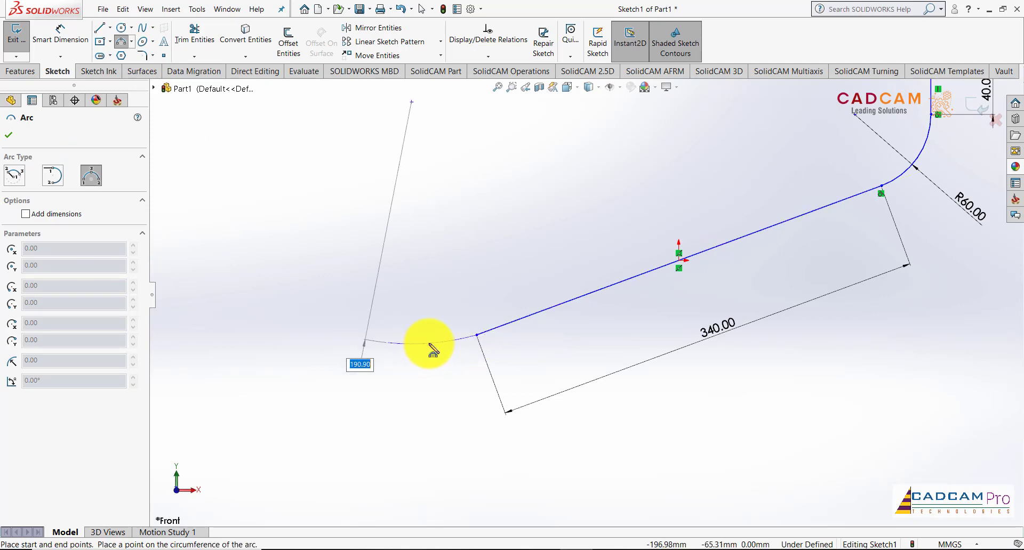
click(474, 322)
key(Escape)
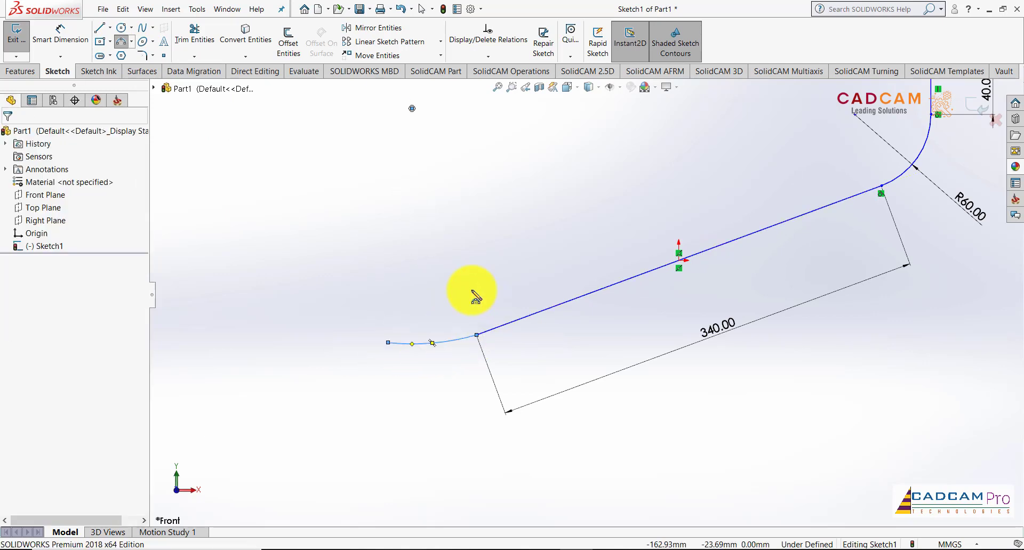
scroll(469, 314, up, 1)
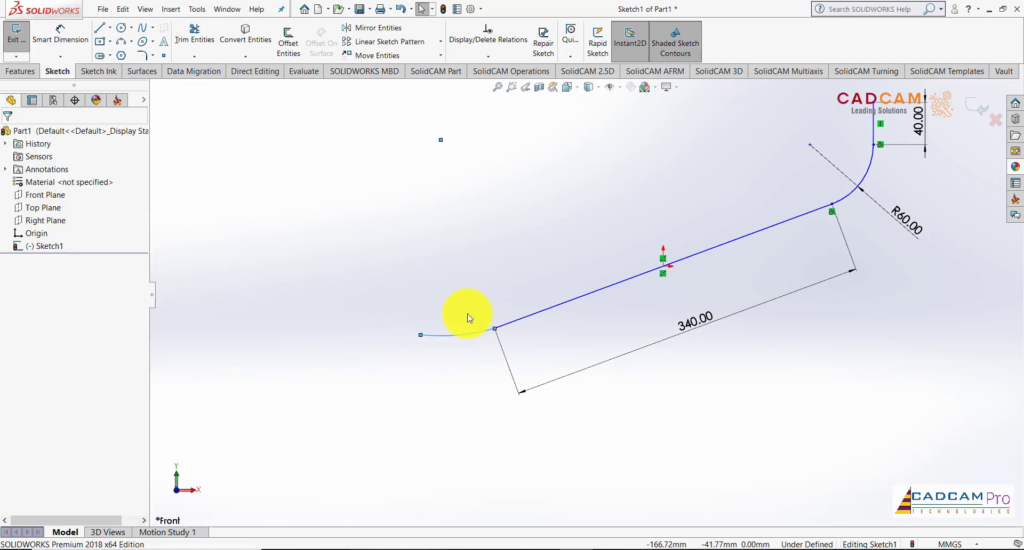
Make the new arc tangent to the 340 mm line and nudge its free end upward.
click(489, 331)
click(508, 324)
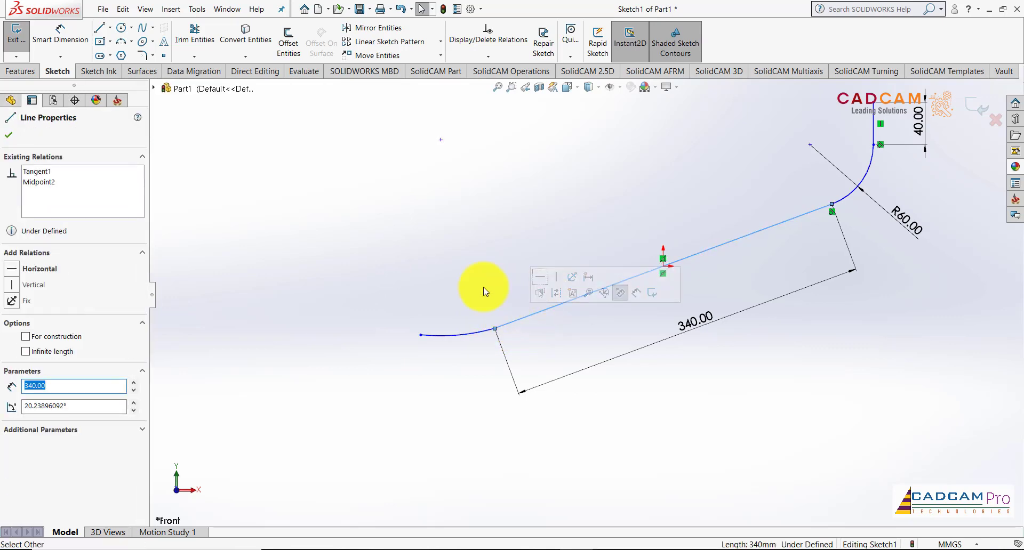
click(485, 332)
ctrl+click(510, 324)
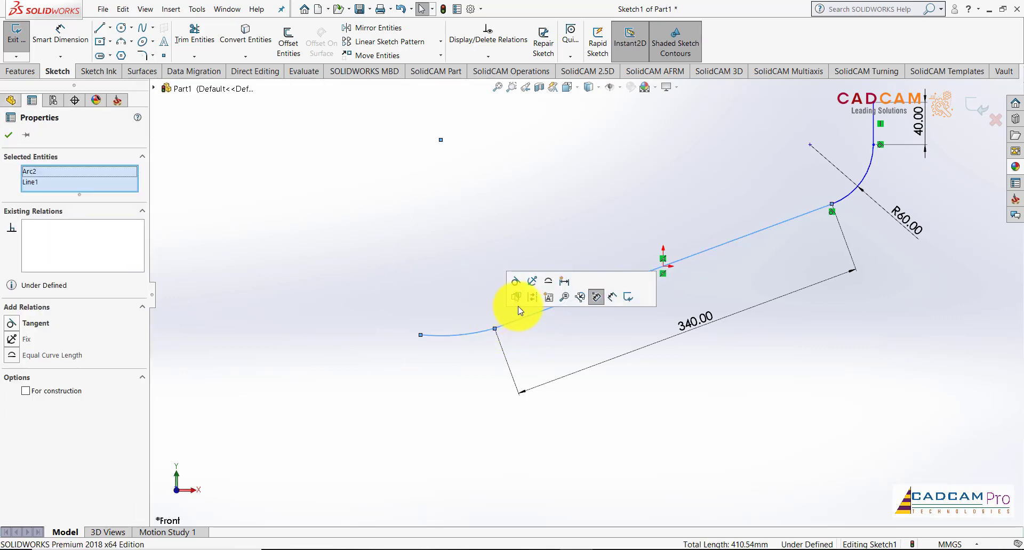
click(521, 278)
click(445, 276)
mouse_move(463, 338)
mouse_down()
mouse_move(492, 313)
mouse_move(491, 334)
mouse_up()
click(493, 330)
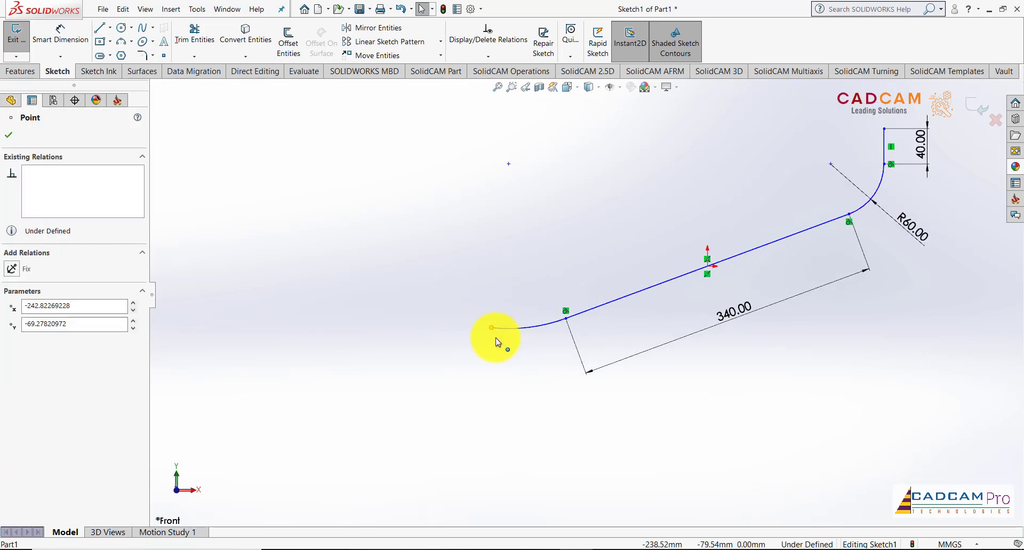
drag(498, 329, 500, 325)
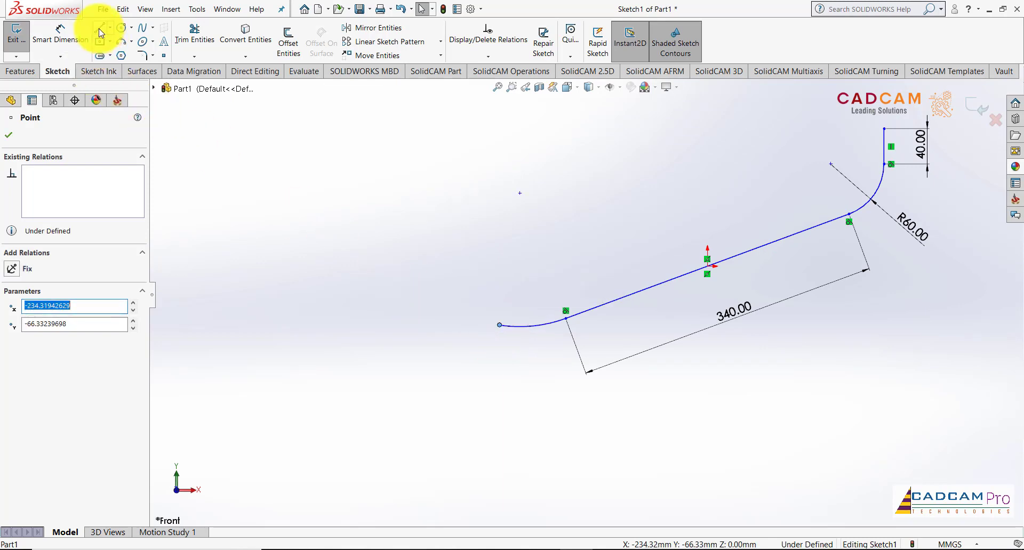
click(100, 27)
Draw a short line leftward from the second arc's free end.
click(500, 325)
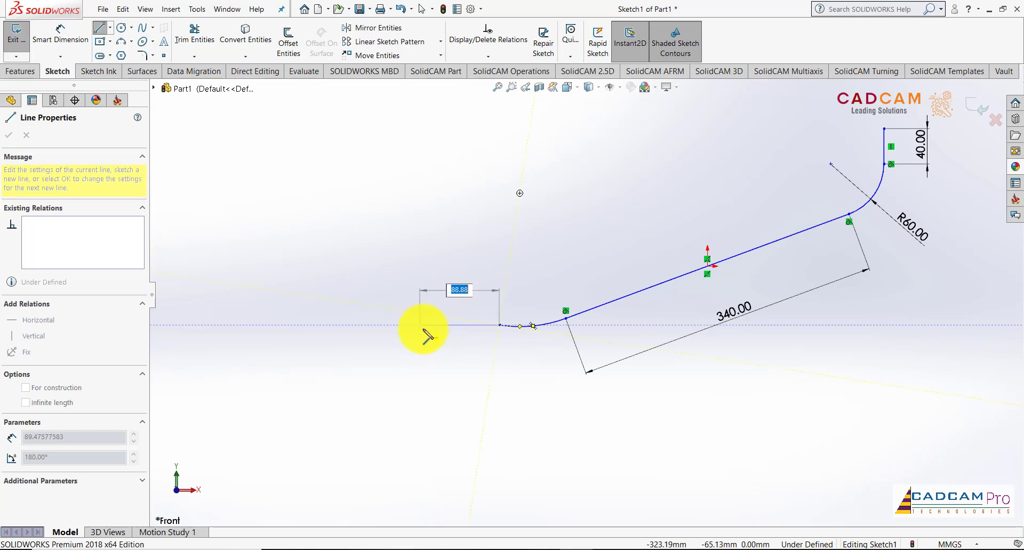
click(424, 335)
key(Escape)
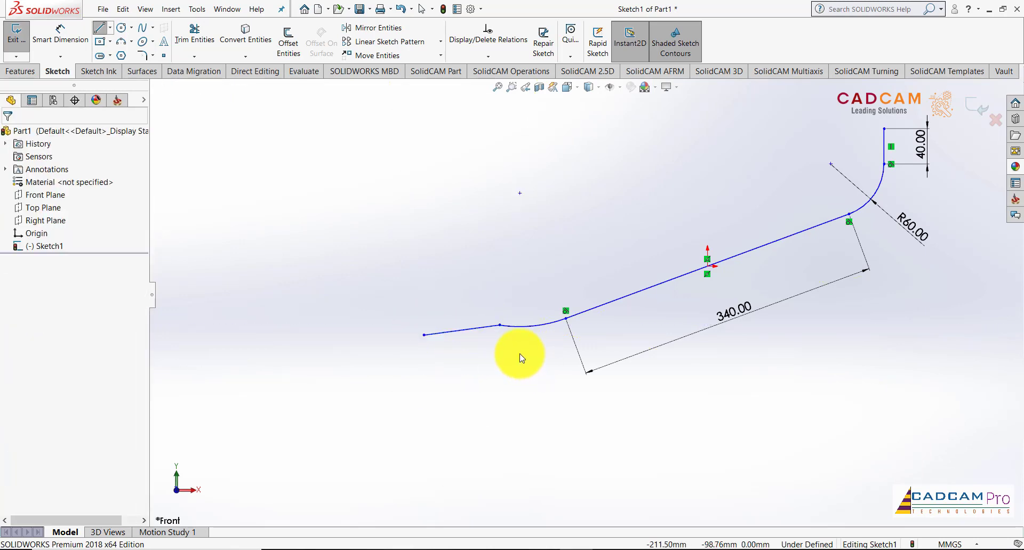
Make the short line tangent to the second arc.
click(516, 334)
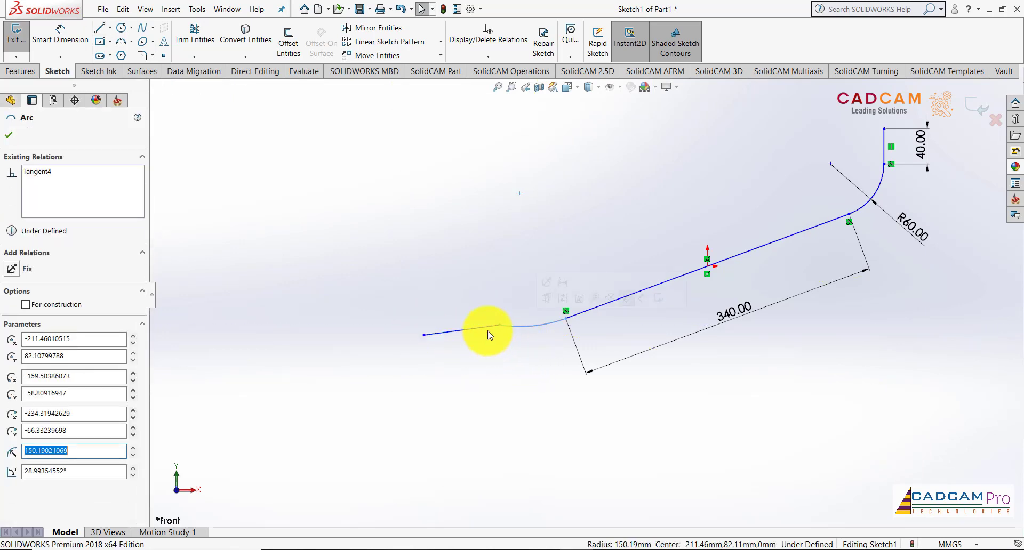
click(489, 330)
ctrl+click(514, 326)
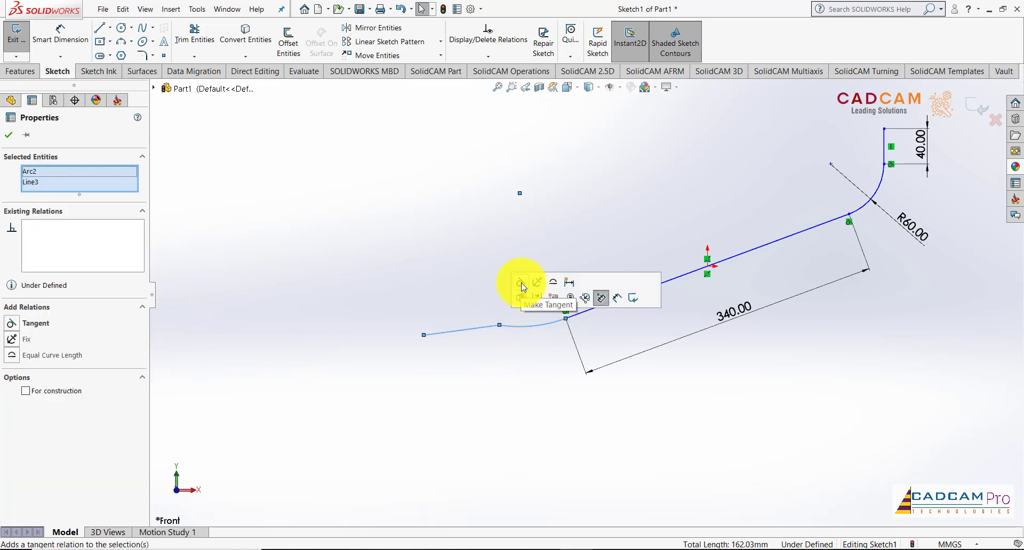
click(522, 287)
click(549, 386)
scroll(522, 395, up, 3)
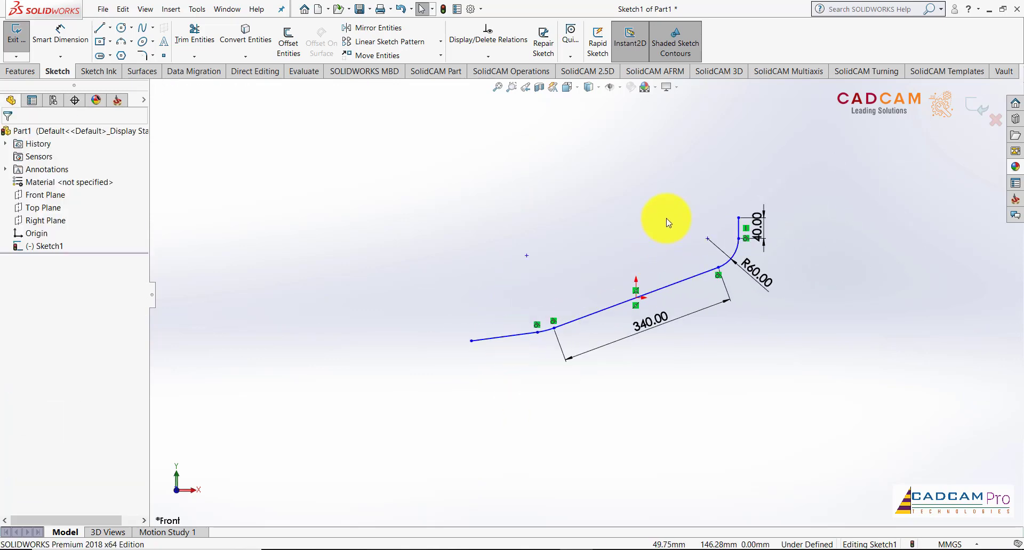
scroll(669, 223, down, 2)
scroll(667, 246, down, 2)
Add a 430 mm horizontal distance from the path's left end to its top point.
click(63, 34)
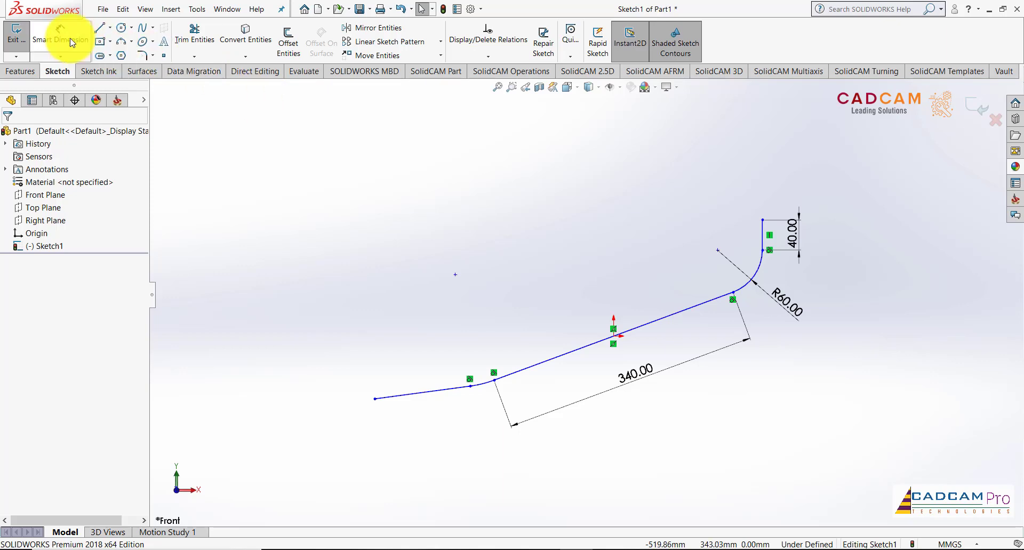
click(763, 221)
click(375, 400)
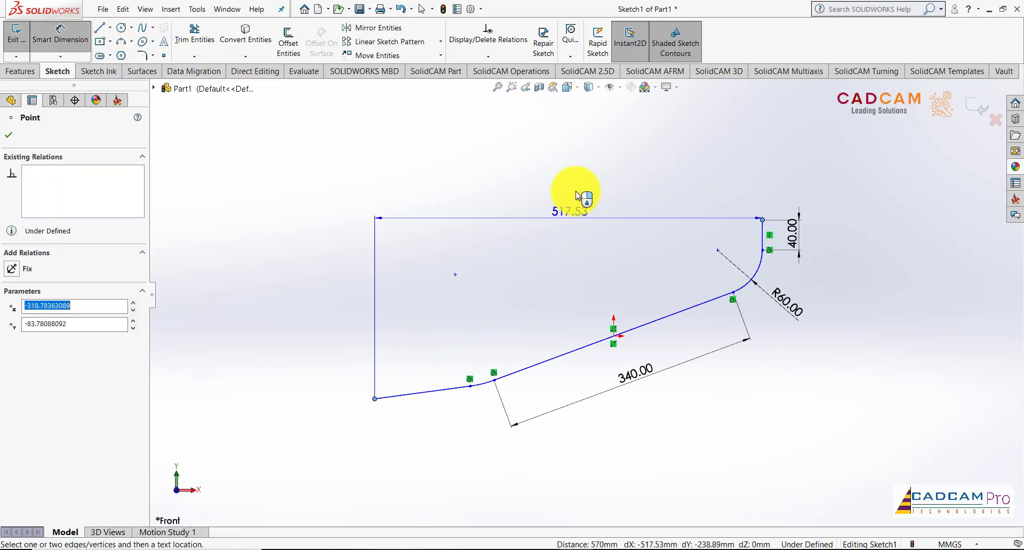
click(591, 134)
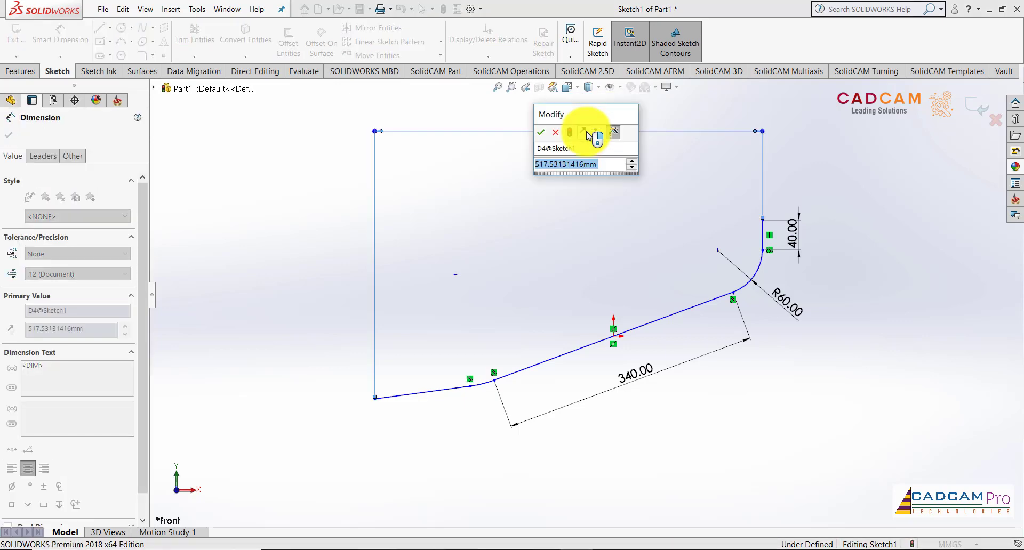
key(Return)
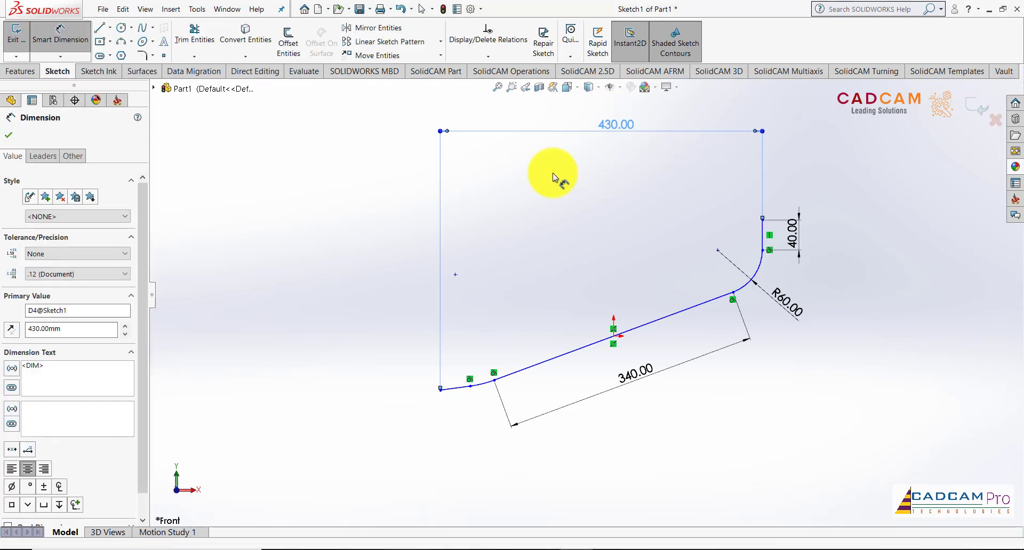
Add a 160 mm vertical distance between the left endpoint and the top vertex.
click(441, 391)
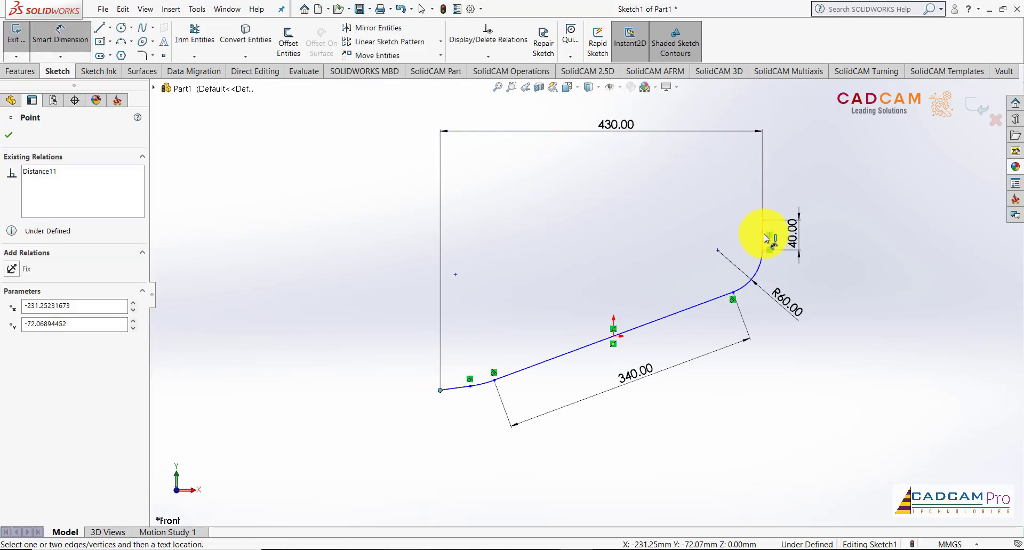
click(763, 221)
click(379, 305)
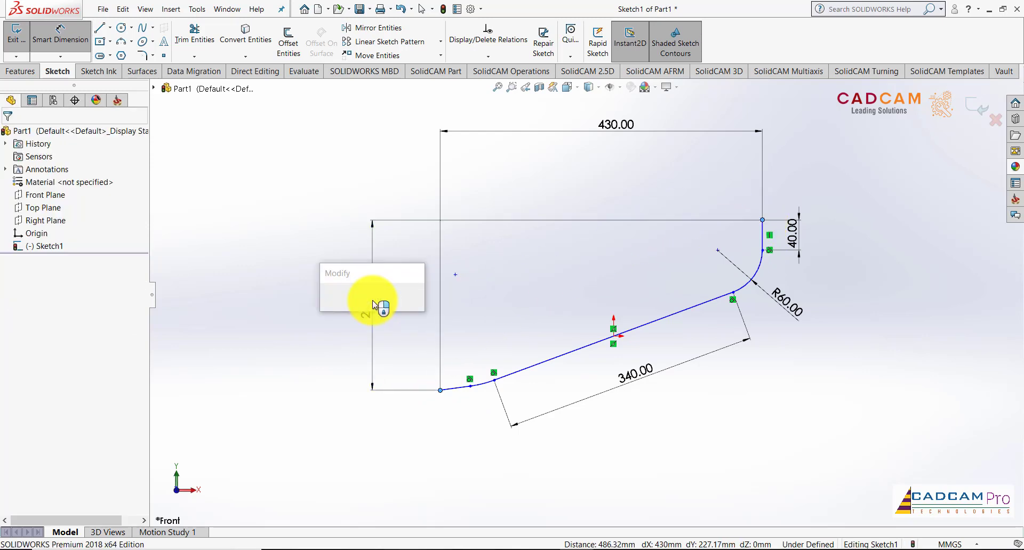
text(160)
key(Return)
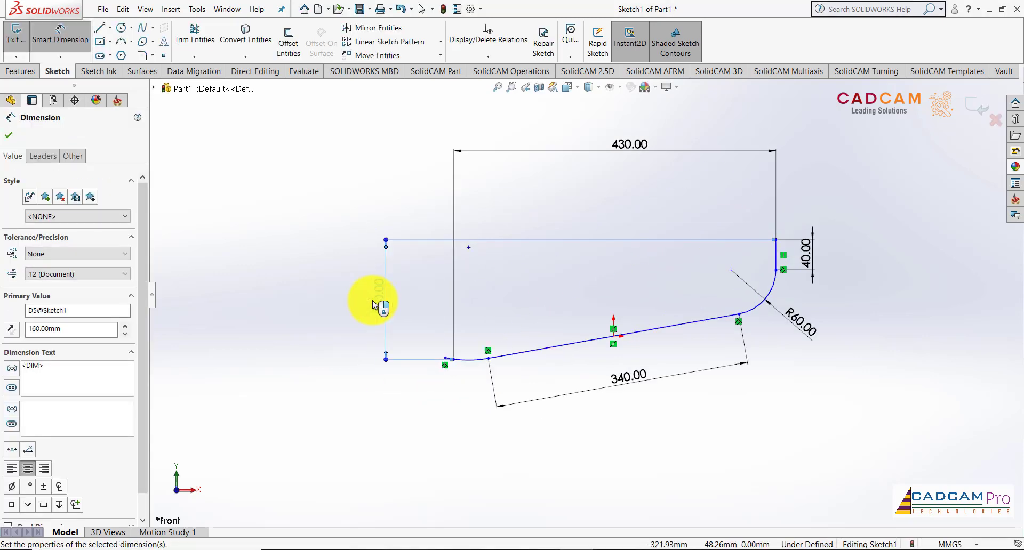
scroll(478, 351, down, 2)
scroll(468, 334, down, 2)
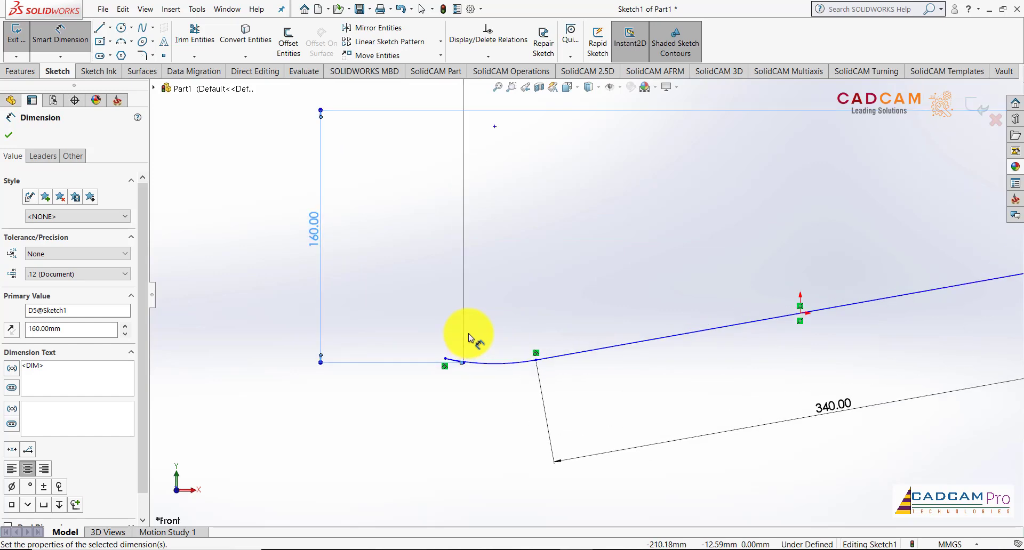
scroll(501, 336, down, 2)
scroll(491, 352, down, 1)
key(Escape)
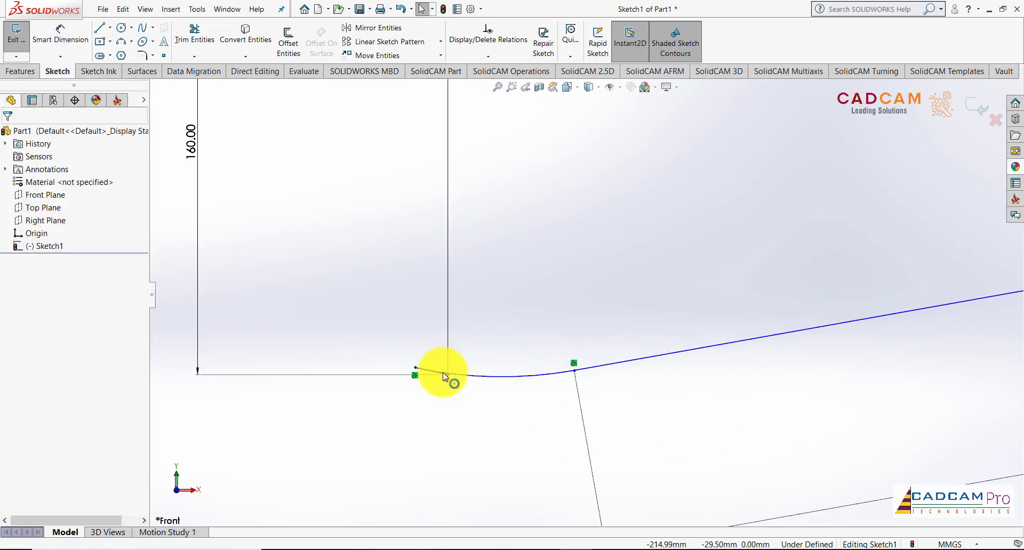
Reposition the lower-left curve and dimension the short end line to 25 mm.
drag(434, 370, 484, 377)
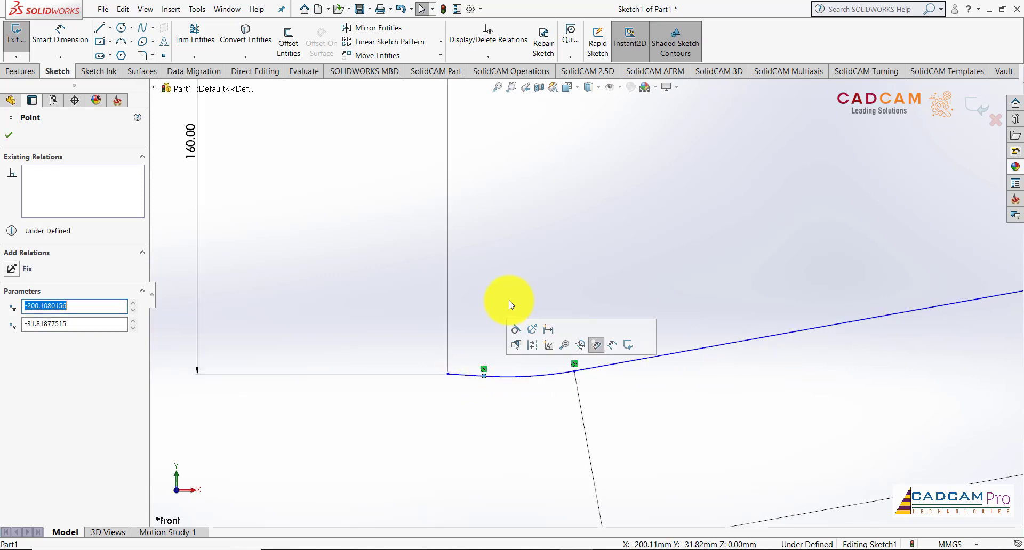
click(480, 282)
scroll(497, 301, up, 1)
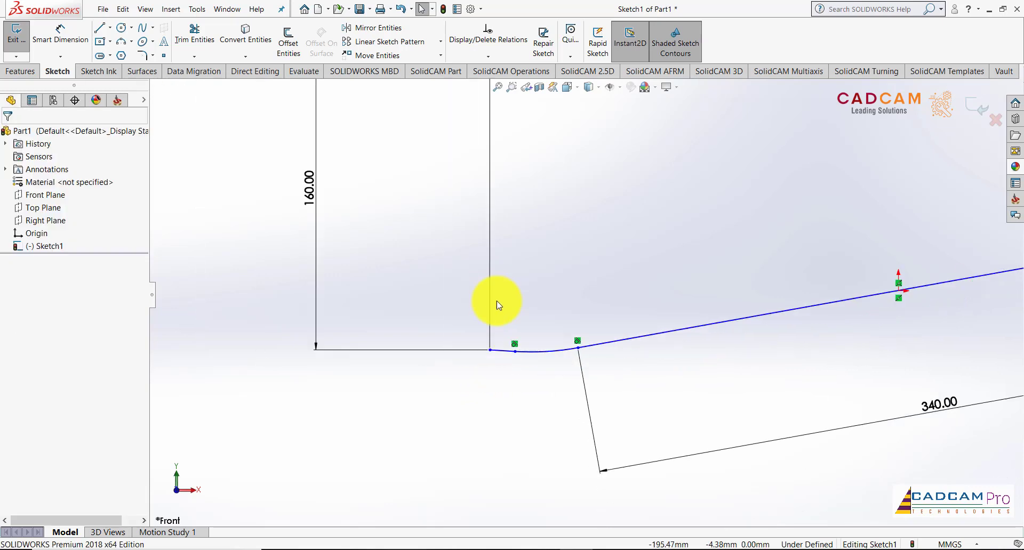
right_click(551, 315)
click(662, 297)
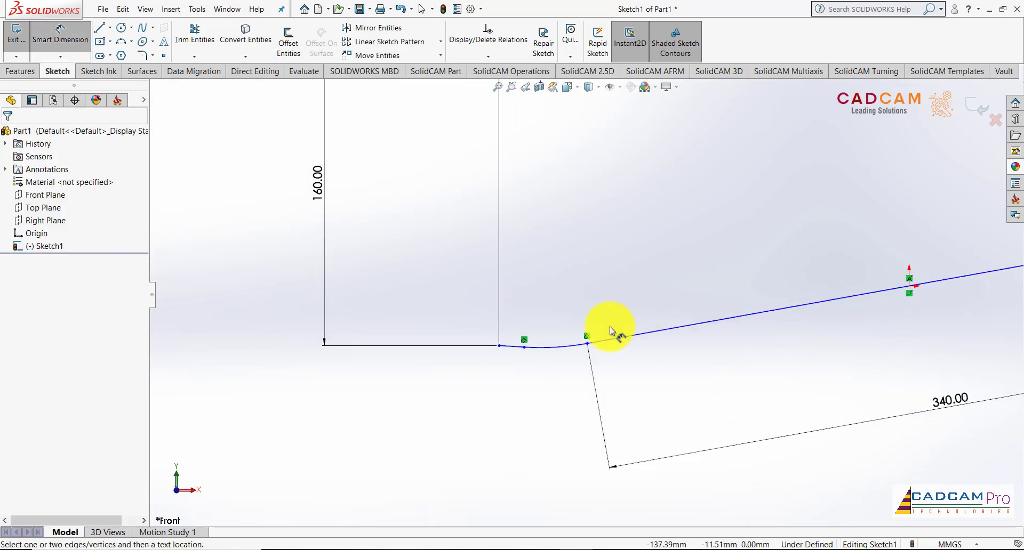
click(512, 350)
click(515, 416)
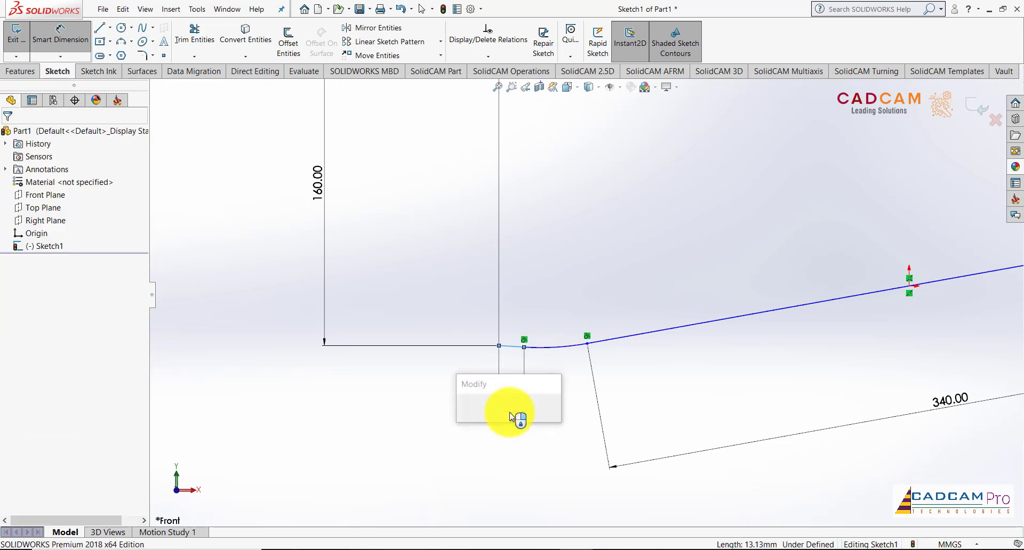
text(25)
key(Return)
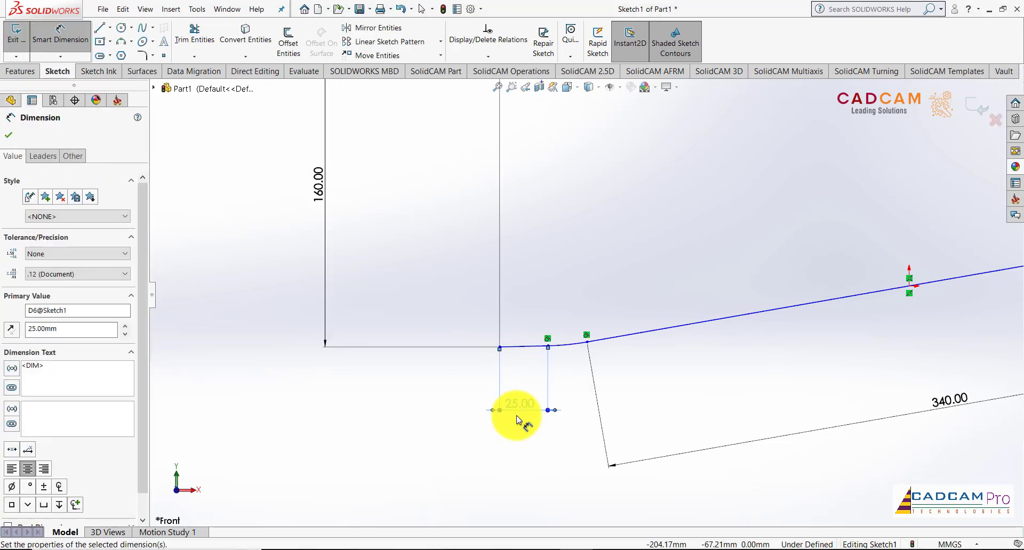
click(380, 403)
key(f)
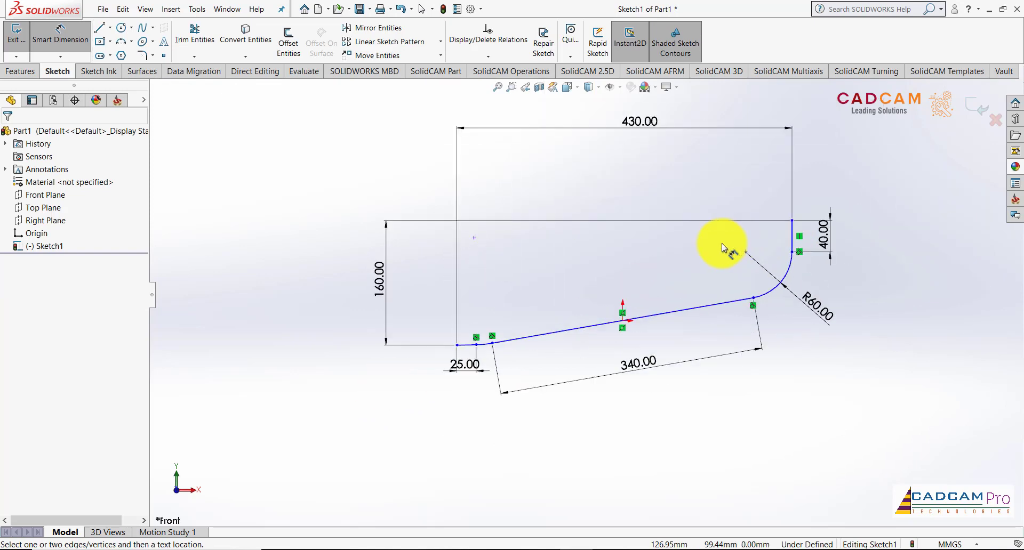
Dimension the small lower-left bend arc to R76, fully defining the sketch.
scroll(722, 244, down, 2)
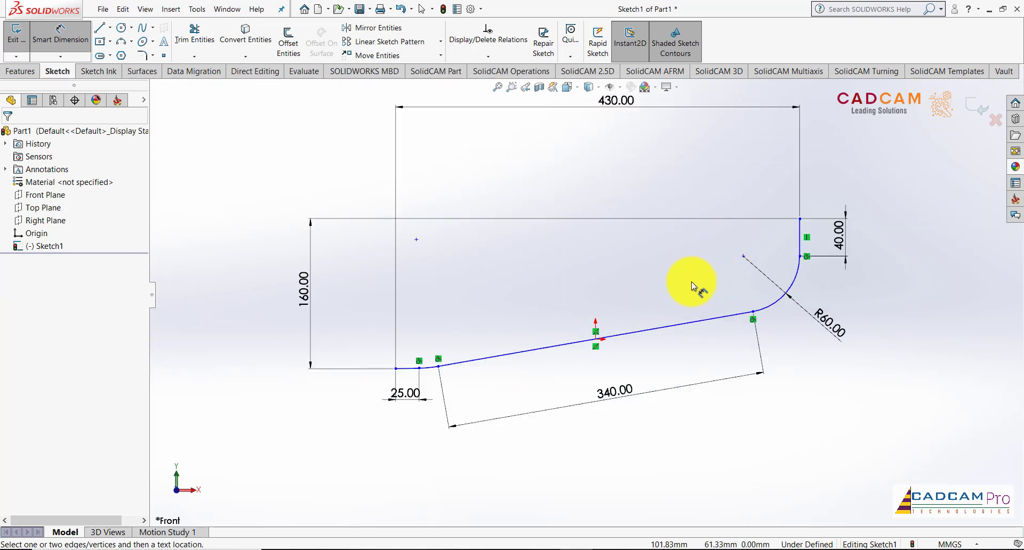
click(433, 367)
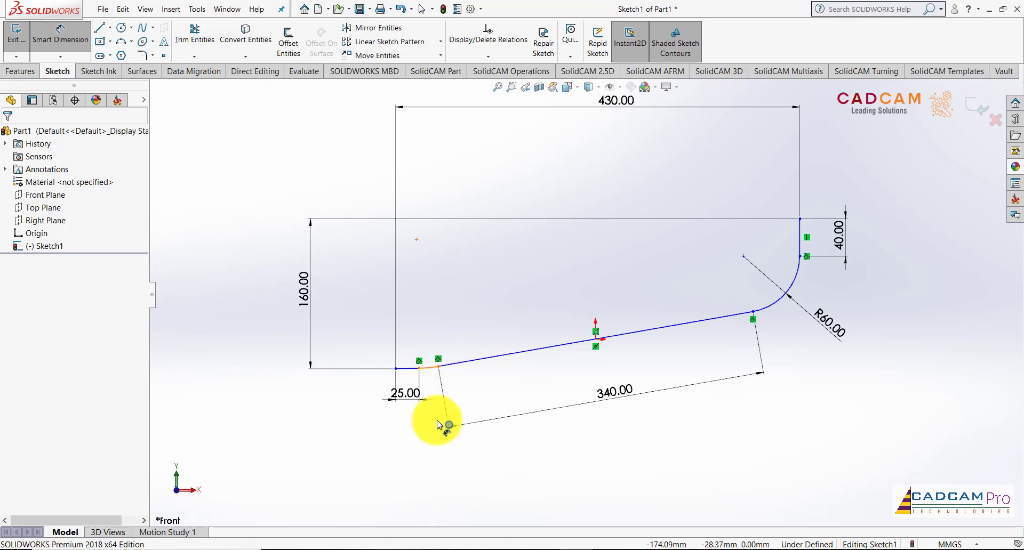
click(438, 447)
text(76)
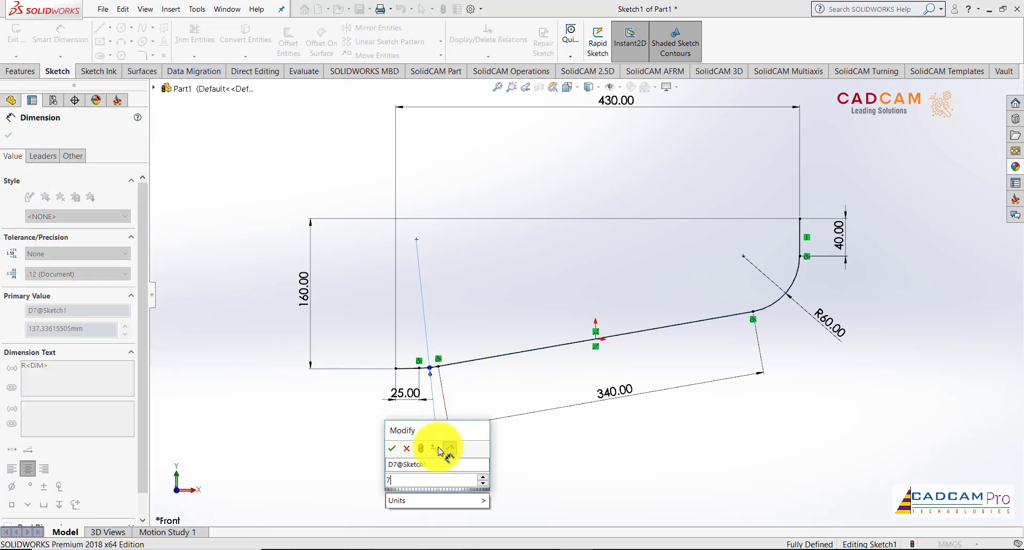
key(Return)
click(499, 301)
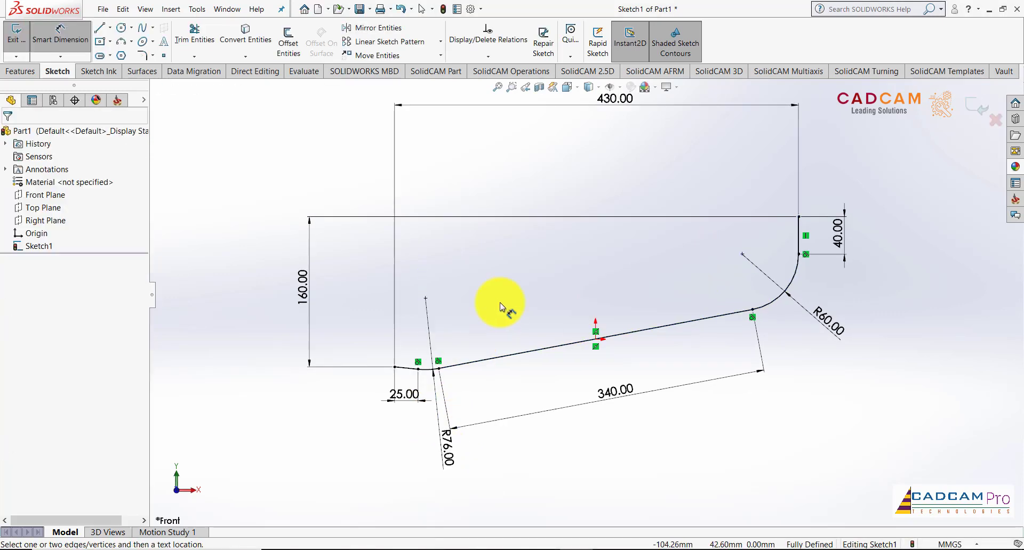
key(Escape)
scroll(582, 293, up, 2)
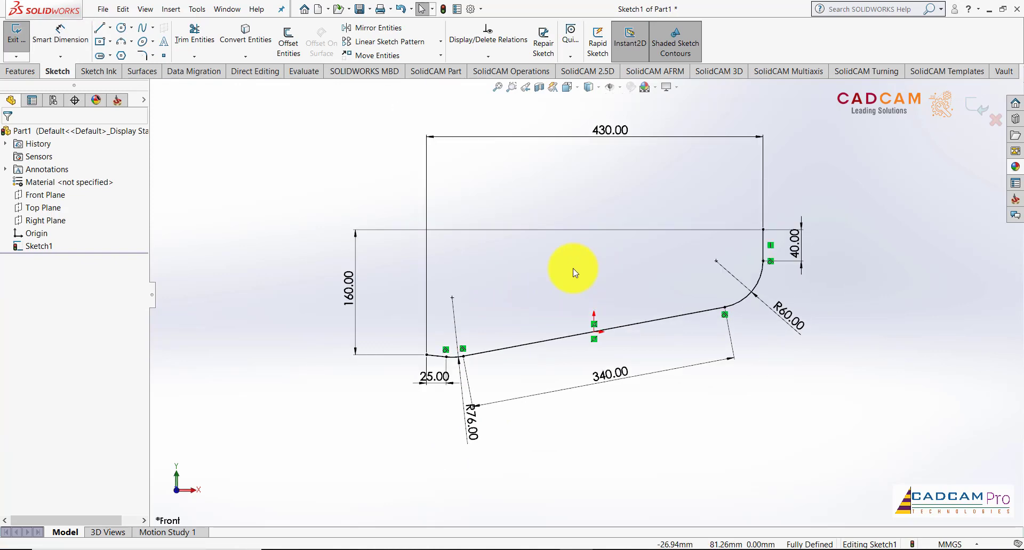
Exit the sketch and add Plane1 at the top endpoint, perpendicular to the vertical line.
click(970, 112)
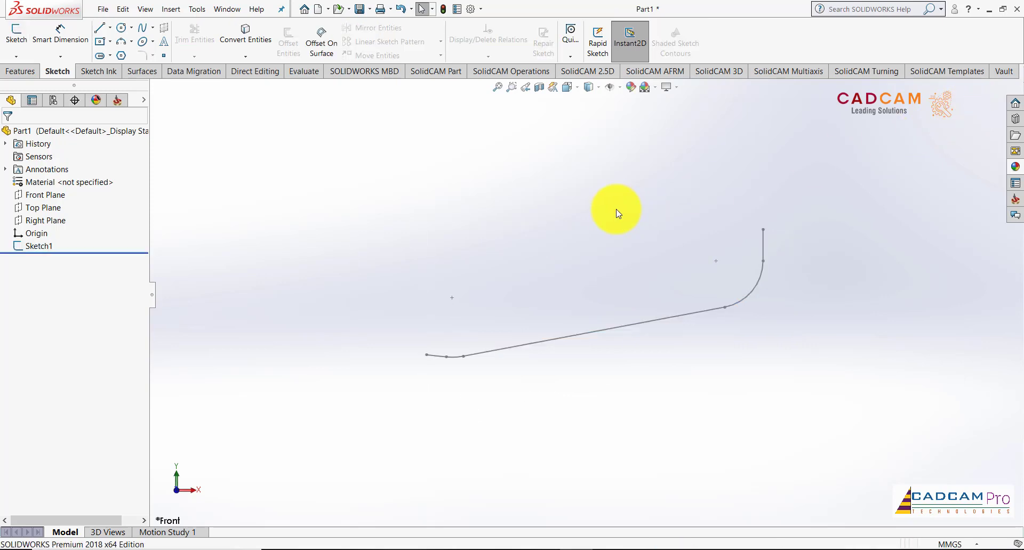
middle_drag(613, 219, 599, 226)
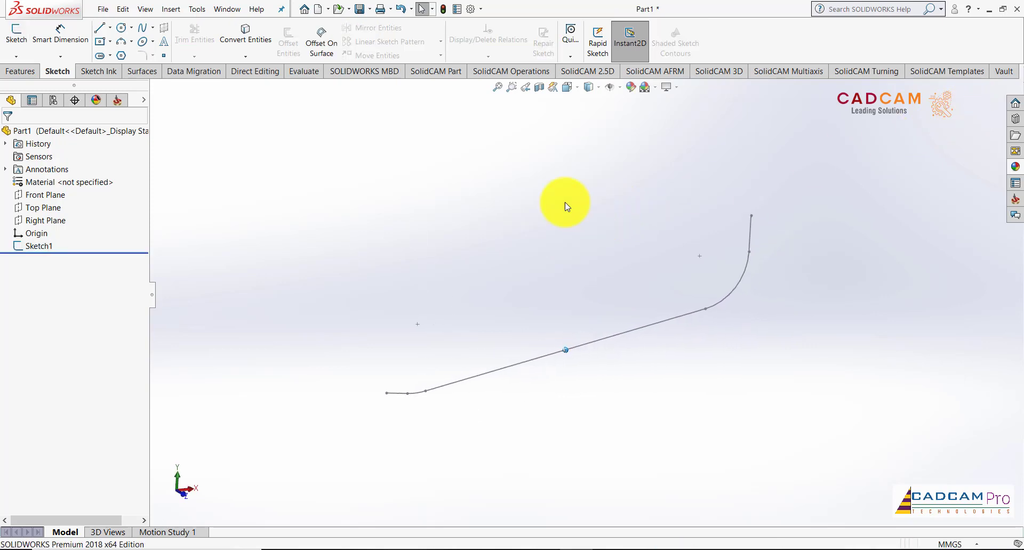
click(20, 71)
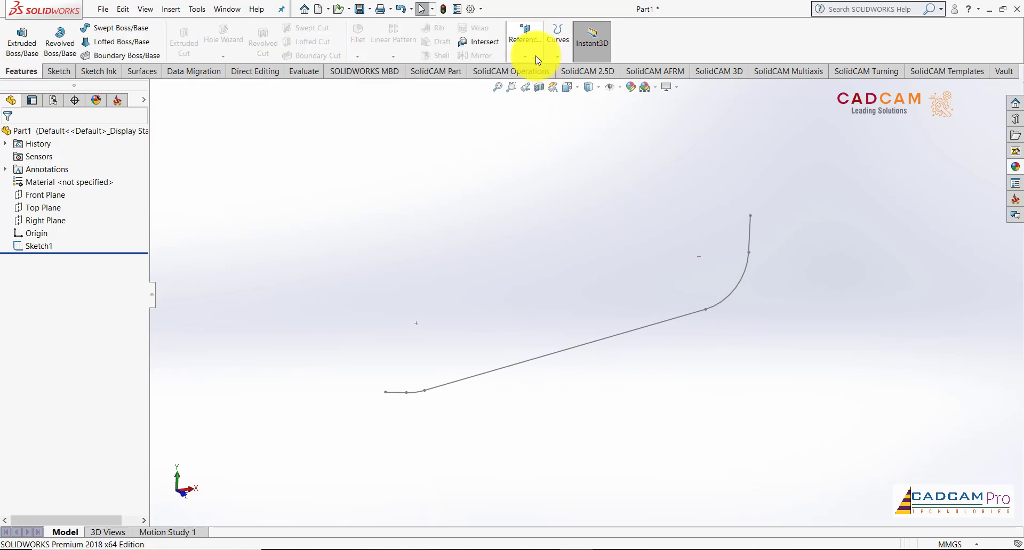
click(538, 60)
click(539, 67)
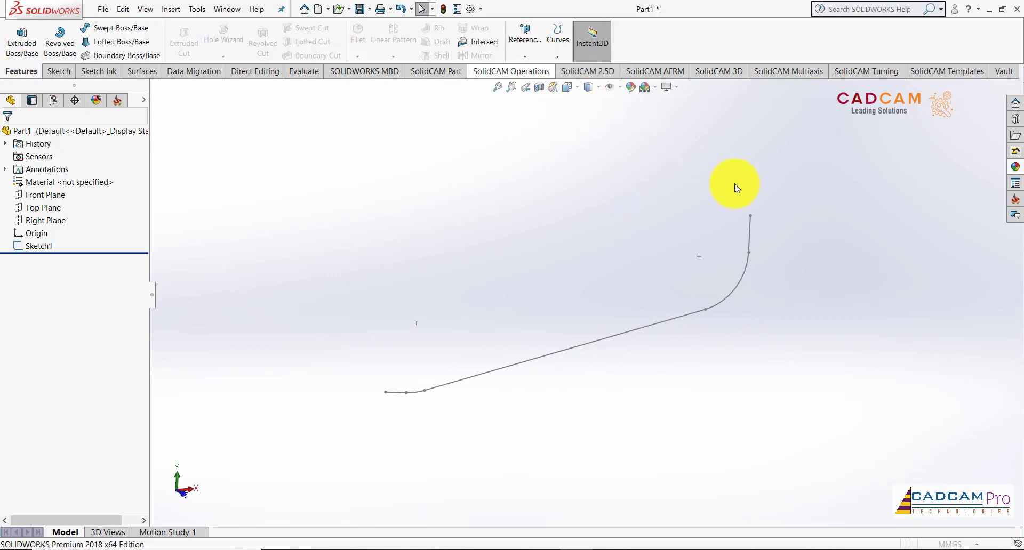
click(751, 216)
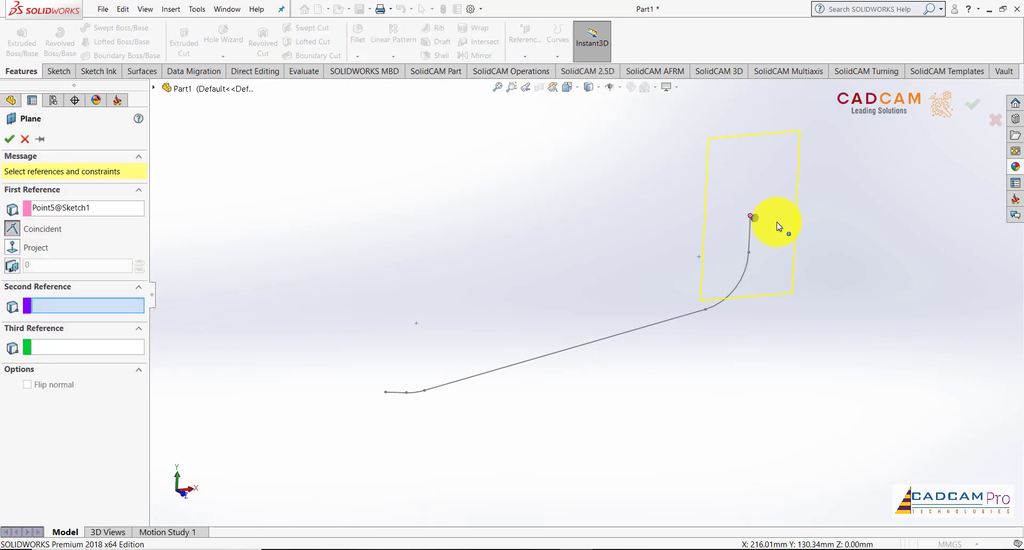
click(748, 229)
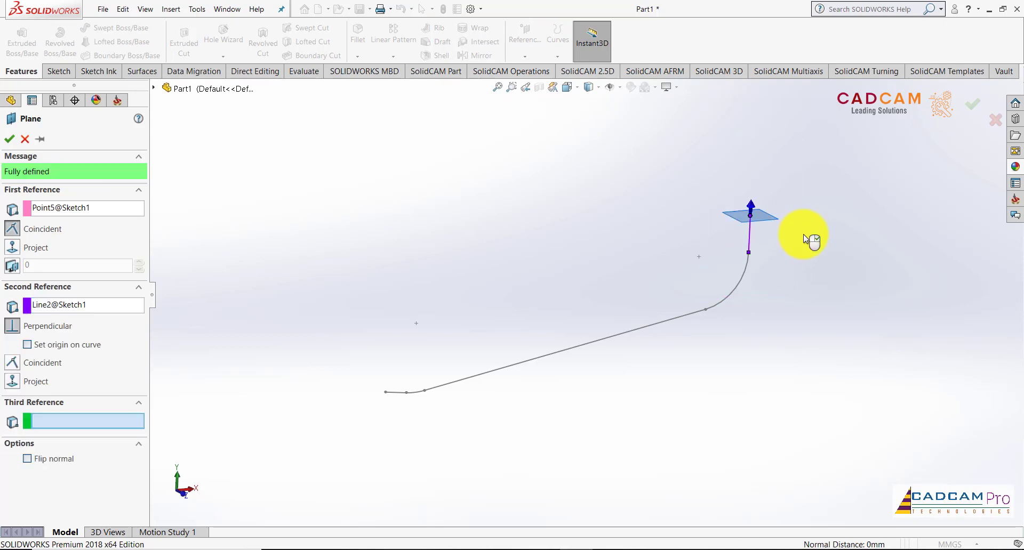
click(9, 138)
middle_drag(819, 199, 756, 235)
click(767, 234)
Sketch a circle on Plane1 centred at the path's top end.
click(787, 185)
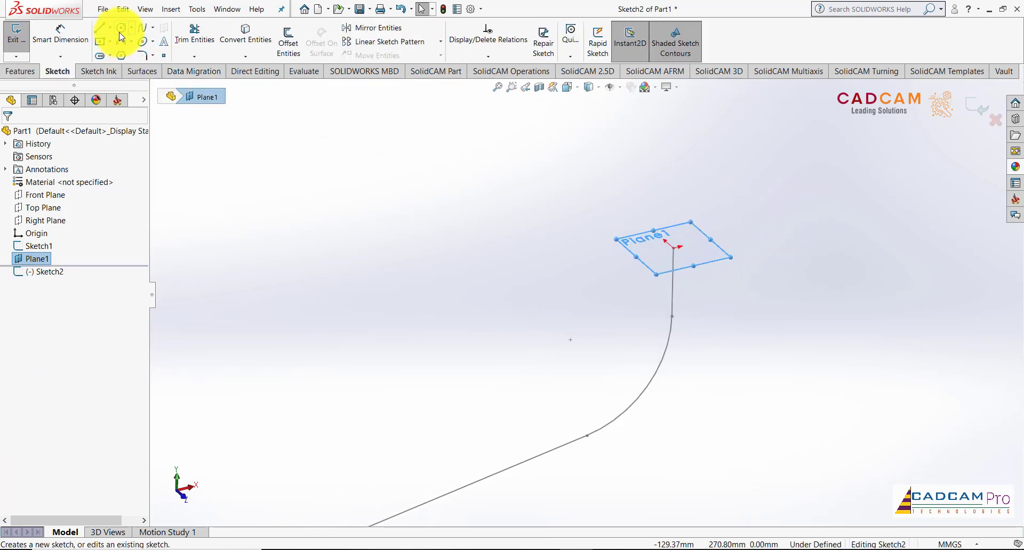
click(122, 28)
click(674, 247)
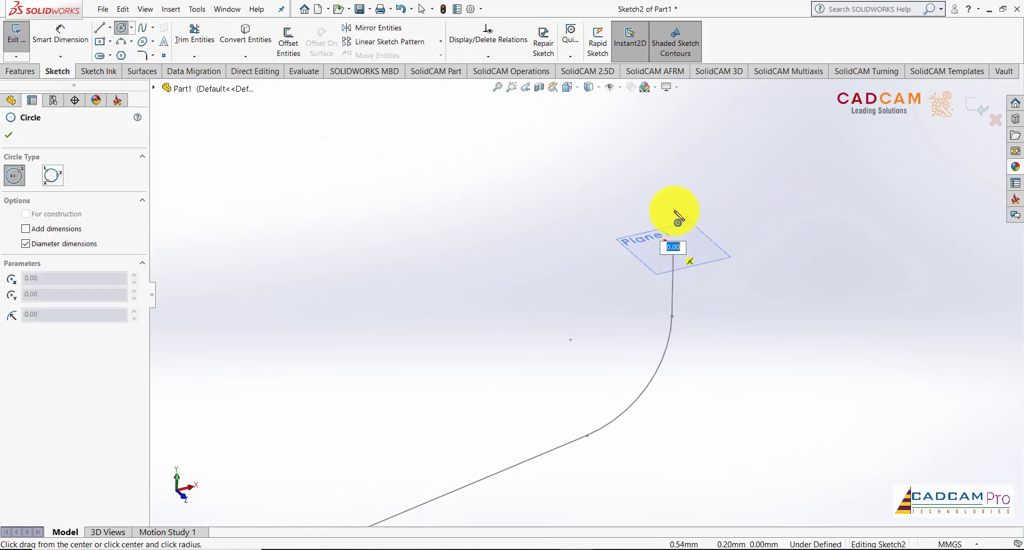
key(Return)
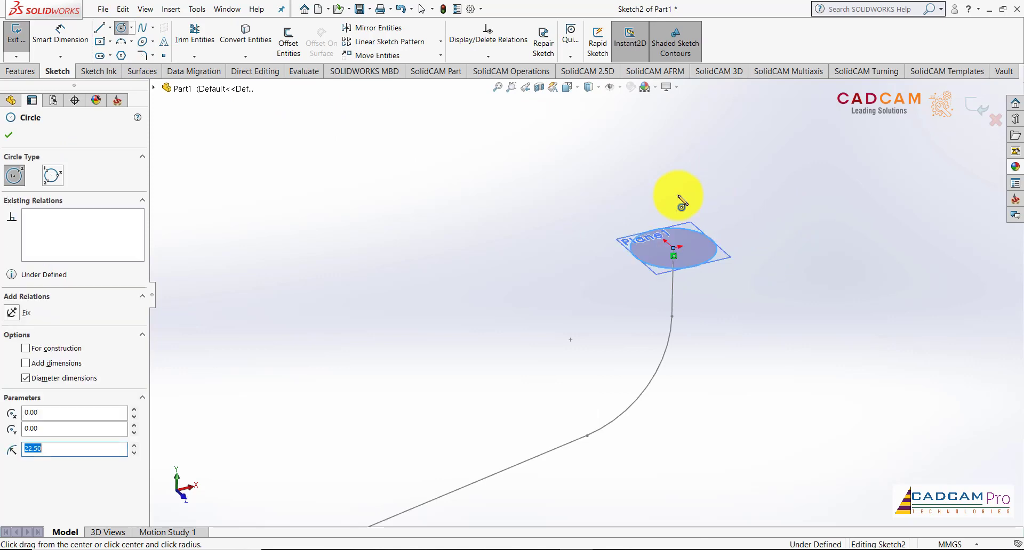
Dimension the profile circle's diameter to 45 mm.
right_click(747, 202)
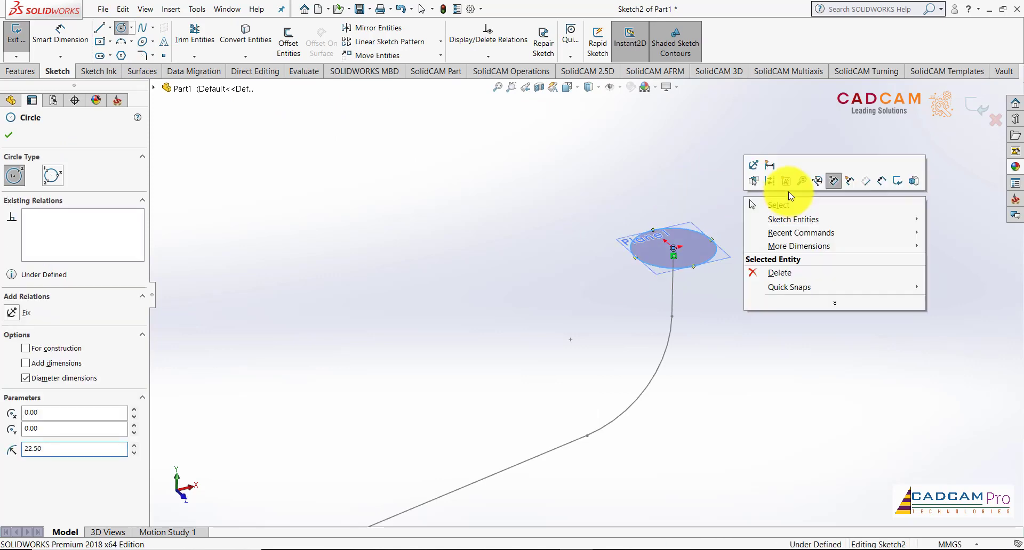
click(882, 178)
click(713, 257)
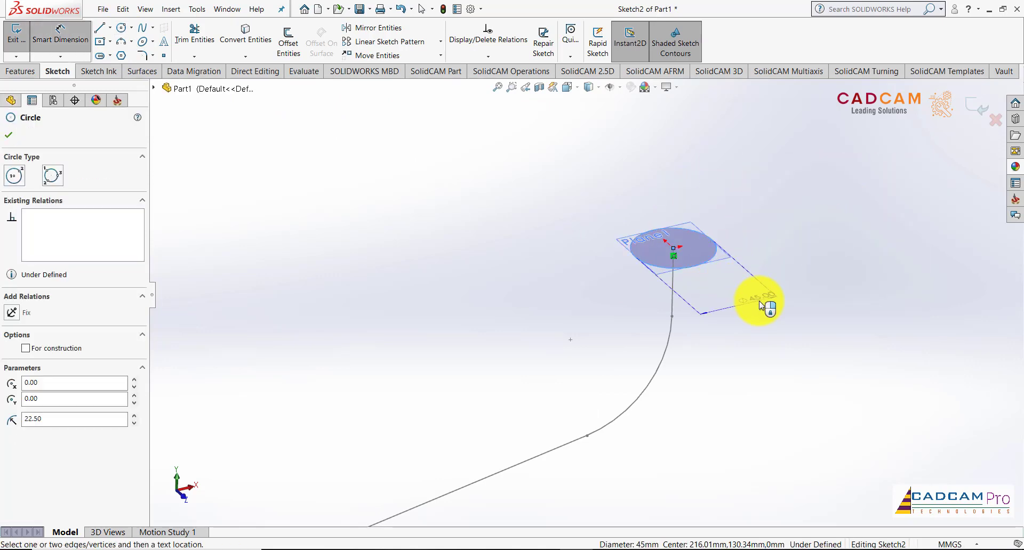
click(743, 200)
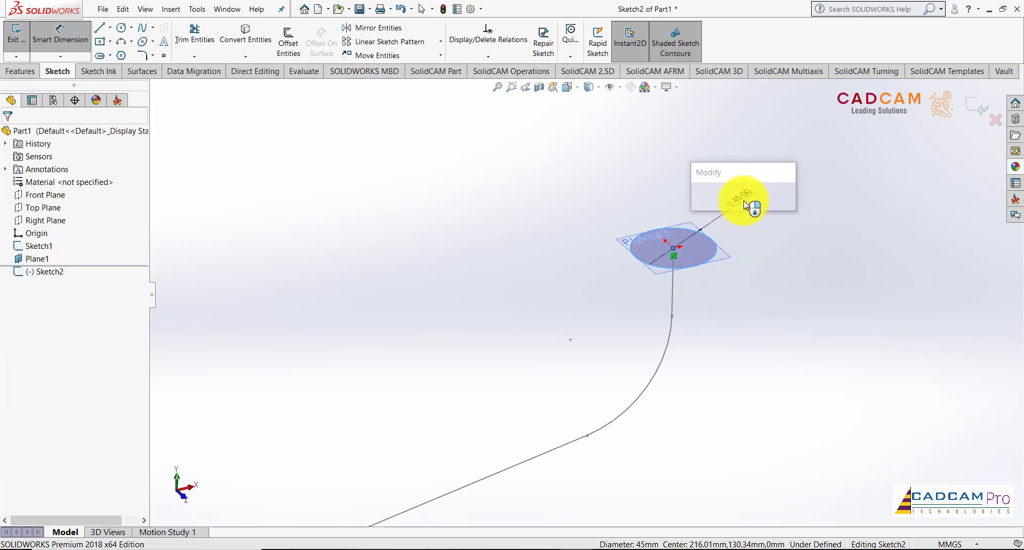
click(698, 201)
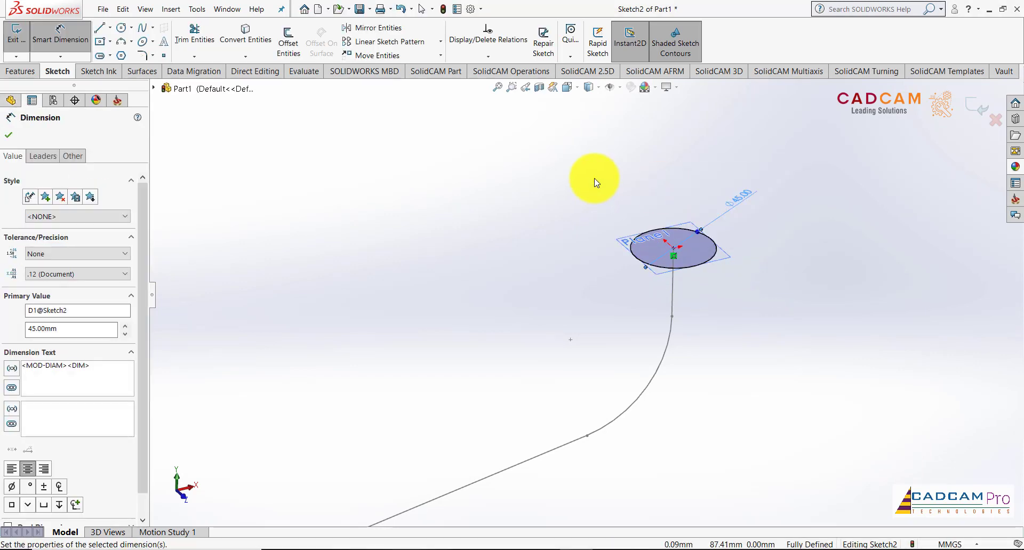
key(Escape)
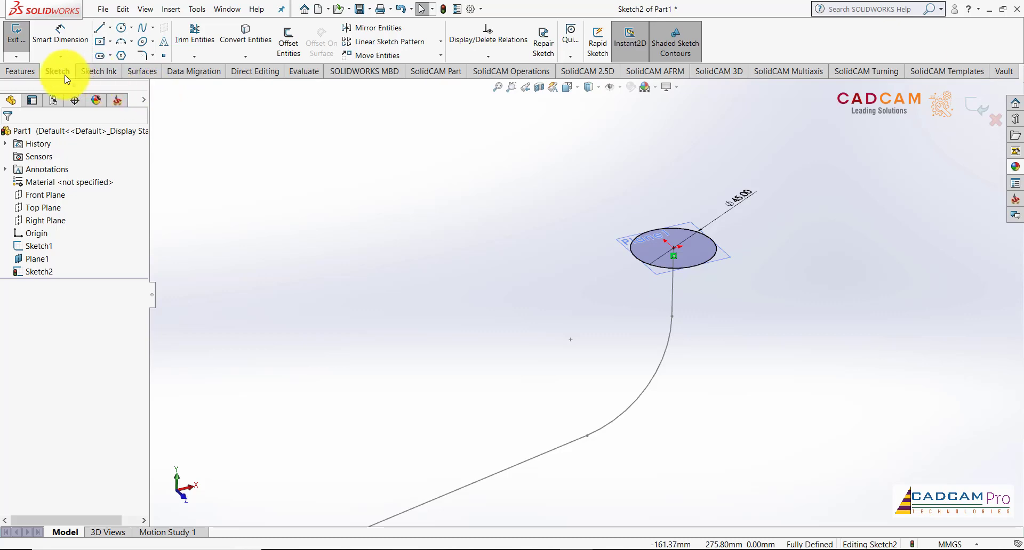
Sweep the circle sketch along the bent-line sketch to build the solid tube Sweep1.
click(27, 69)
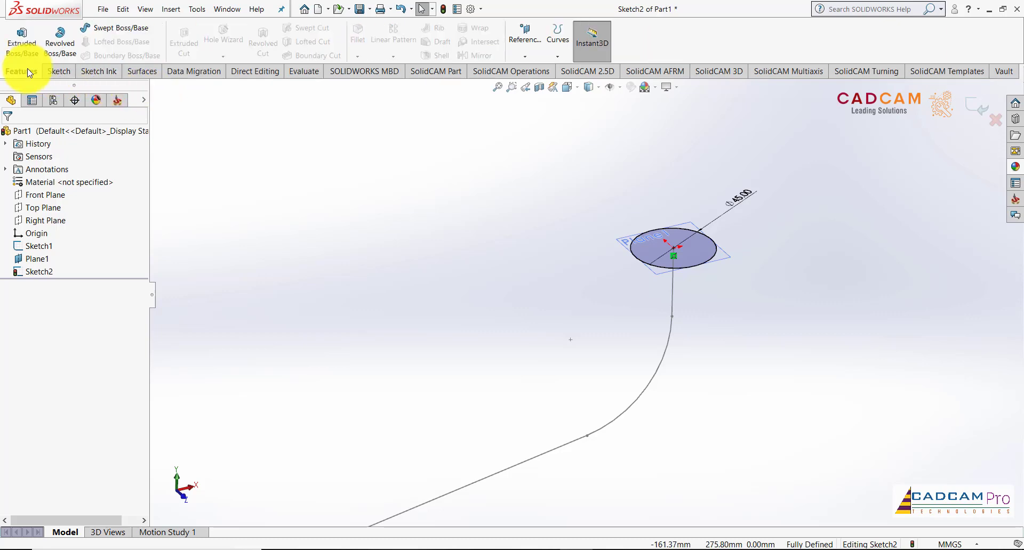
click(107, 28)
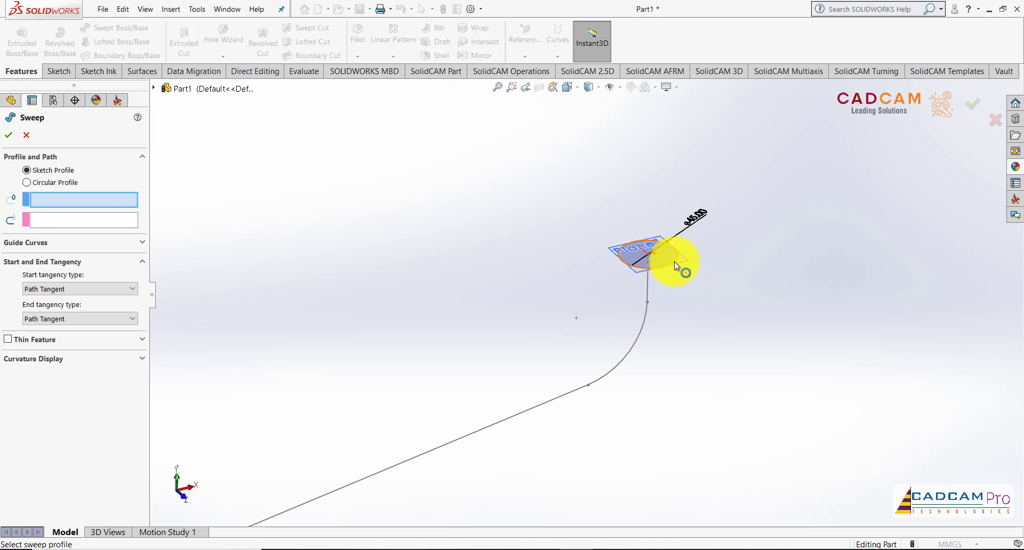
click(674, 261)
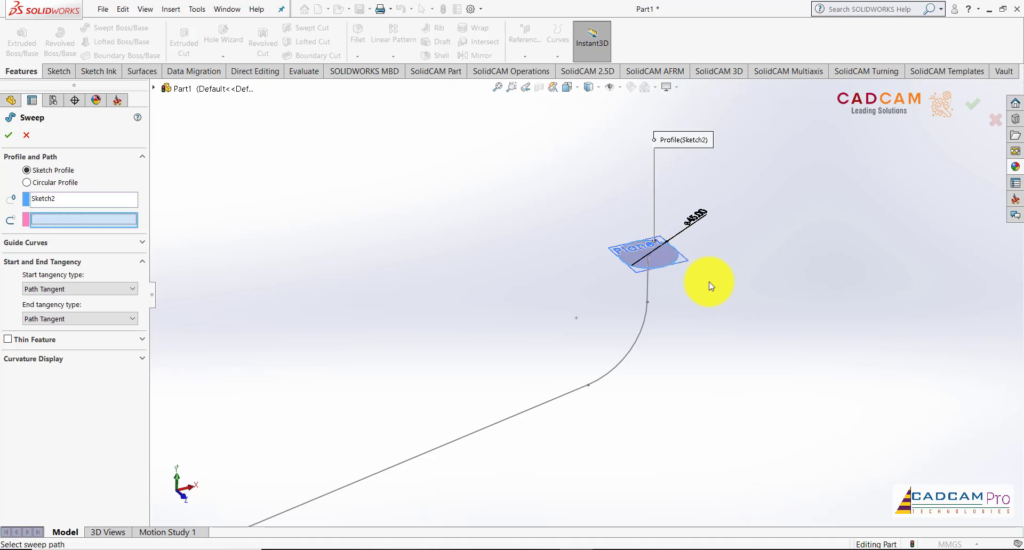
click(648, 286)
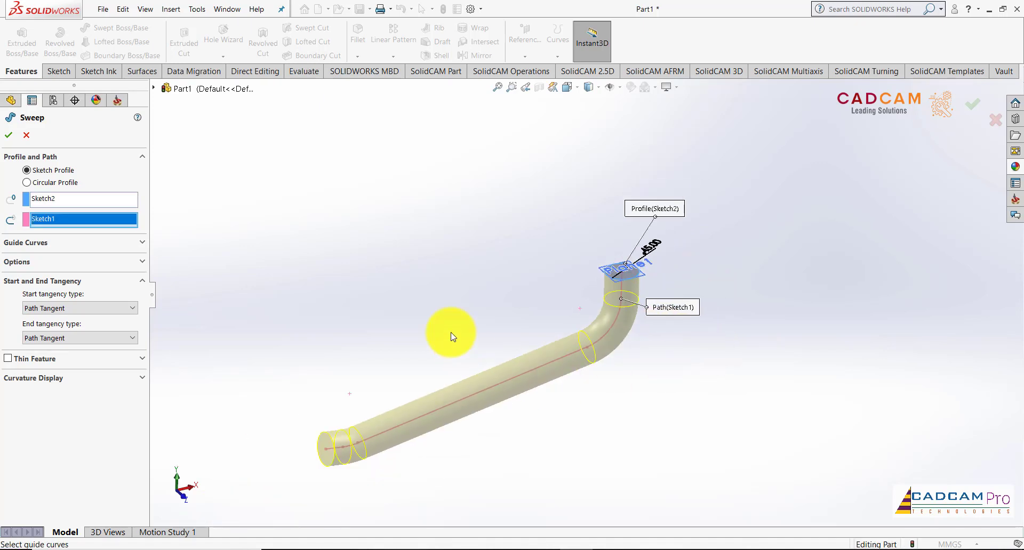
click(9, 135)
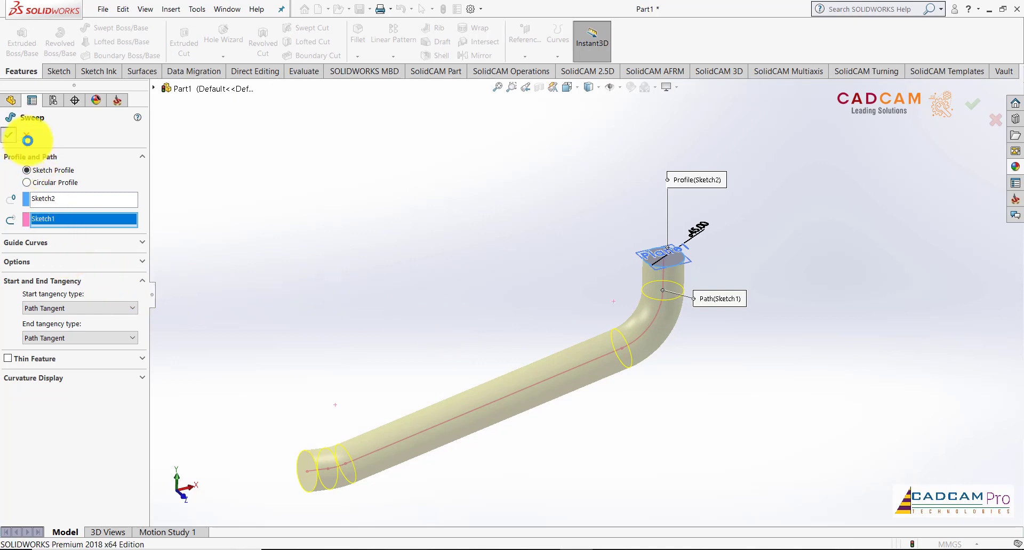
scroll(703, 256, down, 3)
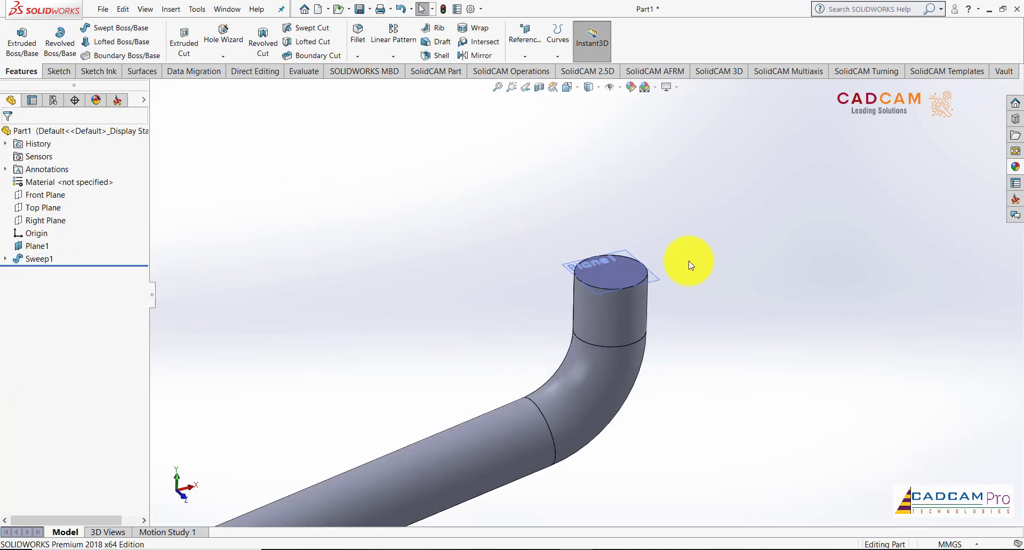
Start a reference plane on Plane1, then cancel it.
click(523, 59)
click(529, 69)
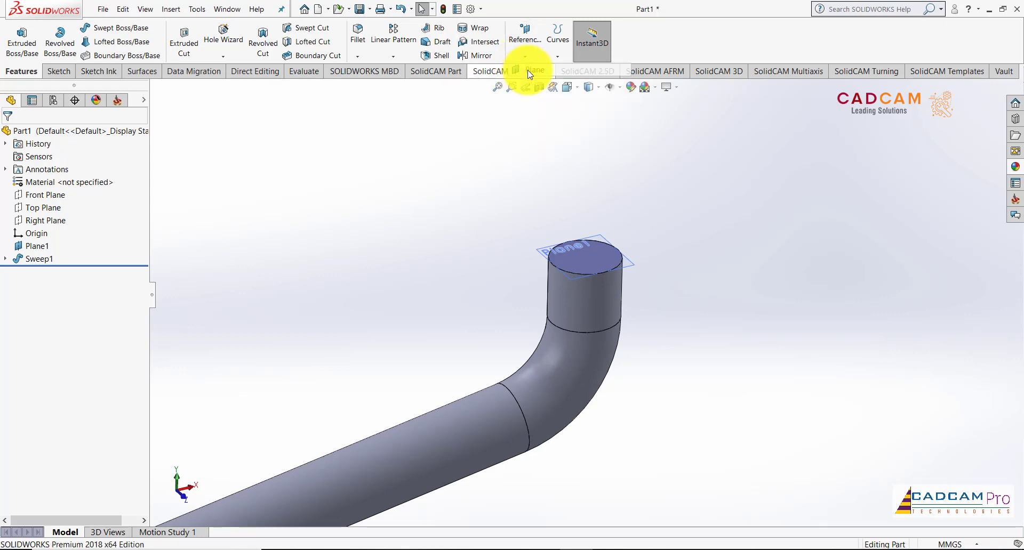
click(589, 274)
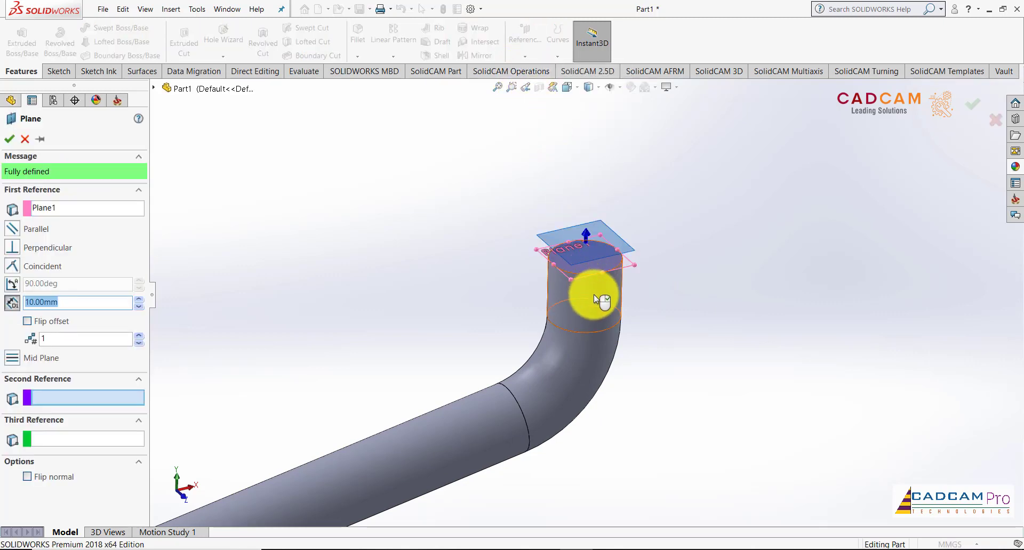
click(24, 138)
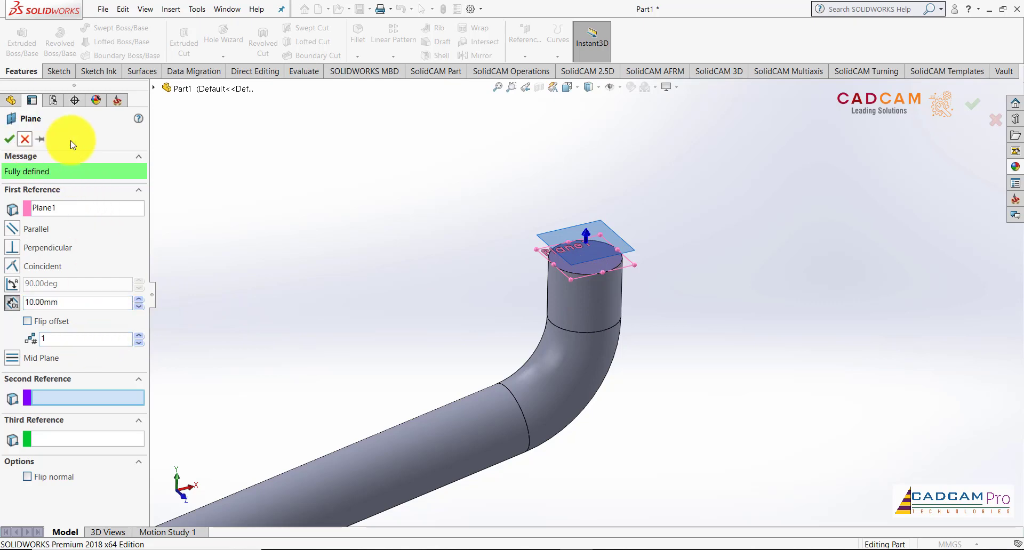
Create Axis1 from the cylindrical face at the tube's top end.
click(524, 60)
click(531, 80)
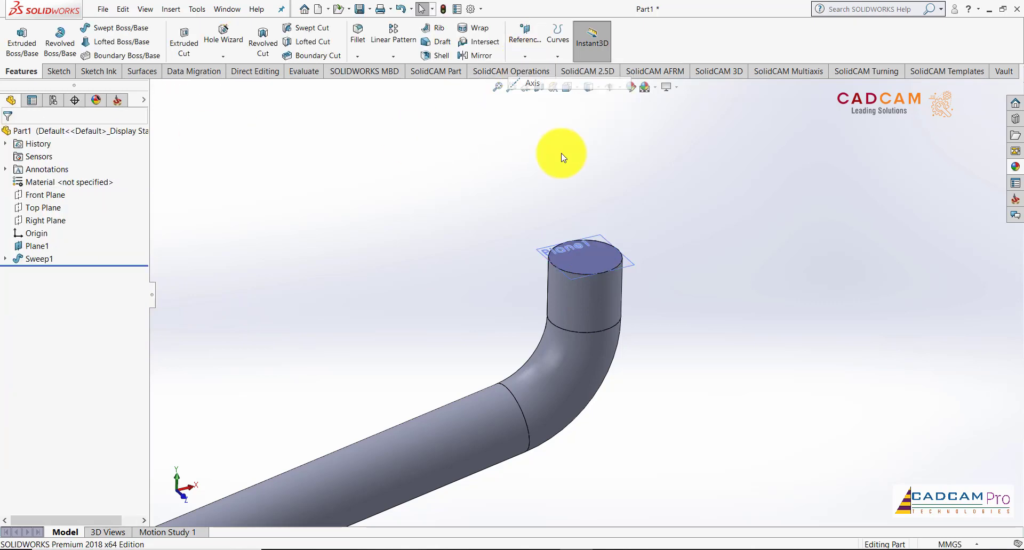
click(593, 289)
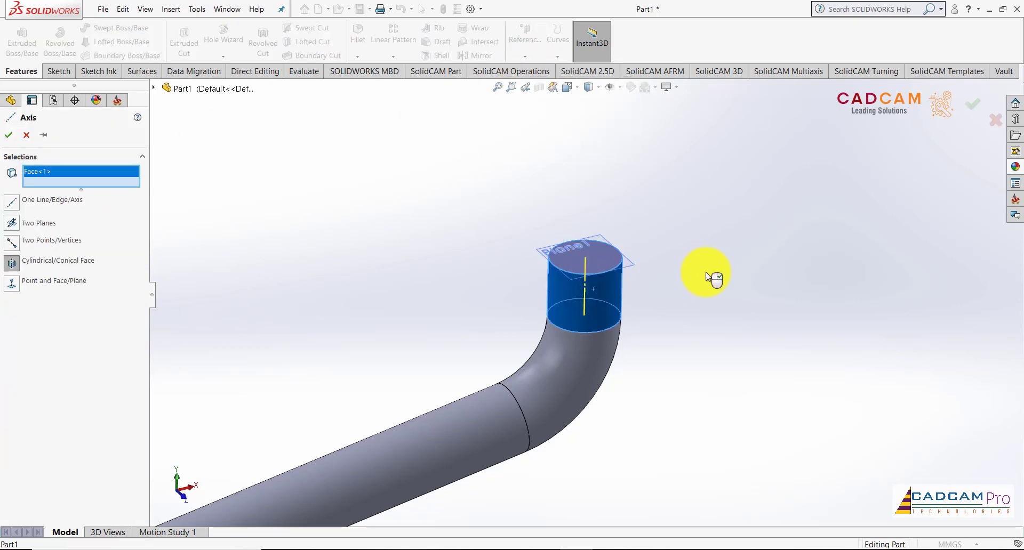
click(9, 134)
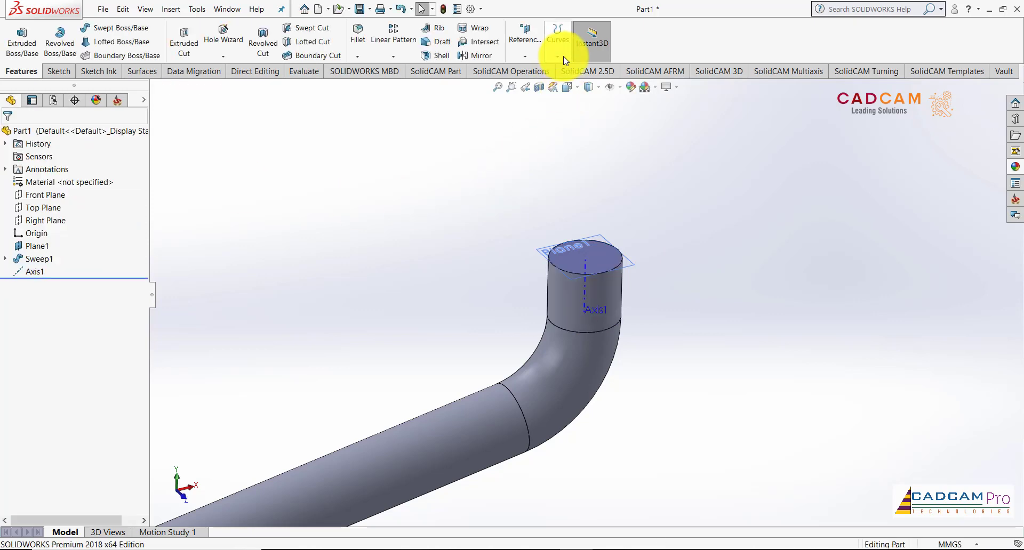
Try a plane through Axis1 and Plane1, then cancel the invalid result.
click(536, 61)
click(537, 68)
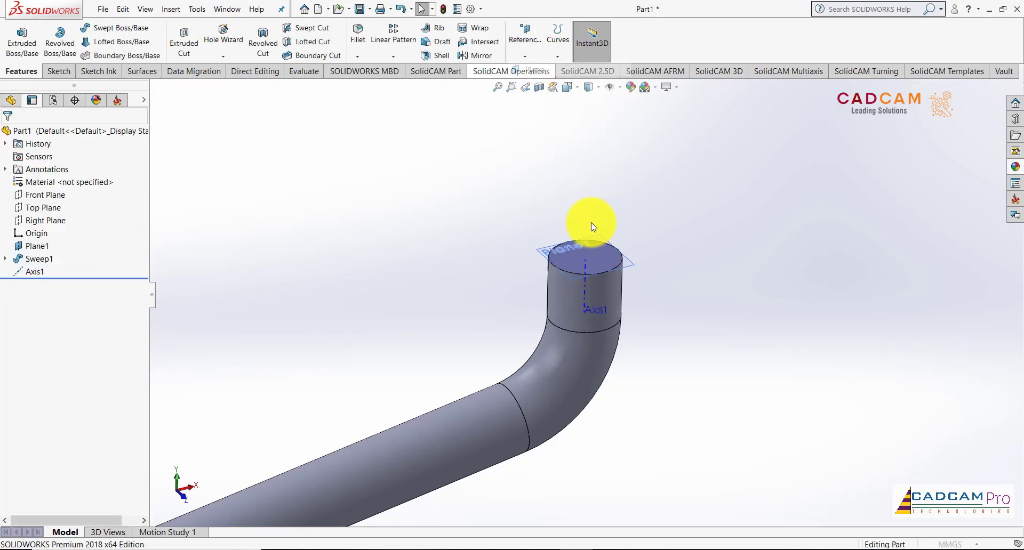
click(586, 266)
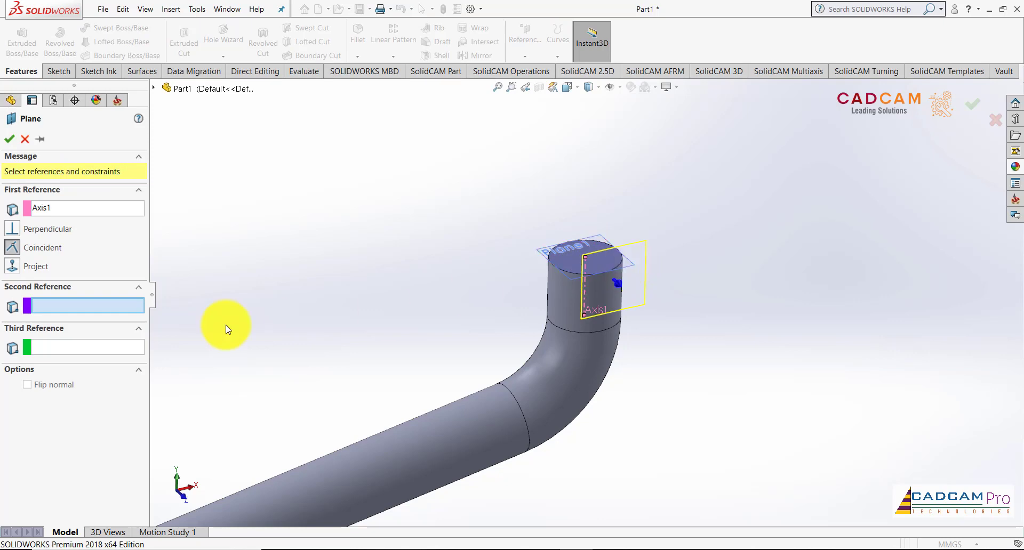
mouse_move(377, 277)
middle_down()
mouse_move(334, 276)
mouse_move(558, 269)
middle_up()
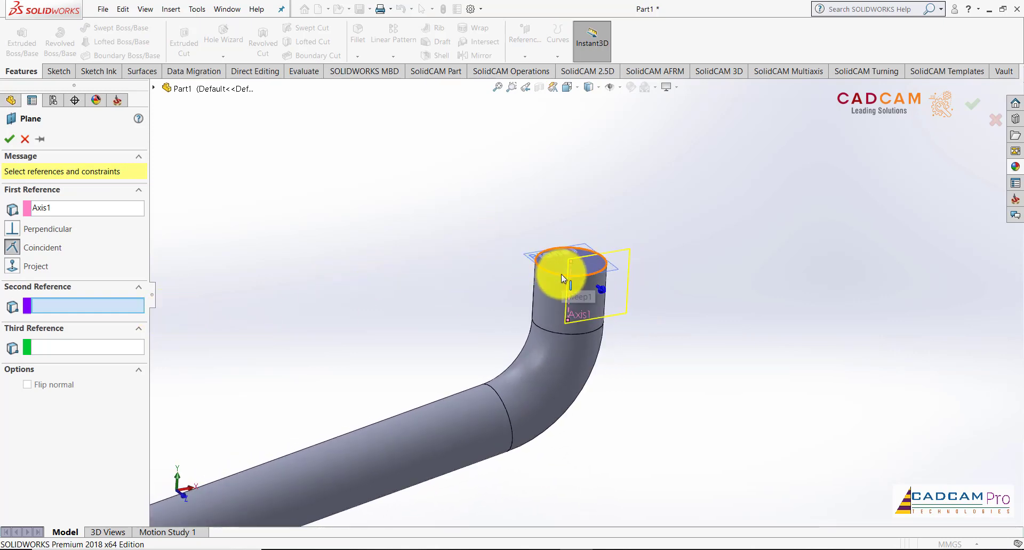
click(561, 279)
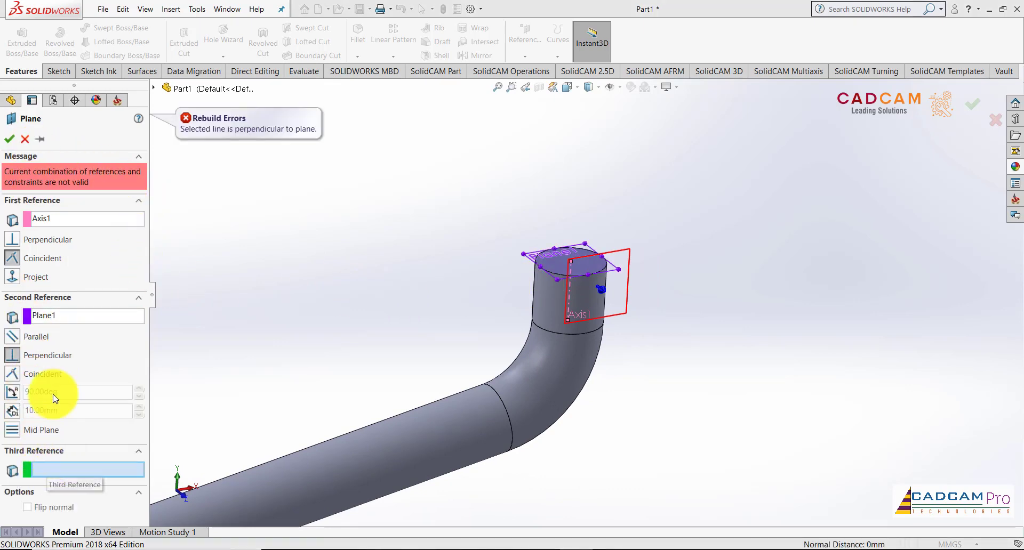
click(22, 140)
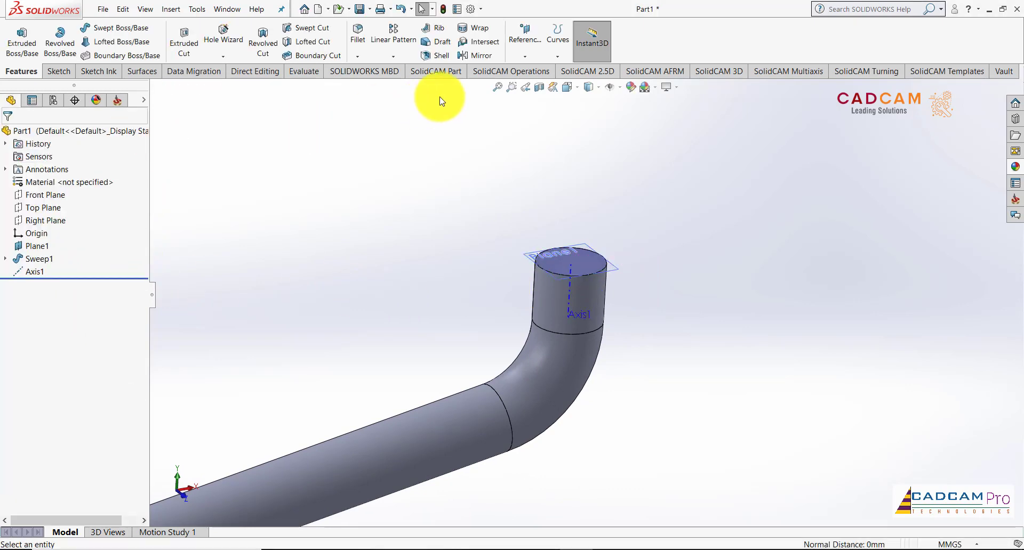
Start a new plane referencing Axis1 and the Front Plane from the flyout tree.
click(525, 53)
click(525, 68)
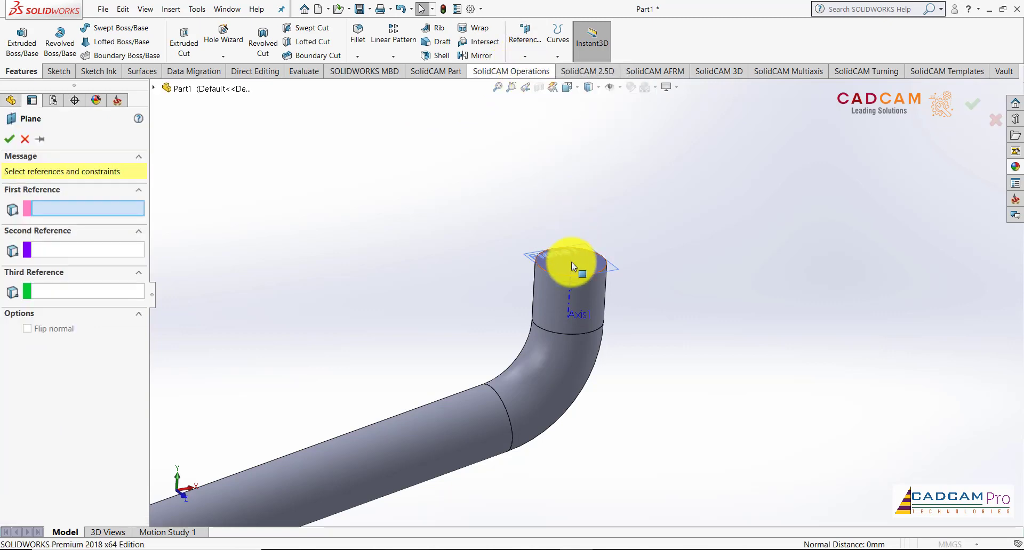
click(571, 287)
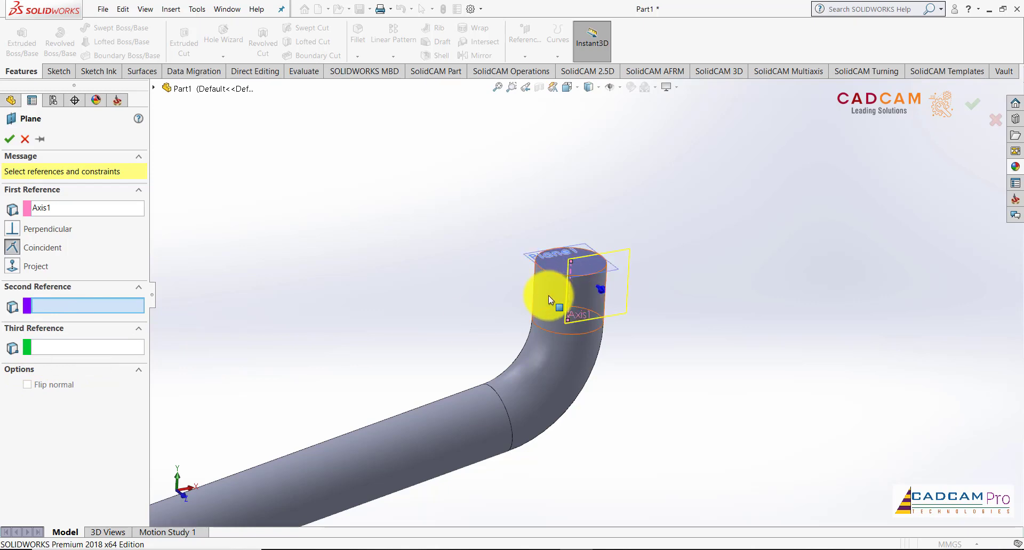
scroll(494, 259, up, 2)
scroll(492, 259, up, 1)
scroll(480, 268, up, 1)
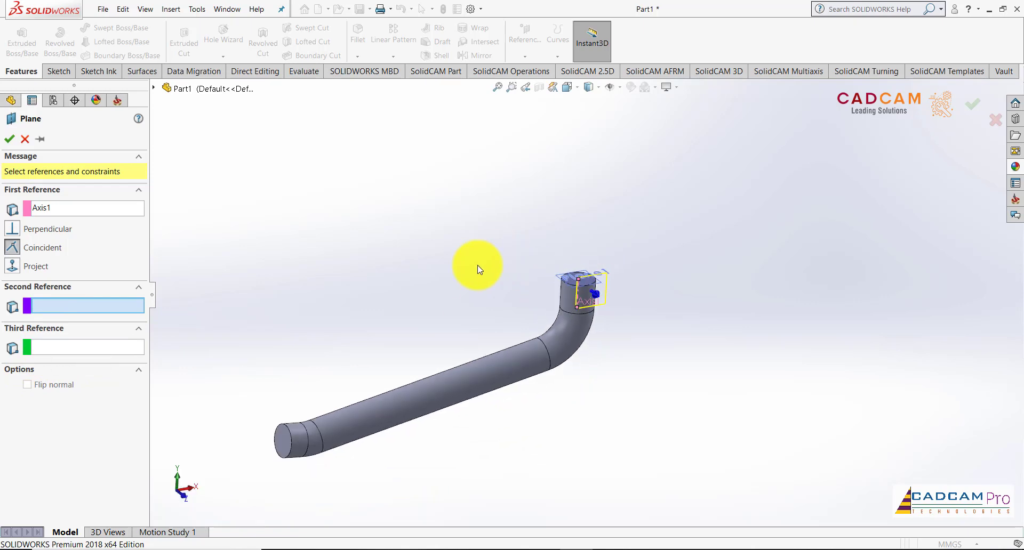
click(153, 88)
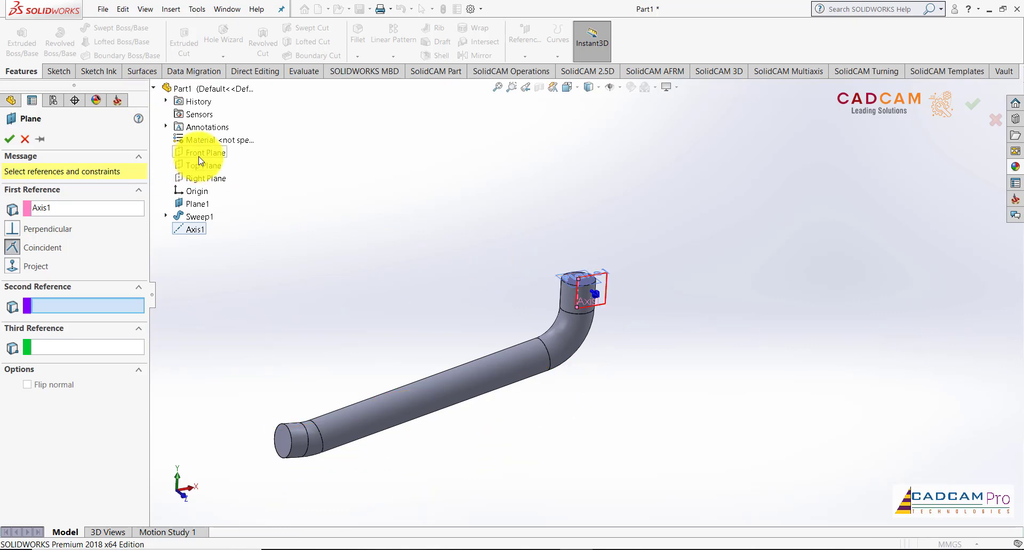
click(201, 154)
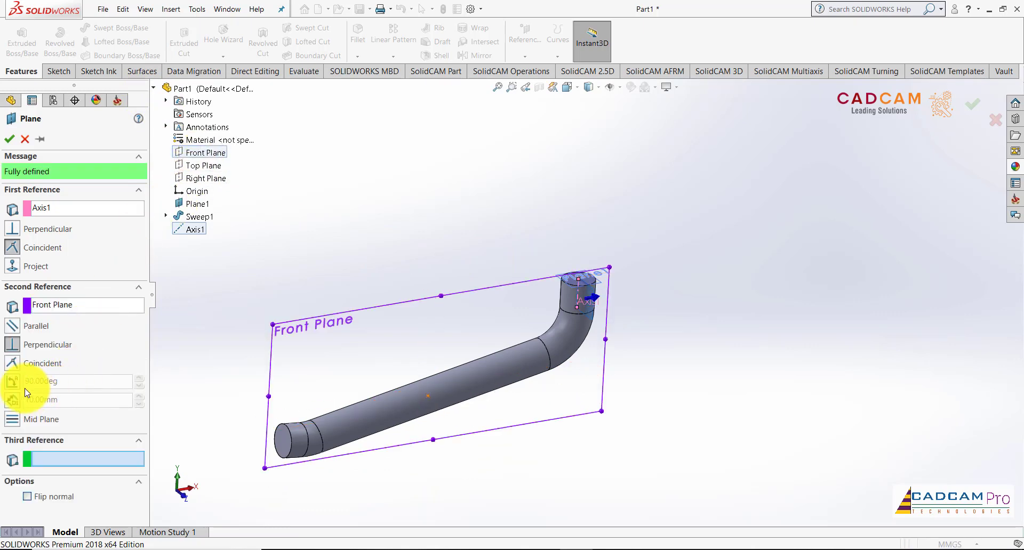
Set the plane at 90° to the Front Plane with flipped offset, creating Plane2.
click(13, 382)
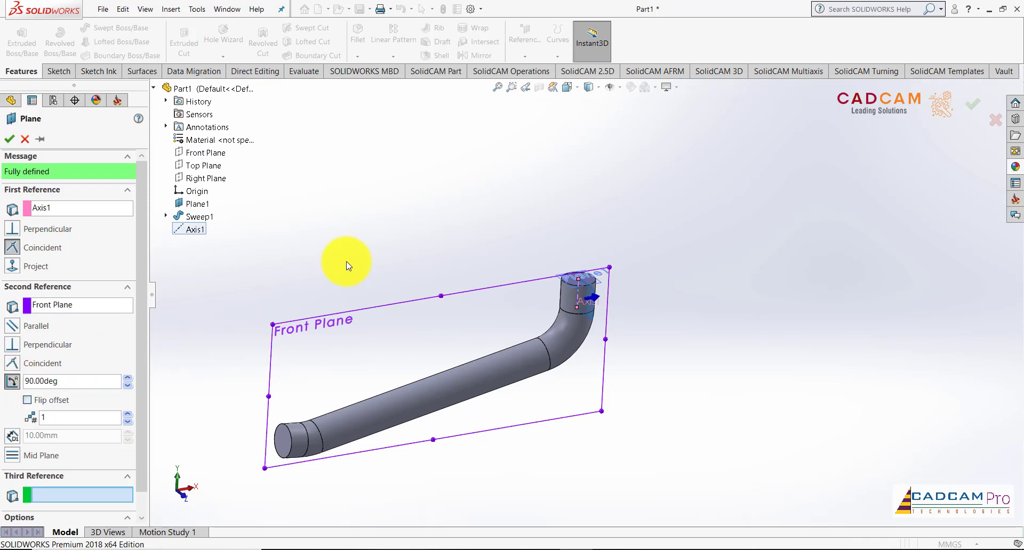
mouse_move(347, 263)
middle_down()
mouse_move(405, 235)
mouse_move(250, 327)
middle_up()
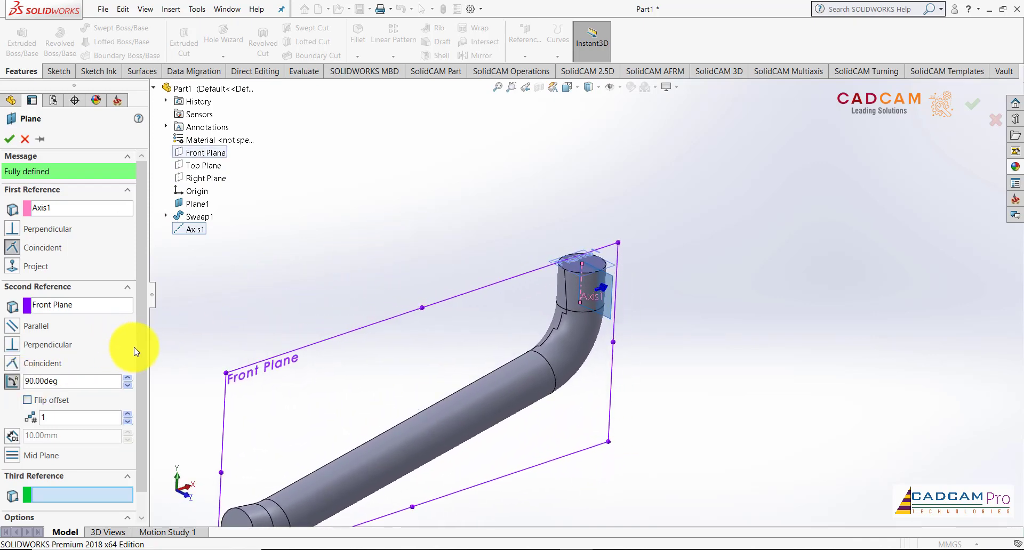
scroll(139, 347, down, 1)
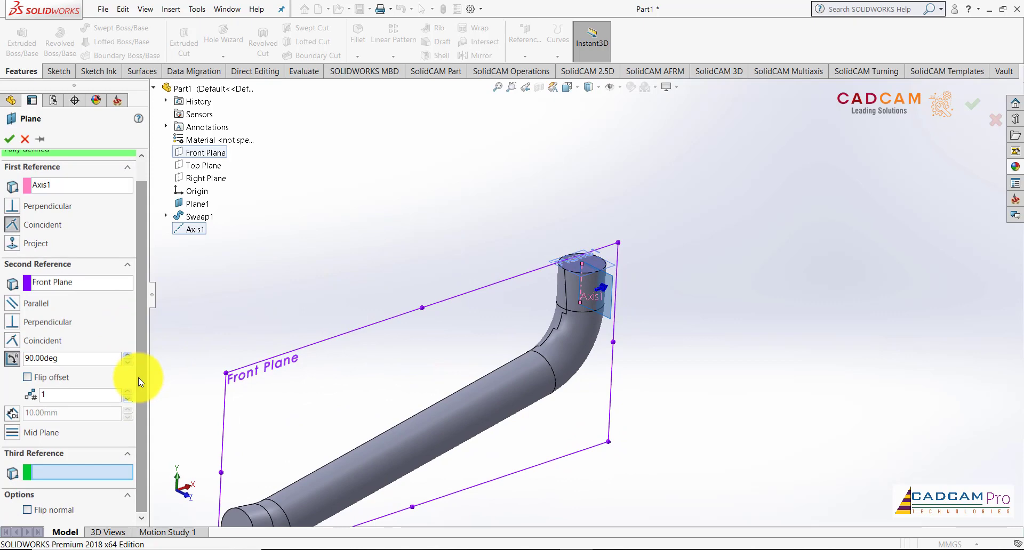
click(28, 379)
middle_drag(549, 304, 423, 270)
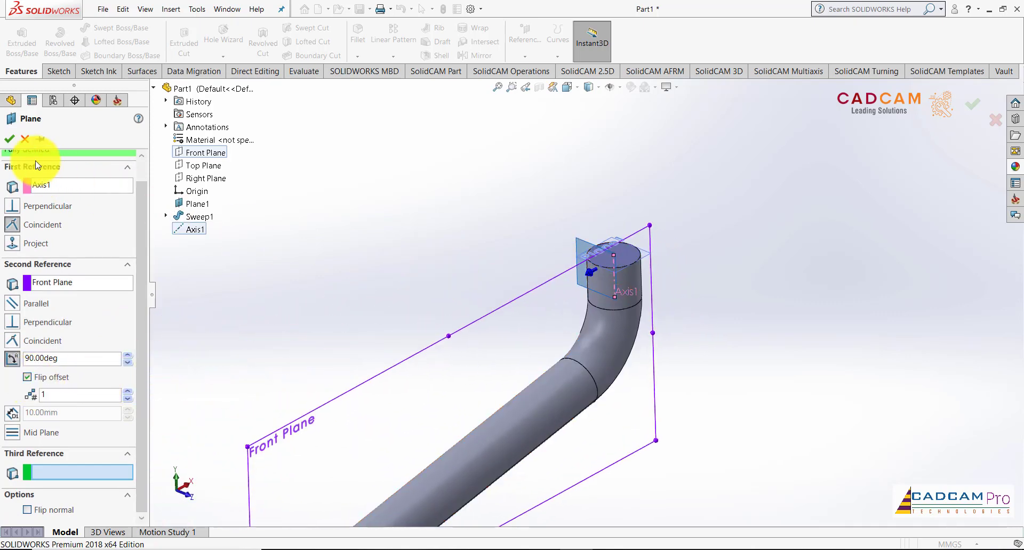
click(9, 140)
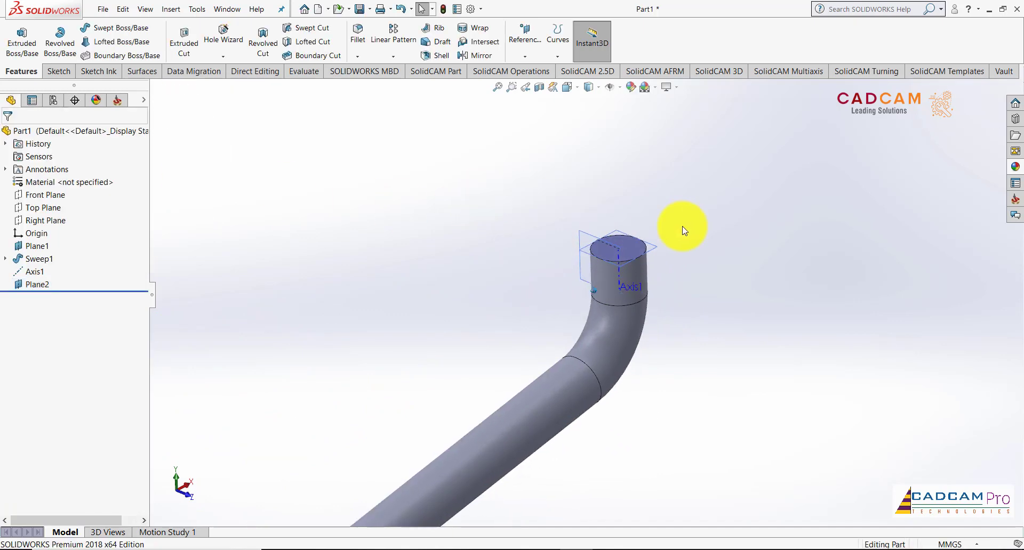
Open a sketch on Plane2 and convert the pipe's top circular edge into sketch geometry.
scroll(694, 217, down, 2)
click(608, 203)
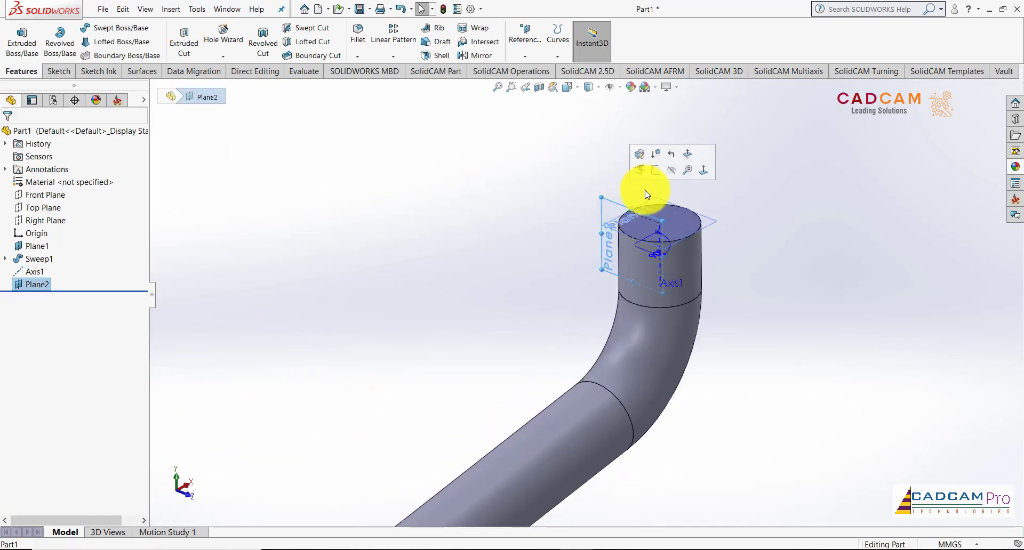
click(655, 171)
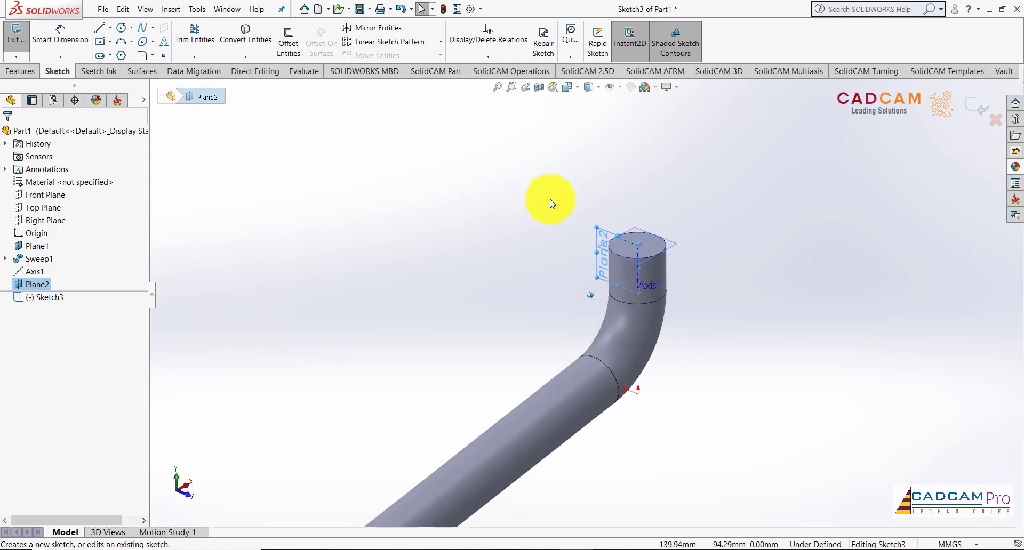
scroll(762, 235, down, 2)
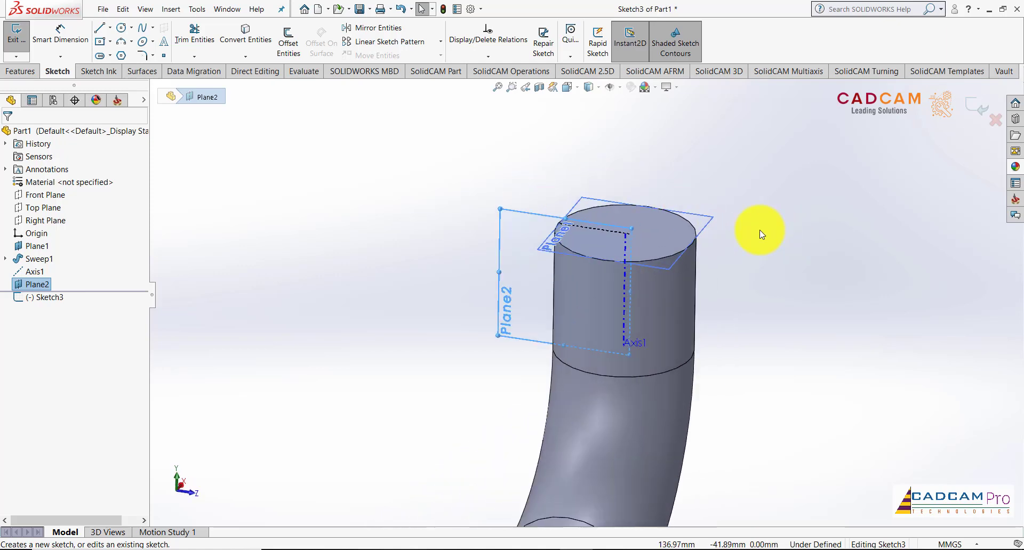
click(688, 220)
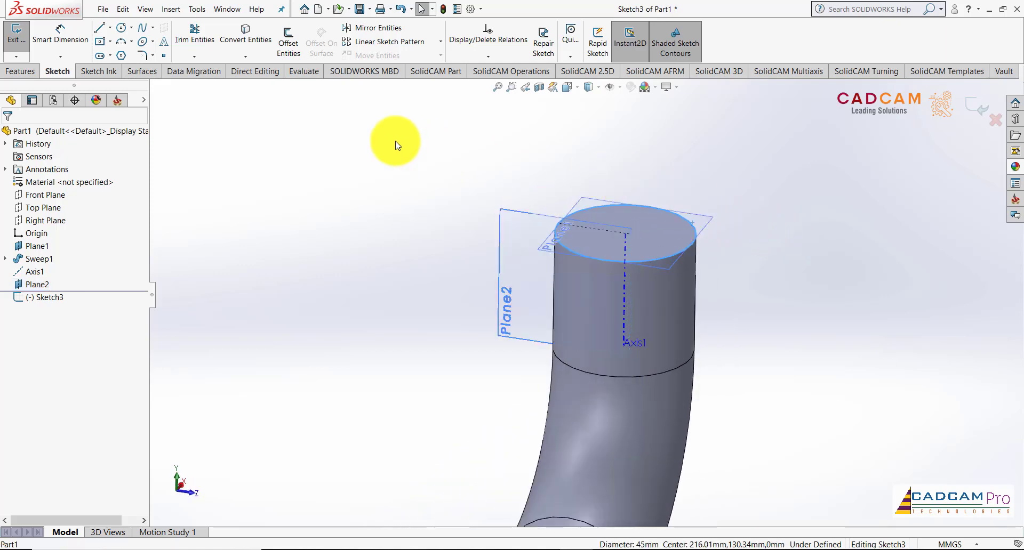
click(256, 44)
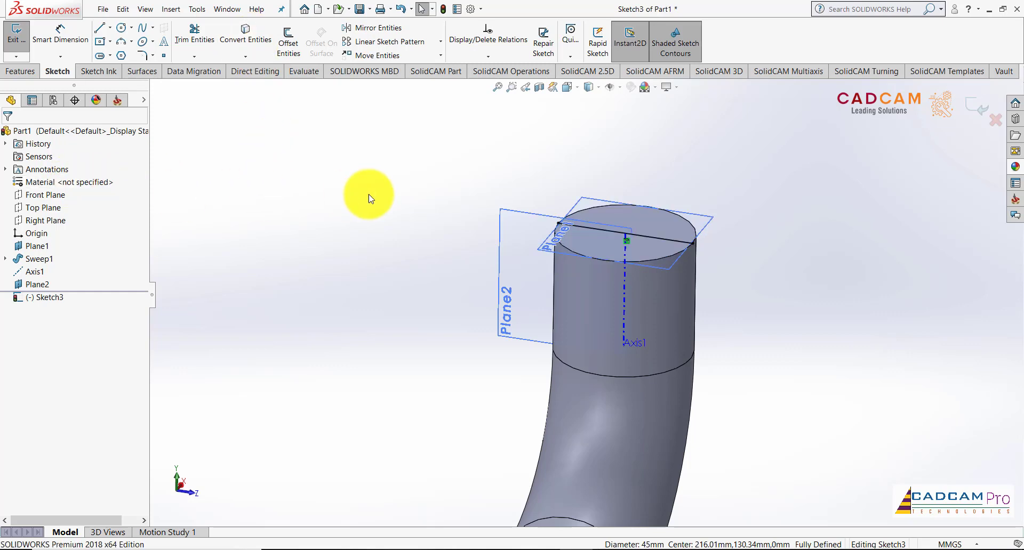
Draw a three-point arc curving upward from the centre of the pipe top.
click(648, 236)
click(526, 142)
middle_drag(526, 142, 487, 153)
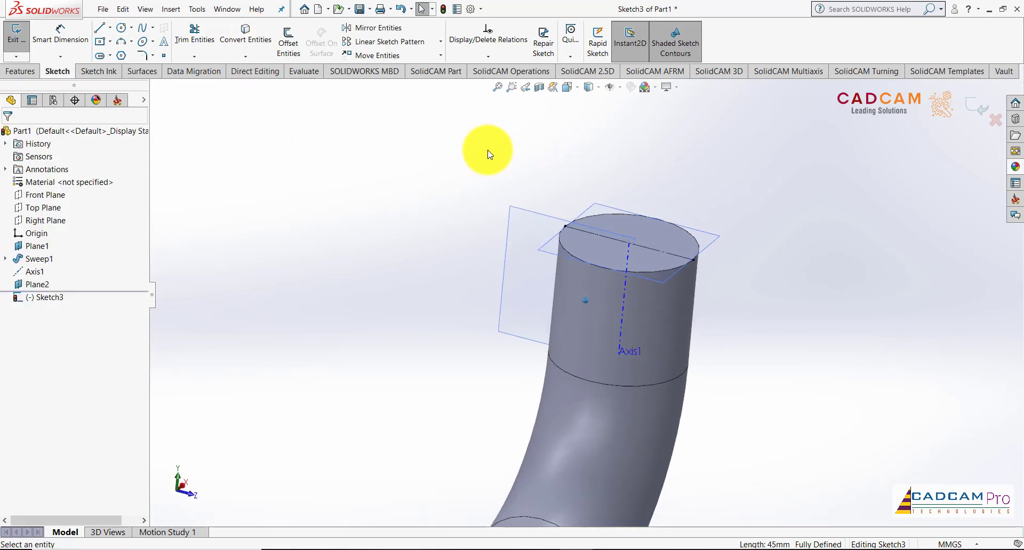
click(122, 40)
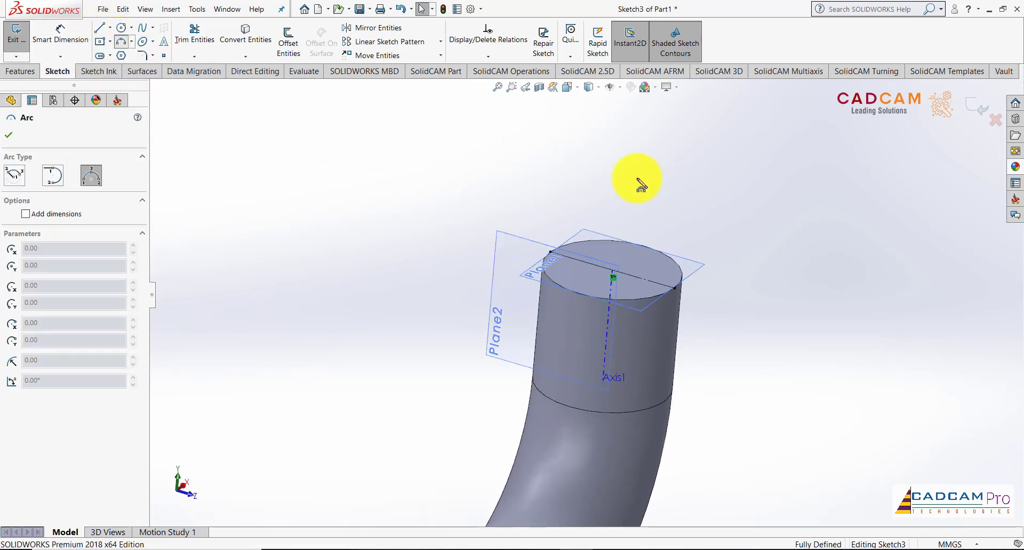
click(618, 276)
middle_drag(617, 276, 537, 128)
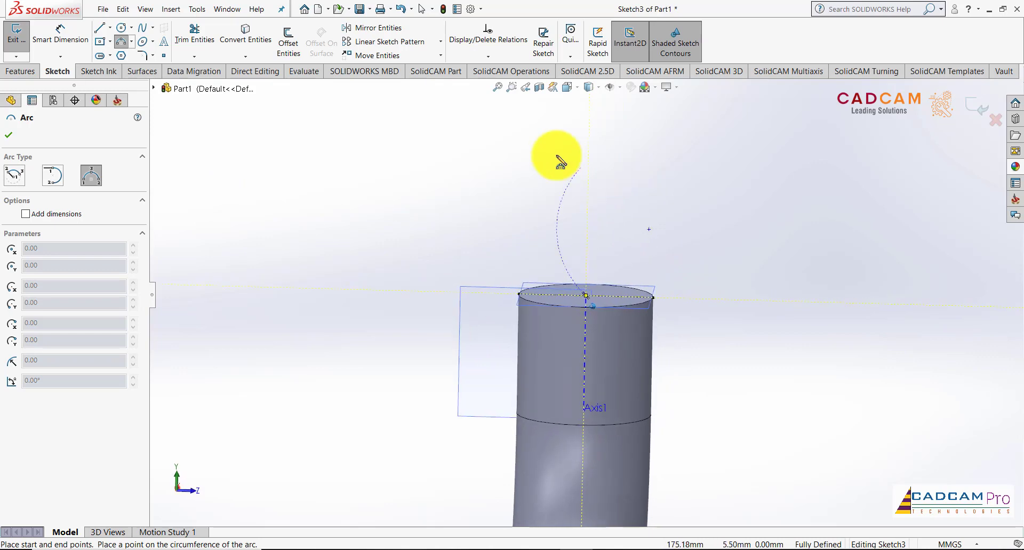
click(525, 121)
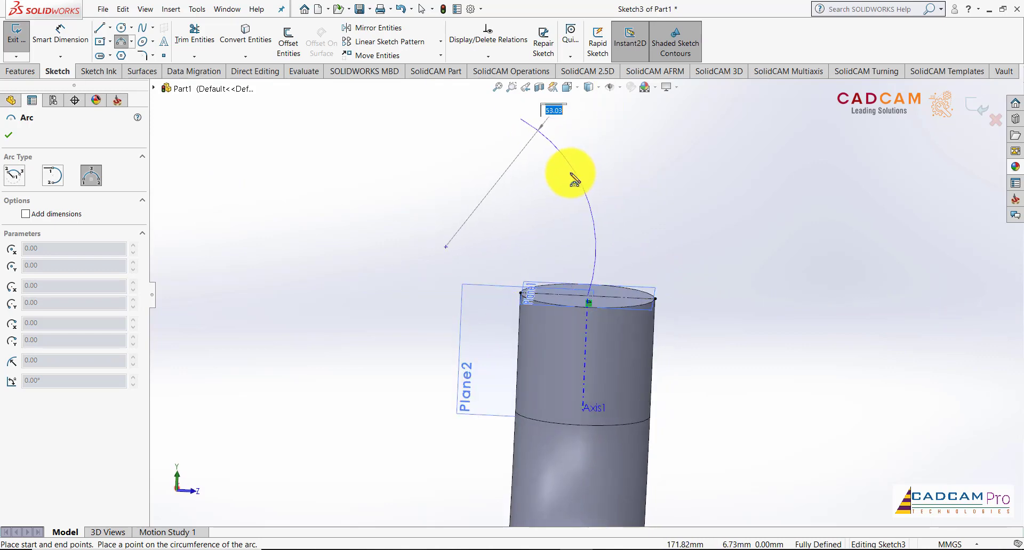
click(555, 178)
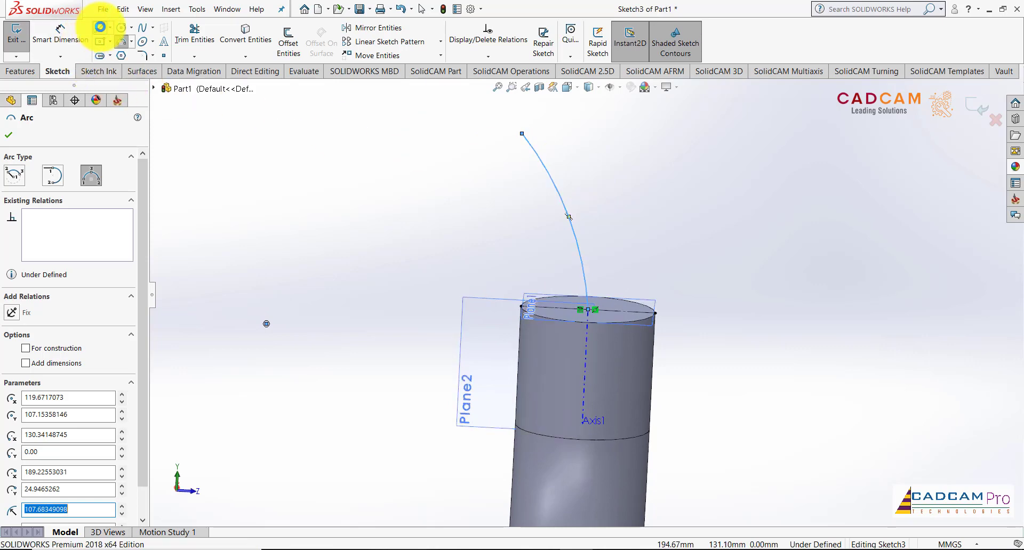
Abandon a line from the arc's end, then view Sketch3 normal to its plane.
click(100, 27)
click(523, 133)
drag(523, 134, 336, 134)
key(Escape)
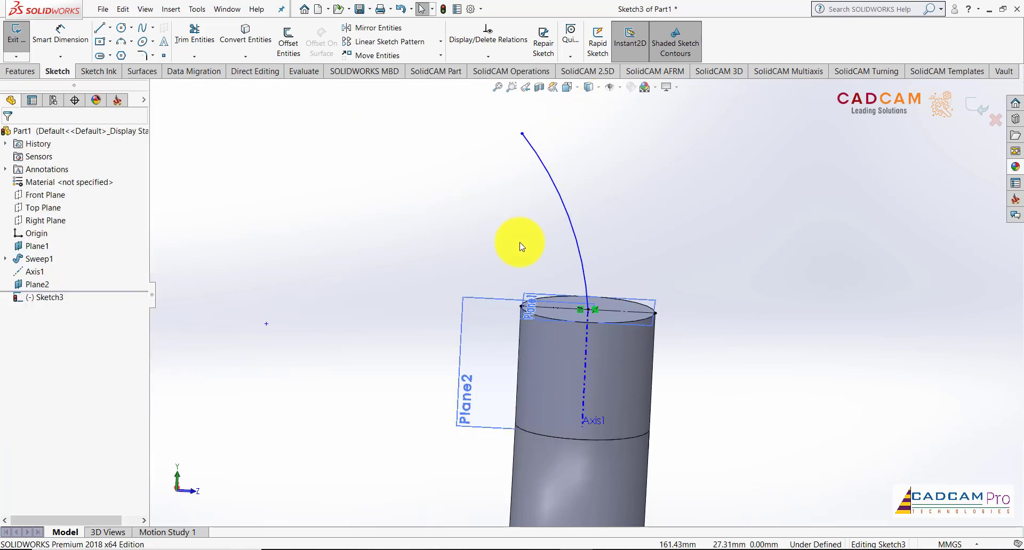
click(507, 301)
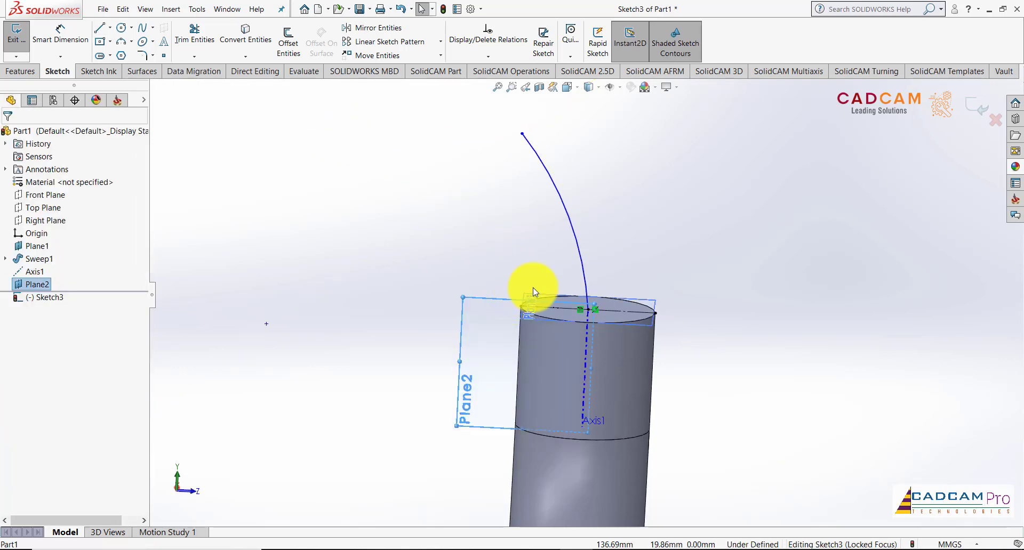
click(49, 298)
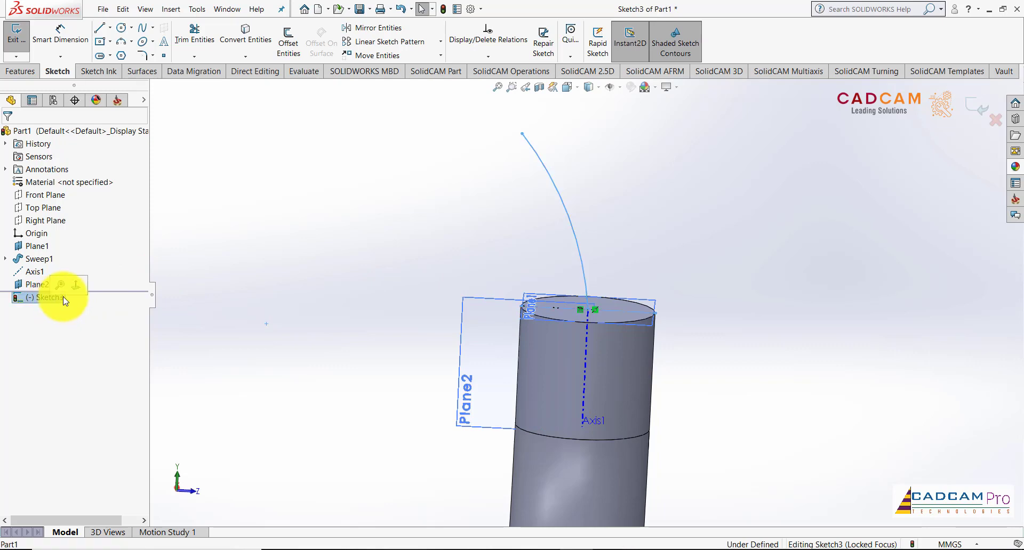
click(88, 291)
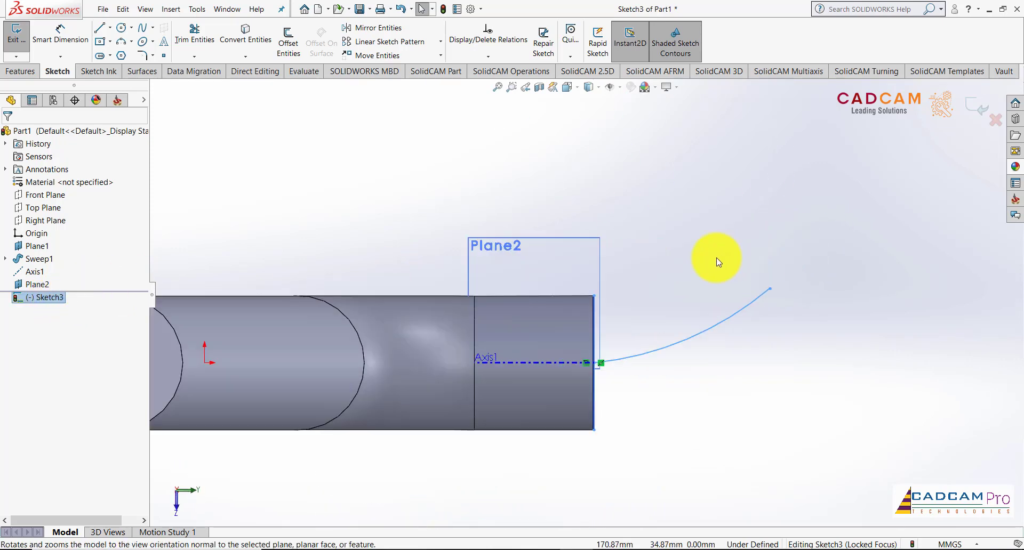
Draw a vertical line upward from the arc's far end.
click(100, 27)
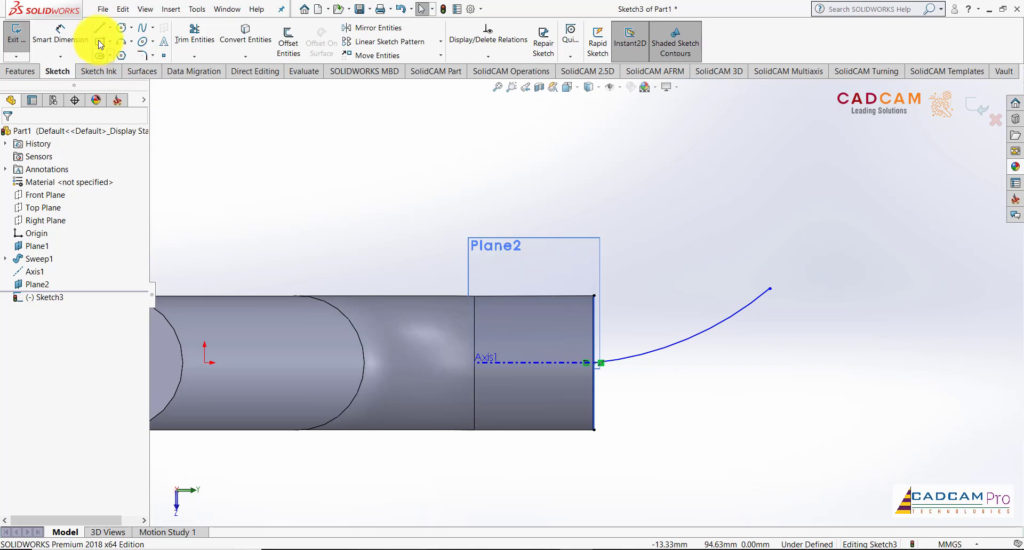
click(770, 289)
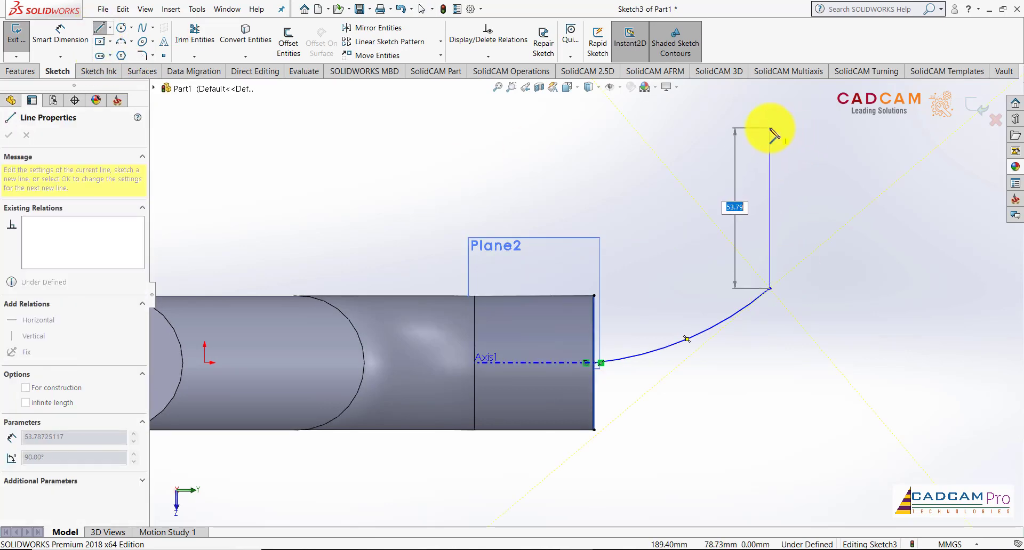
click(769, 128)
key(Escape)
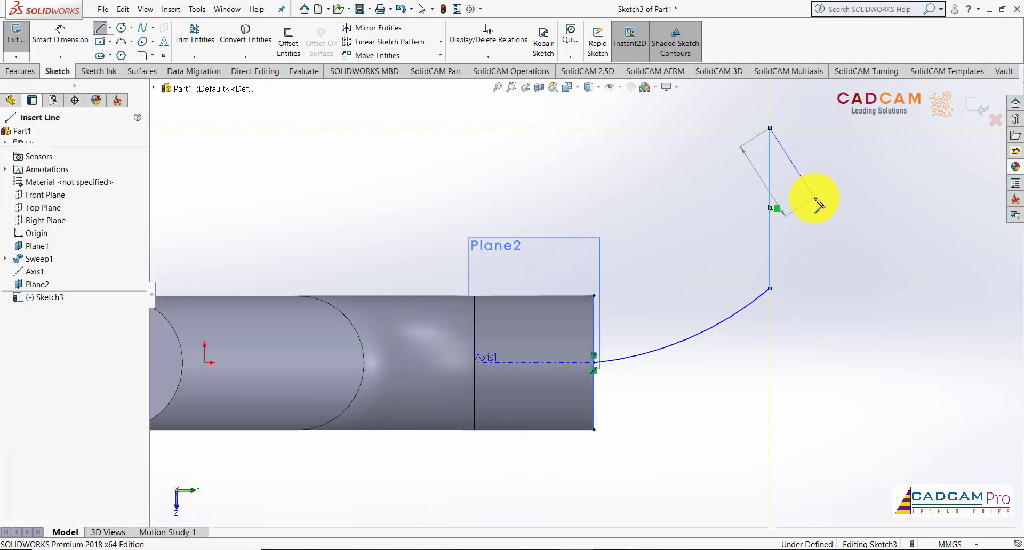
Make the arc tangent to the vertical line and drag the line's top end higher.
click(822, 235)
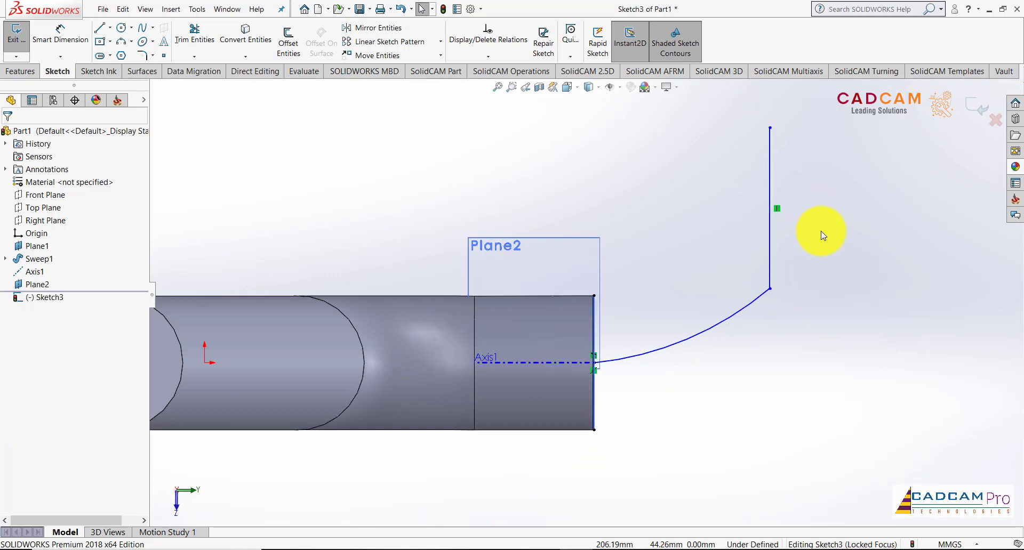
click(755, 299)
ctrl+click(772, 264)
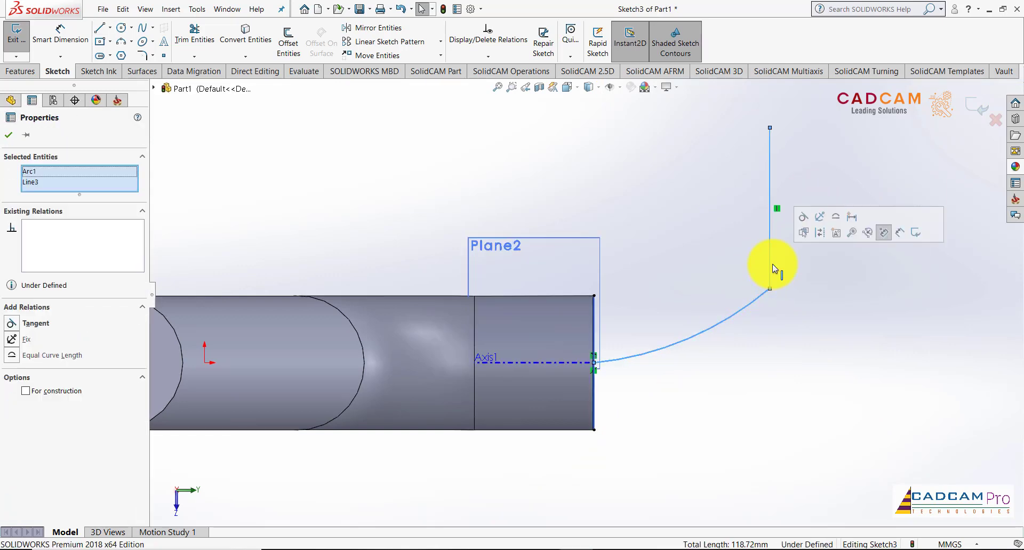
click(804, 217)
click(694, 249)
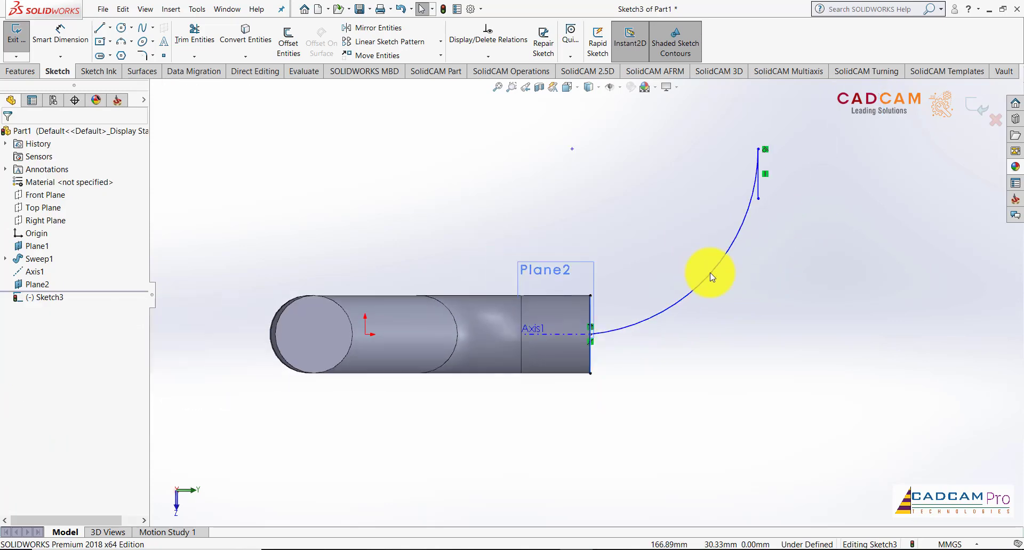
scroll(769, 193, up, 1)
drag(722, 181, 722, 103)
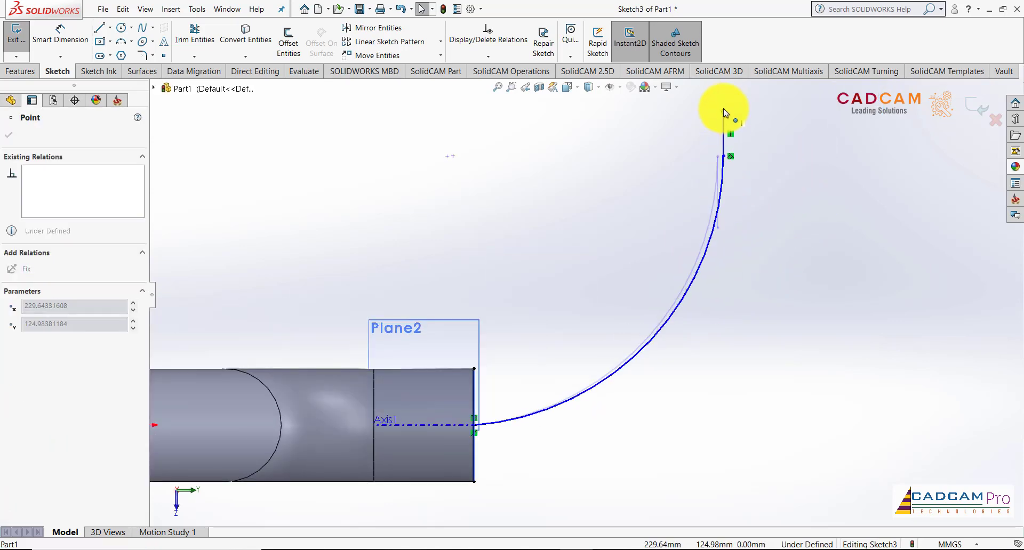
Dimension the Sketch3 arc to R50 and the vertical line to 30 mm.
scroll(583, 265, up, 1)
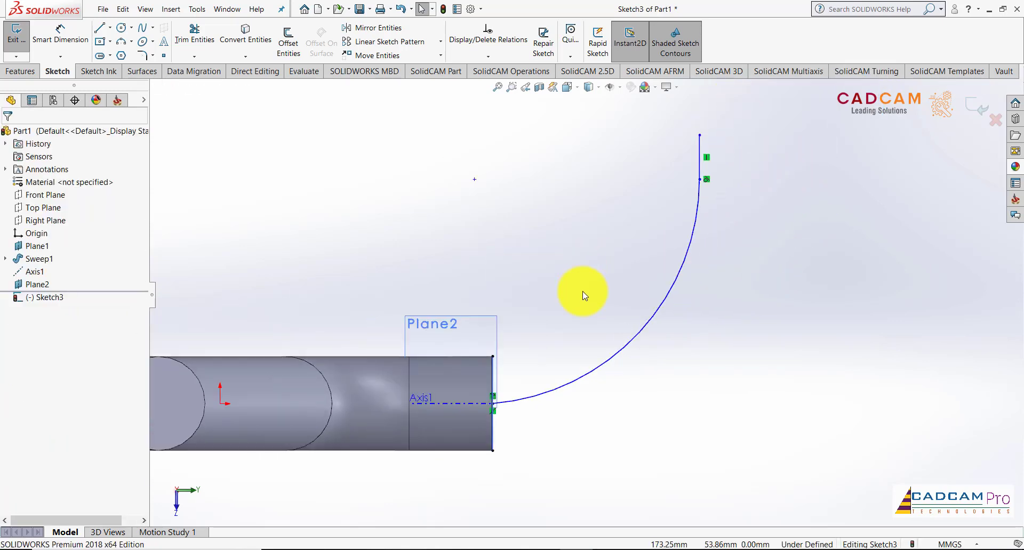
right_click(652, 355)
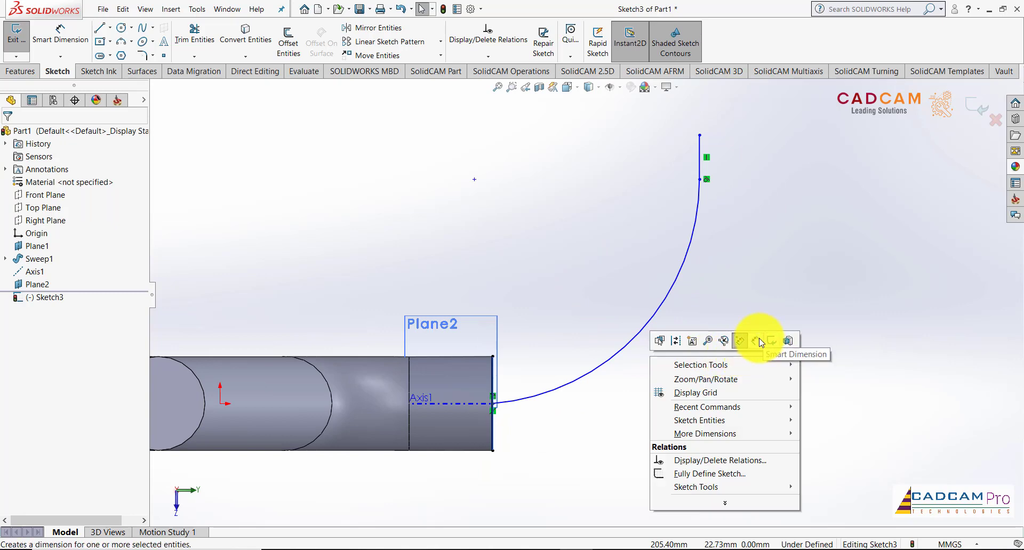
click(756, 340)
click(635, 342)
click(667, 408)
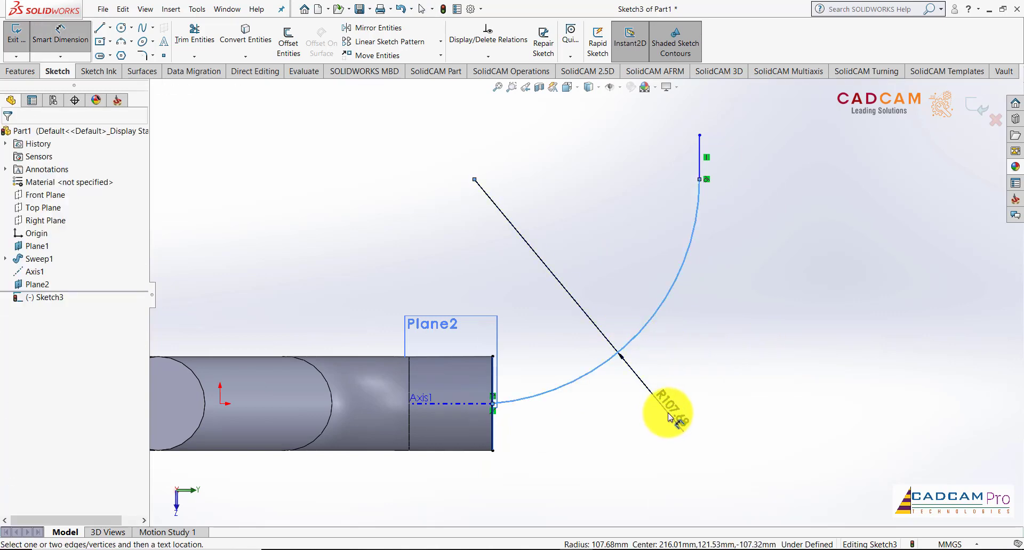
text(50)
key(Return)
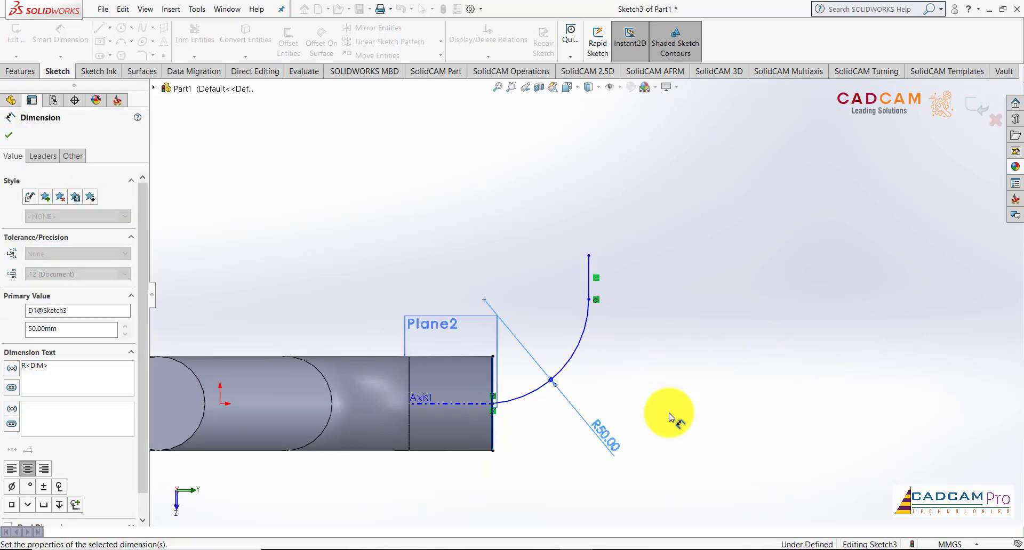
click(589, 288)
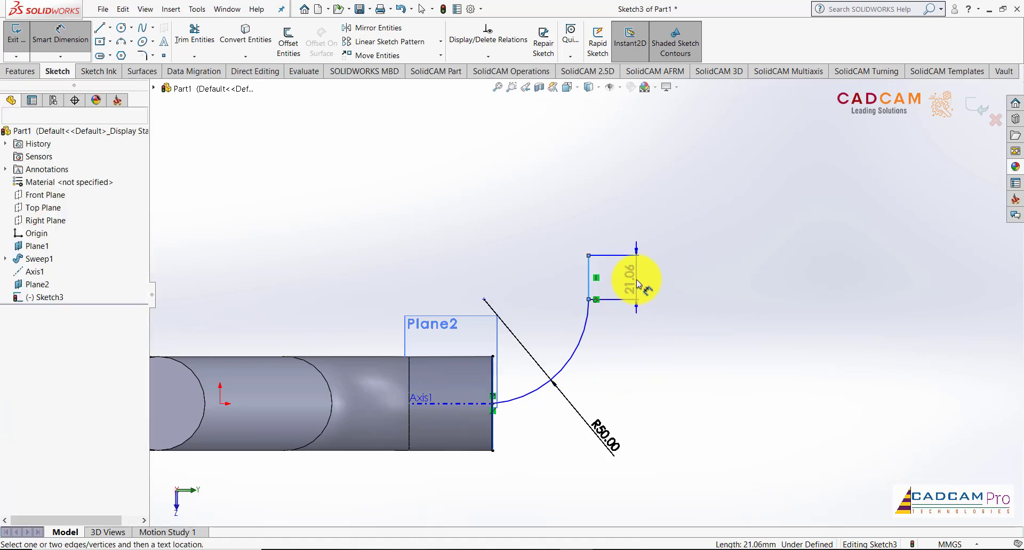
click(643, 284)
text(30)
key(Return)
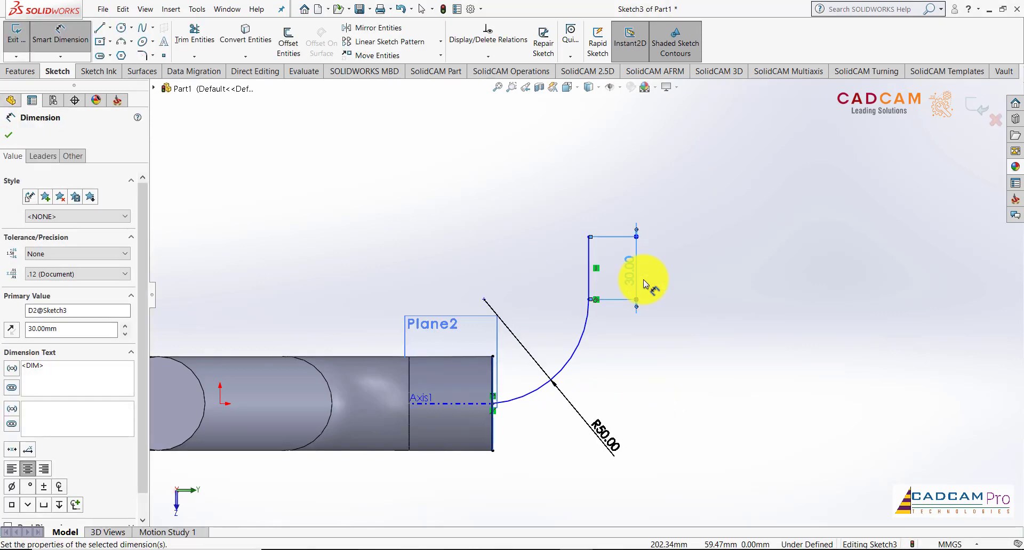
scroll(516, 423, down, 3)
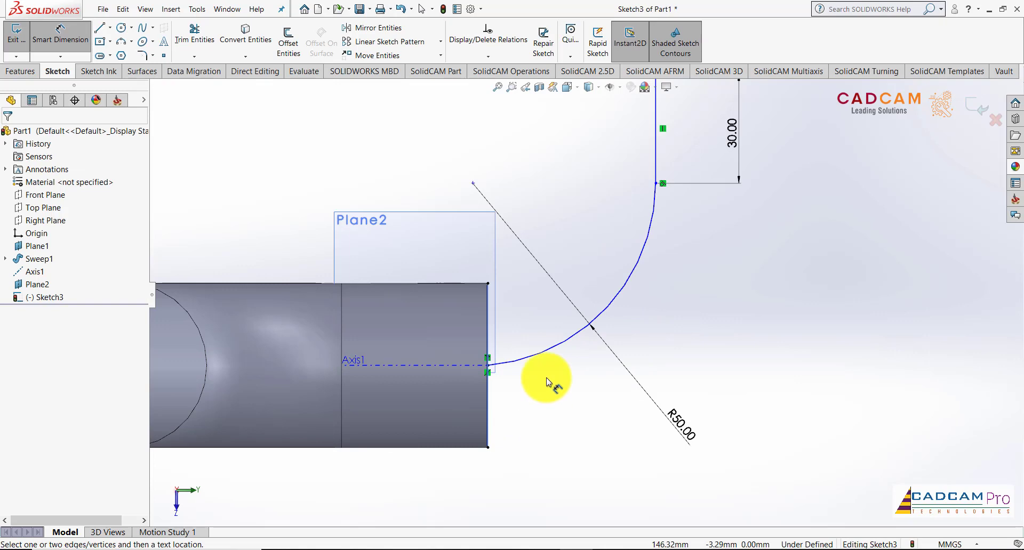
key(Escape)
Select the arc and end line and review their relations without applying one.
click(525, 362)
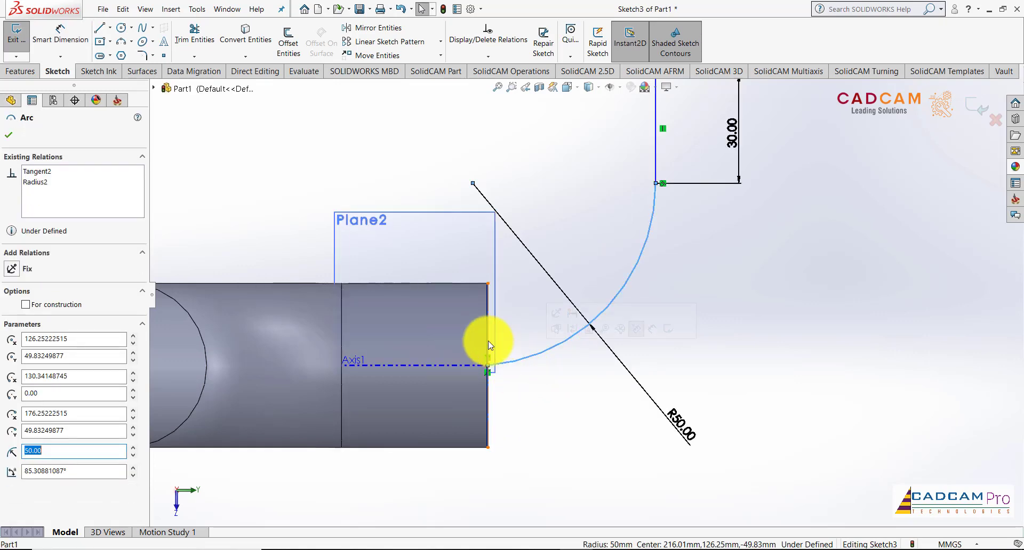
mouse_move(521, 372)
middle_down()
mouse_move(508, 389)
mouse_move(515, 381)
middle_up()
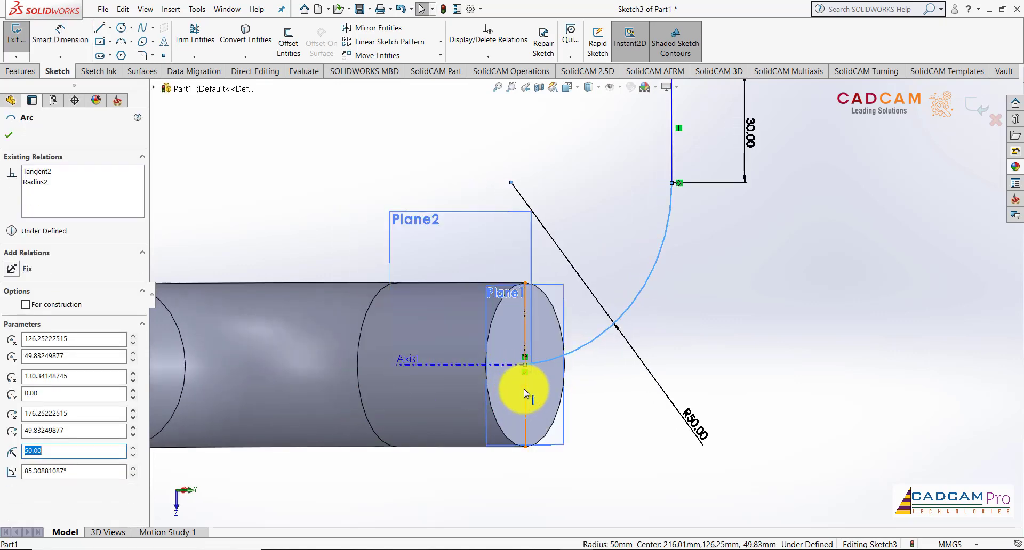
ctrl+click(524, 389)
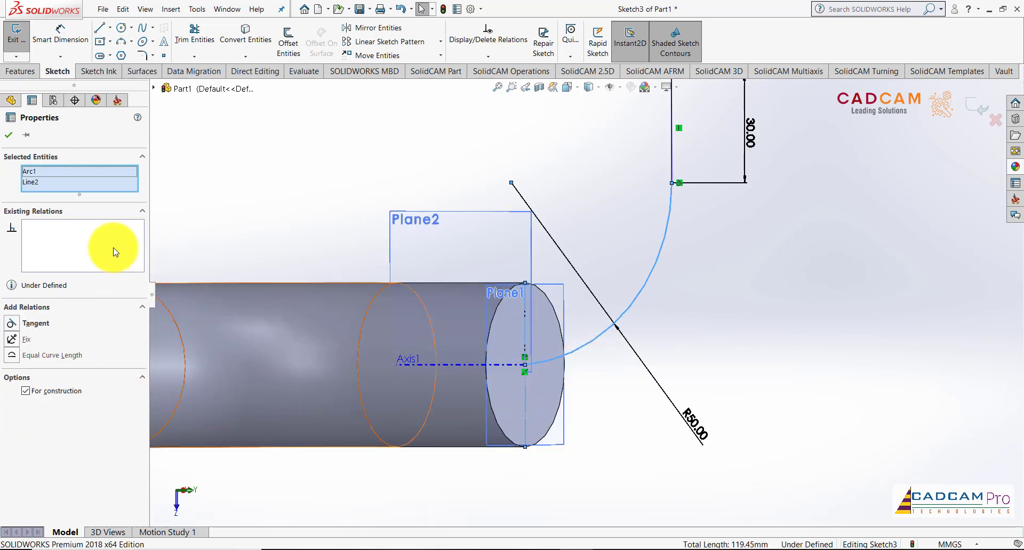
right_click(45, 181)
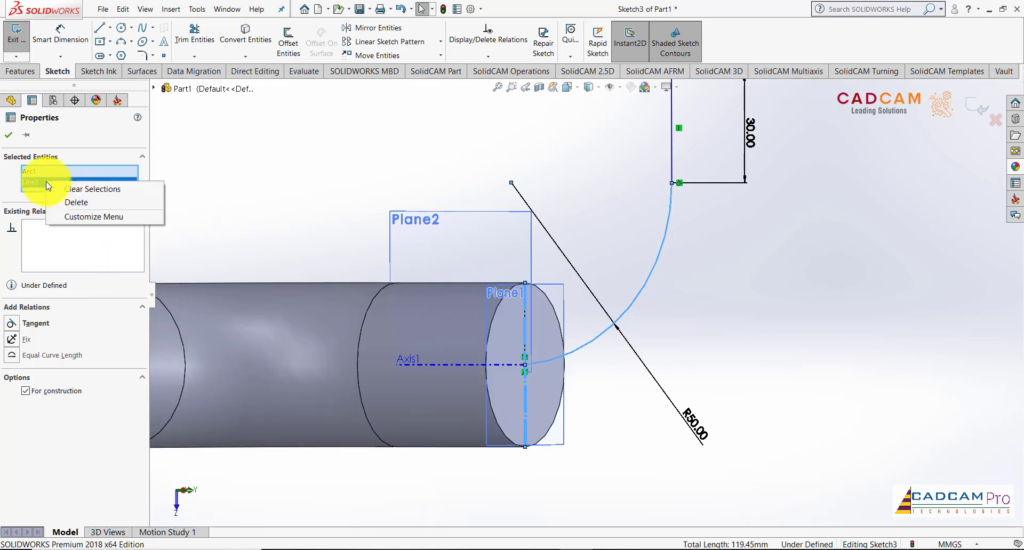
click(59, 190)
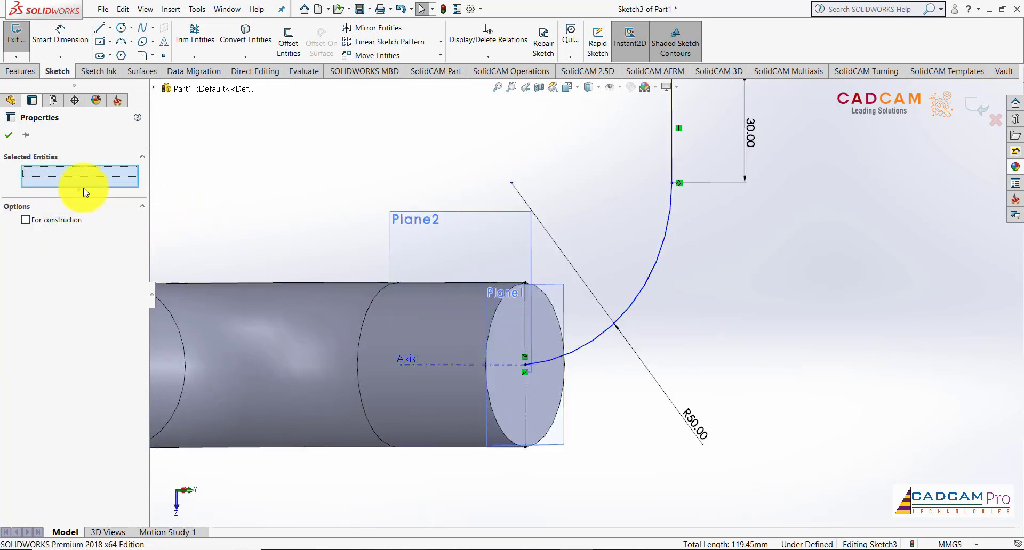
click(626, 309)
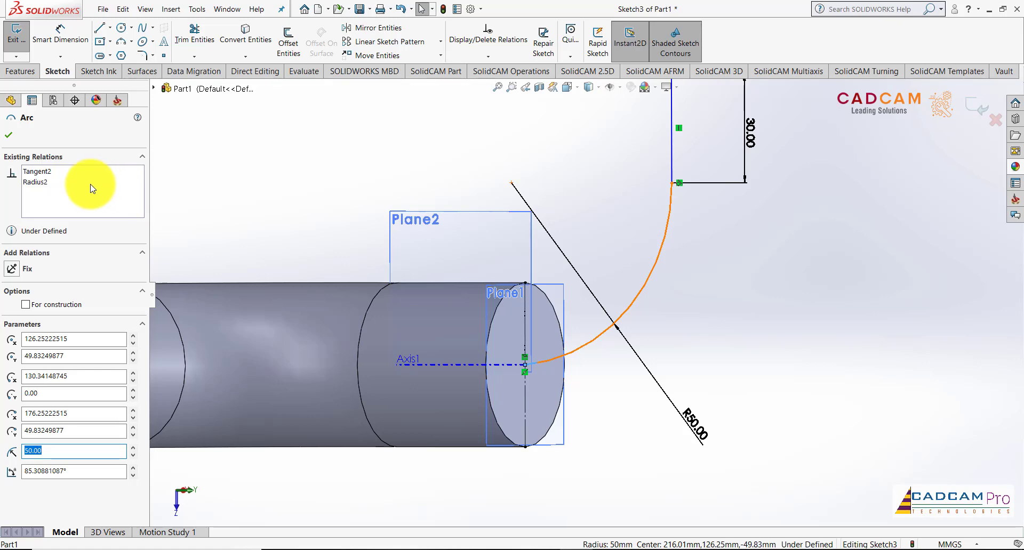
click(446, 186)
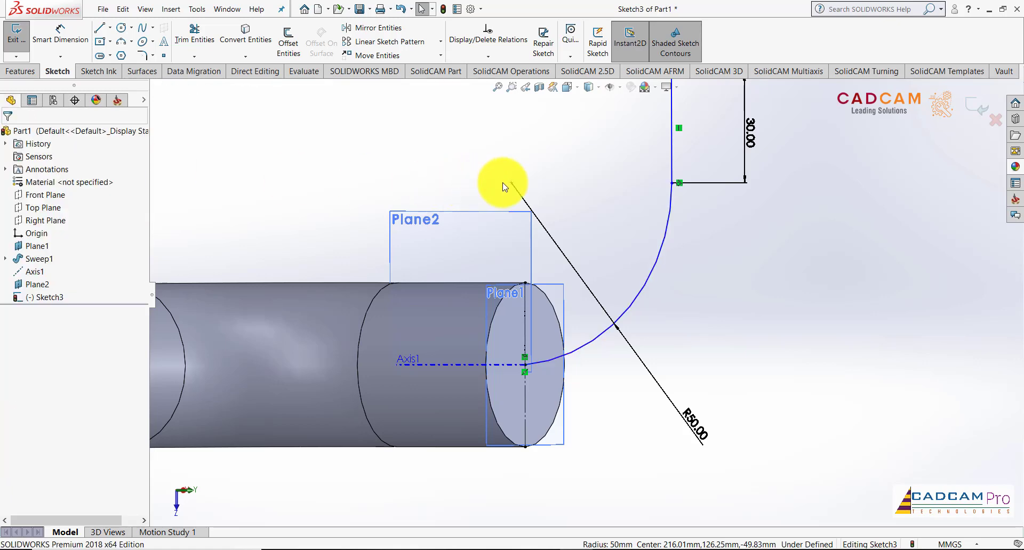
click(609, 221)
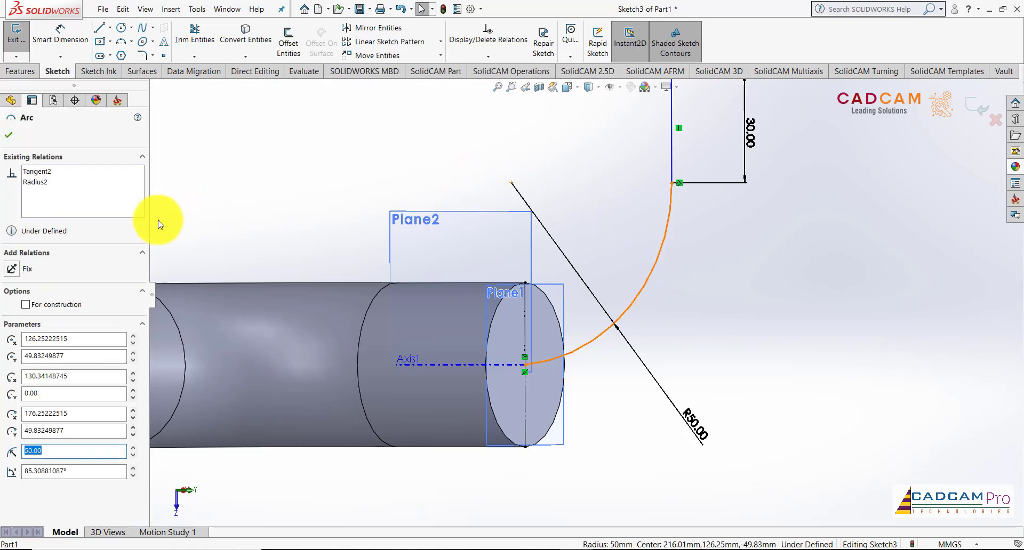
ctrl+click(520, 352)
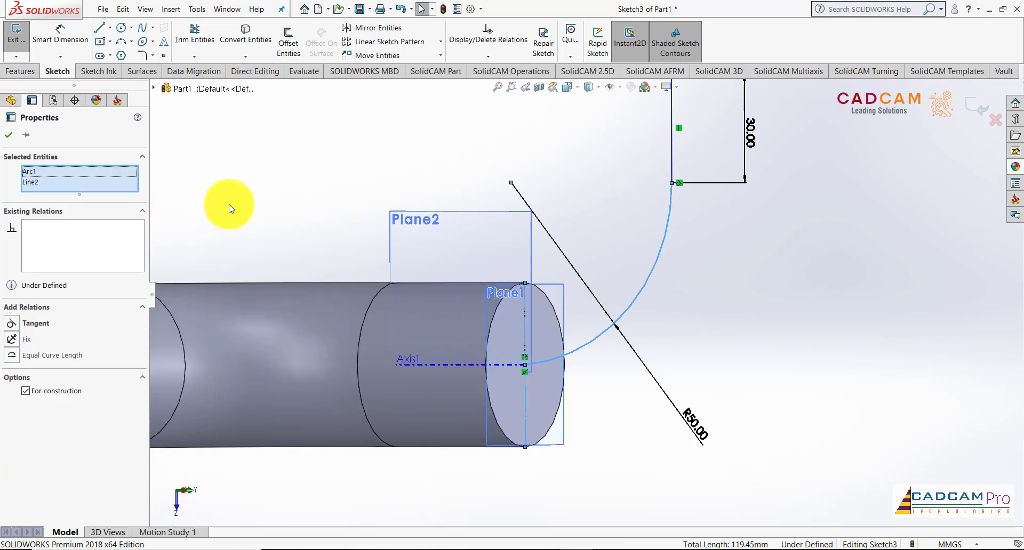
ctrl+click(524, 388)
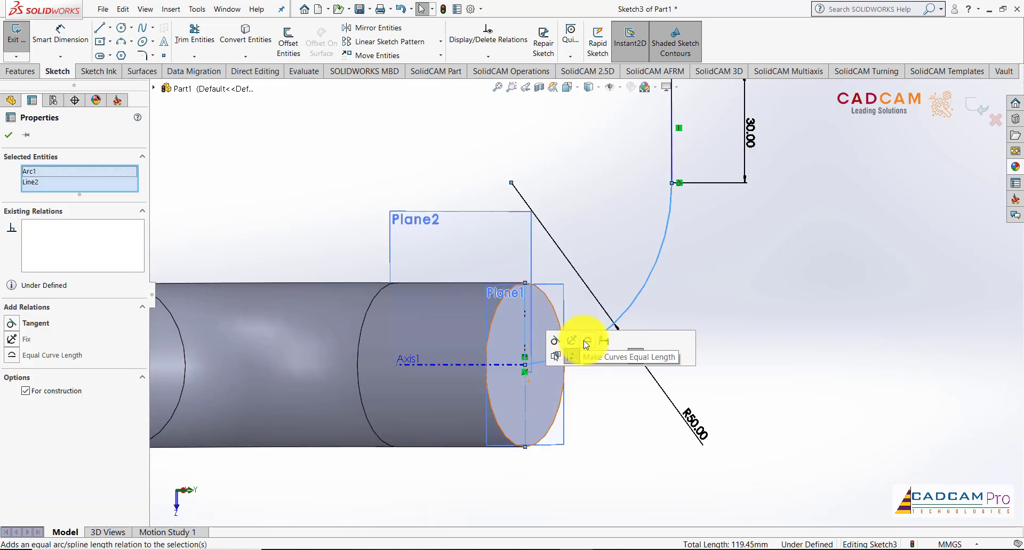
click(627, 411)
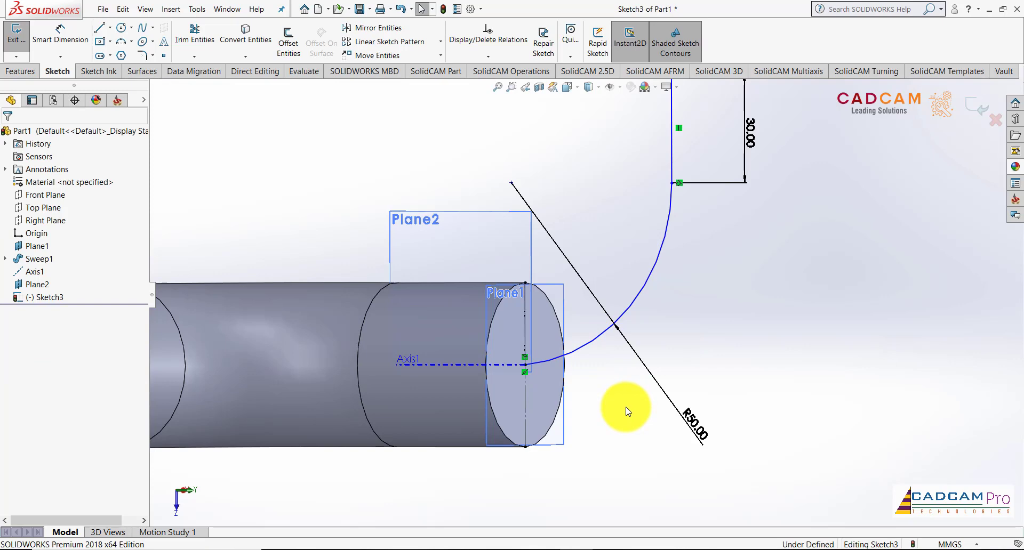
Make the R50 arc tangent to Axis1, leaving Sketch3 fully defined.
mouse_move(619, 393)
middle_down()
mouse_move(664, 371)
mouse_move(659, 305)
mouse_move(543, 260)
middle_up()
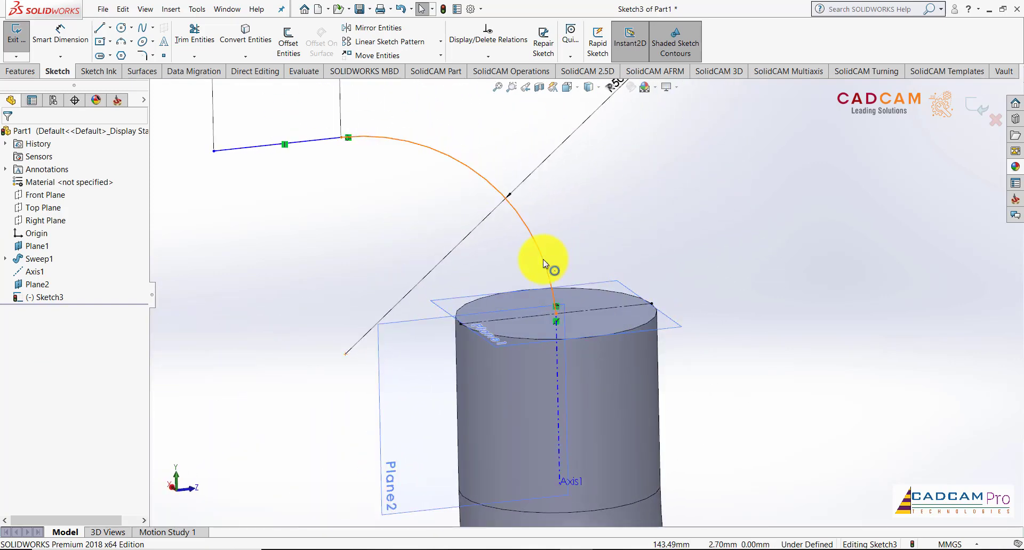
click(565, 295)
ctrl+click(557, 358)
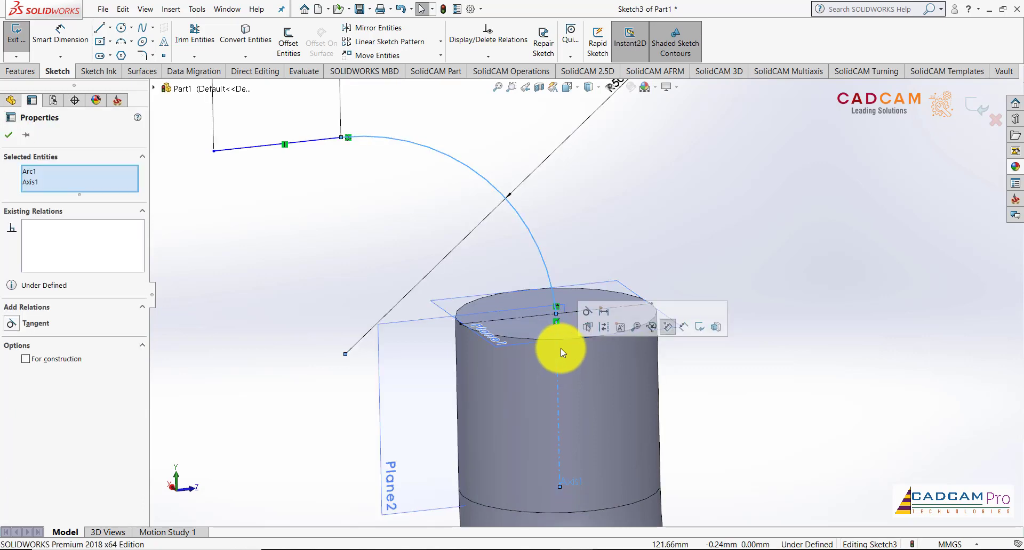
click(591, 312)
click(604, 219)
middle_drag(604, 218, 608, 224)
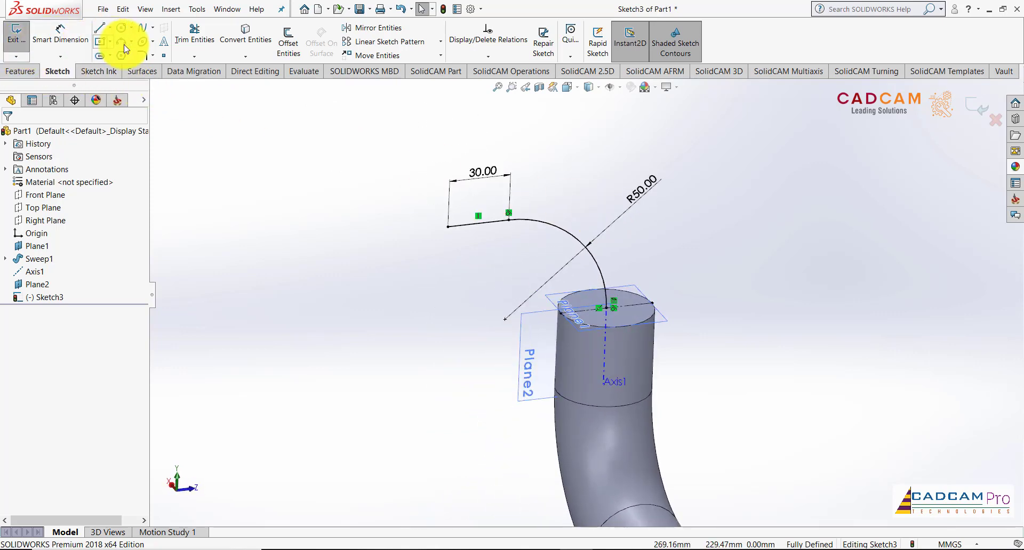
Sweep the tube's top circular edge along Sketch3 to create the Sweep2 elbow.
click(33, 75)
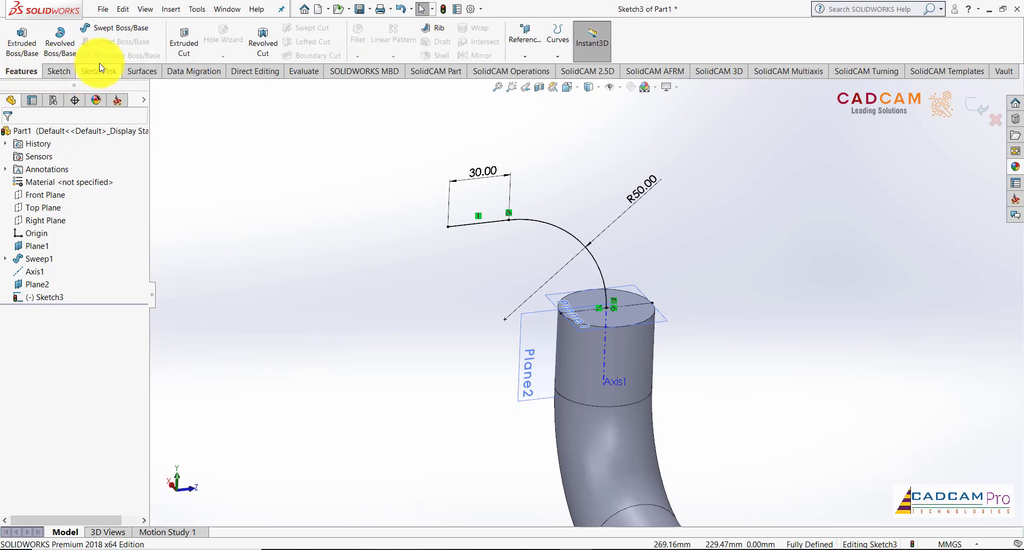
click(114, 27)
scroll(662, 271, down, 3)
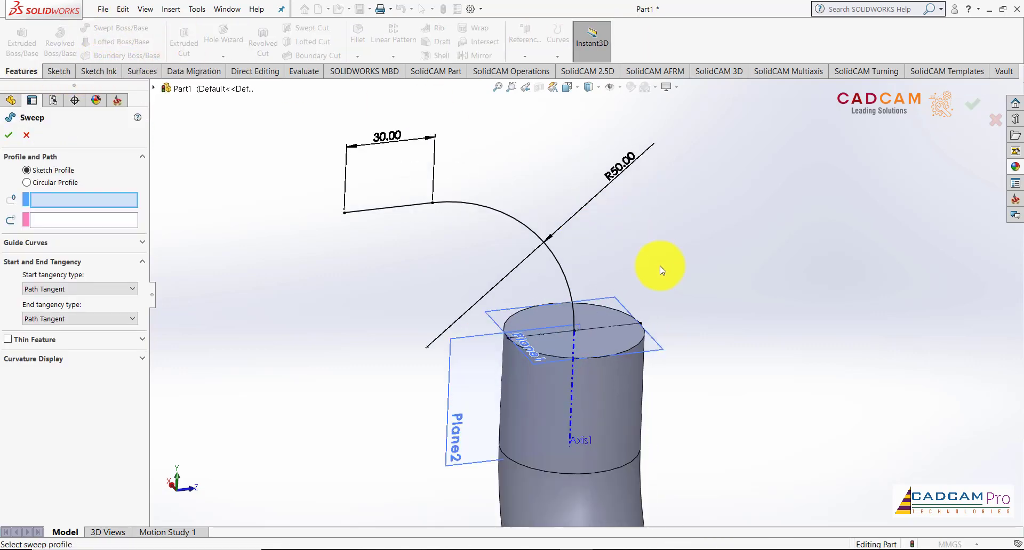
click(618, 308)
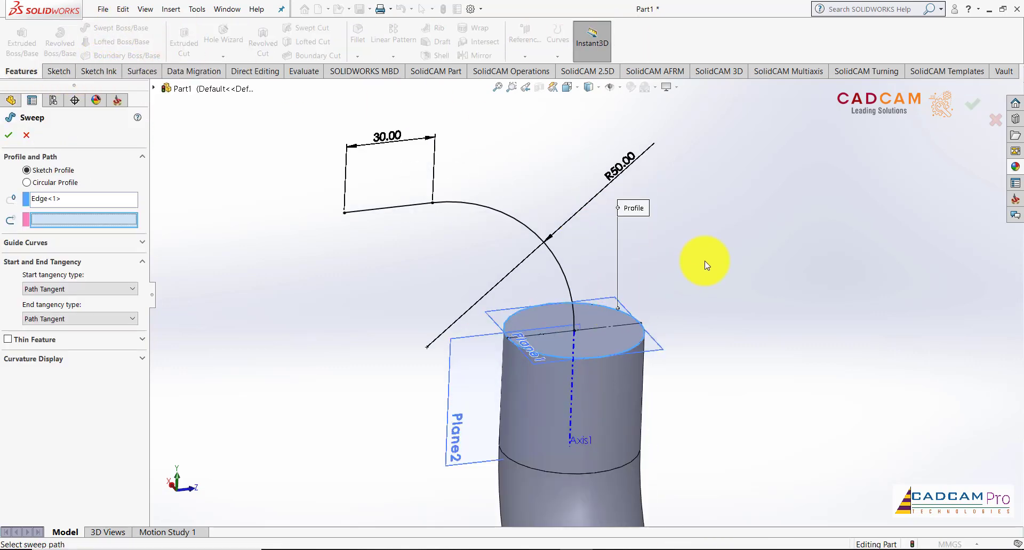
click(476, 209)
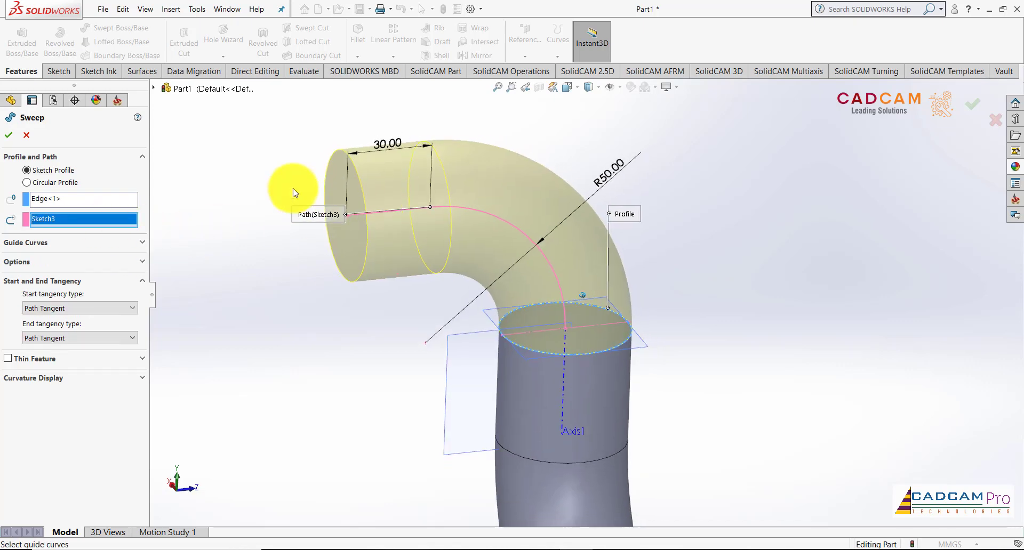
key(ctrl+7)
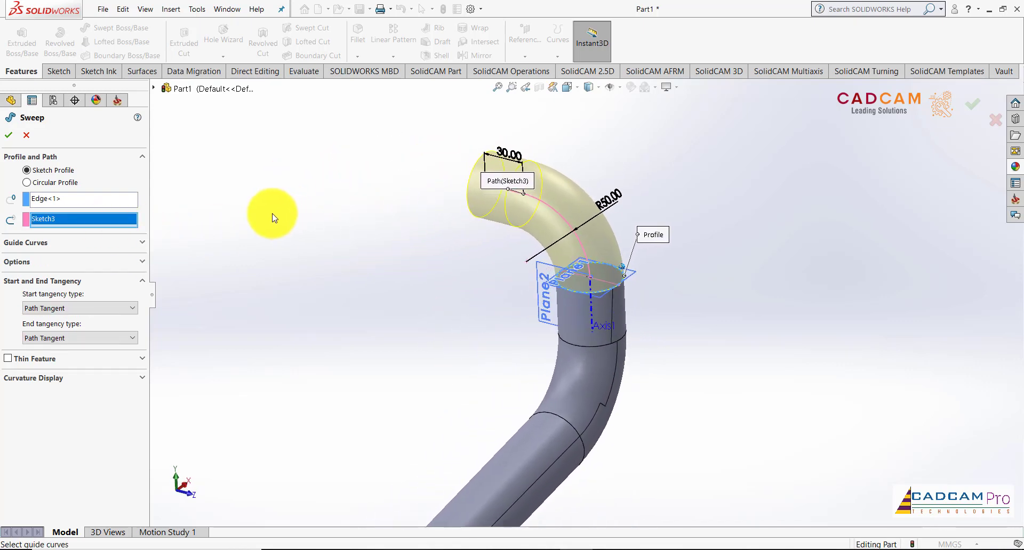
click(8, 136)
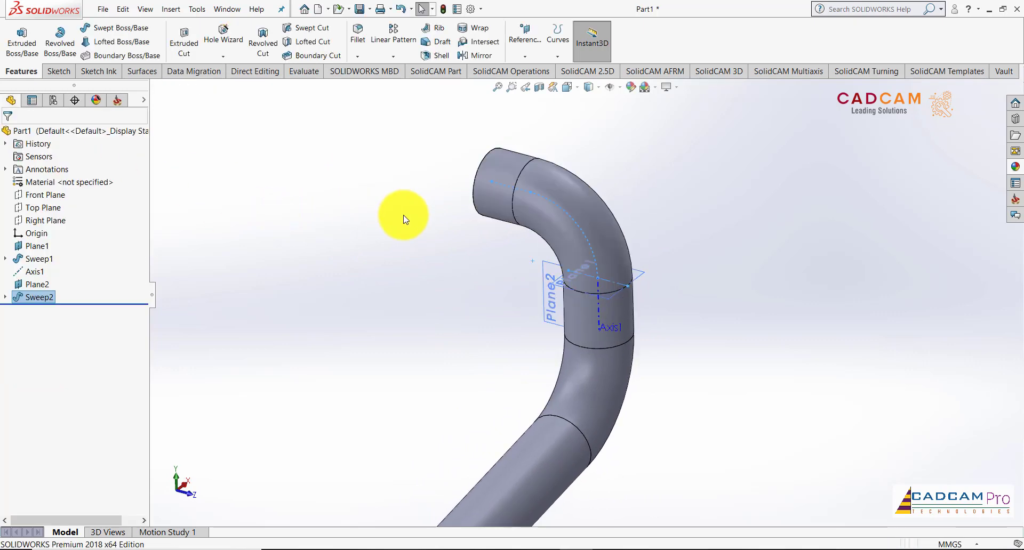
Hide Plane1 and zoom in on the new elbow near Plane2.
click(640, 272)
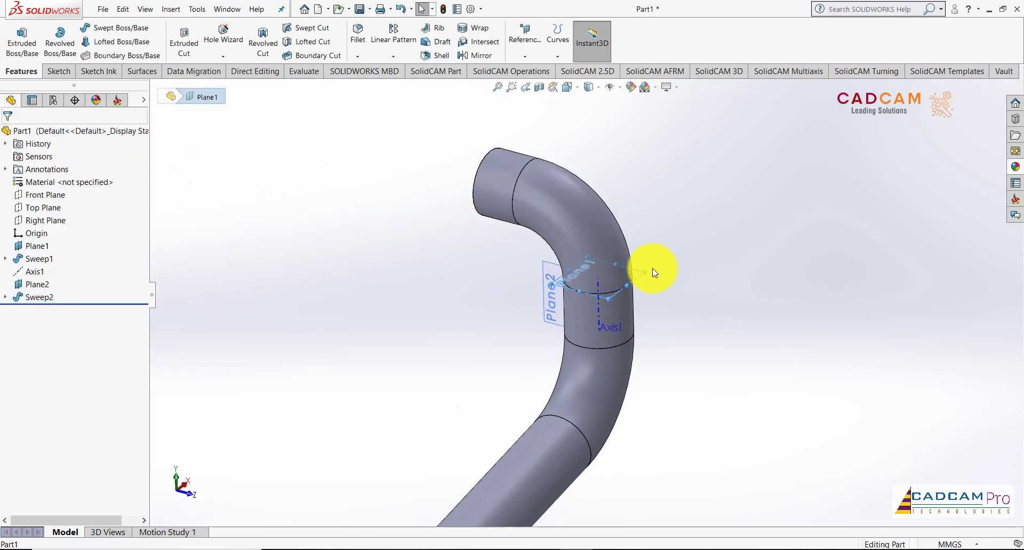
click(704, 246)
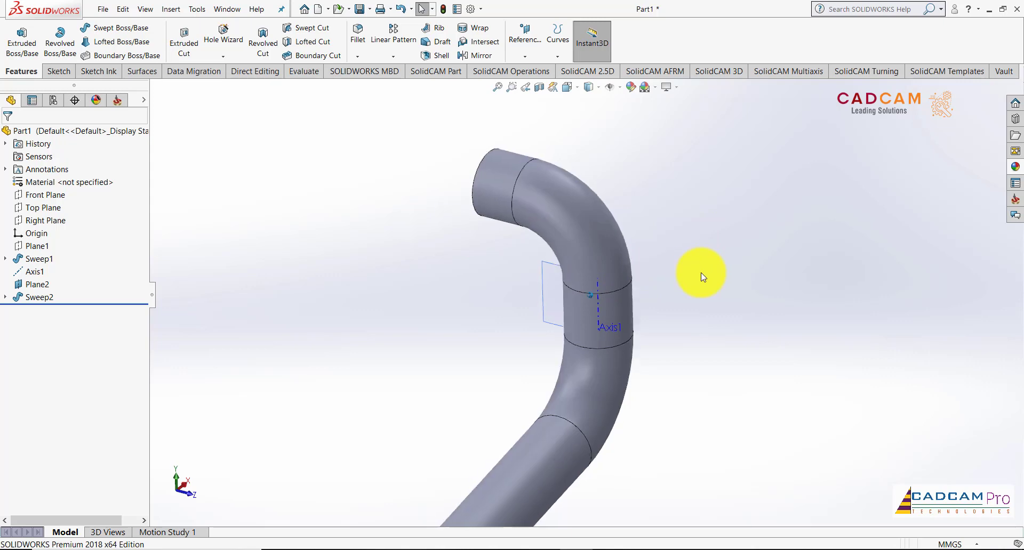
key(Left)
key(Left)
key(Left)
key(Left)
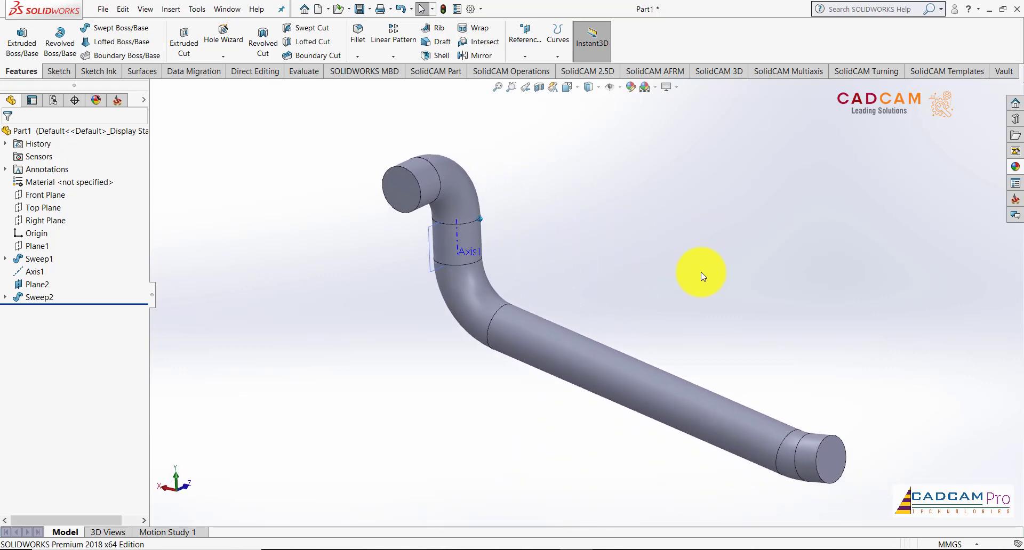
key(Left)
key(Left)
key(Left)
key(Left)
key(shift+z)
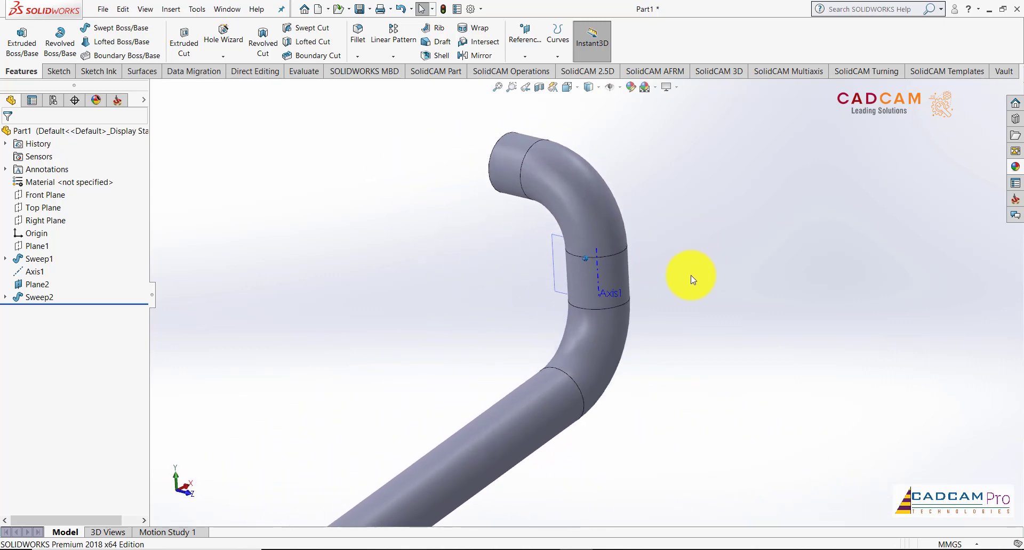
Create Plane3 offset 90 mm from Plane2 beside the pipe's bend.
click(526, 46)
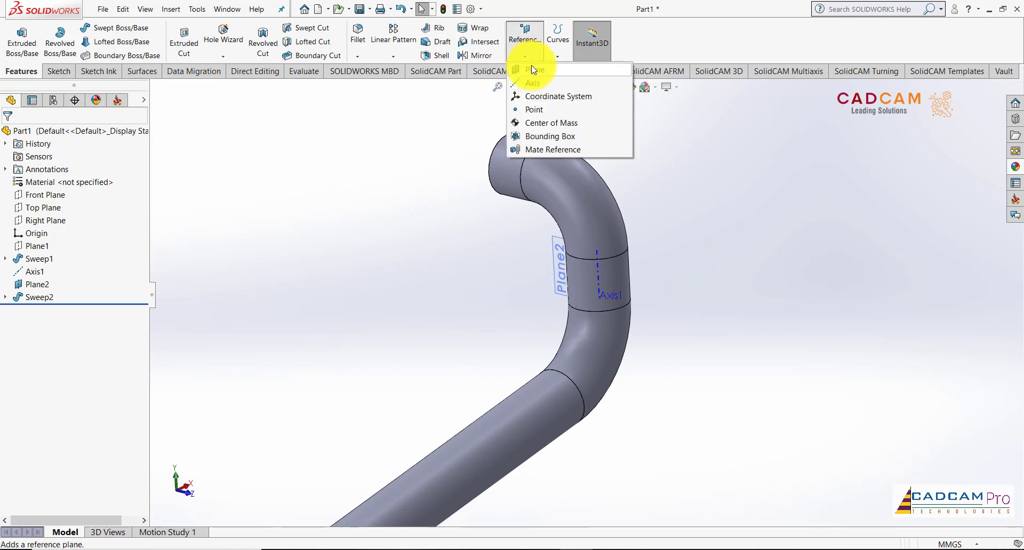
click(532, 67)
click(552, 247)
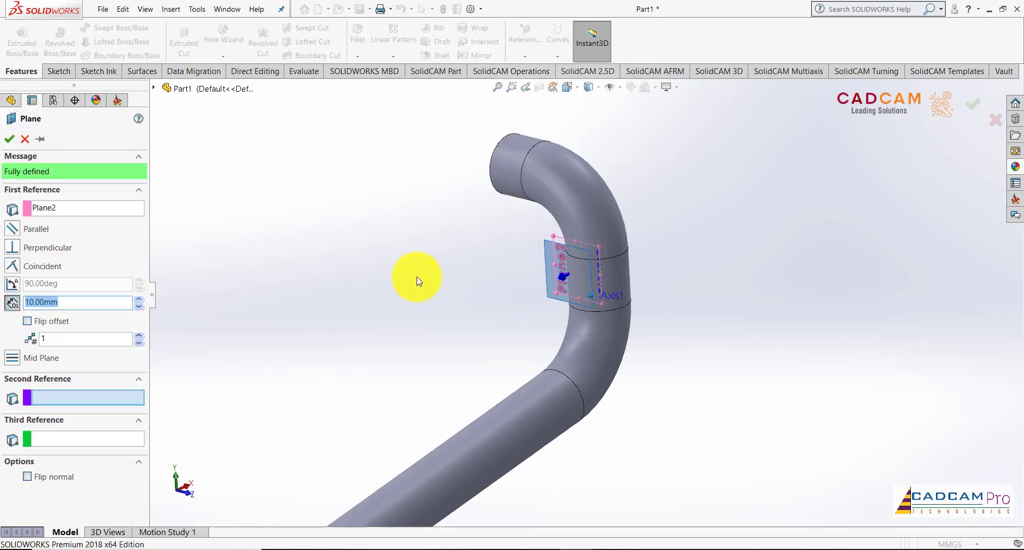
key(Left)
key(Left)
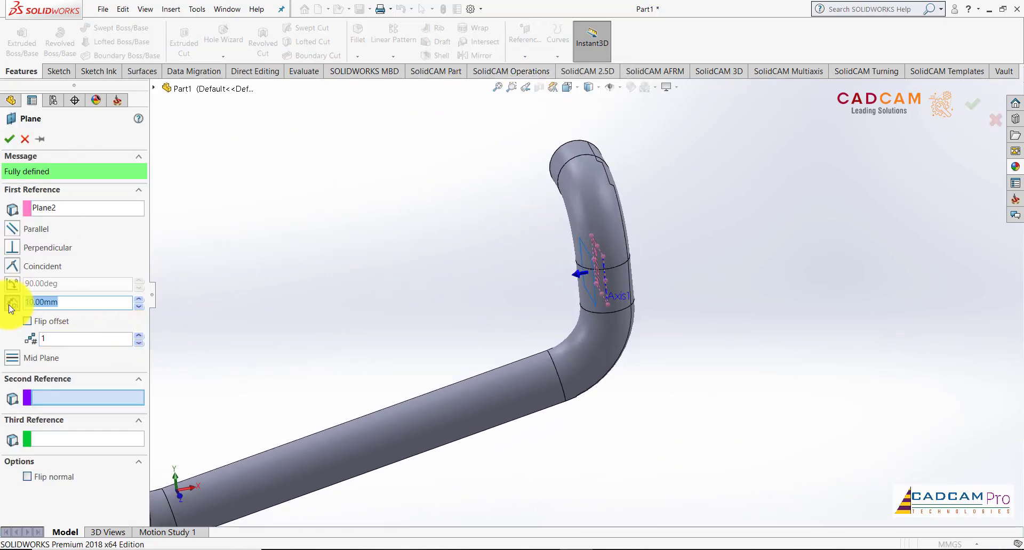
text(90)
click(11, 304)
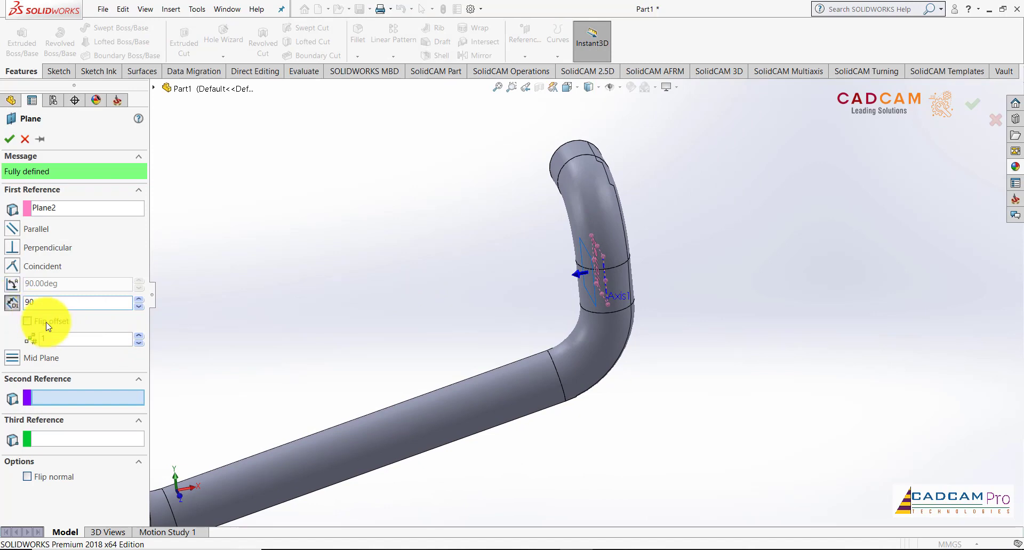
click(59, 341)
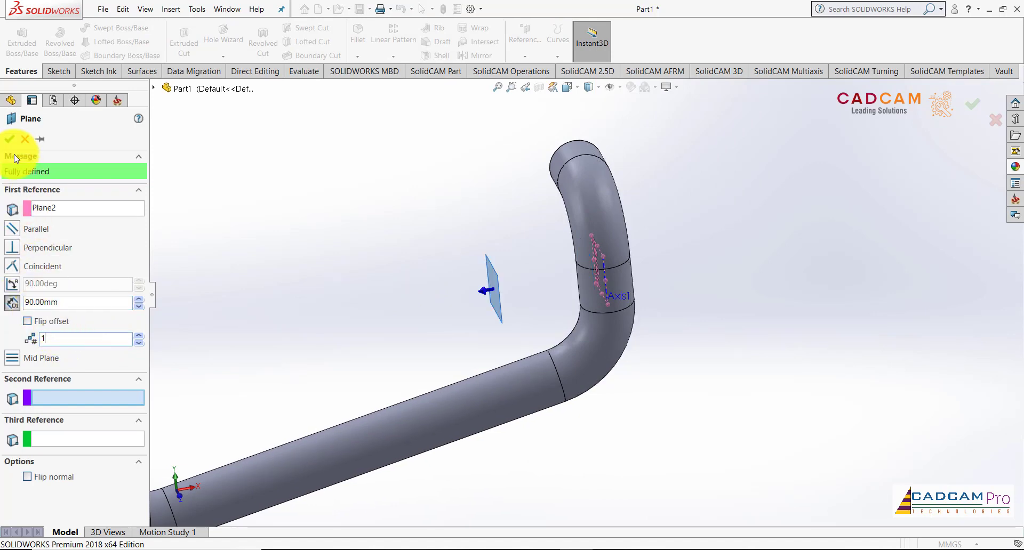
click(9, 140)
middle_drag(407, 212, 495, 291)
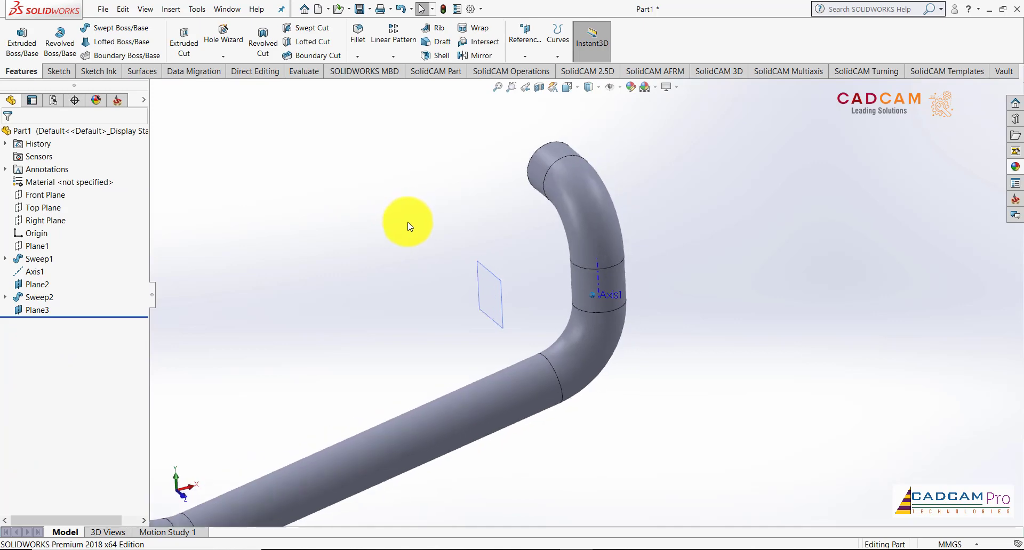
Start a sketch on Plane3 and convert Sweep2's Sketch3 line and arc into it.
click(506, 285)
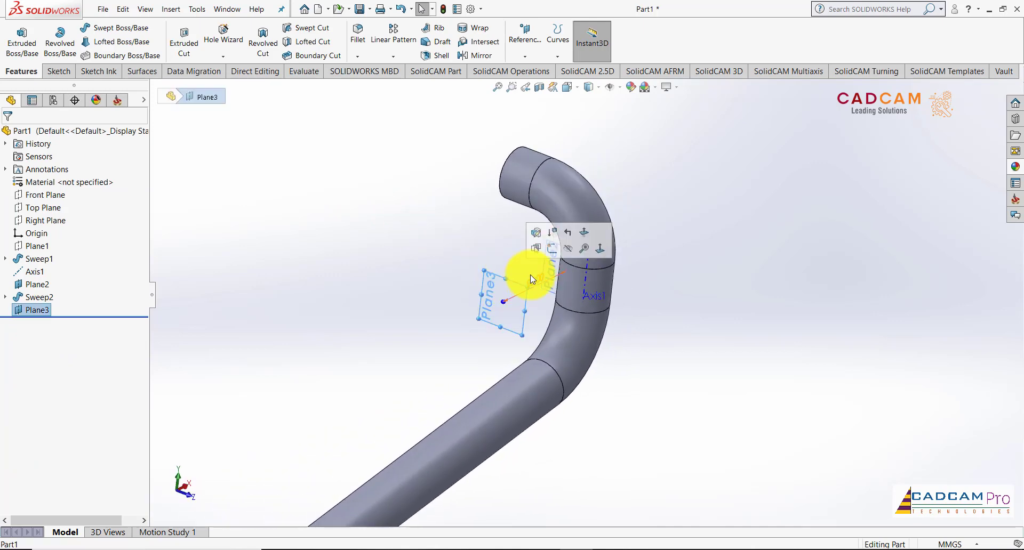
click(555, 251)
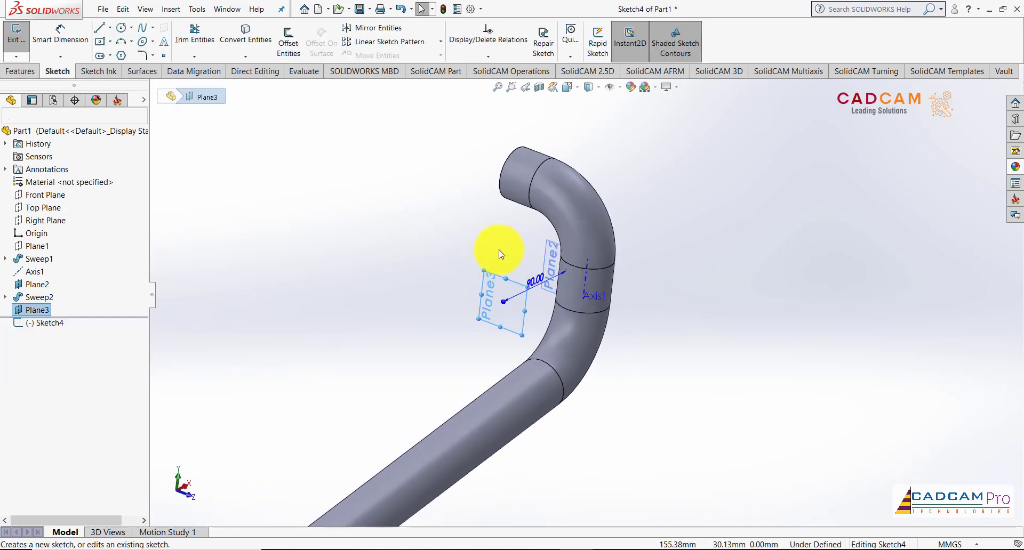
click(224, 285)
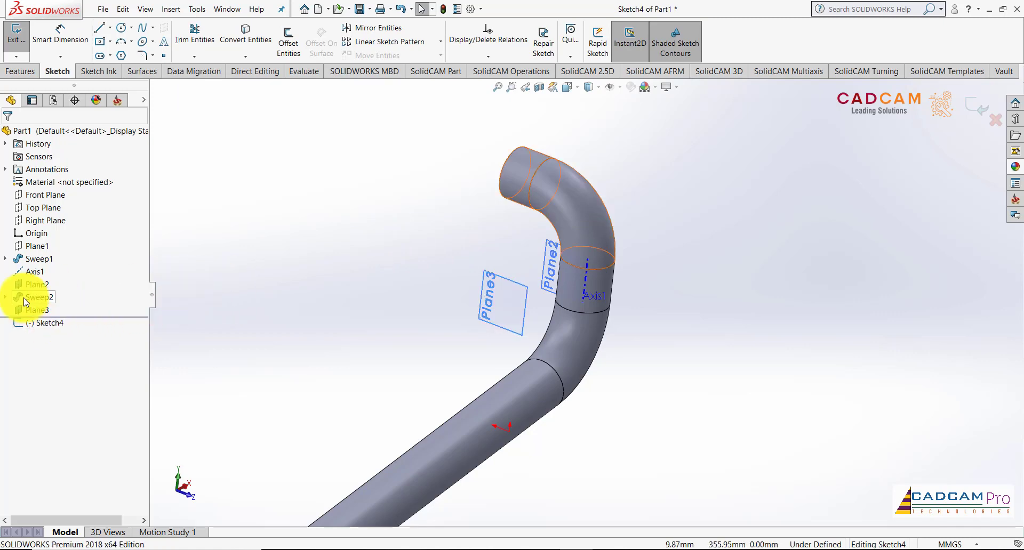
click(8, 298)
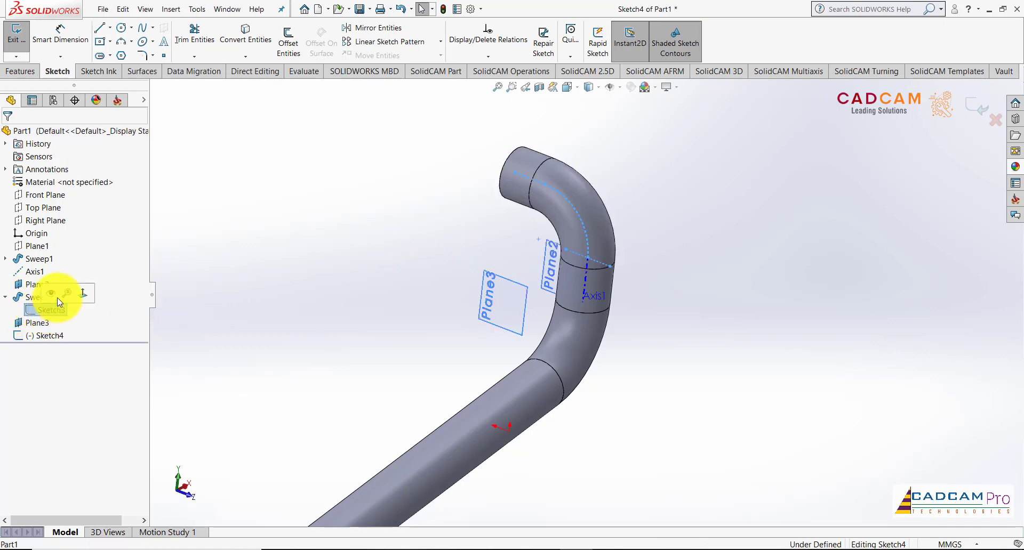
middle_drag(365, 246, 375, 244)
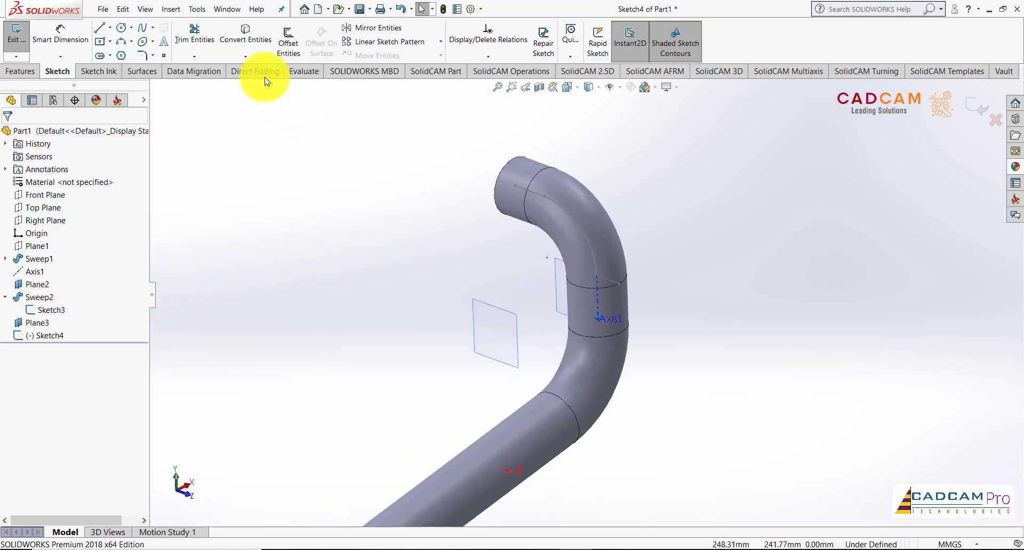
click(246, 56)
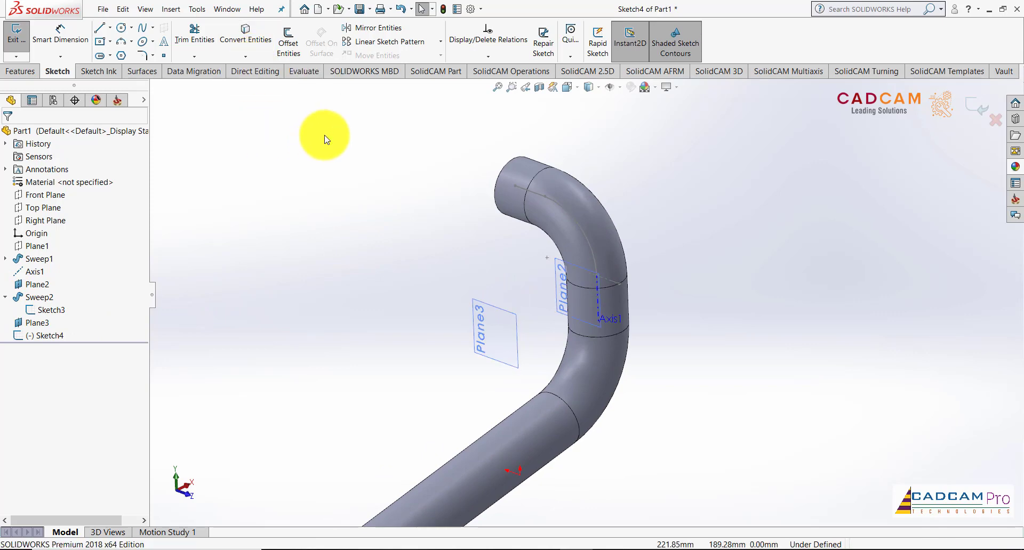
click(258, 37)
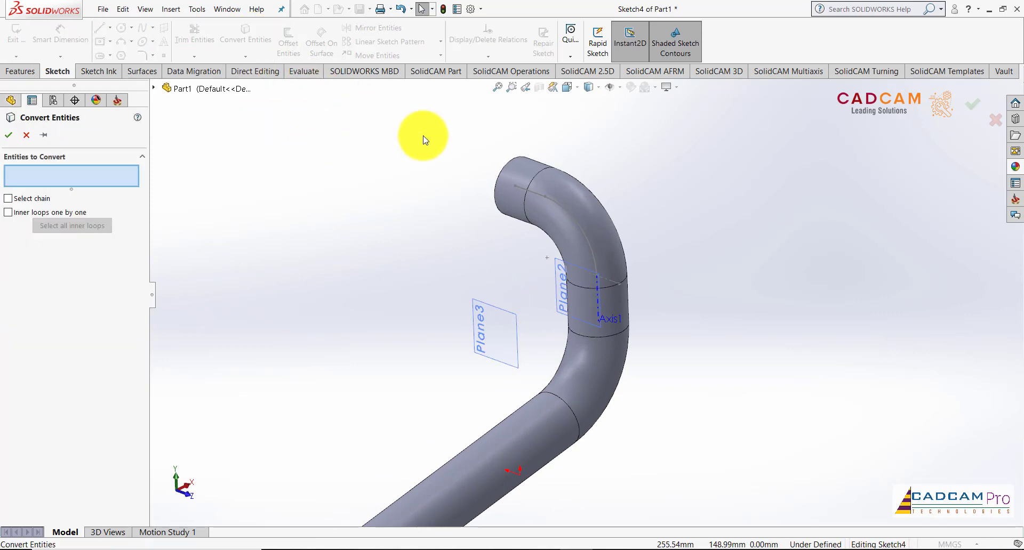
click(535, 195)
click(565, 205)
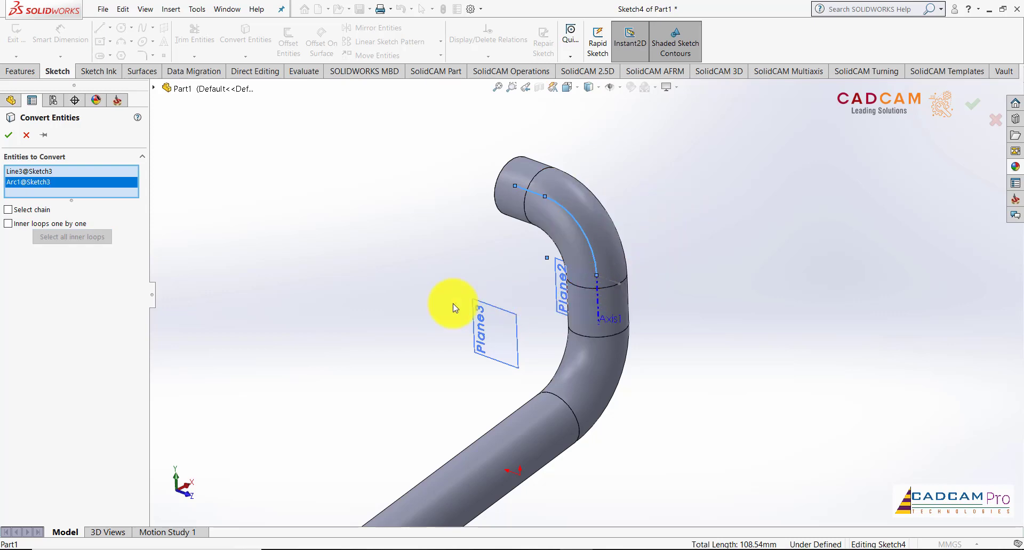
click(13, 138)
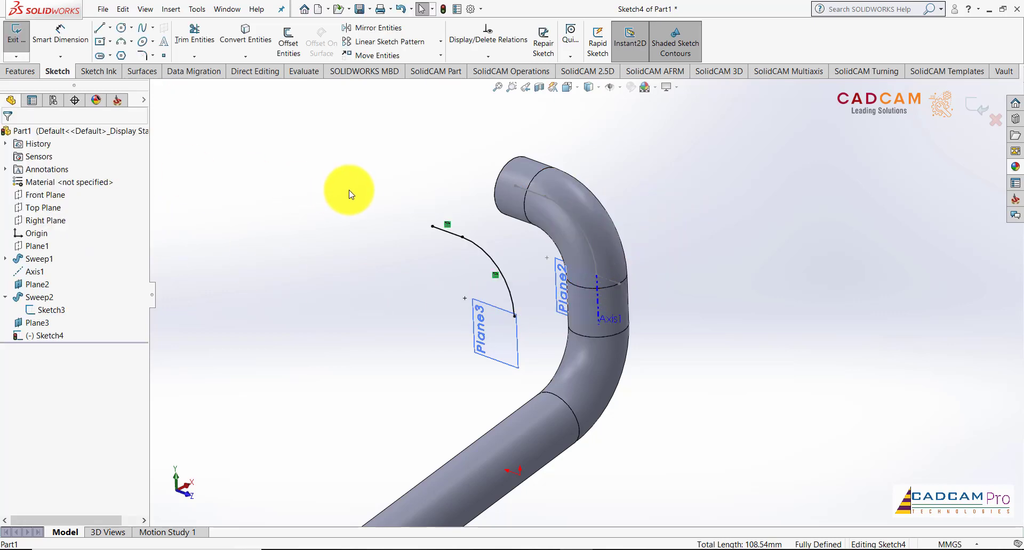
Draw a vertical line down from the arc's end and exit the sketch.
key(l)
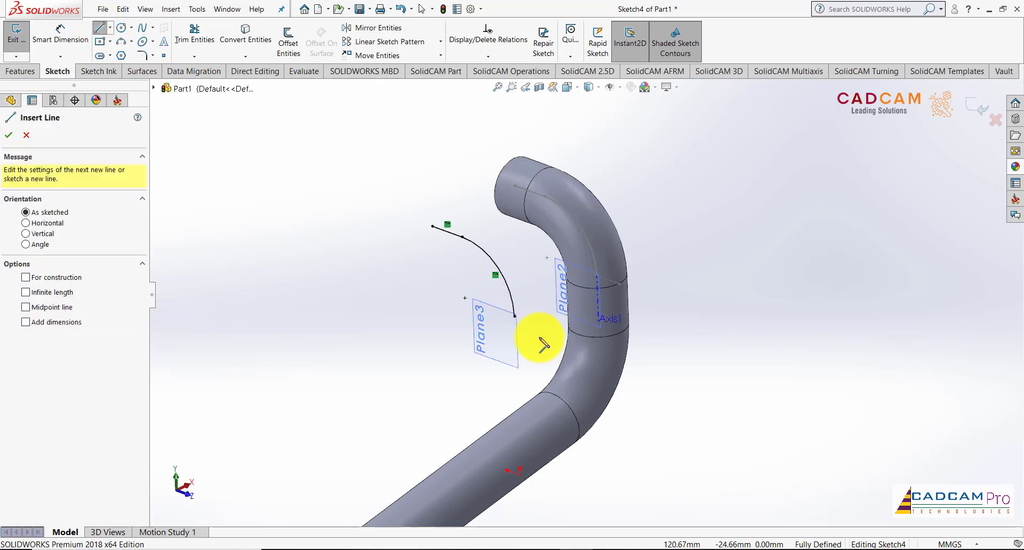
scroll(535, 330, down, 2)
drag(508, 302, 508, 396)
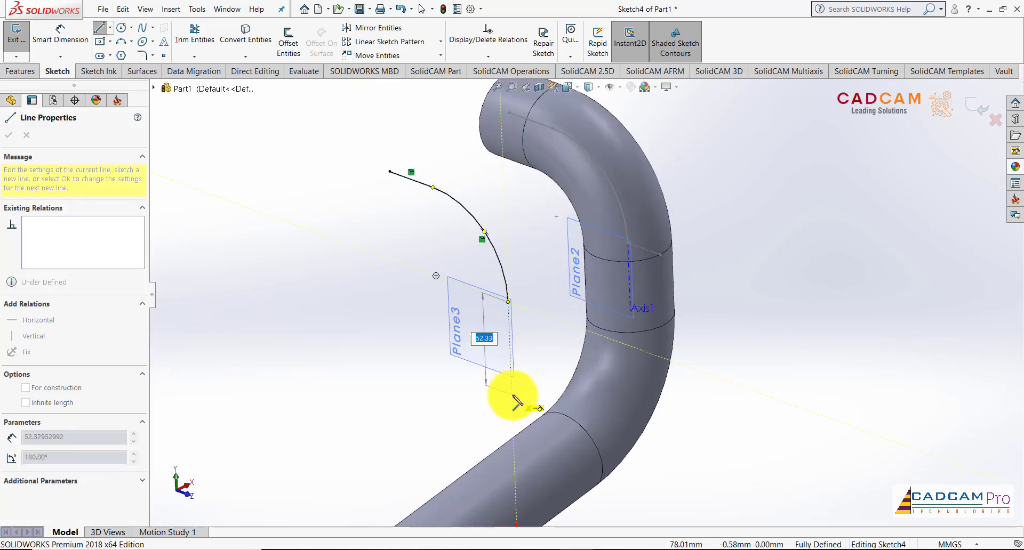
key(Return)
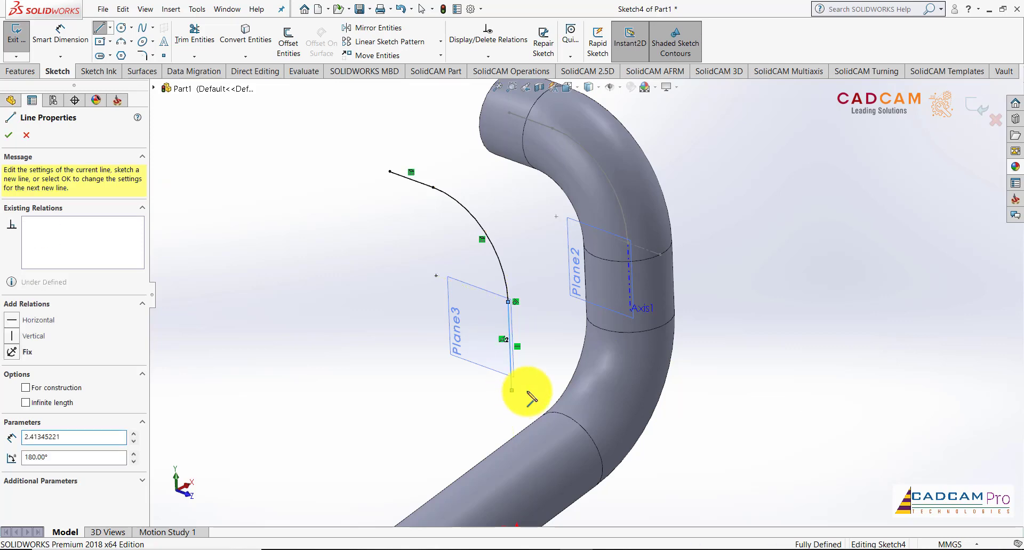
key(Escape)
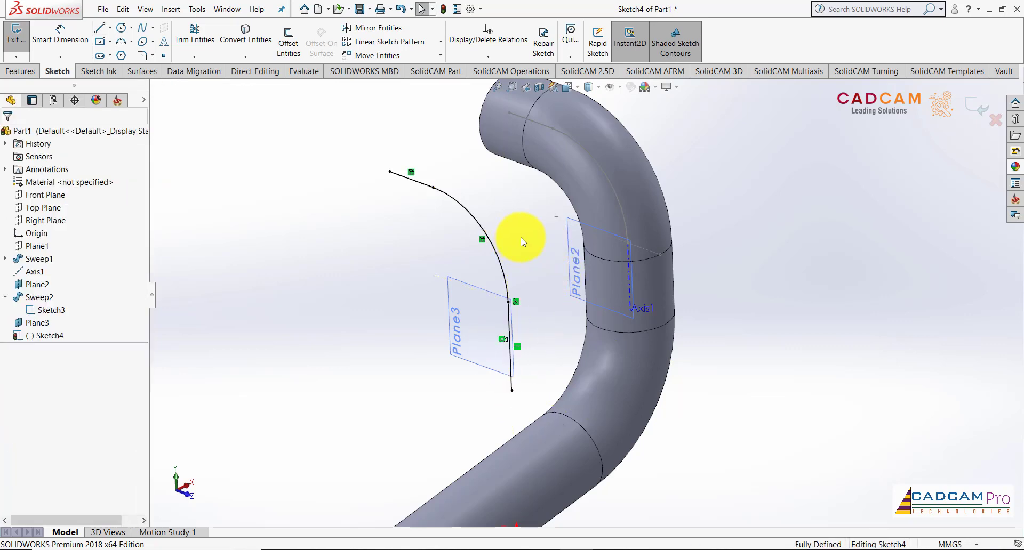
key(Right)
key(Right)
key(Right)
key(Right)
key(Right)
key(Right)
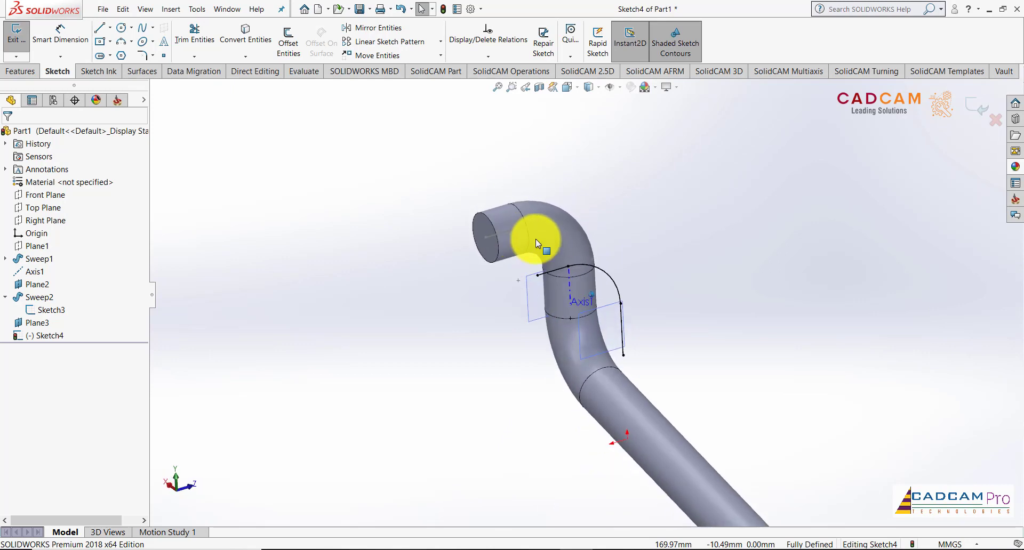
click(972, 114)
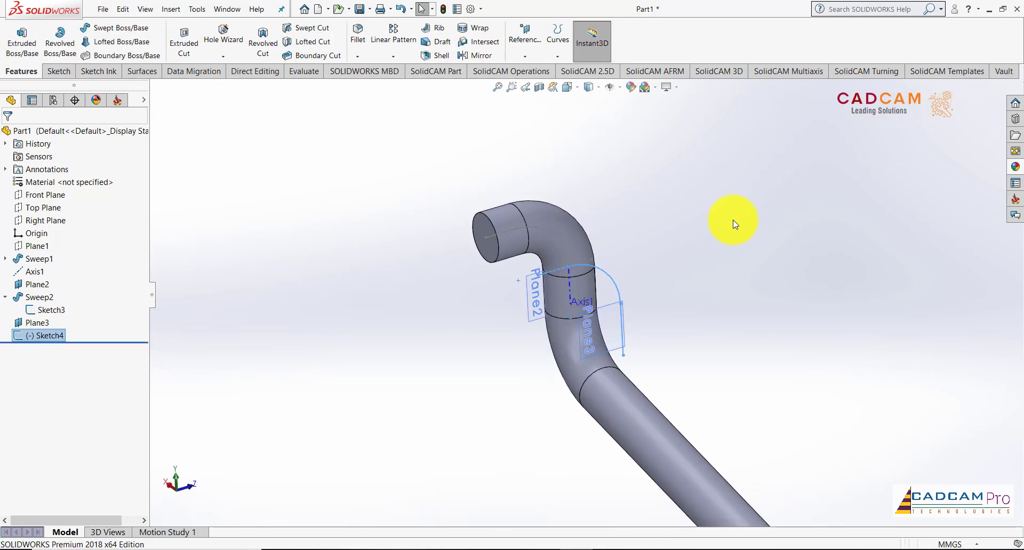
key(Left)
key(Left)
key(Left)
key(Left)
key(Left)
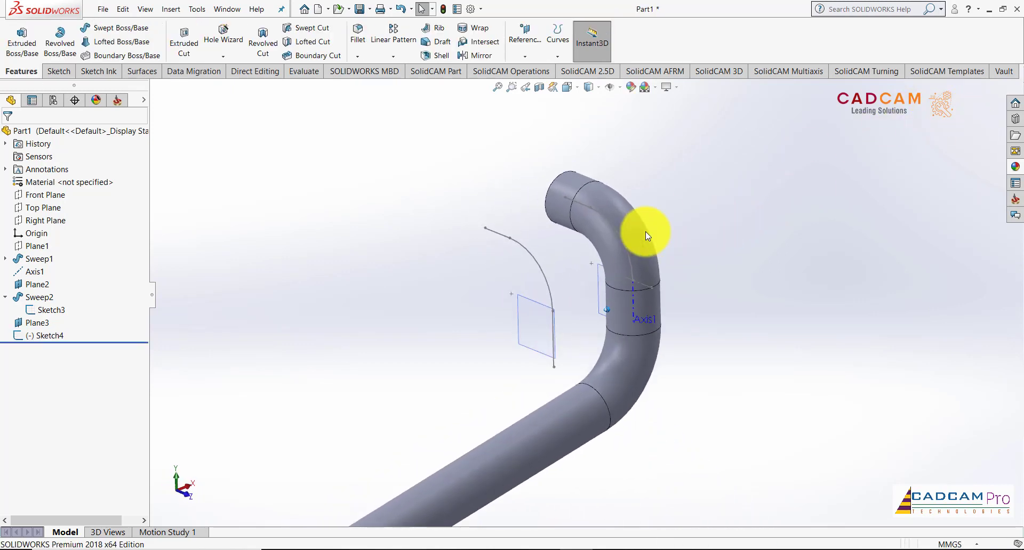
key(Left)
Create Plane4 at the curve's upper endpoint, perpendicular to the end line.
click(525, 55)
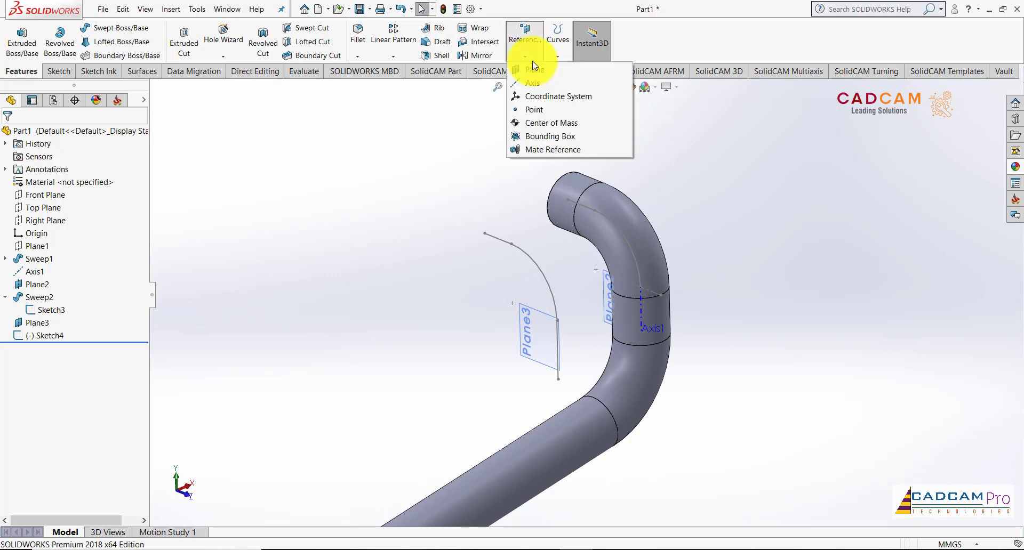
click(536, 73)
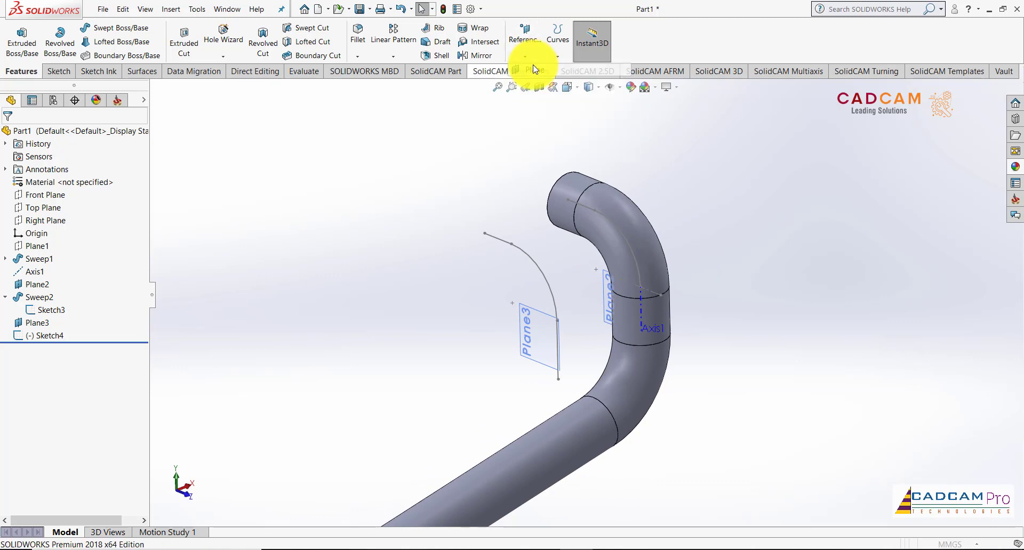
click(484, 233)
key(Left)
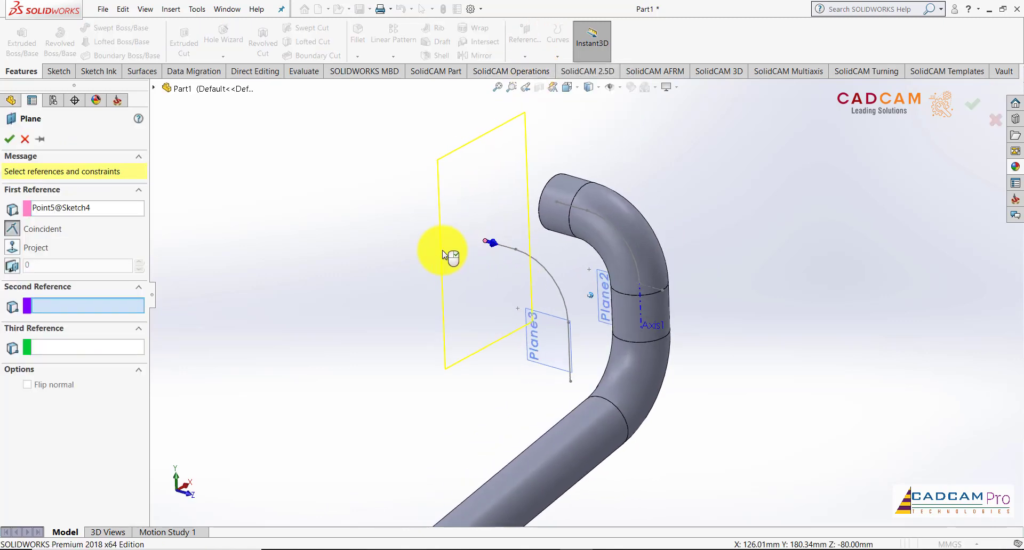
mouse_move(442, 255)
middle_down()
mouse_move(530, 248)
mouse_move(588, 262)
mouse_move(484, 234)
middle_up()
scroll(484, 234, down, 3)
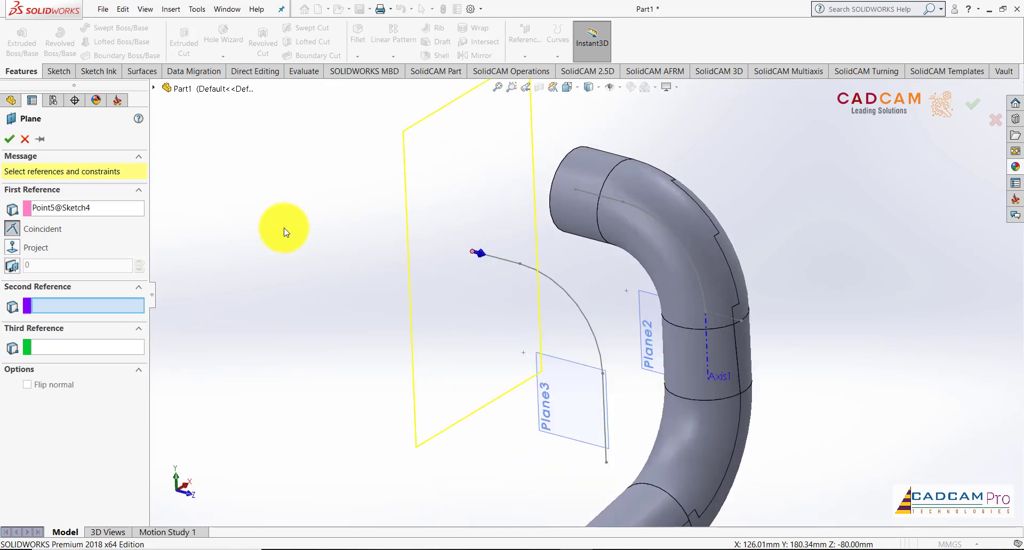
click(507, 260)
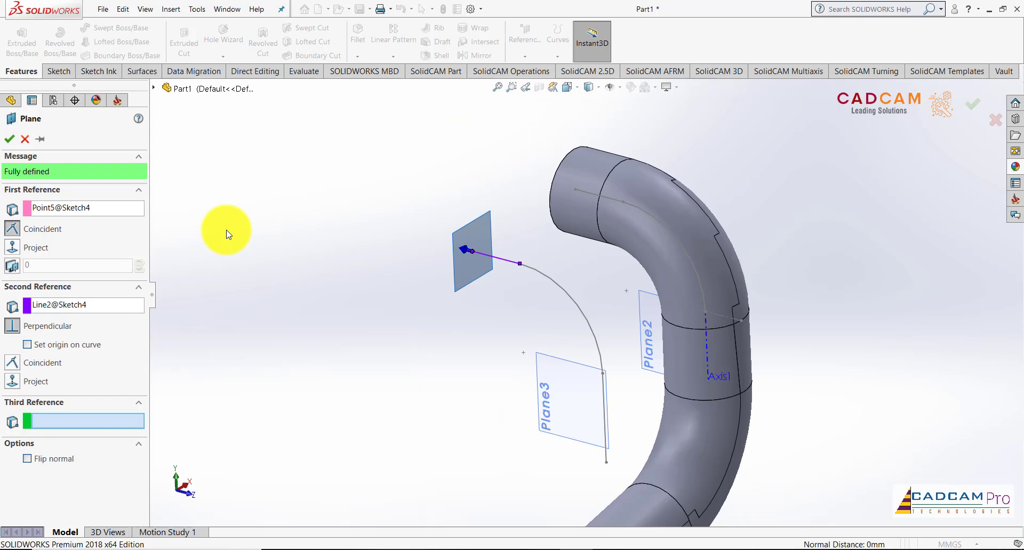
click(9, 140)
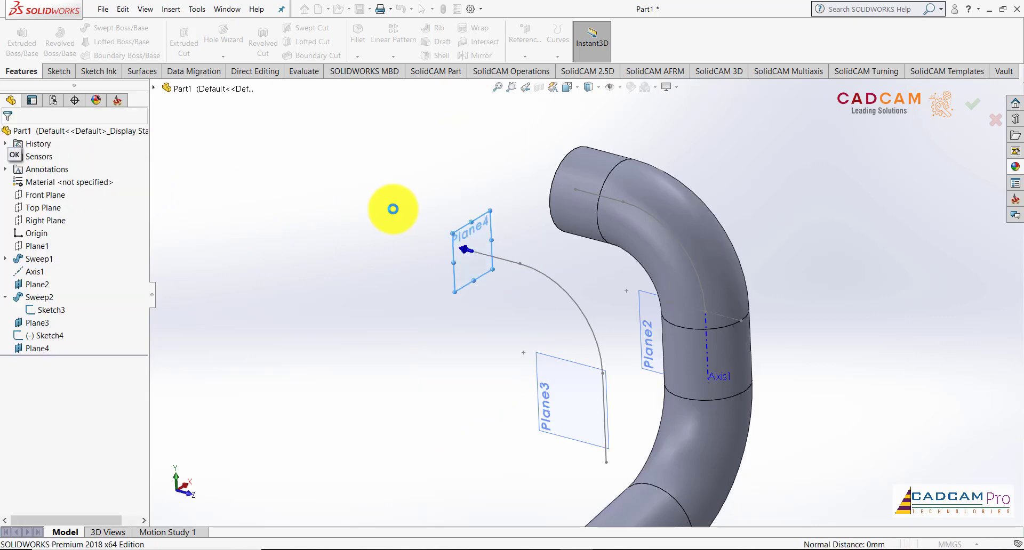
Sketch a circle on Plane4 centred at the curve's end and dimension it Ø45 mm.
click(463, 225)
click(511, 192)
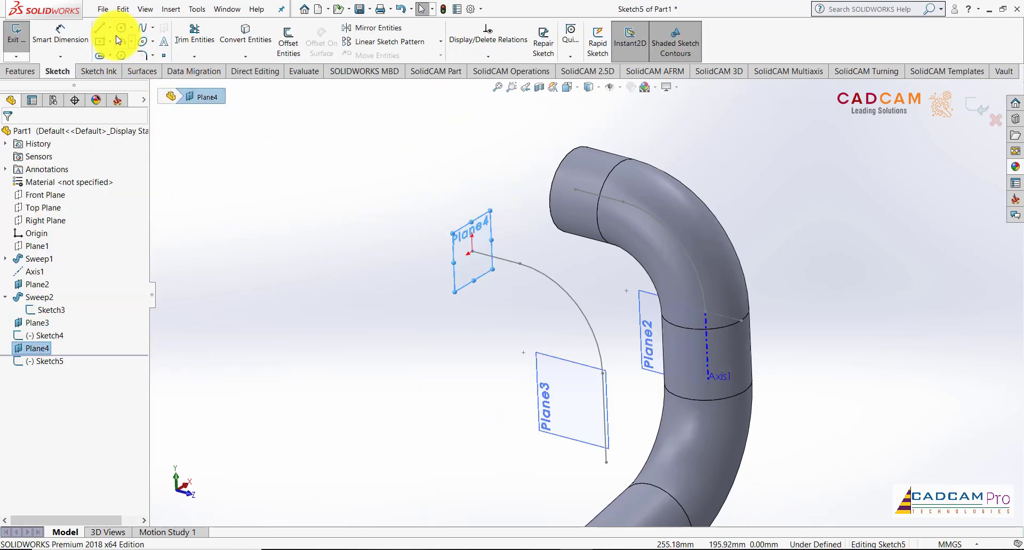
click(118, 30)
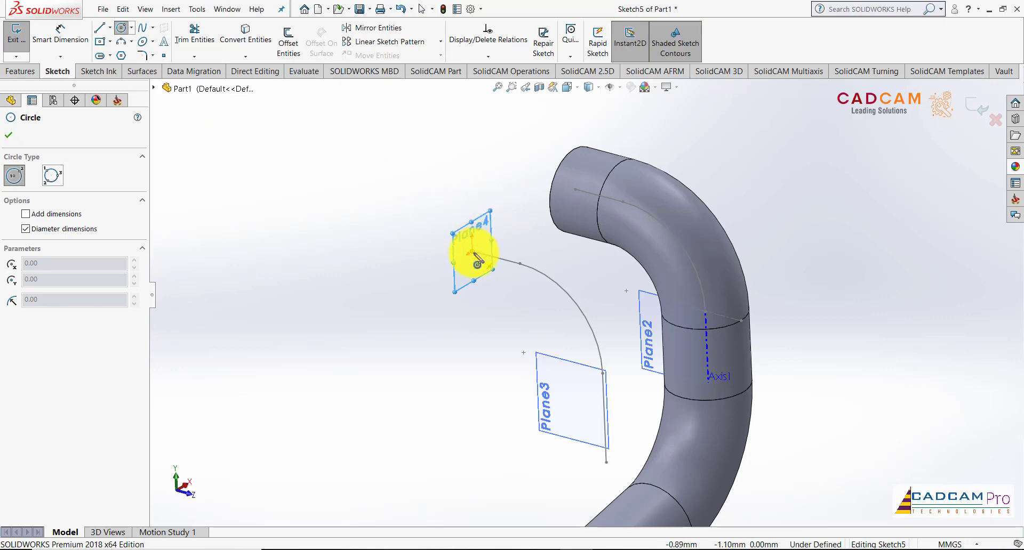
click(477, 261)
click(423, 259)
right_click(377, 230)
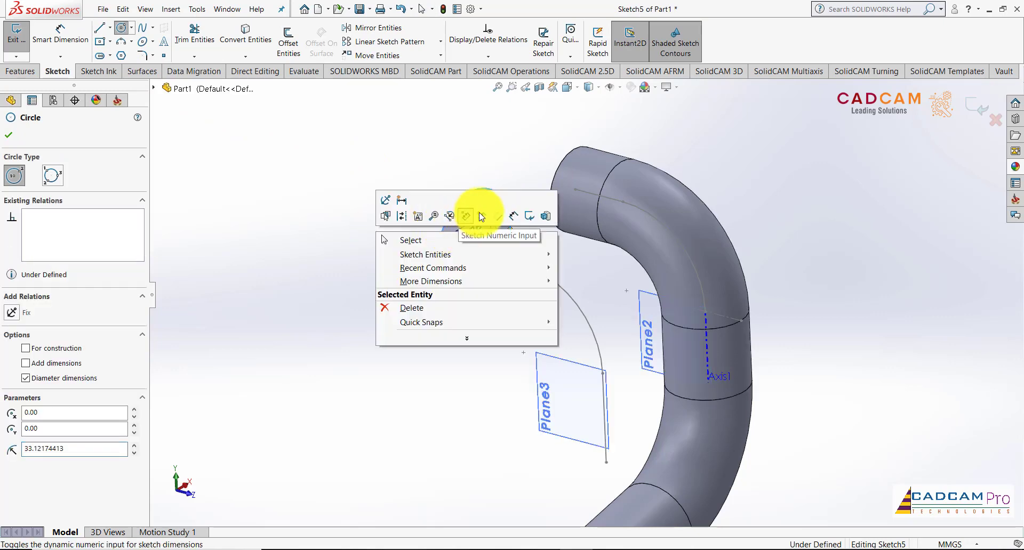
click(513, 216)
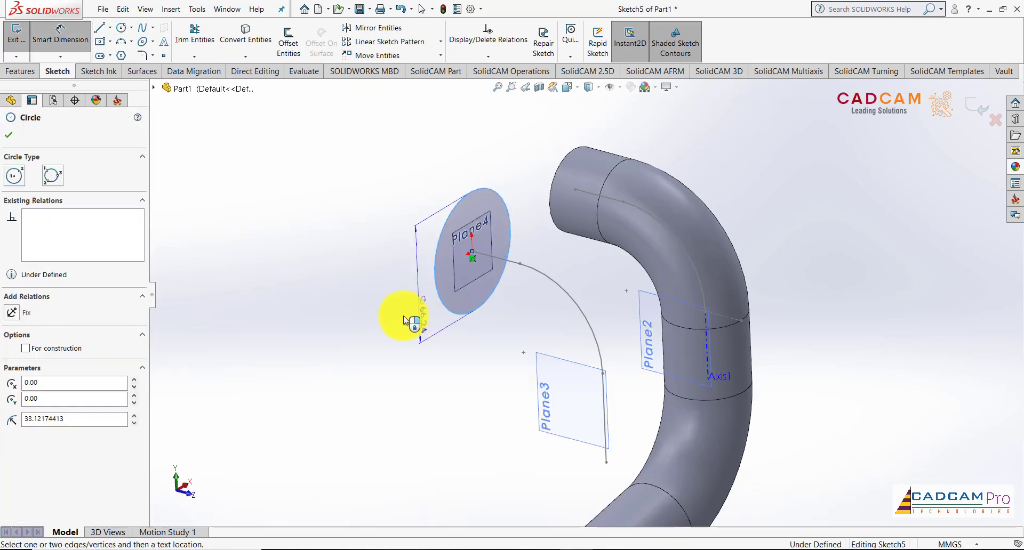
click(377, 235)
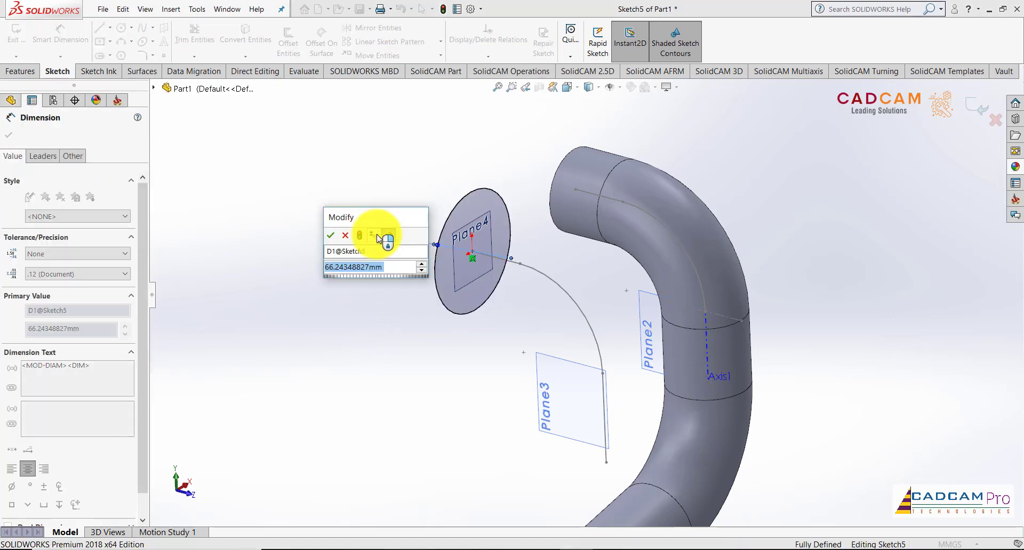
text(45)
key(Return)
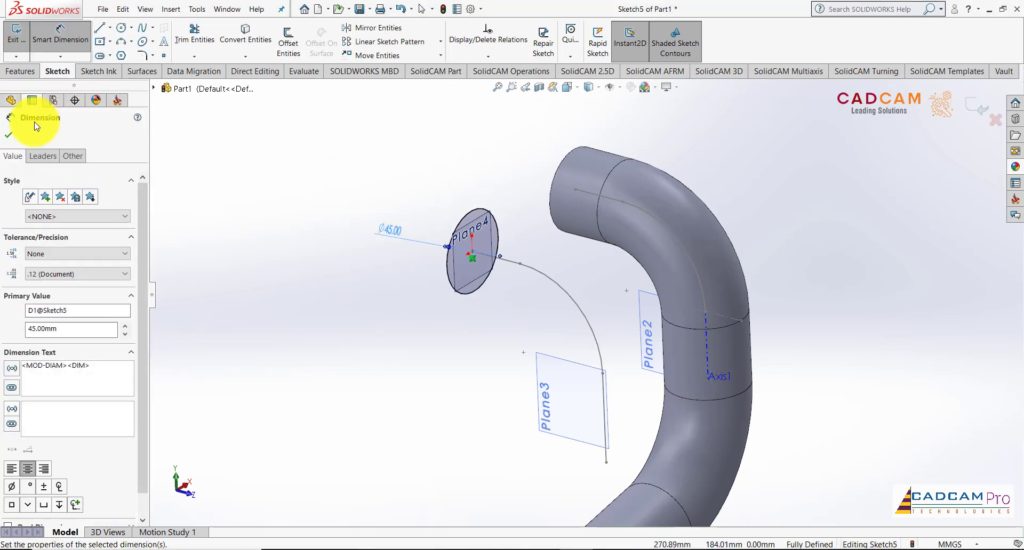
click(9, 134)
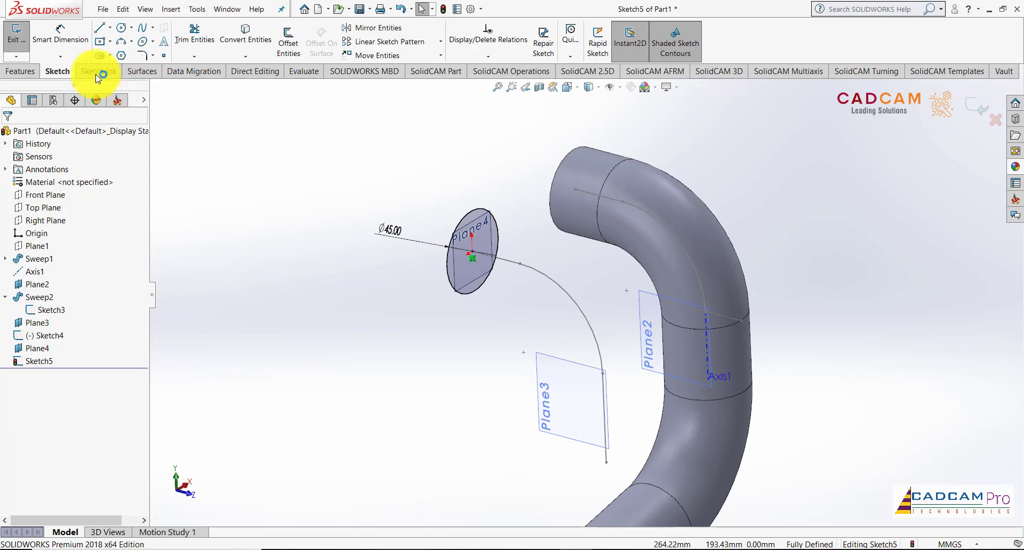
click(20, 70)
Sweep the Ø45 mm circle (Sketch5) along Sketch4 with Merge result left unchecked.
click(121, 30)
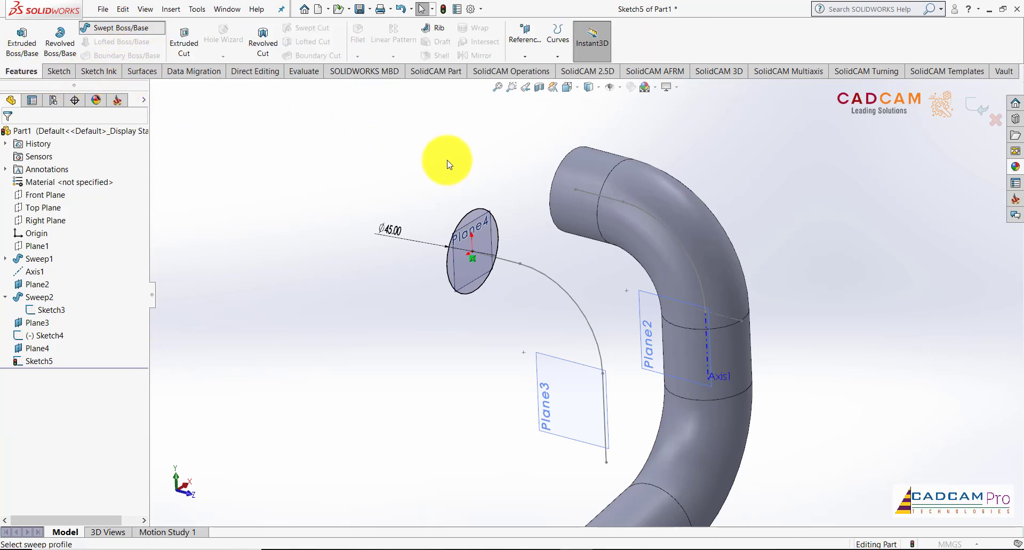
click(475, 208)
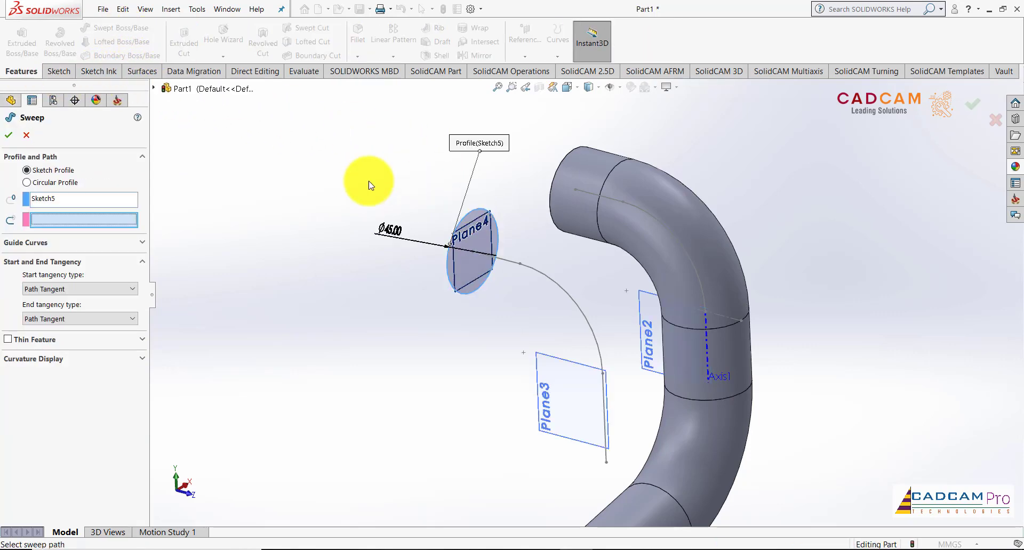
click(499, 263)
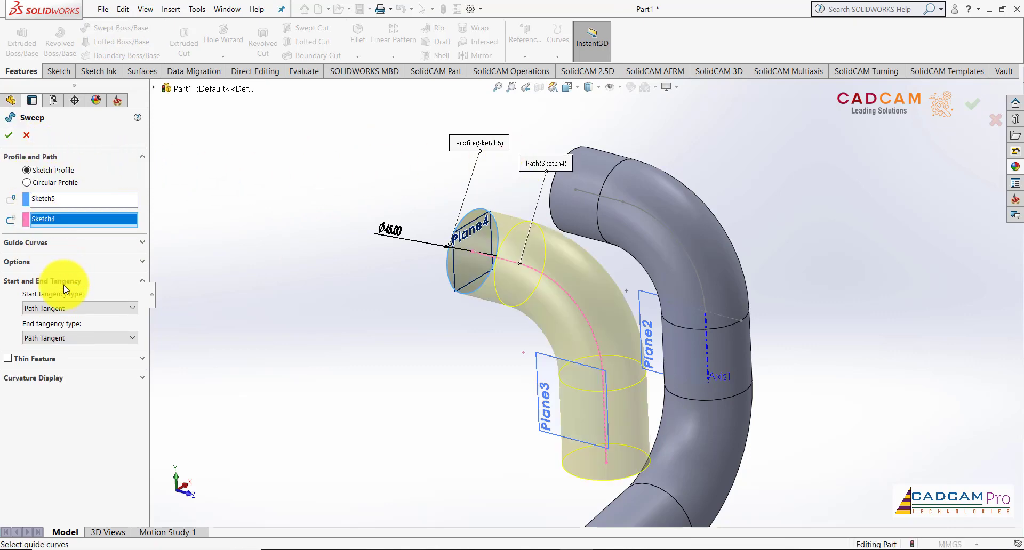
click(108, 261)
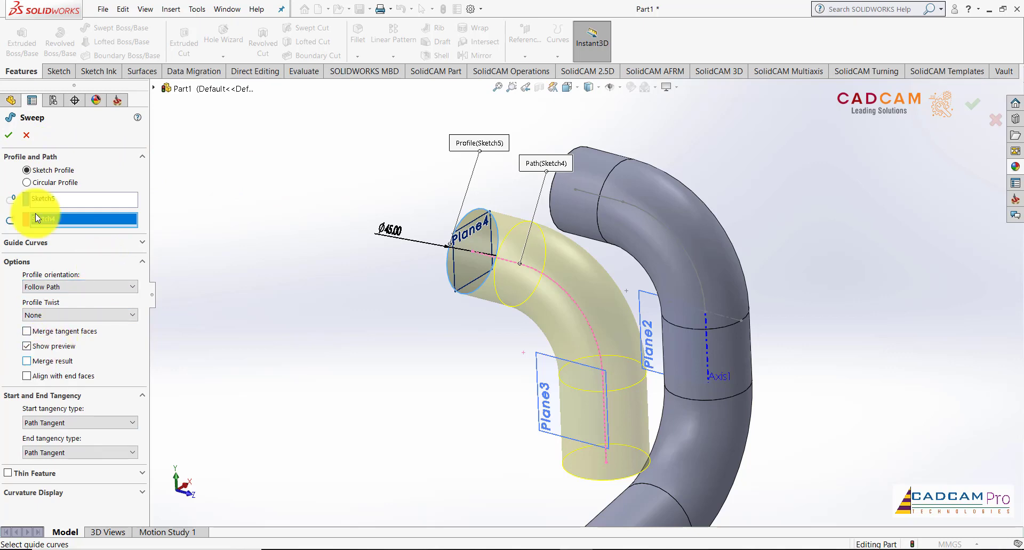
click(10, 137)
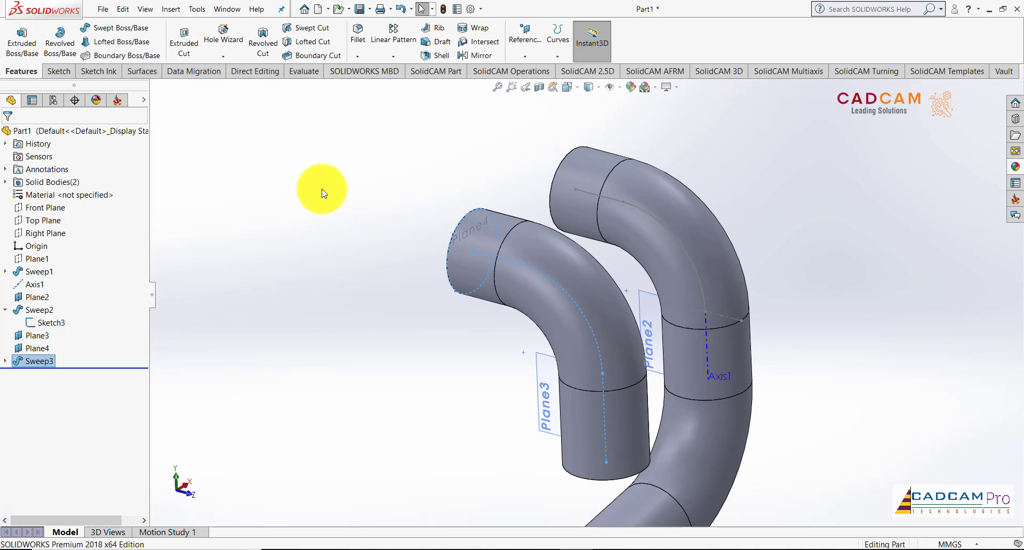
Expand Solid Bodies and check the new Sweep3 body.
click(5, 182)
click(25, 183)
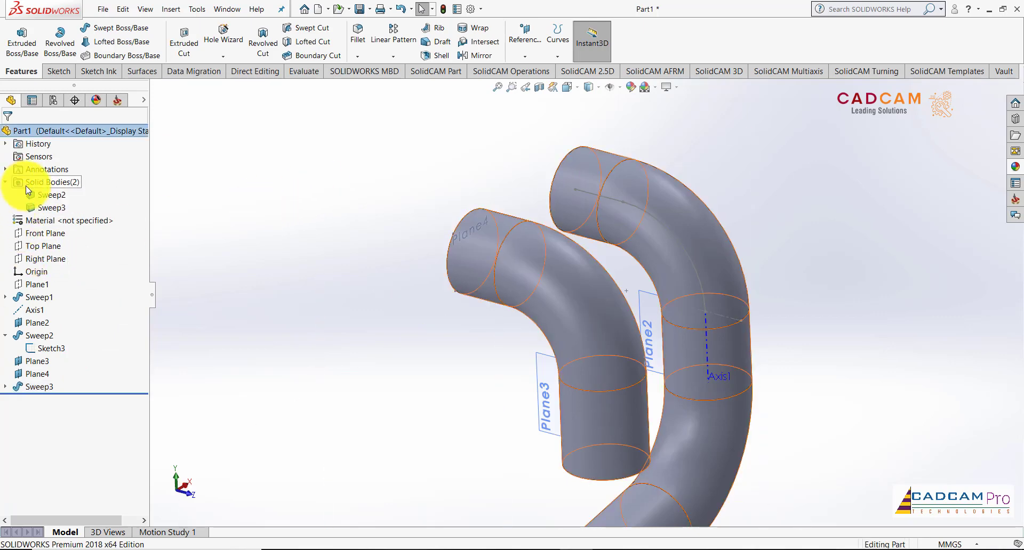
scroll(393, 210, up, 3)
click(54, 208)
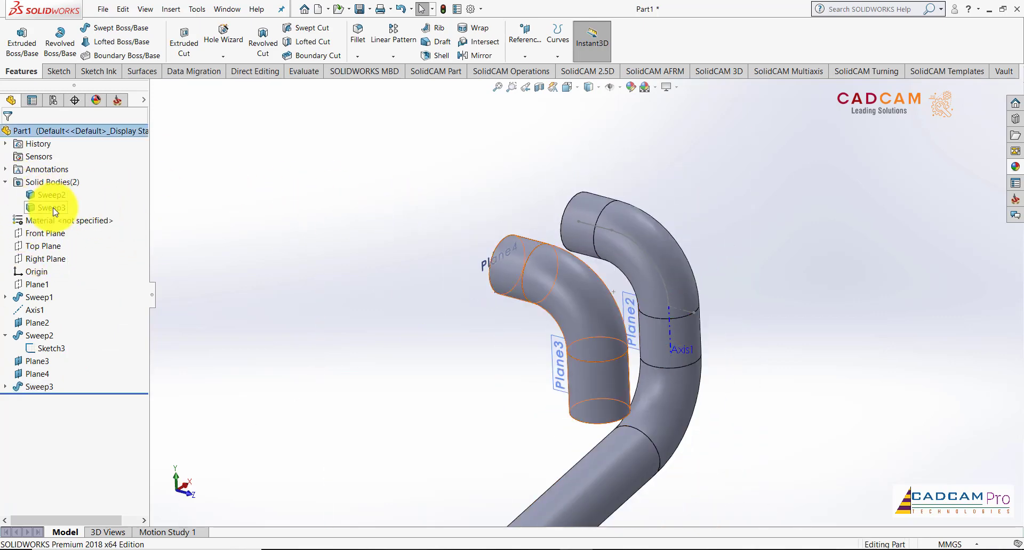
click(378, 174)
key(Left)
key(Left)
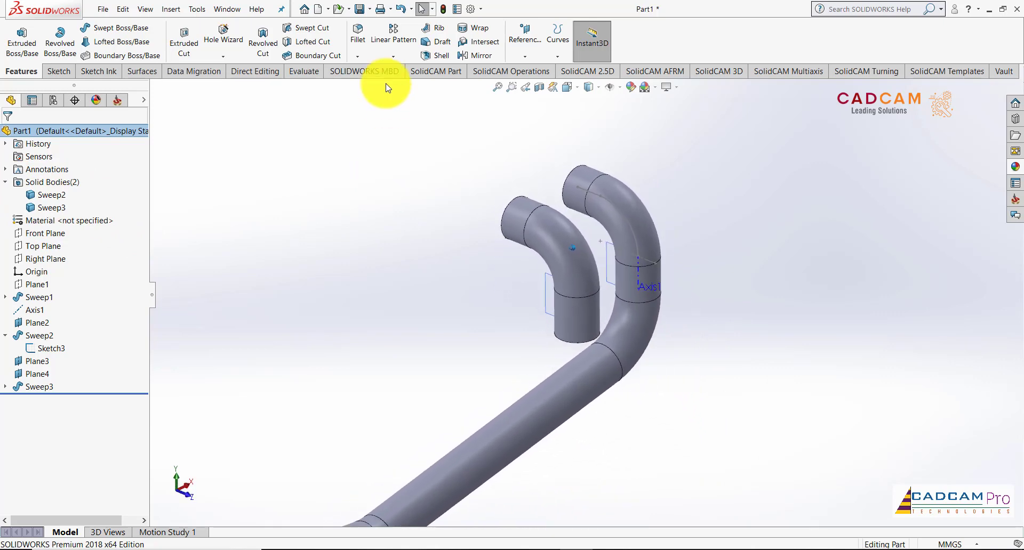
Start a Linear Pattern of bodies with Sweep3 as the body to copy.
click(393, 56)
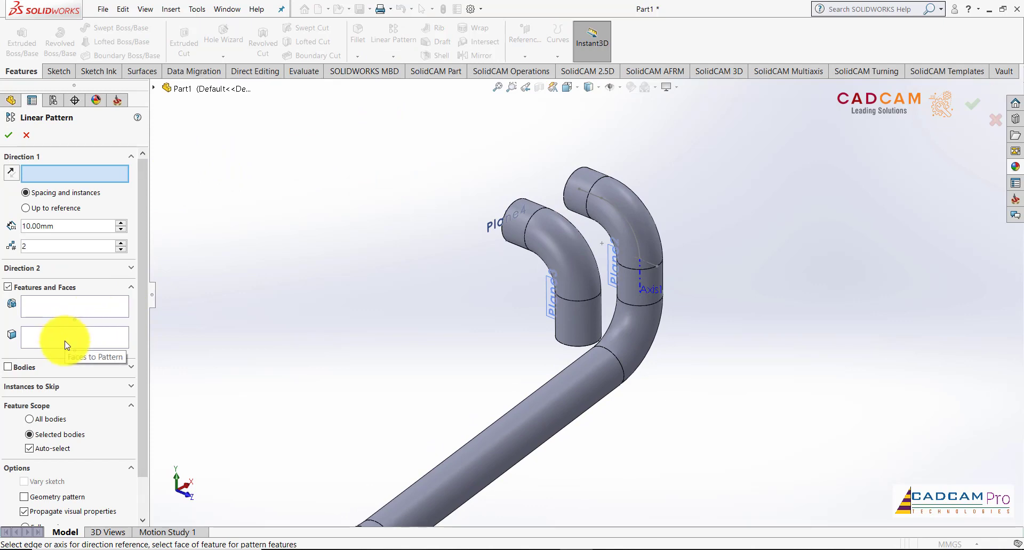
click(8, 367)
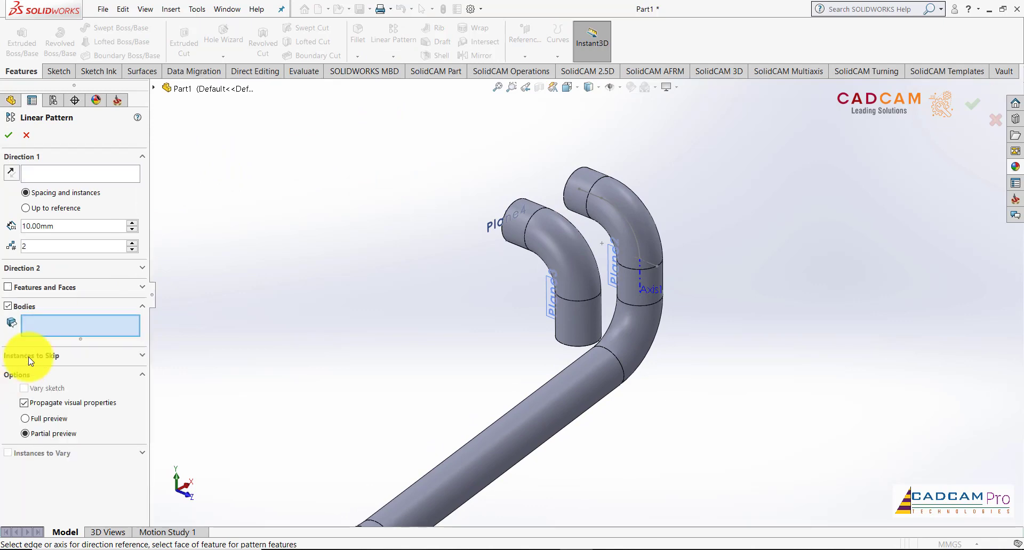
click(550, 249)
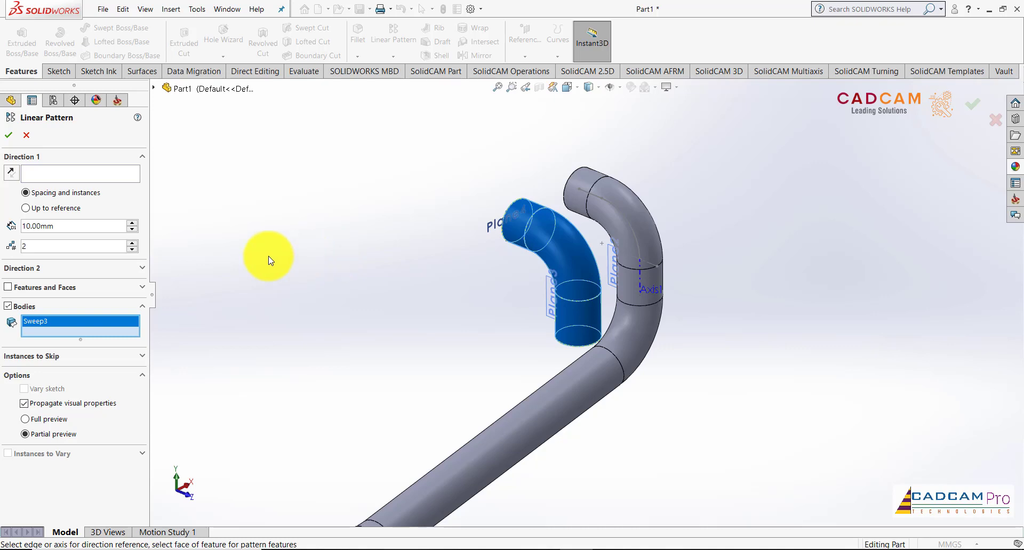
click(71, 174)
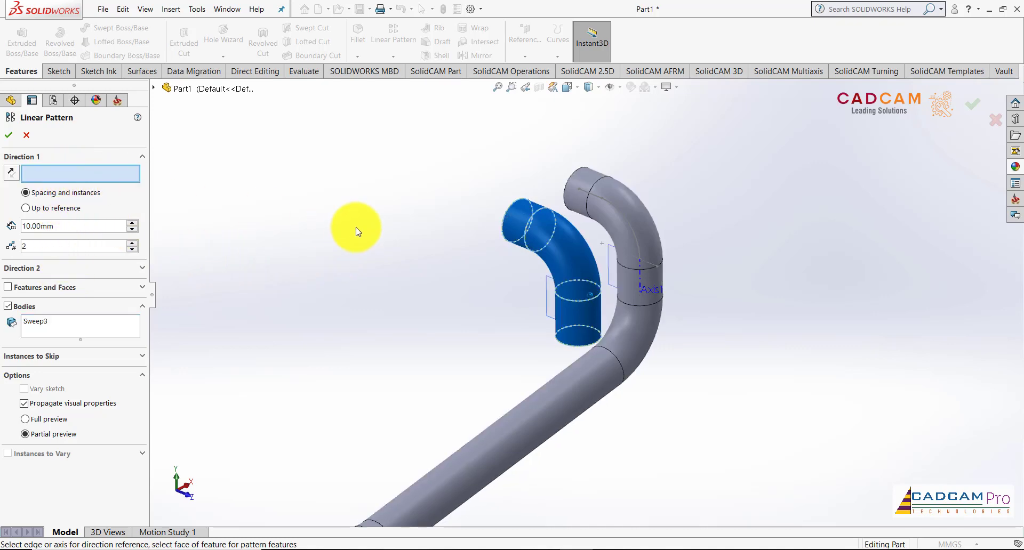
scroll(219, 209, up, 3)
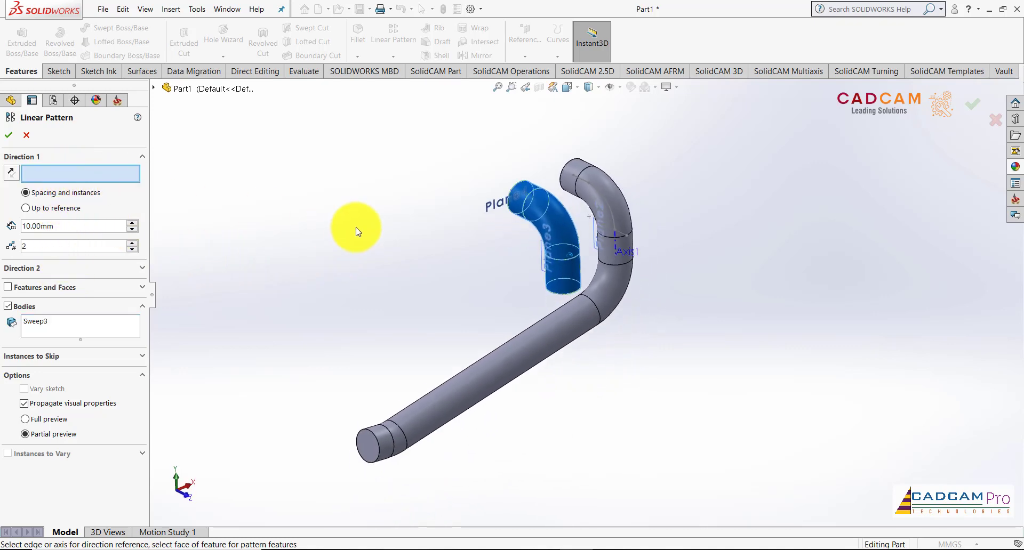
click(154, 88)
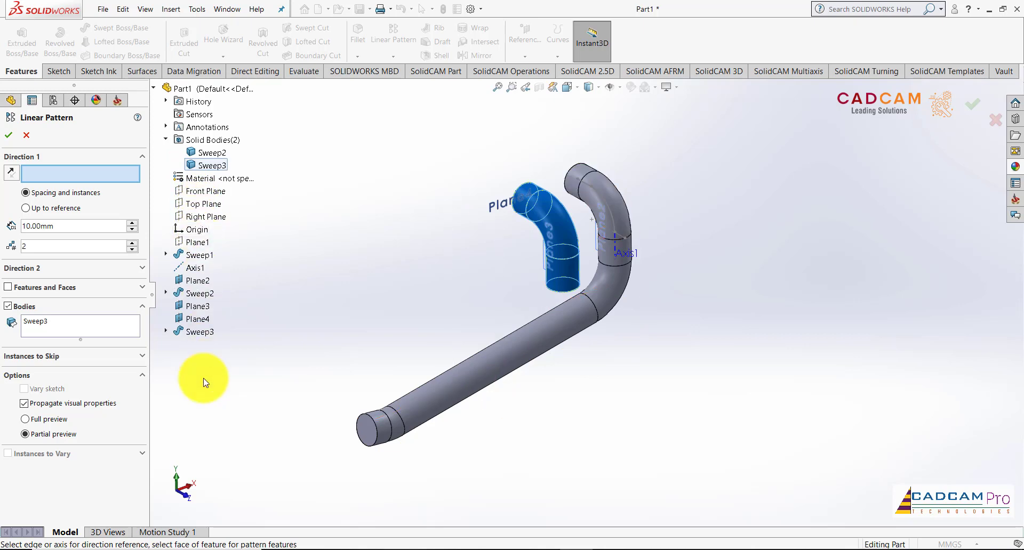
click(187, 486)
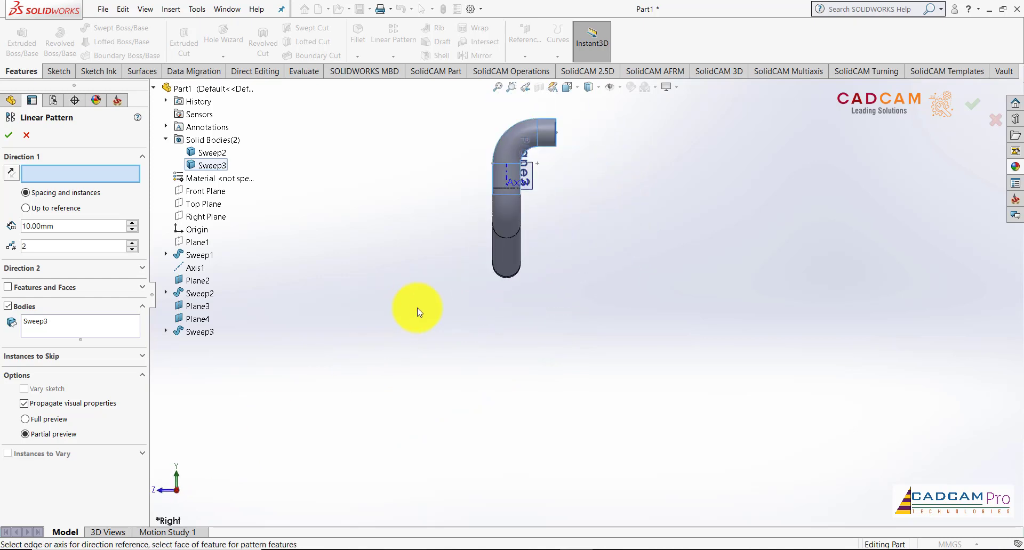
key(ctrl+7)
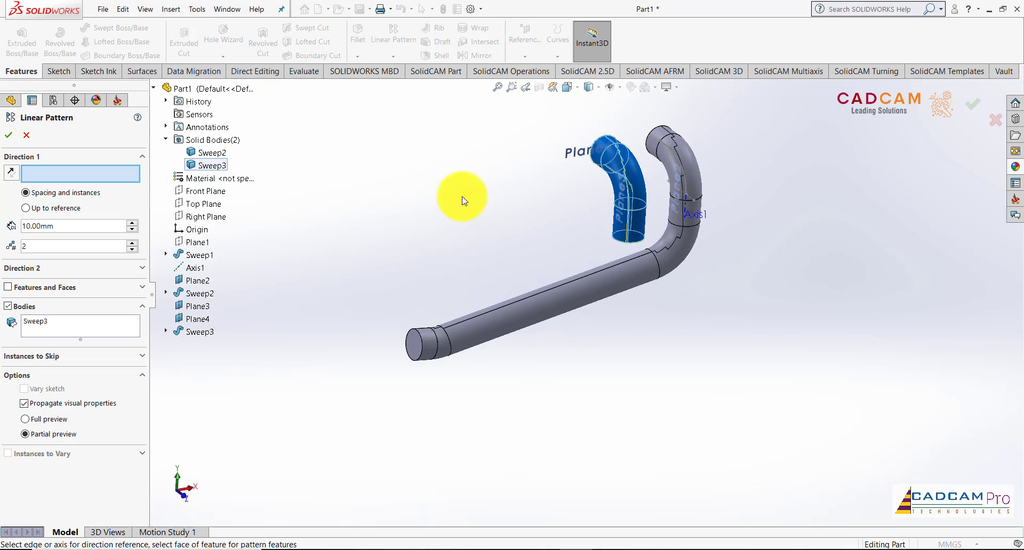
middle_drag(448, 208, 451, 201)
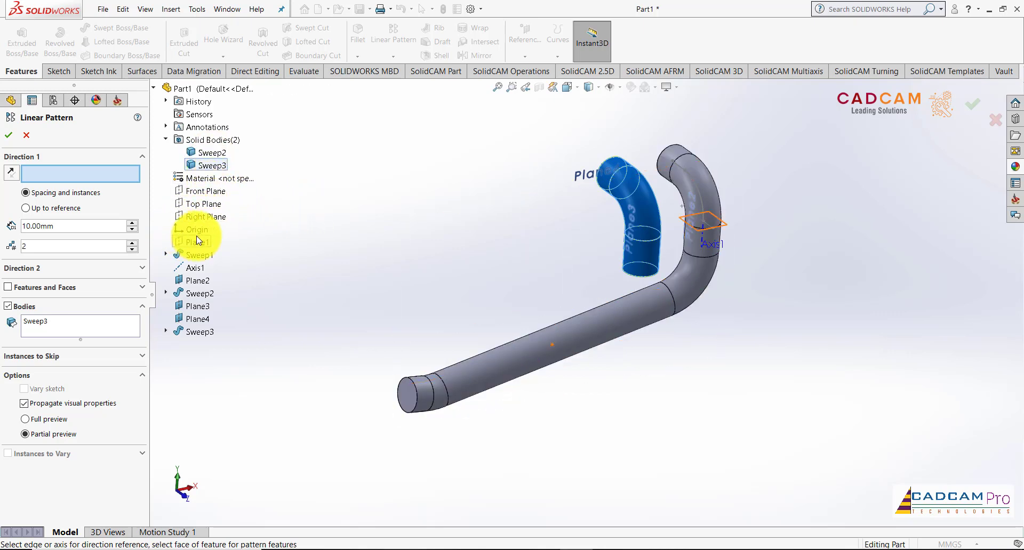
Set Direction 1 to Right Plane with 90 mm spacing and 2 instances.
click(203, 210)
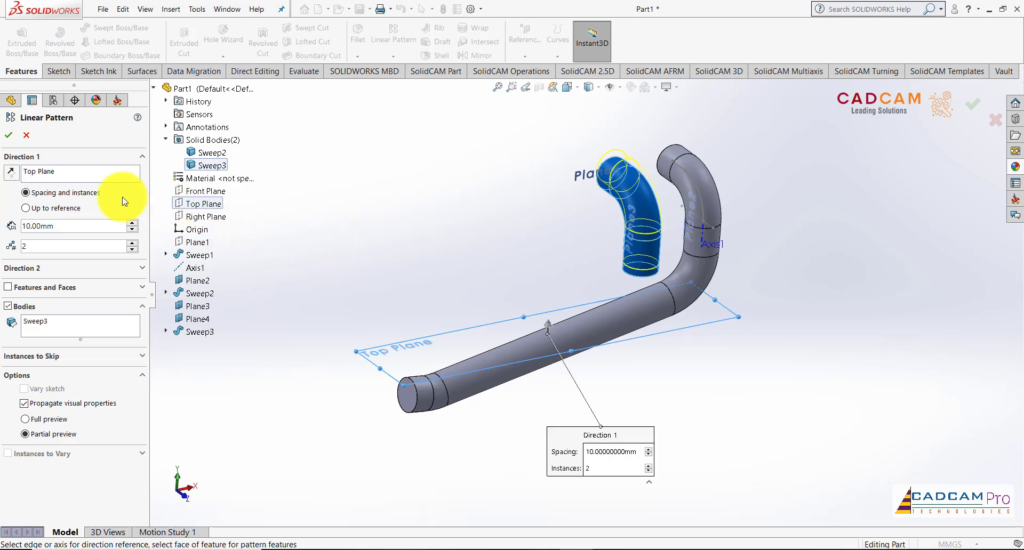
right_click(57, 176)
click(102, 181)
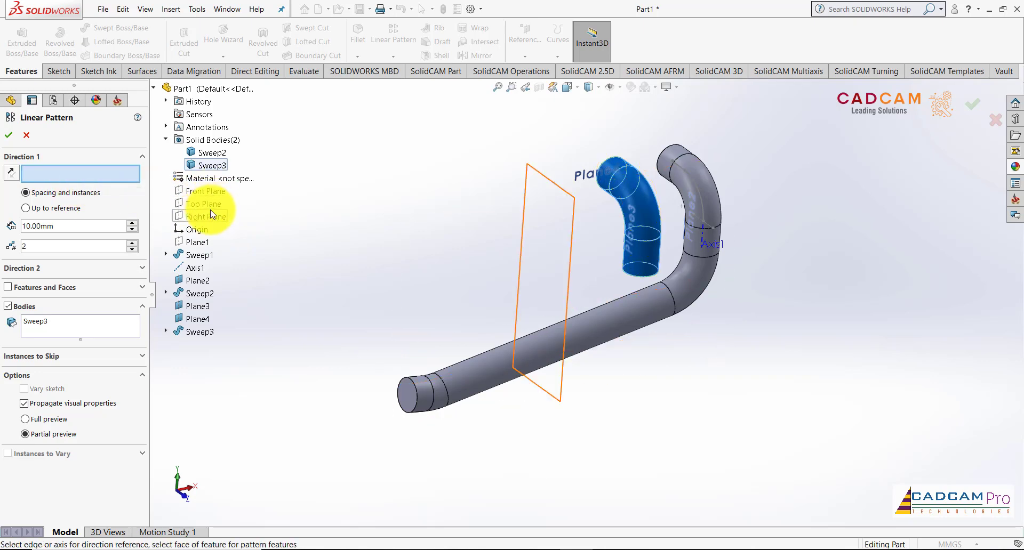
click(212, 215)
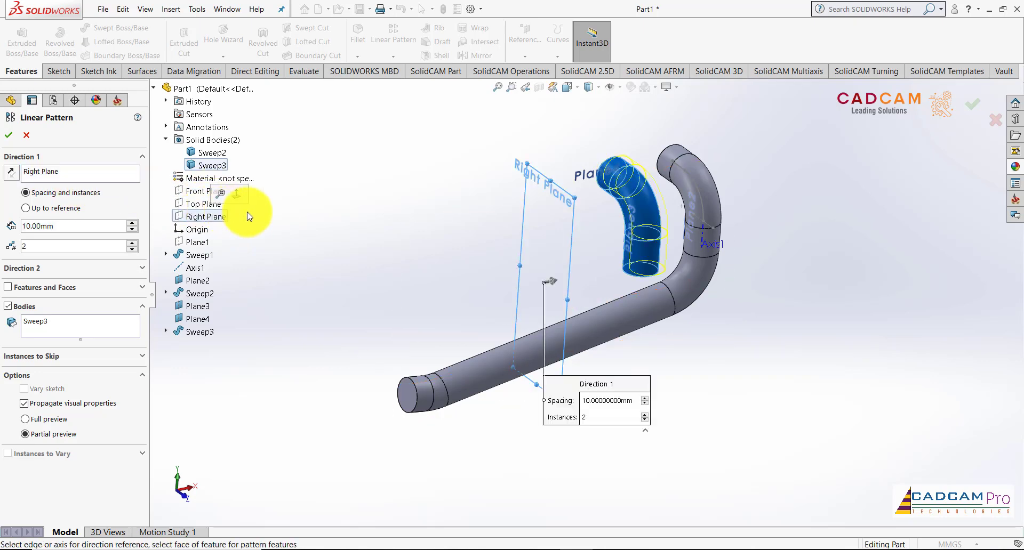
middle_drag(384, 210, 376, 219)
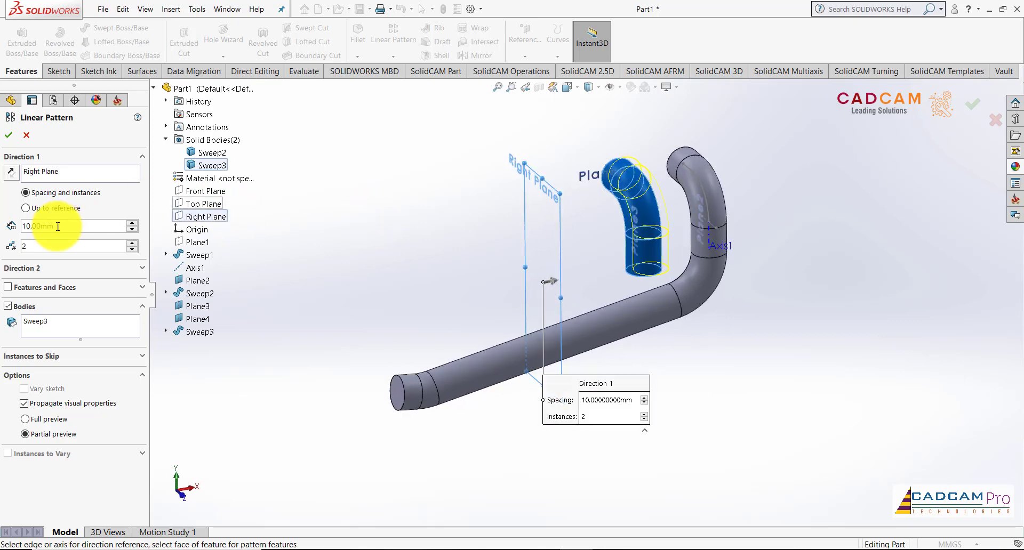
drag(76, 228, 10, 229)
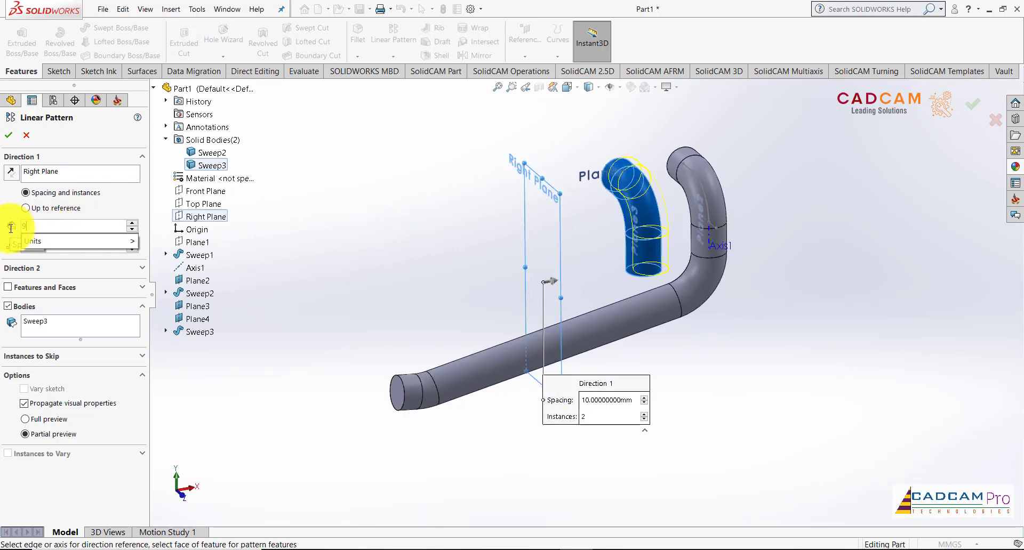
key(Return)
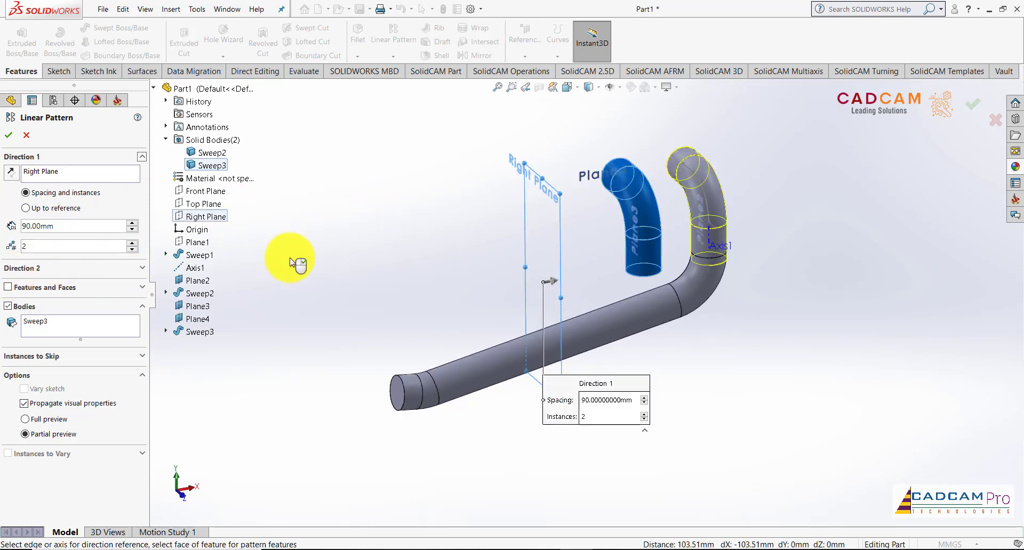
key(Tab)
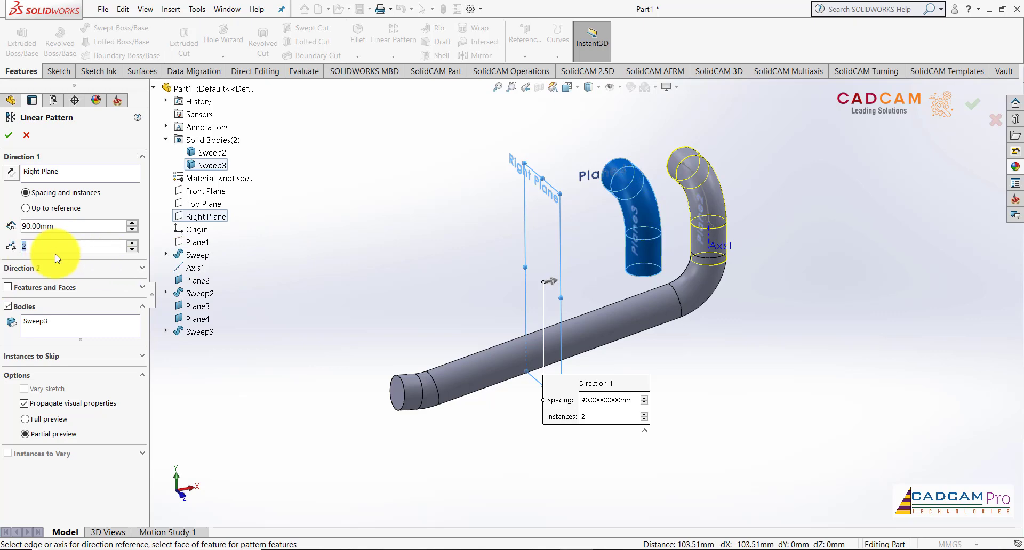
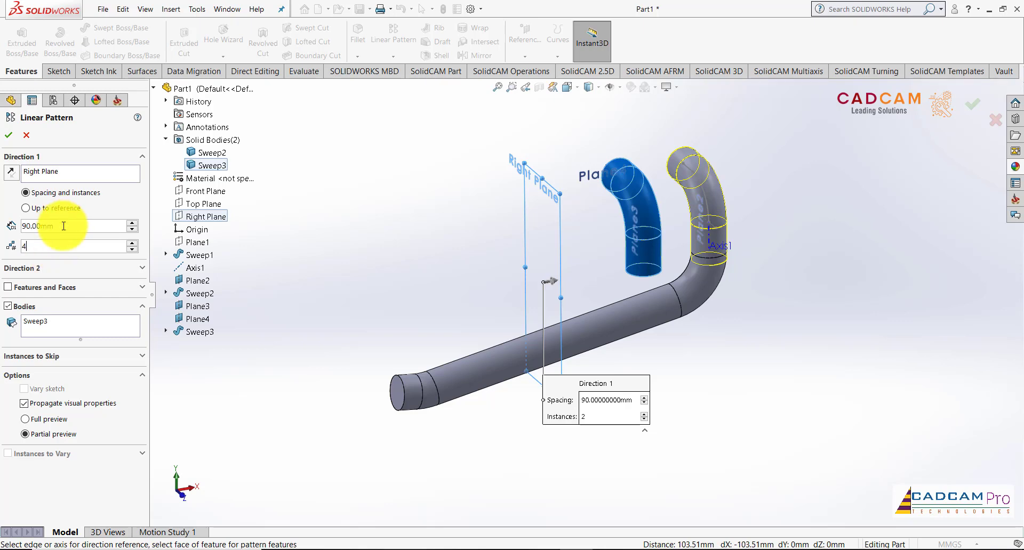
Pattern Sweep3 into 3 instances, 90 mm apart, in the reversed Right Plane direction.
click(13, 172)
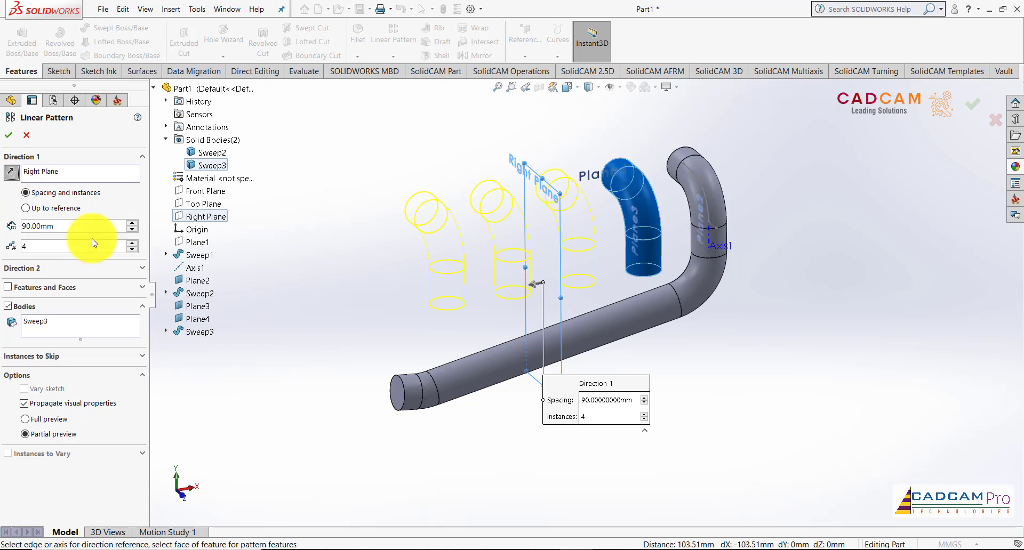
drag(91, 246, 13, 246)
text(3)
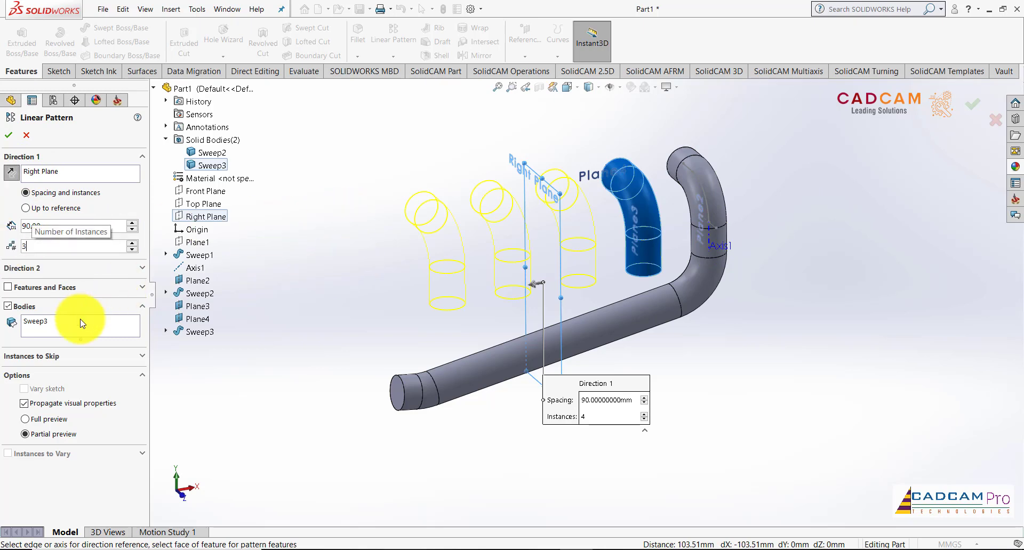
middle_drag(325, 220, 323, 207)
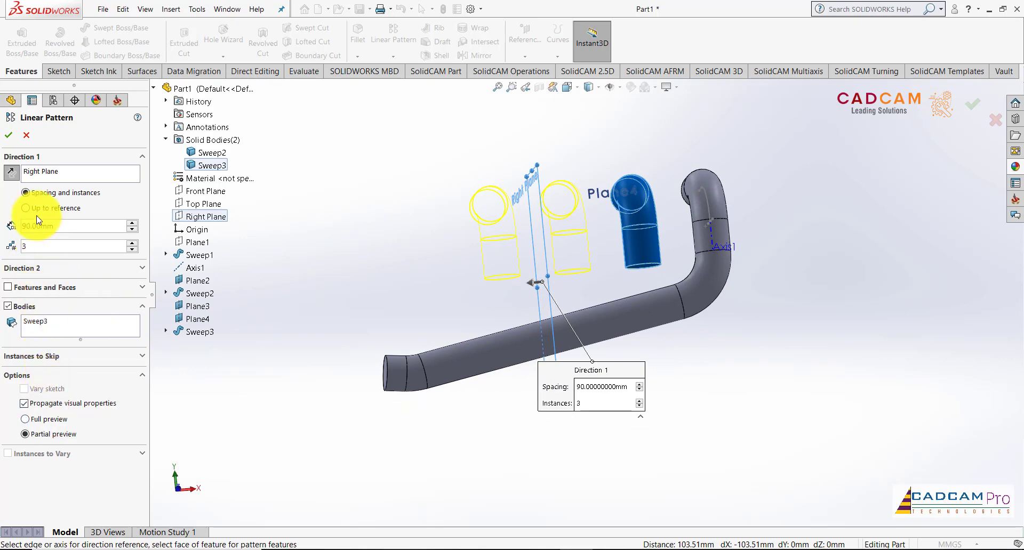
key(Return)
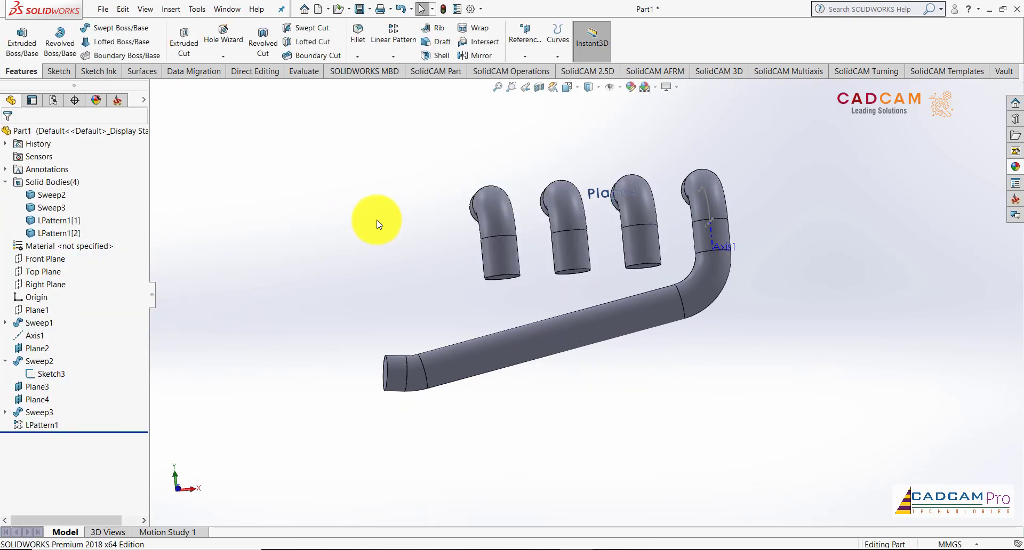
Sketch on a runner end face and convert the three runner end edges into circles.
middle_drag(602, 283, 655, 242)
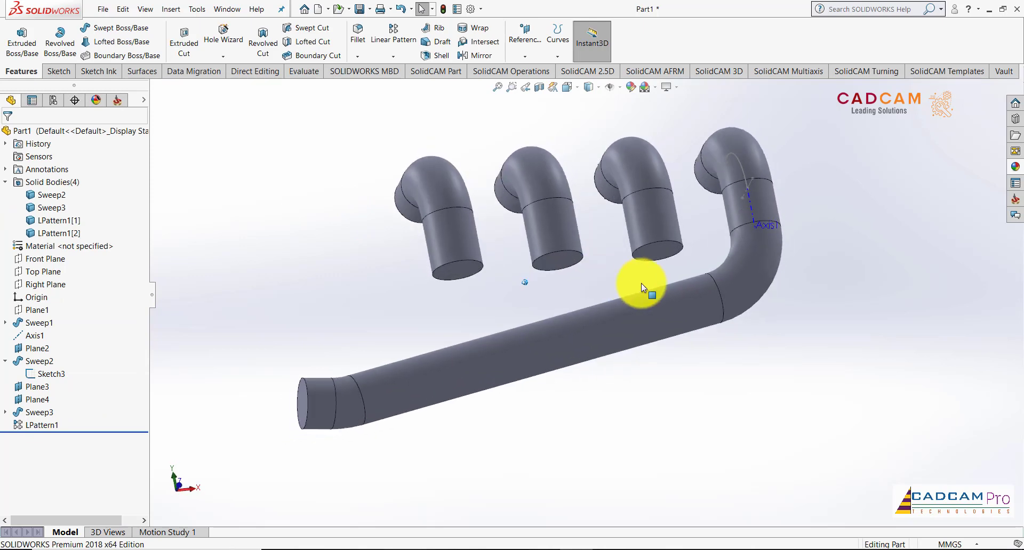
click(655, 242)
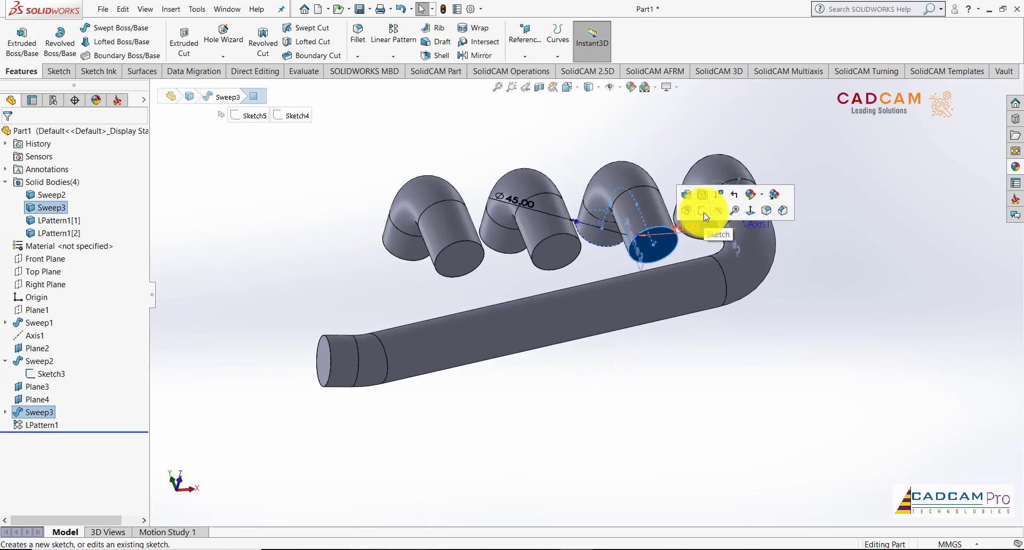
click(703, 212)
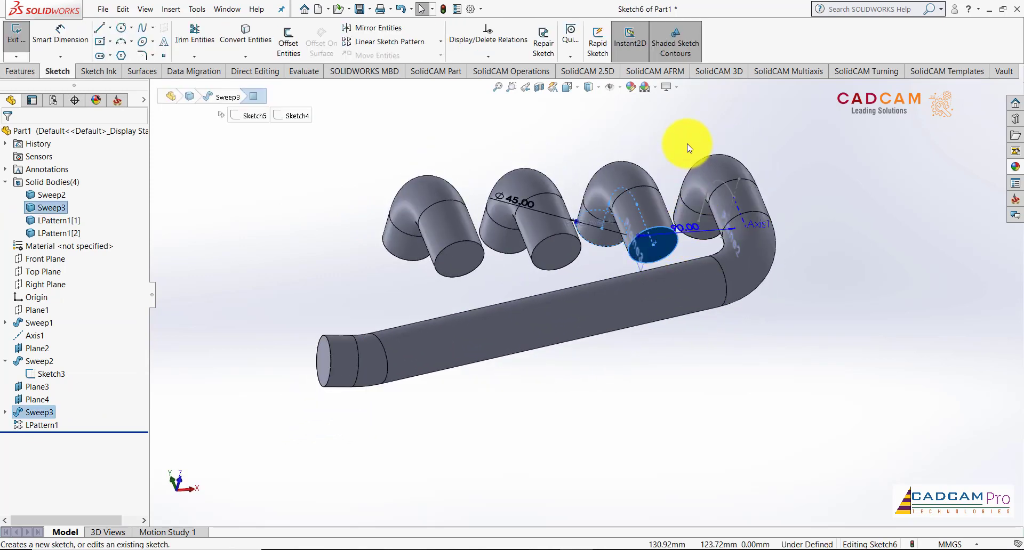
click(246, 37)
click(672, 231)
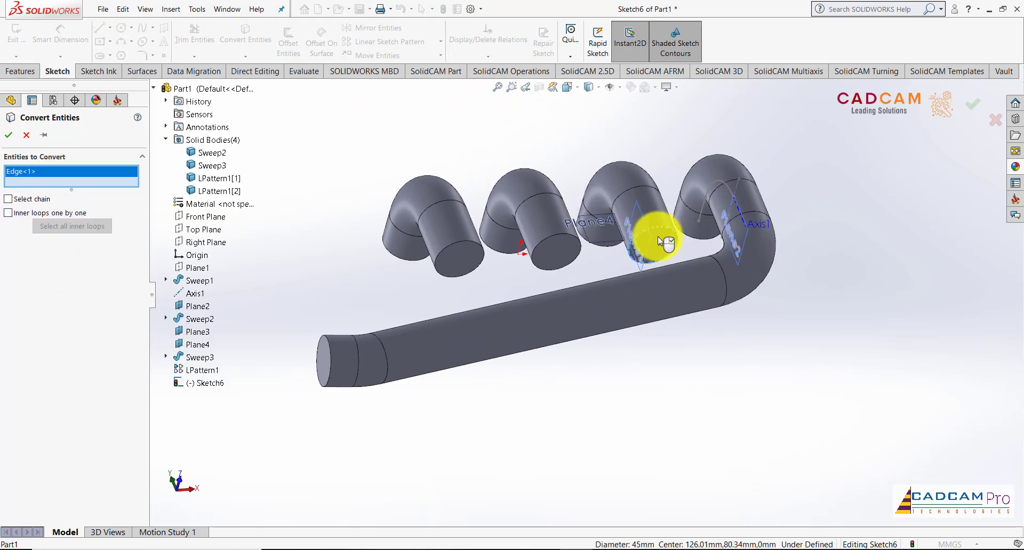
click(578, 238)
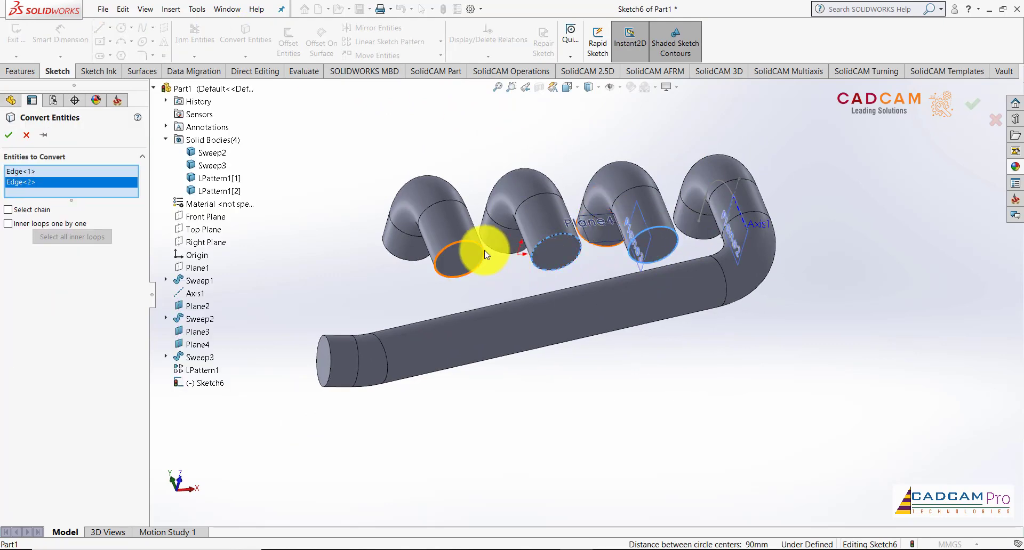
click(485, 251)
mouse_move(571, 120)
middle_down()
mouse_move(624, 119)
mouse_move(671, 136)
middle_up()
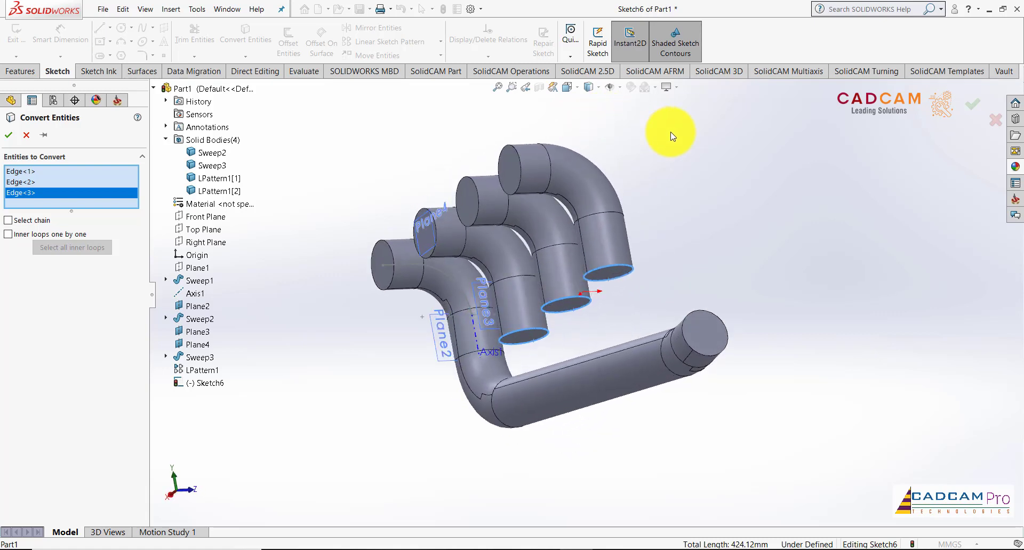
click(13, 138)
mouse_move(343, 114)
middle_down()
mouse_move(377, 130)
mouse_move(387, 150)
middle_up()
Extrude the three runner circles Up To Next so they merge into the main pipe.
click(20, 71)
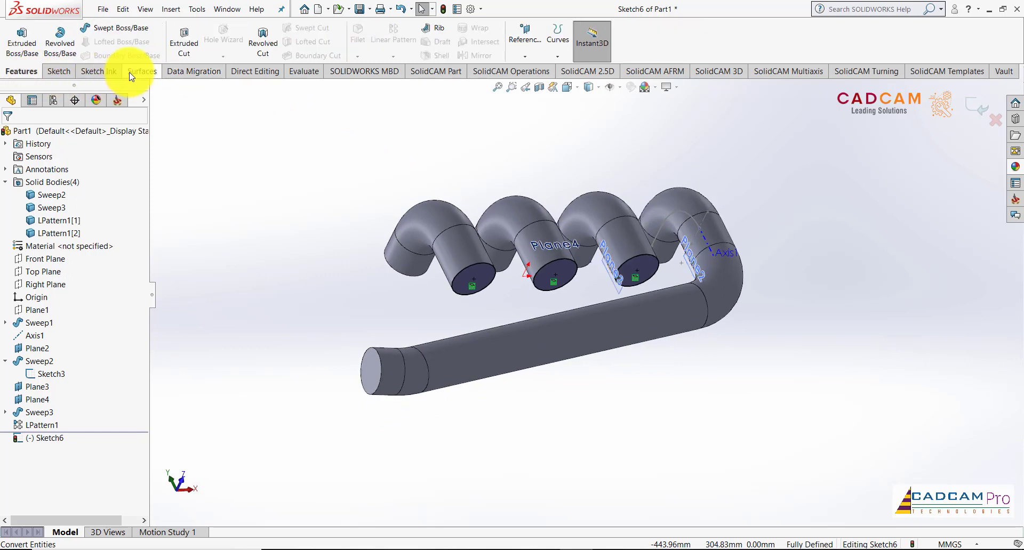
click(22, 38)
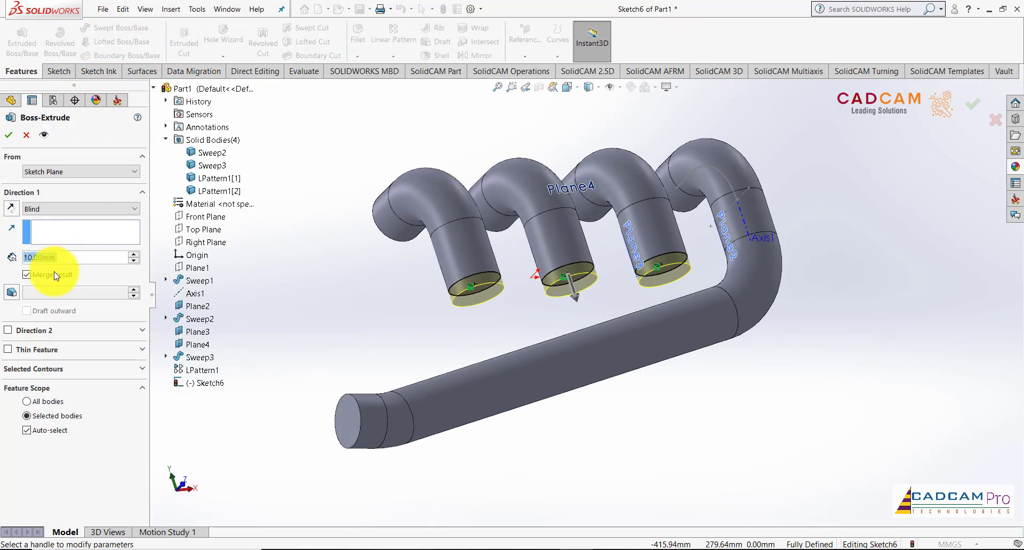
click(52, 212)
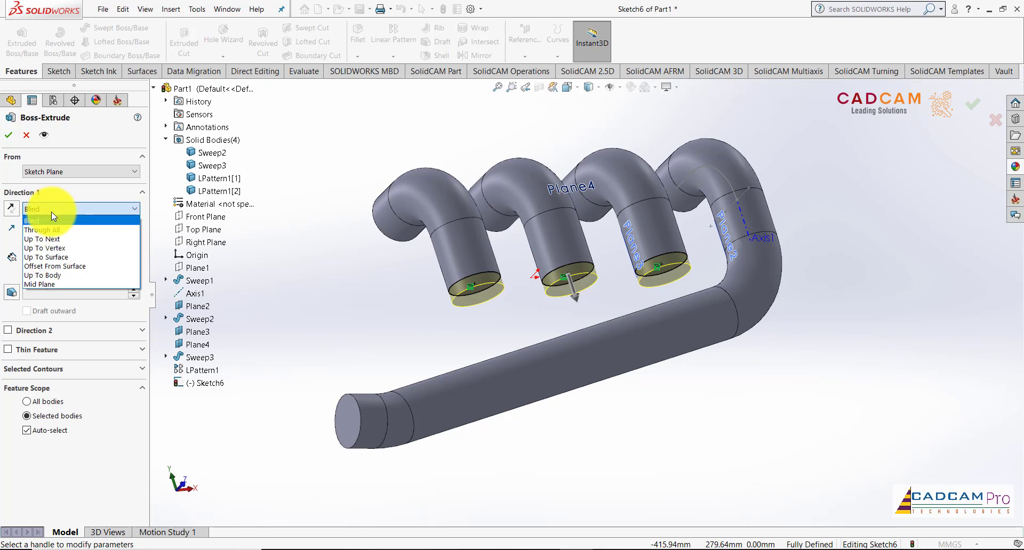
click(58, 239)
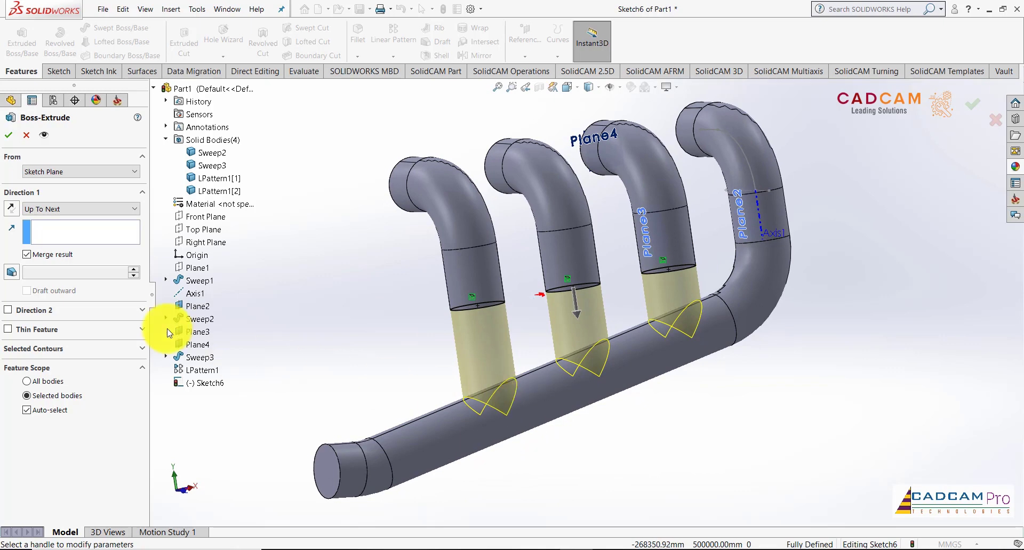
click(11, 136)
Rotate the view and hide Sketch3 and Plane4.
key(Left)
key(Left)
key(Left)
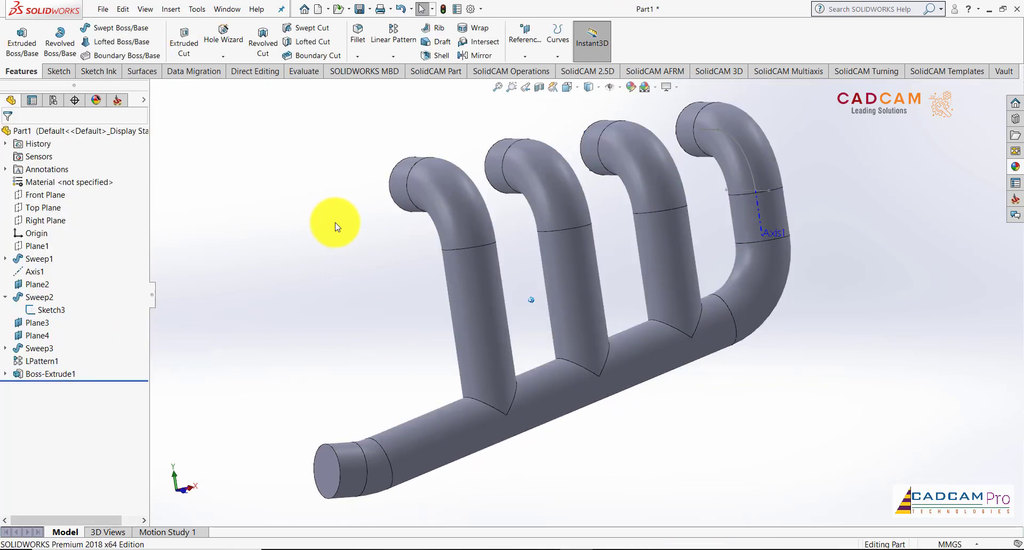
key(Left)
key(Left)
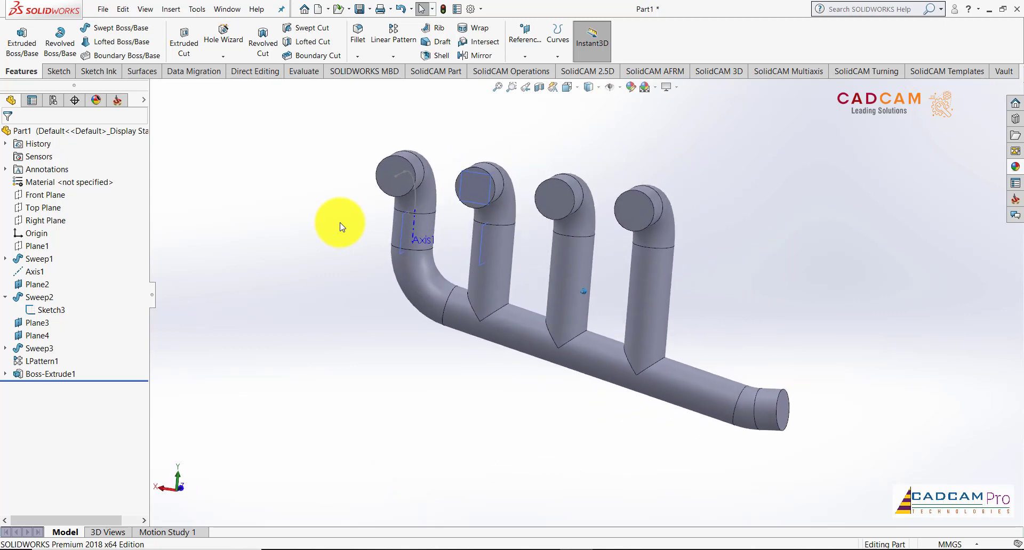
key(Left)
key(Left)
key(Left)
key(Left)
key(Left)
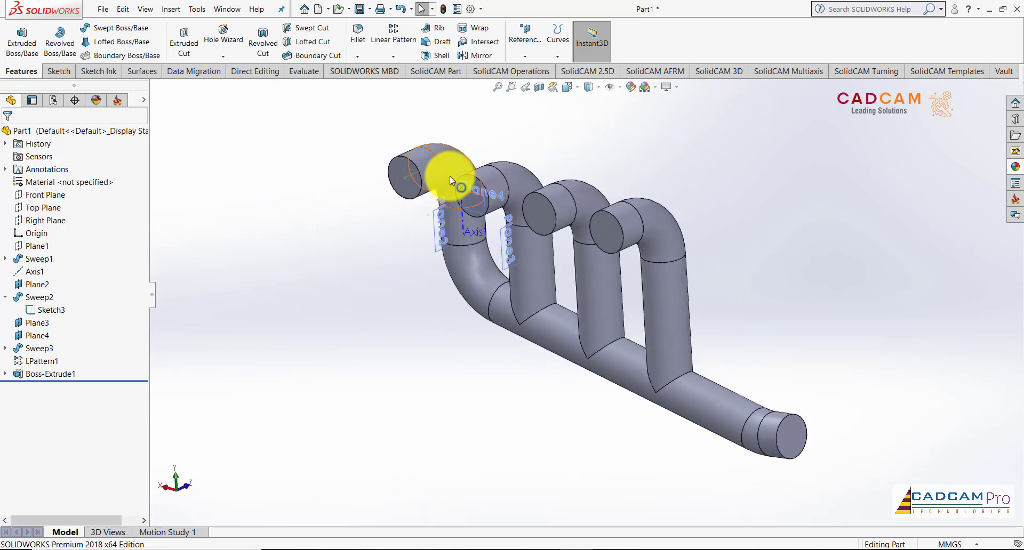
click(55, 309)
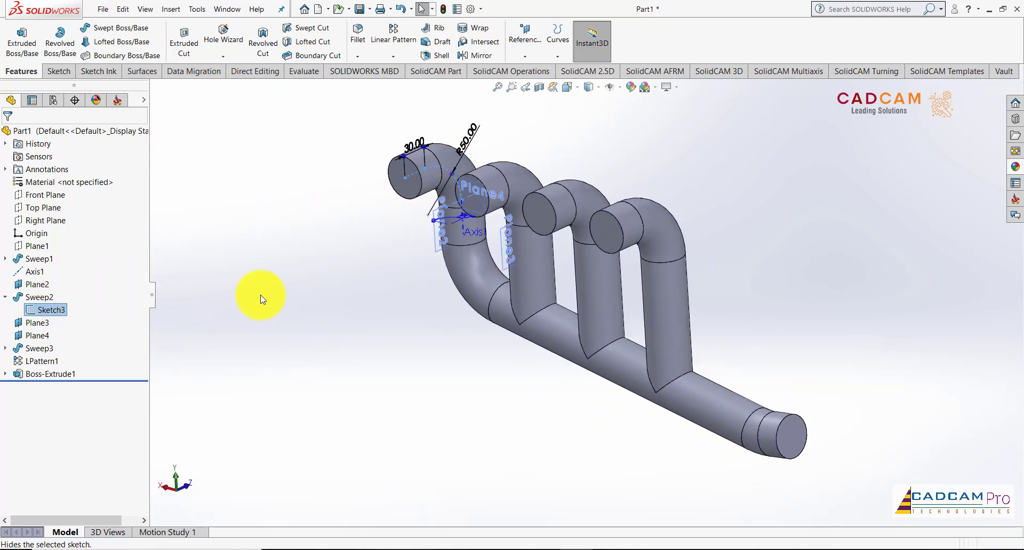
click(302, 300)
click(471, 210)
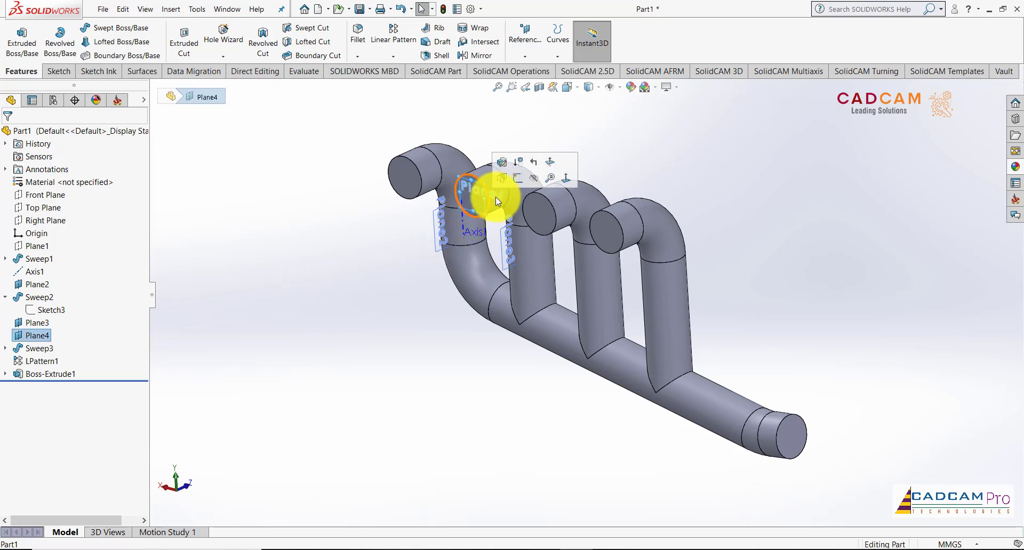
click(530, 180)
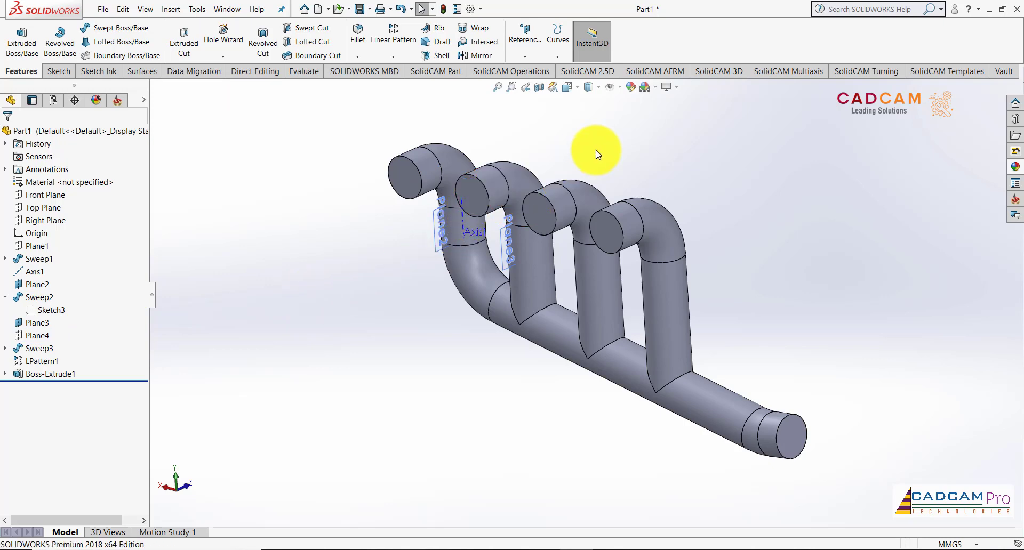
Hide Plane2, Plane3 and Axis1.
click(431, 220)
click(491, 192)
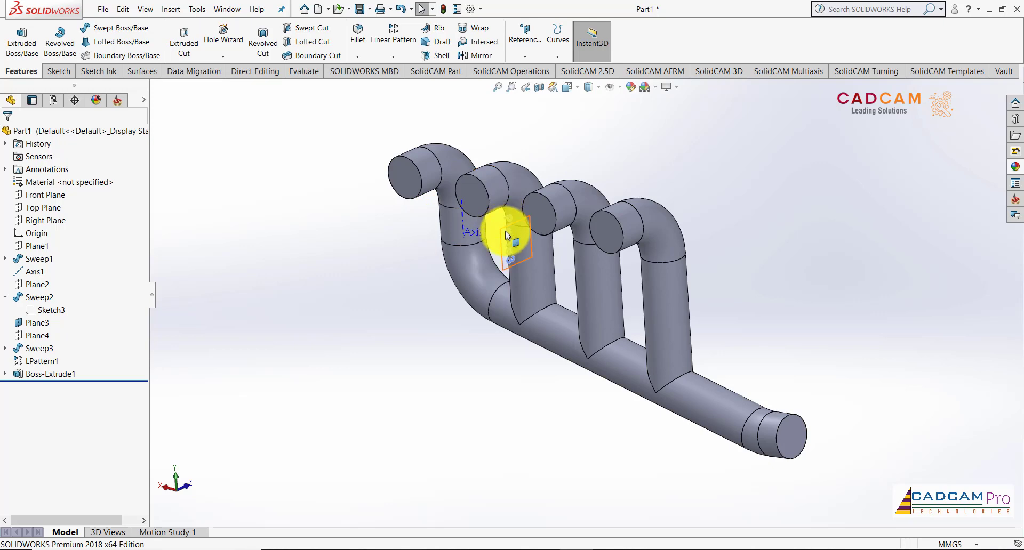
click(504, 231)
click(564, 202)
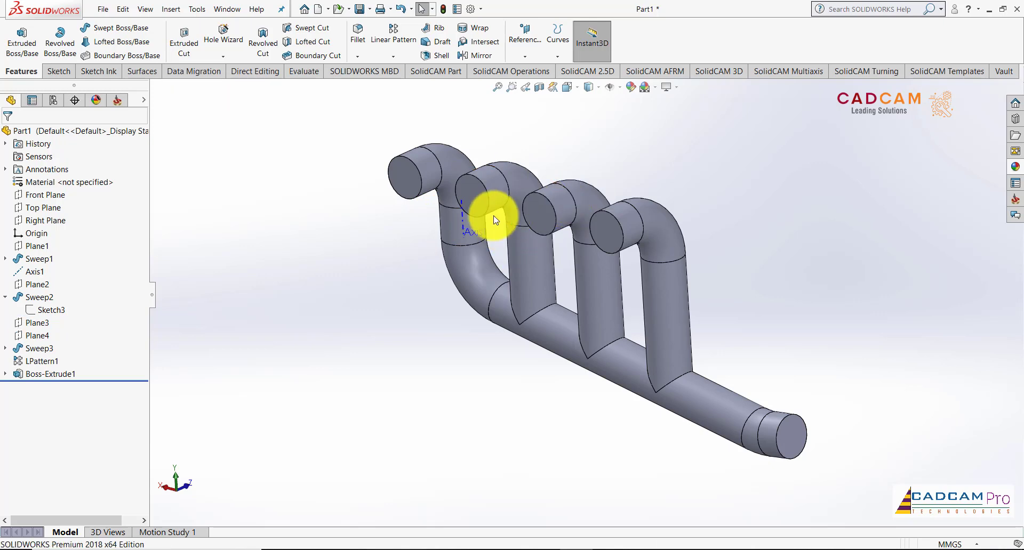
click(463, 221)
click(518, 190)
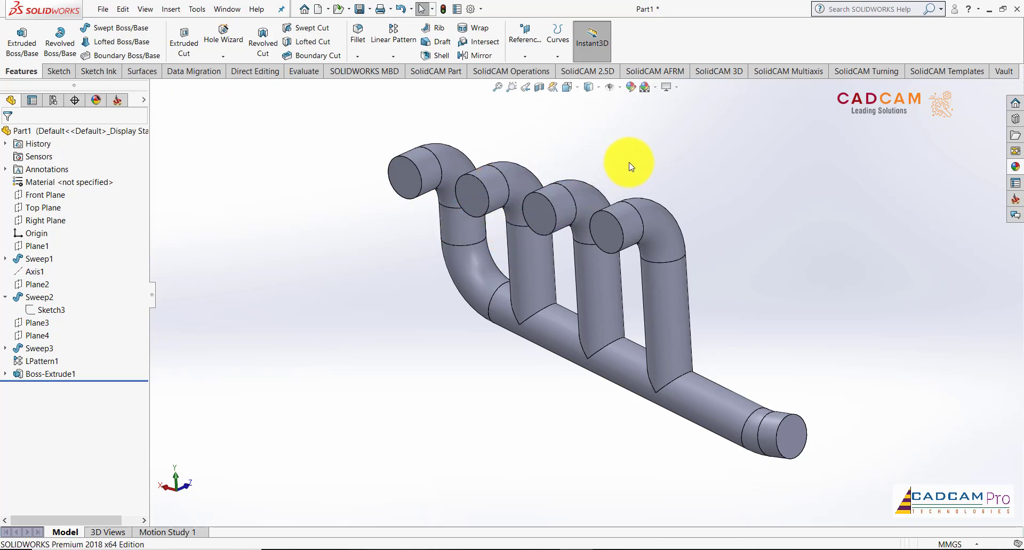
Return to a standard isometric view turned sideways and start a Shell feature.
key(ctrl+7)
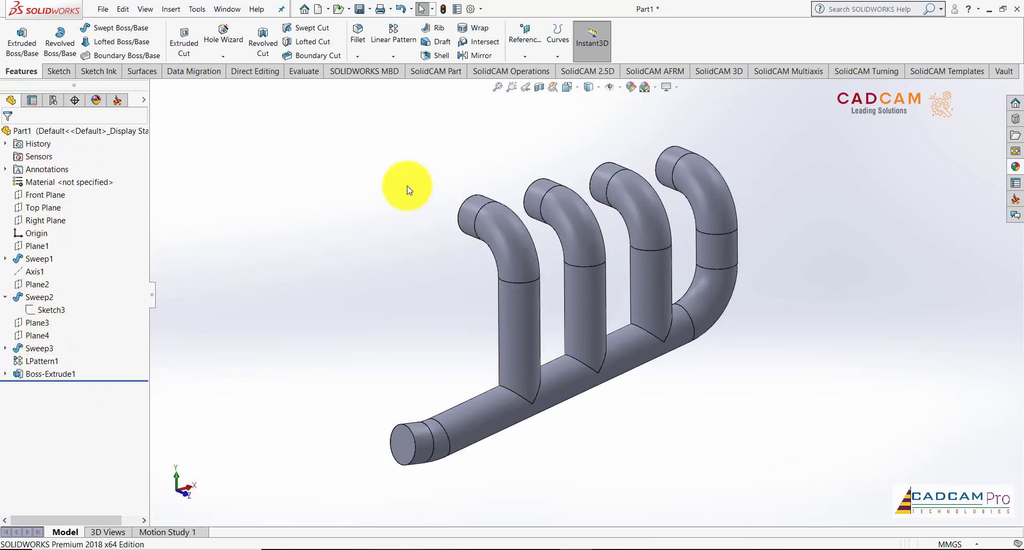
key(shift+Right)
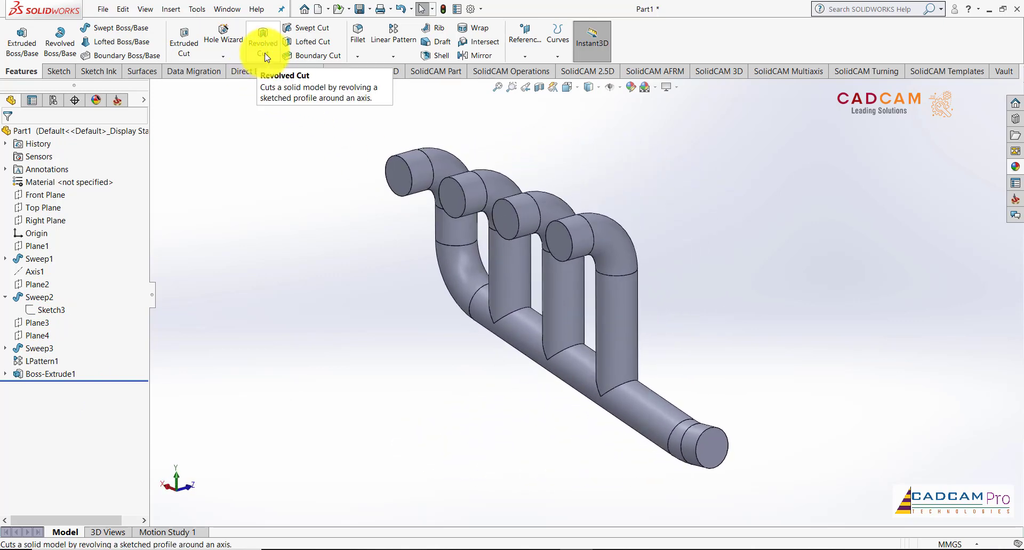
click(430, 55)
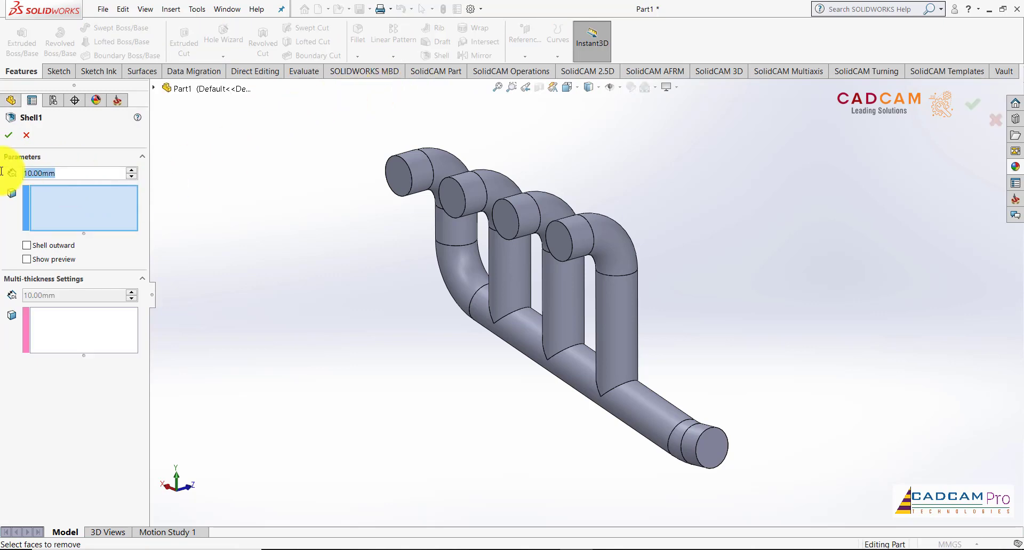
Set the shell wall thickness to 2.50 mm and preview it.
text(5)
key(Return)
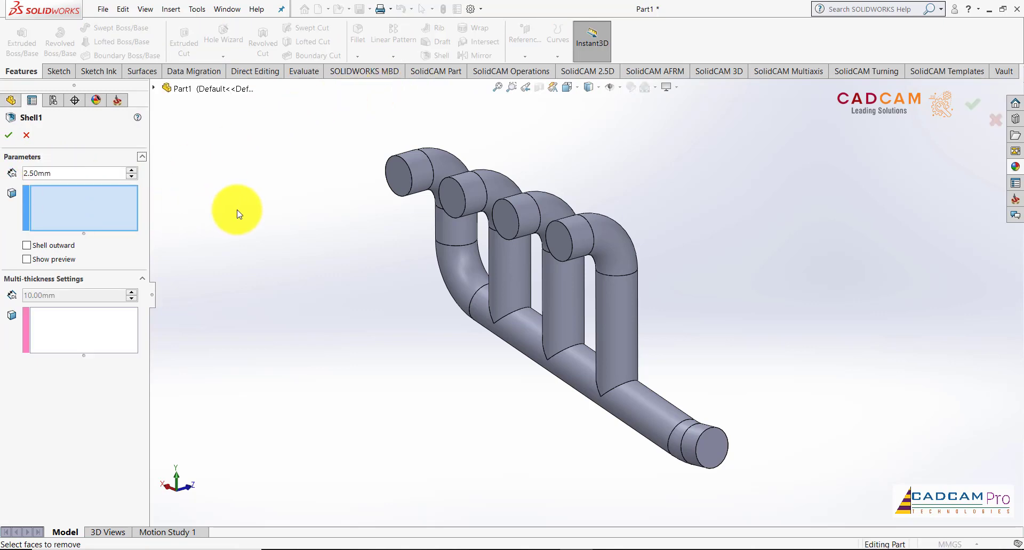
click(26, 260)
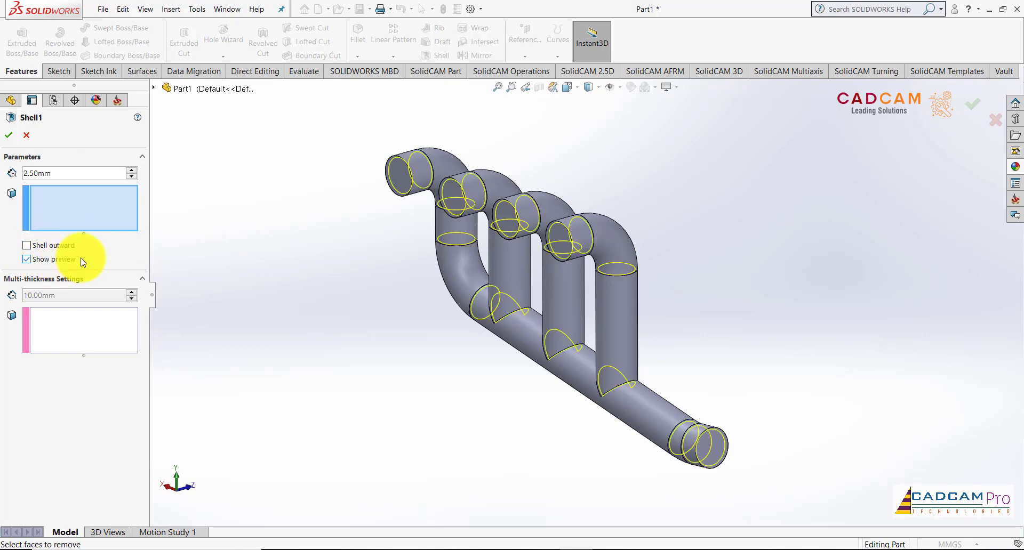
Remove the four runner end faces and the outlet face, then apply the shell.
scroll(384, 218, down, 3)
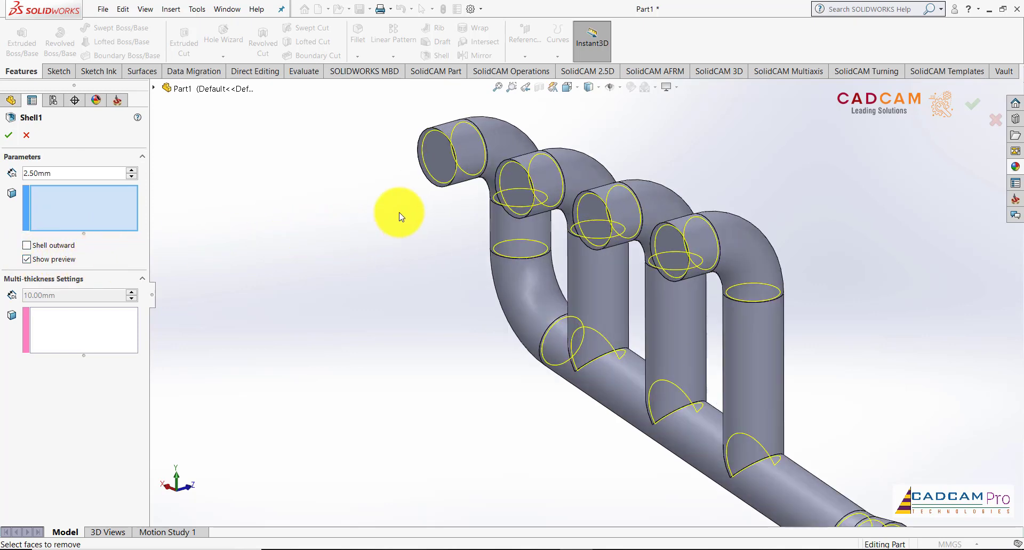
click(445, 151)
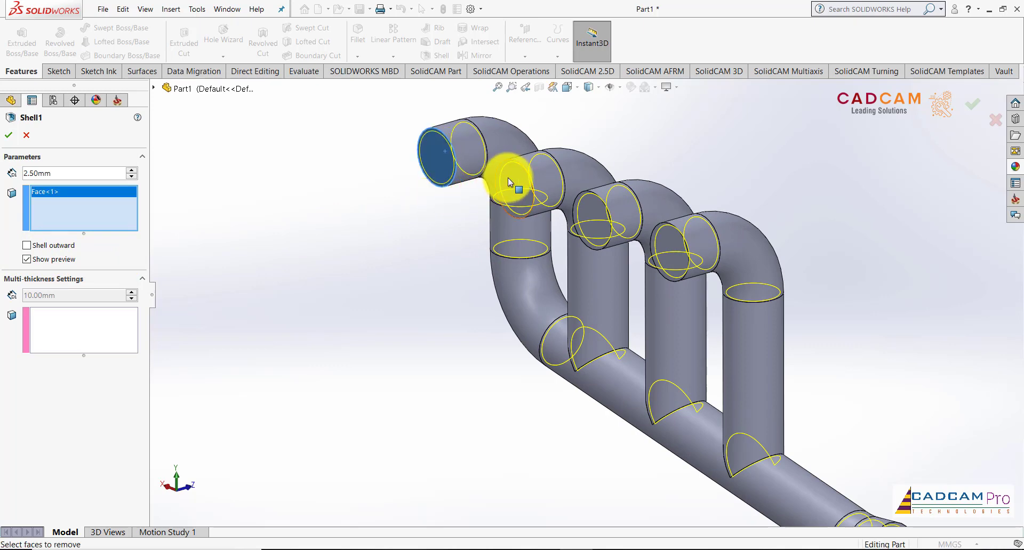
click(536, 190)
click(587, 213)
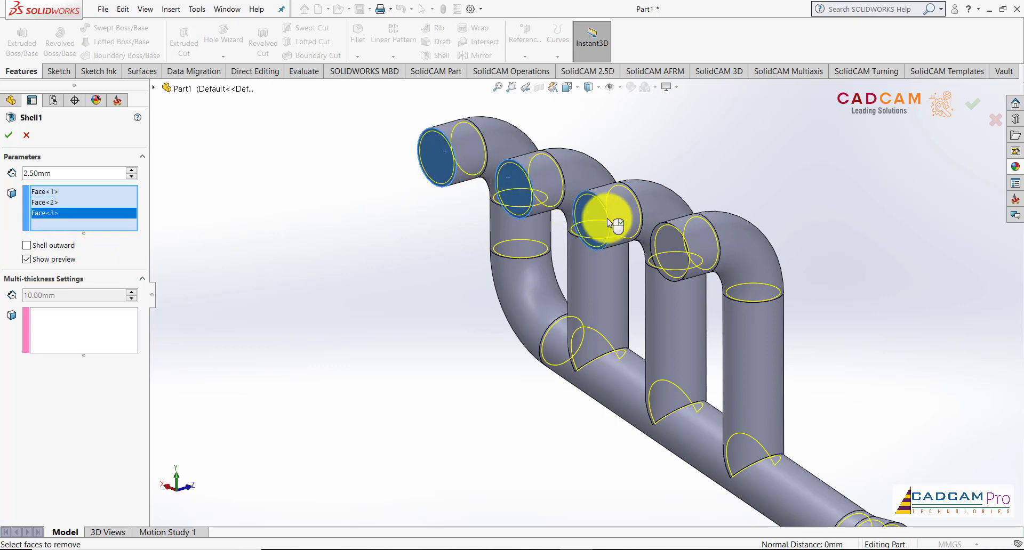
click(670, 241)
scroll(723, 156, up, 3)
scroll(755, 469, down, 3)
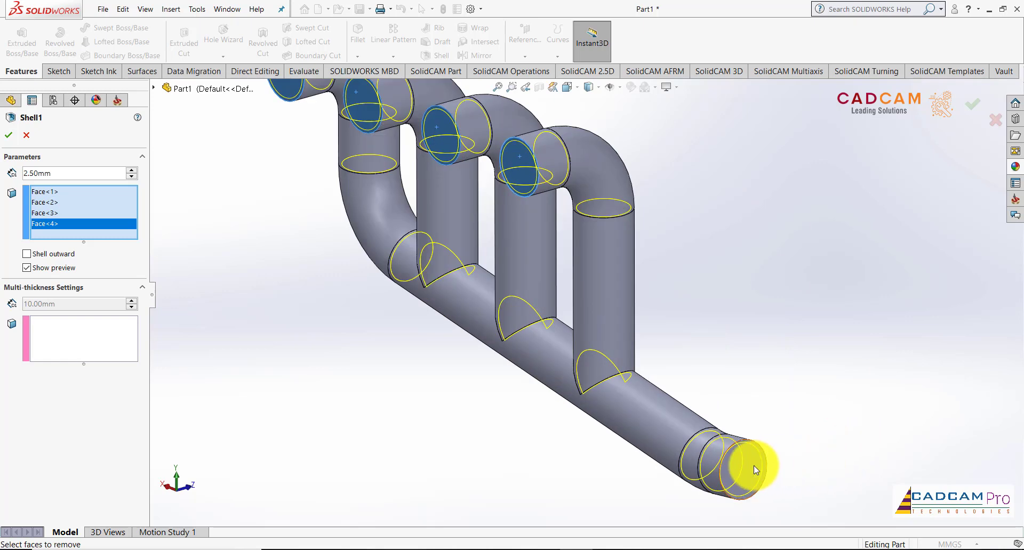
scroll(774, 456, down, 2)
click(775, 456)
scroll(789, 343, up, 1)
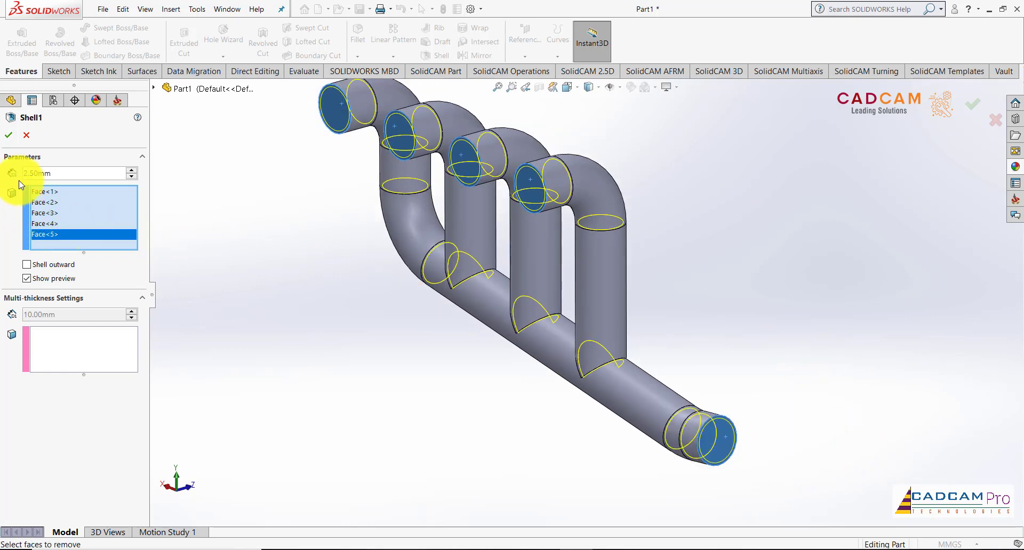
click(13, 138)
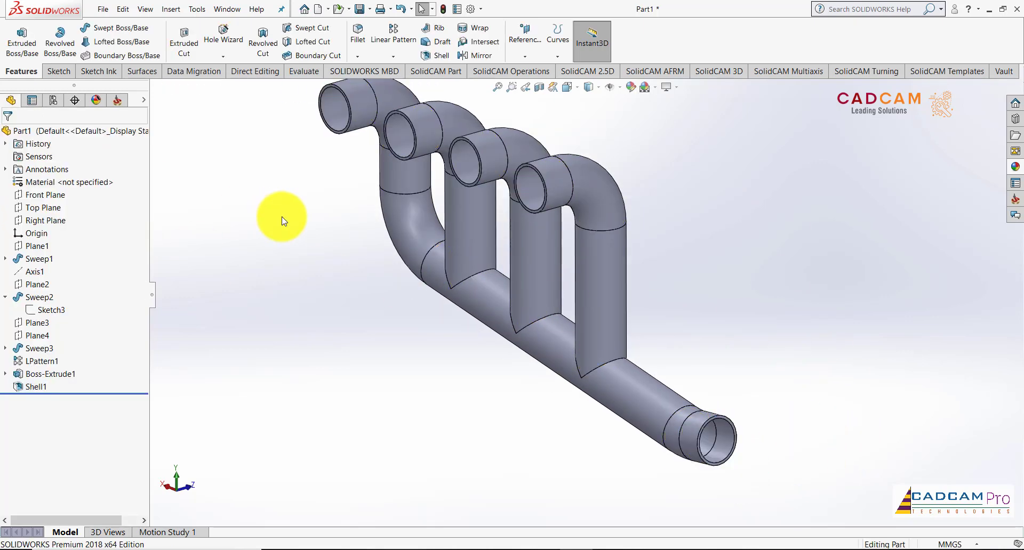
Rotate and zoom to check the hollow runner ends, then select the first runner's end face.
key(Right)
key(Right)
key(Right)
key(Right)
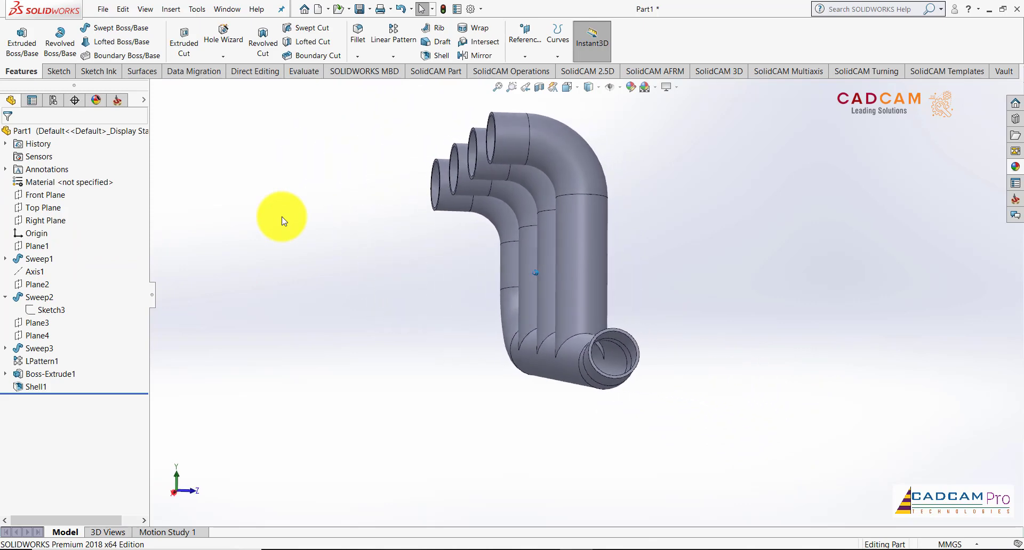
key(Right)
key(Right)
key(Right)
scroll(602, 345, down, 3)
scroll(647, 345, down, 2)
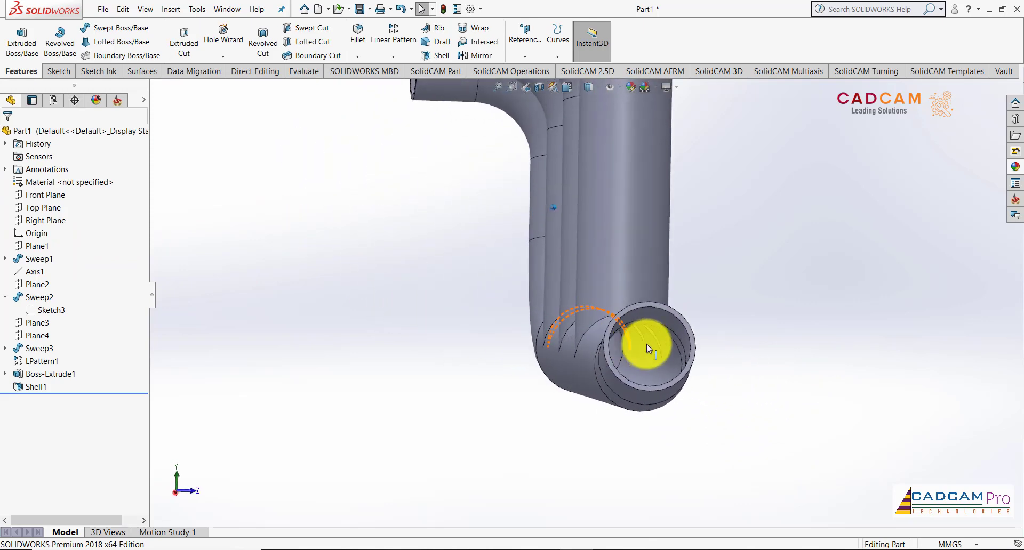
scroll(679, 348, down, 2)
scroll(632, 335, down, 3)
scroll(603, 324, up, 4)
scroll(600, 321, up, 3)
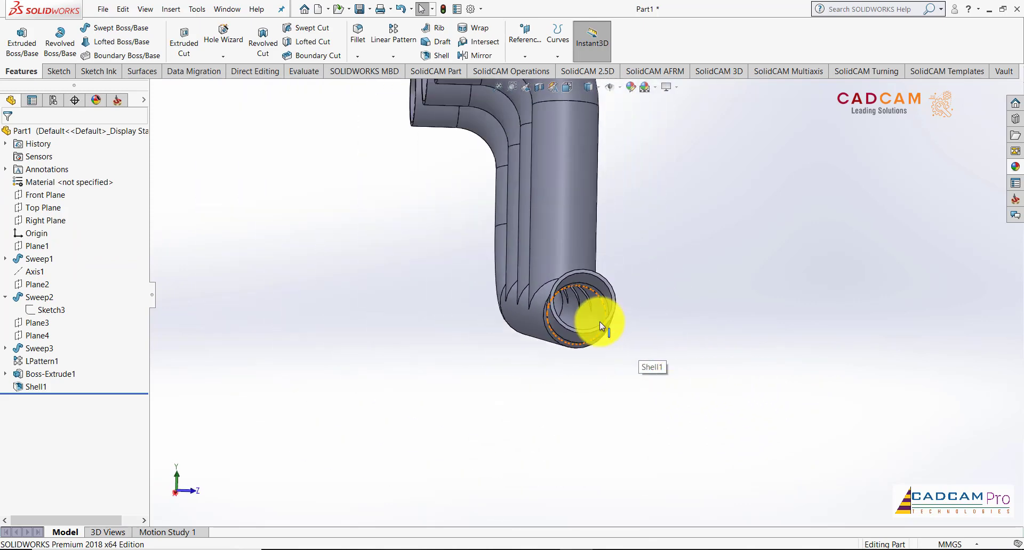
key(ctrl+7)
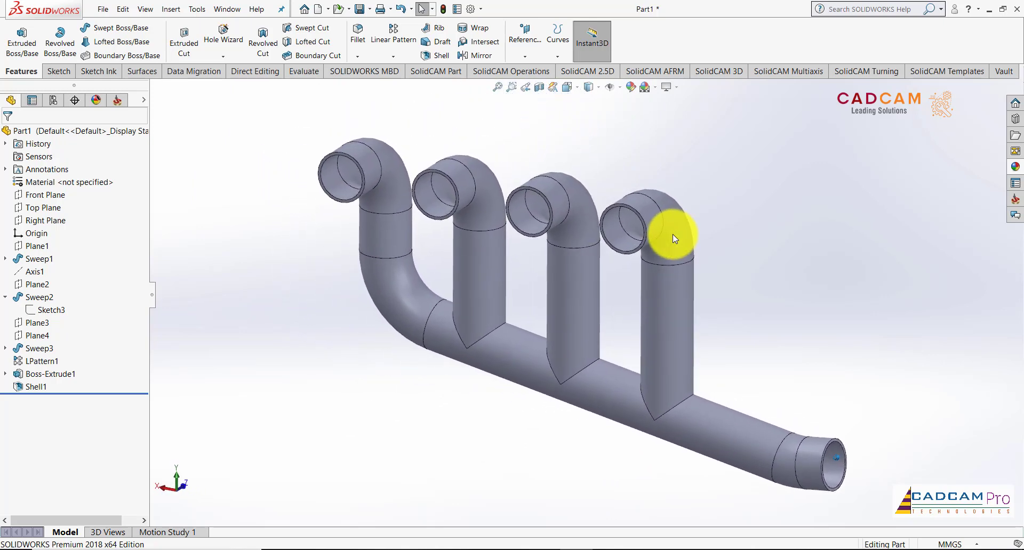
scroll(438, 185, down, 3)
scroll(471, 195, down, 2)
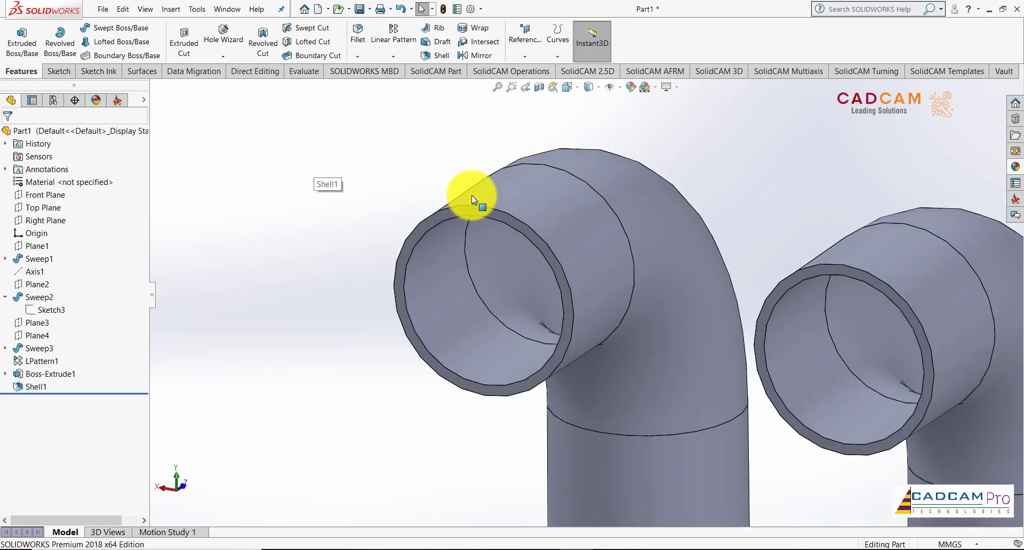
click(466, 213)
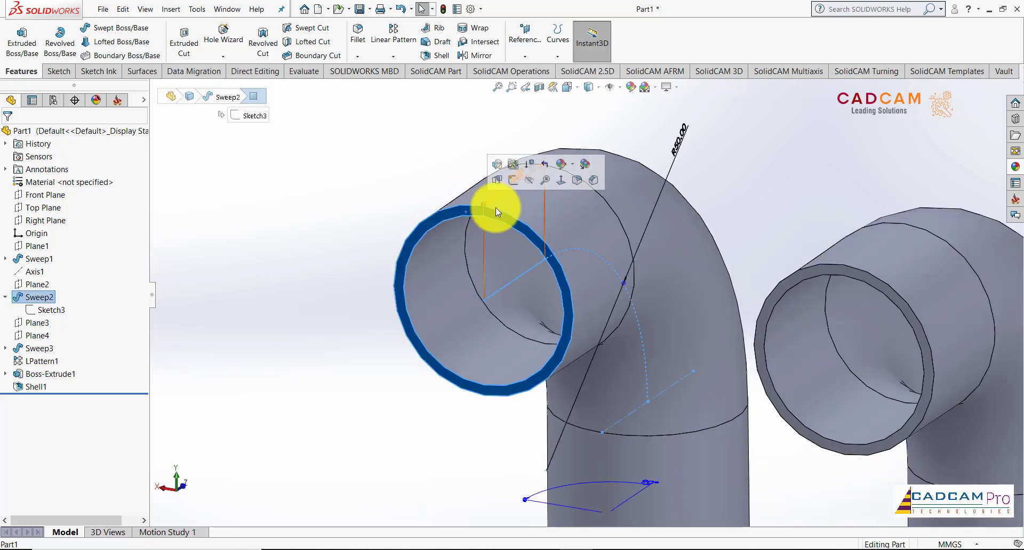
Start Sketch7 on the first runner's end face and view it Normal To.
click(517, 179)
key(z)
key(z)
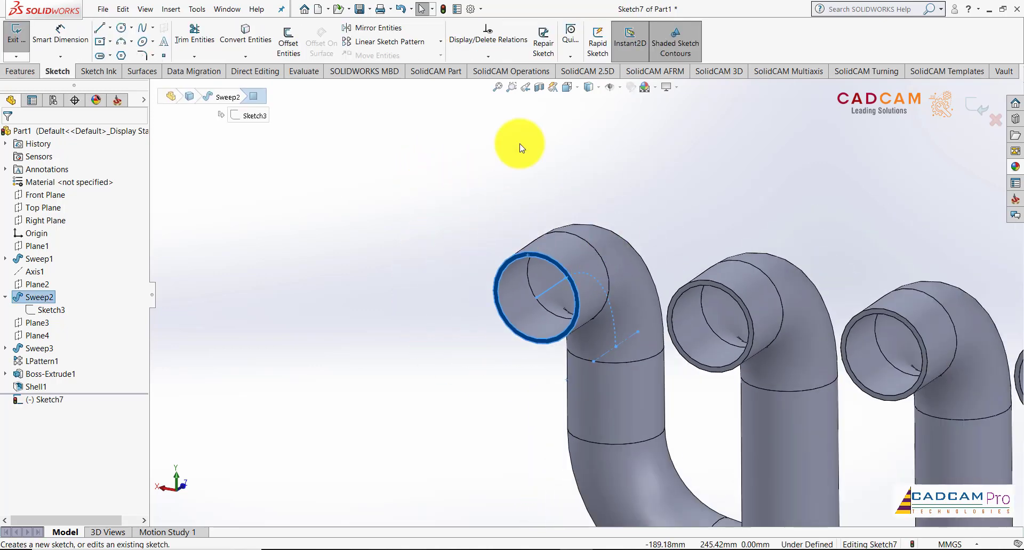
click(48, 400)
click(77, 389)
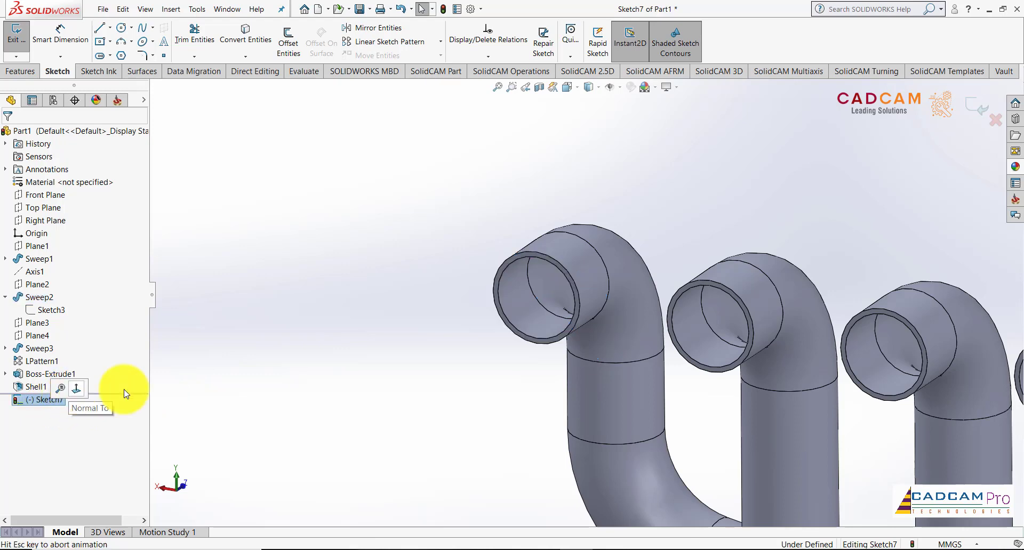
scroll(335, 143, down, 2)
scroll(368, 167, down, 1)
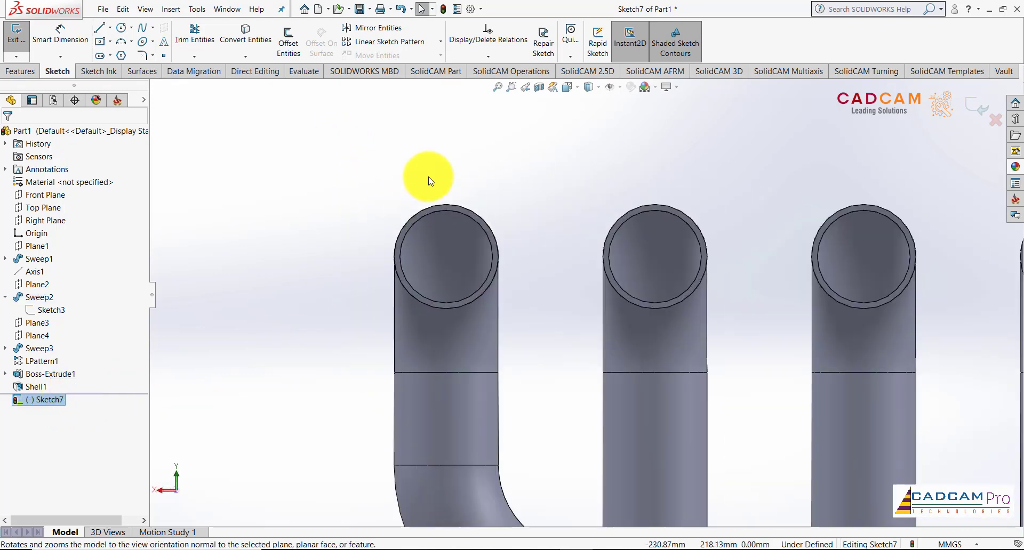
scroll(521, 210, up, 1)
scroll(551, 213, up, 1)
scroll(552, 224, up, 1)
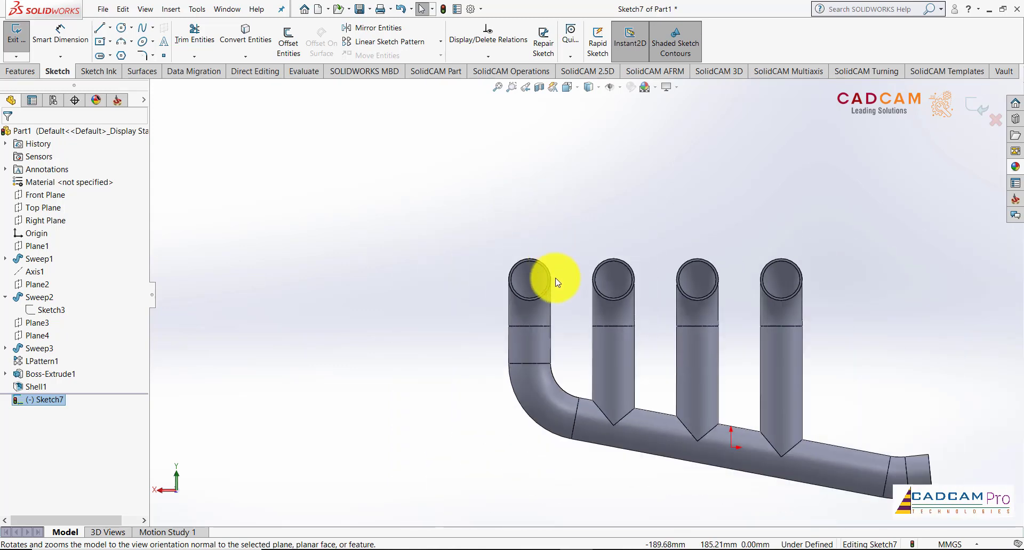
scroll(558, 288, down, 2)
scroll(474, 222, down, 1)
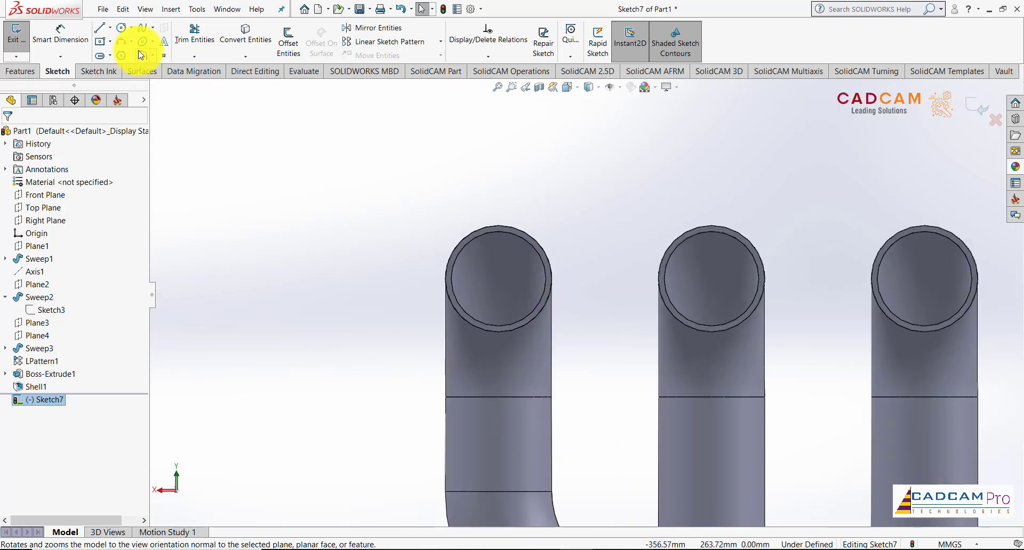
Convert the runner's outer edge into the sketch and begin a circle at its centre.
click(530, 235)
click(237, 33)
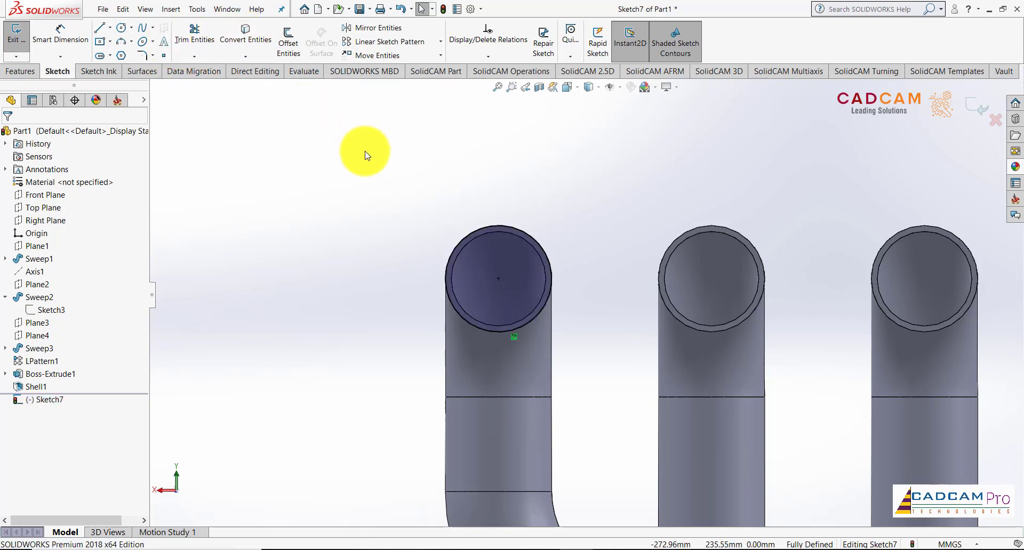
click(153, 41)
click(499, 278)
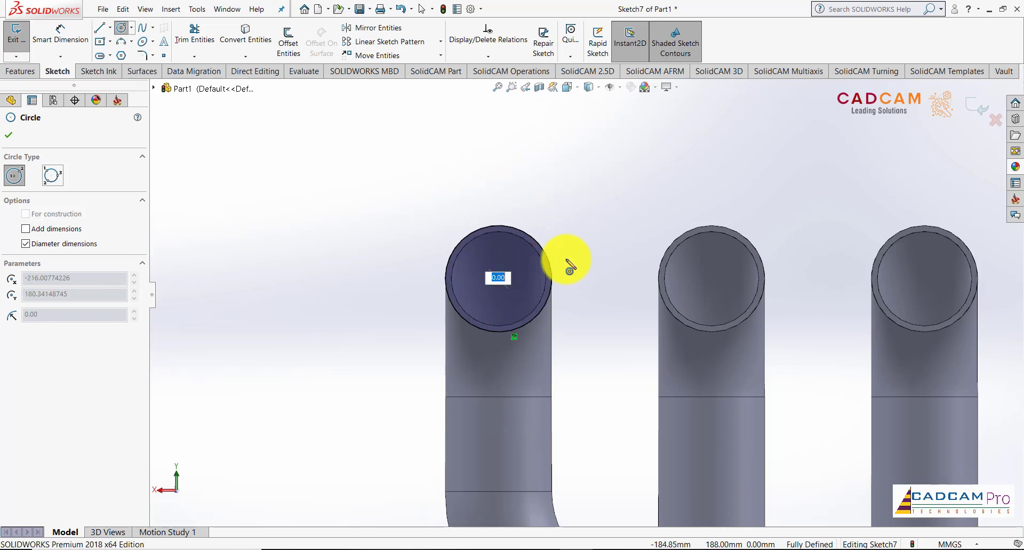
Draw a circle centred on the runner end and dimension its diameter to 55 mm.
key(Escape)
click(121, 28)
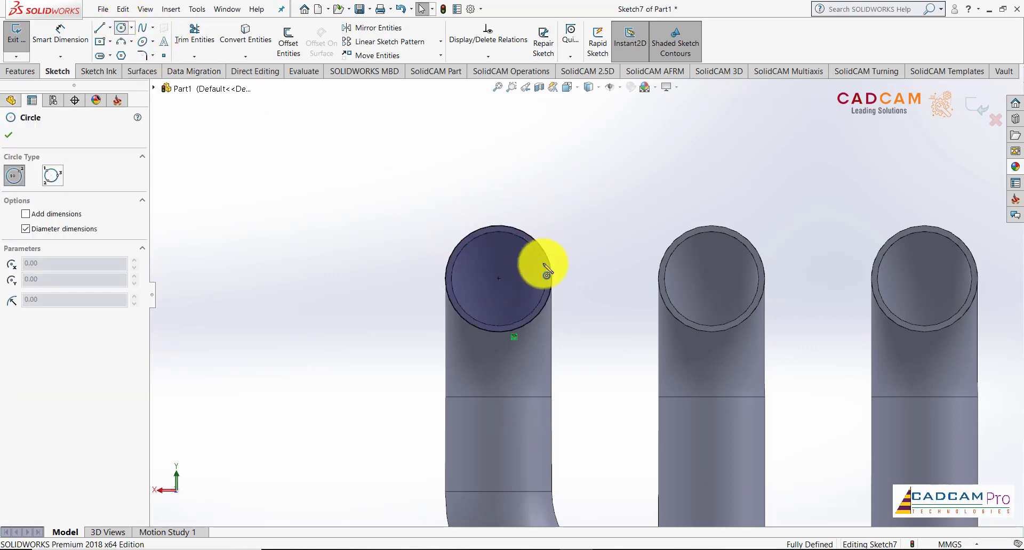
click(499, 278)
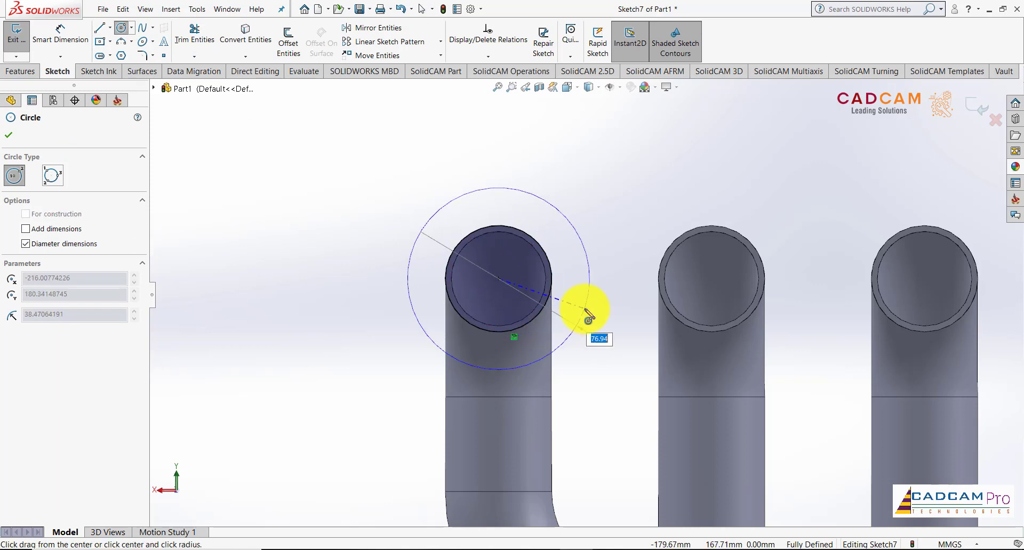
click(579, 259)
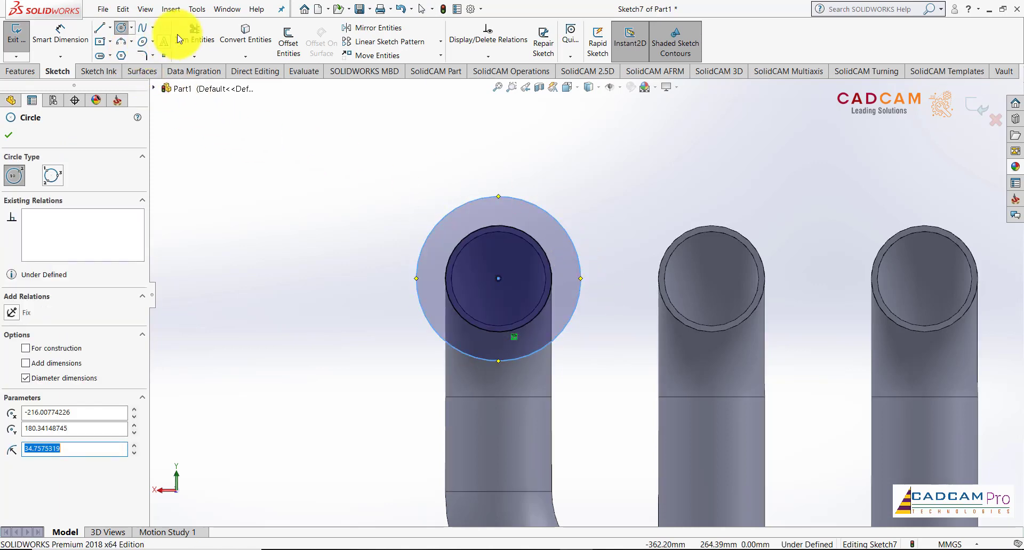
click(60, 32)
click(563, 222)
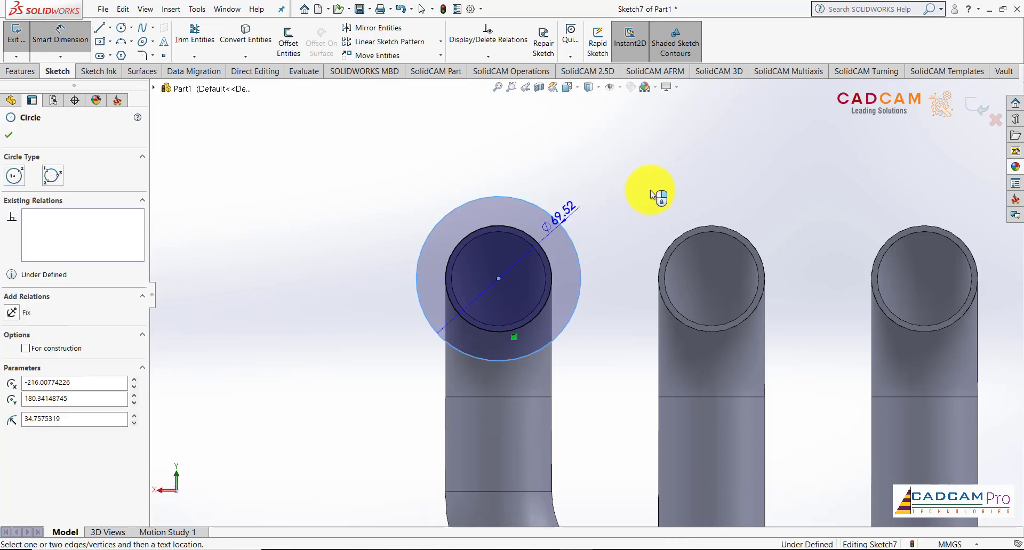
click(650, 191)
text(55)
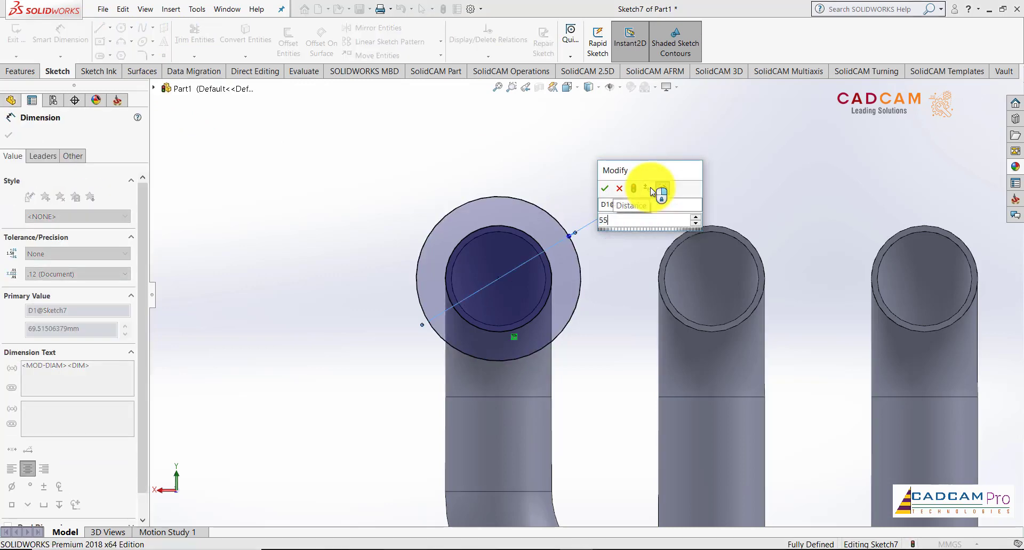
key(Return)
scroll(588, 258, down, 1)
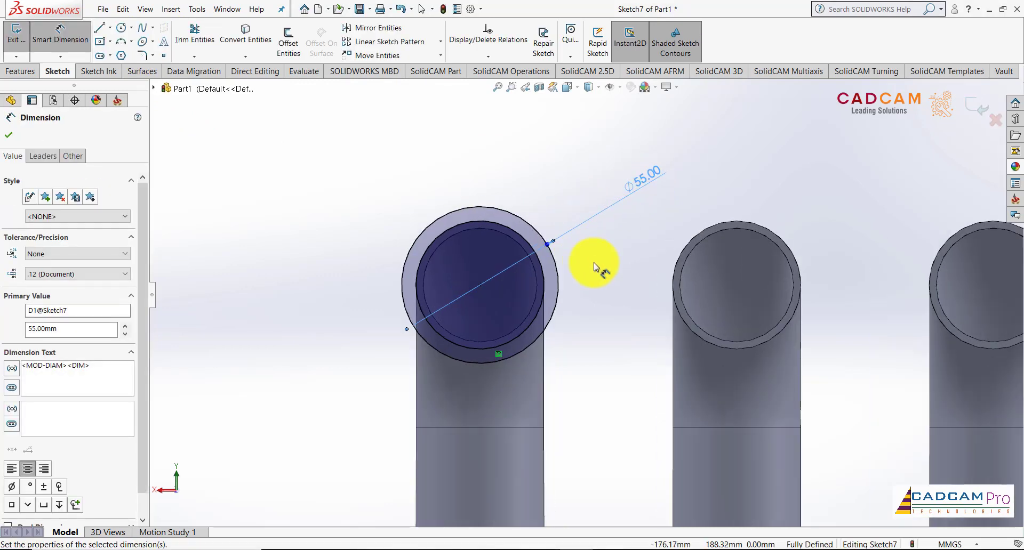
key(Escape)
Draw two small circles, one above the runner and one below inside the pipe.
click(124, 30)
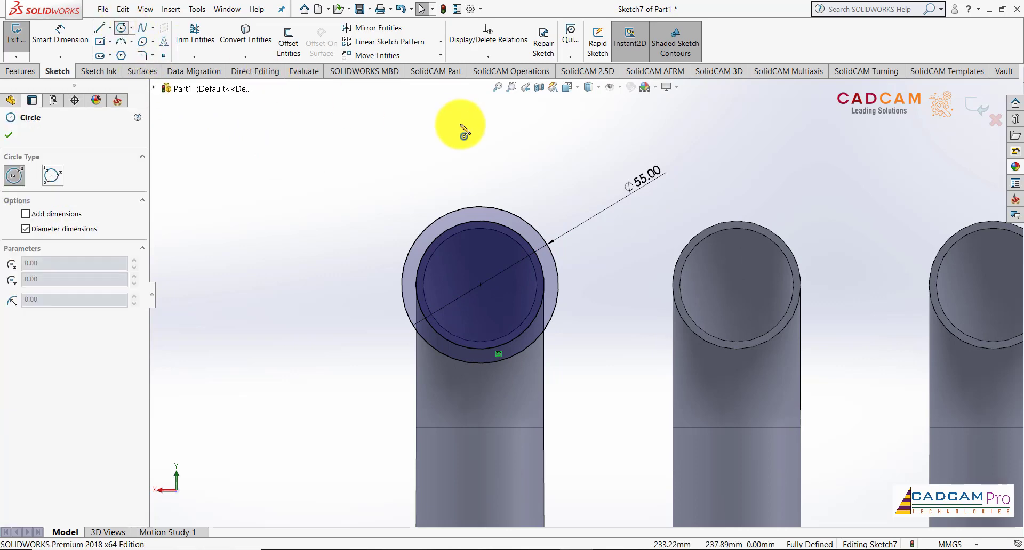
click(484, 137)
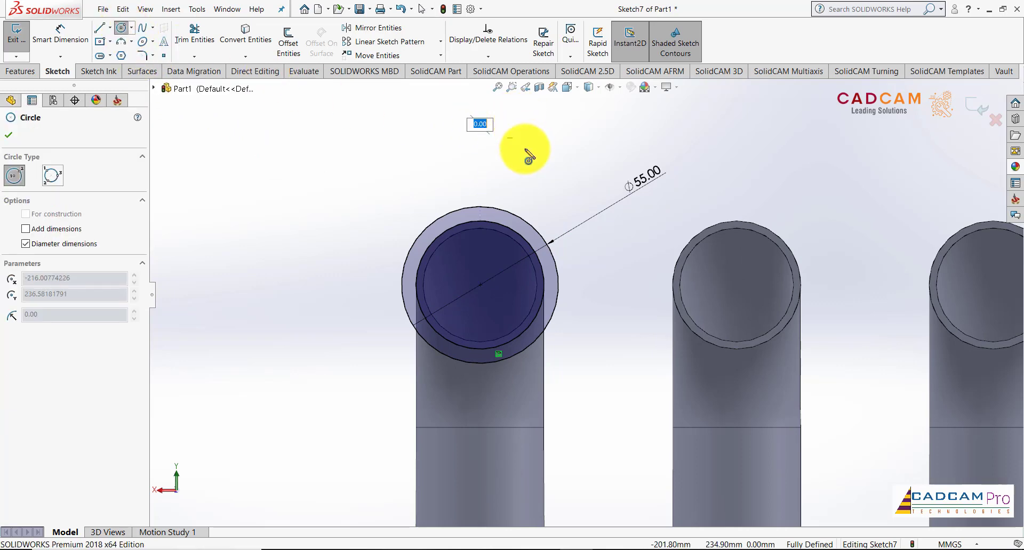
key(Escape)
click(121, 28)
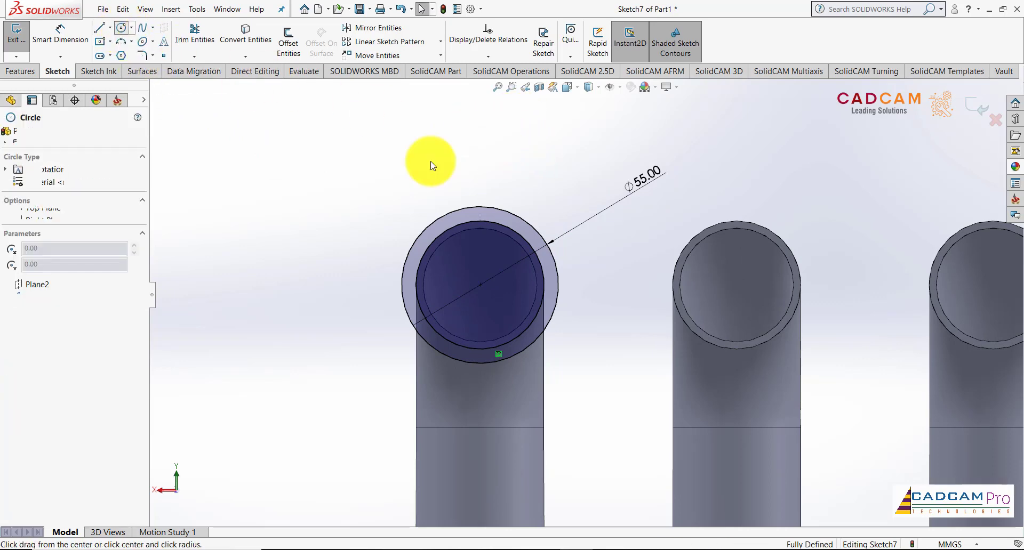
key(f)
scroll(515, 187, down, 2)
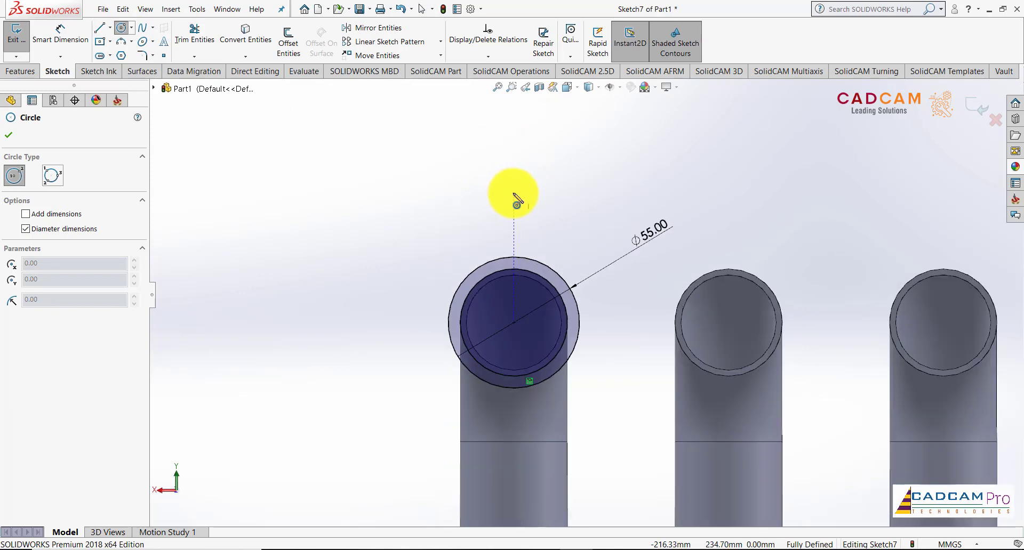
click(514, 192)
click(539, 188)
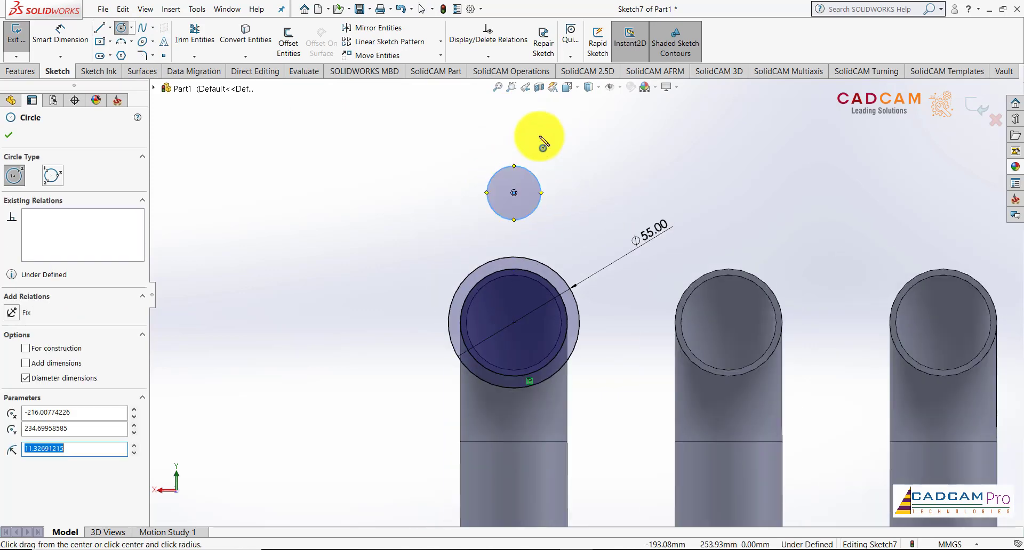
scroll(587, 295, up, 3)
scroll(606, 381, down, 2)
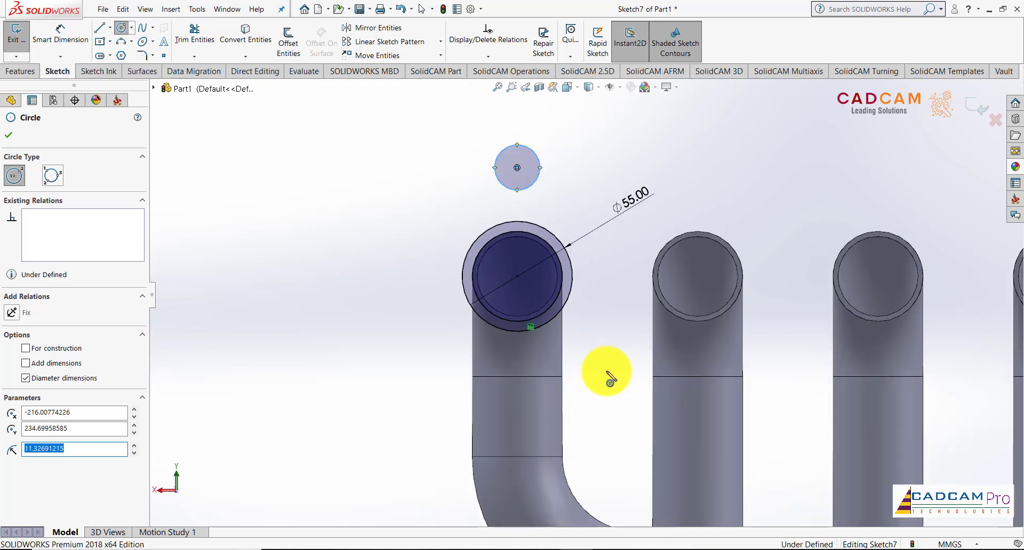
click(520, 400)
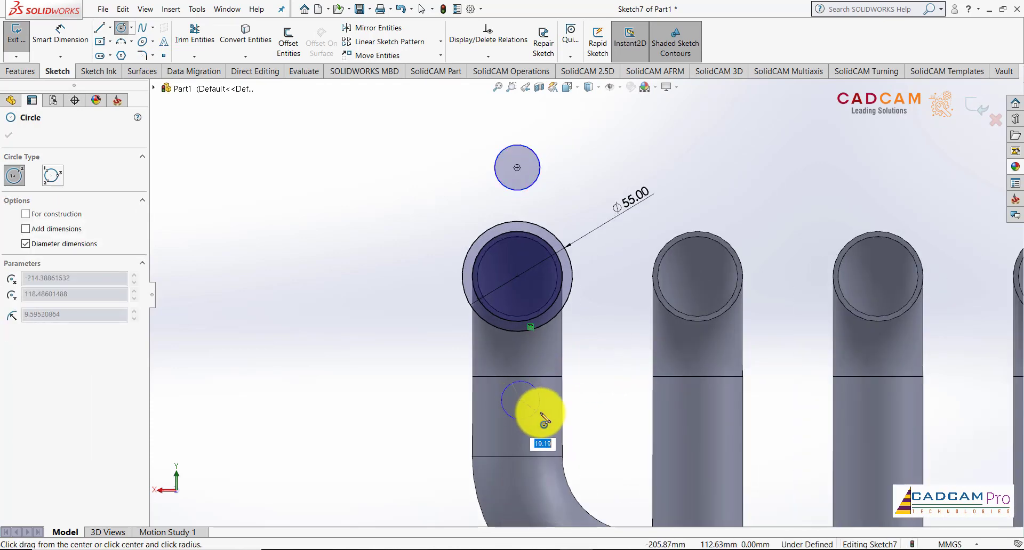
click(543, 415)
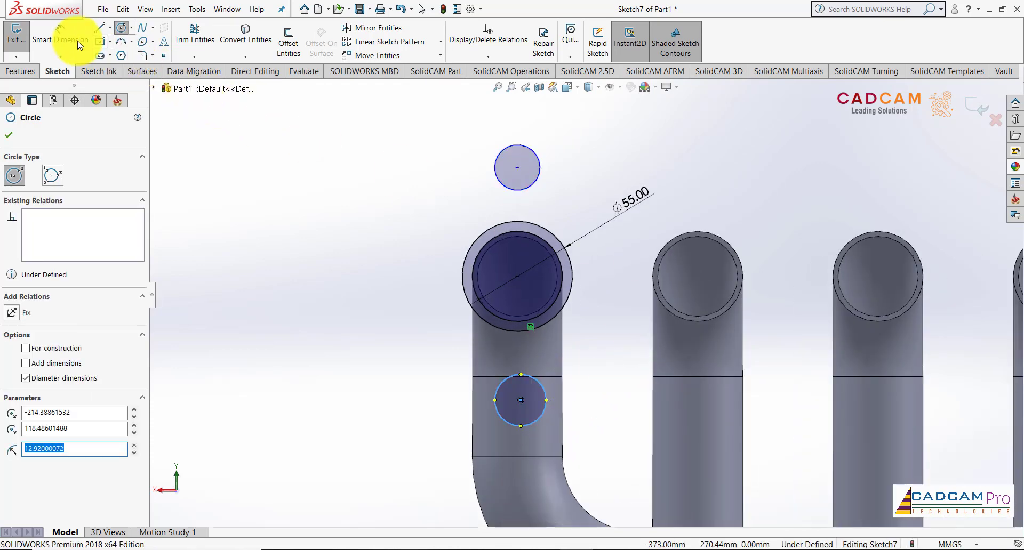
Dimension both small circles to Ø20 mm.
click(59, 37)
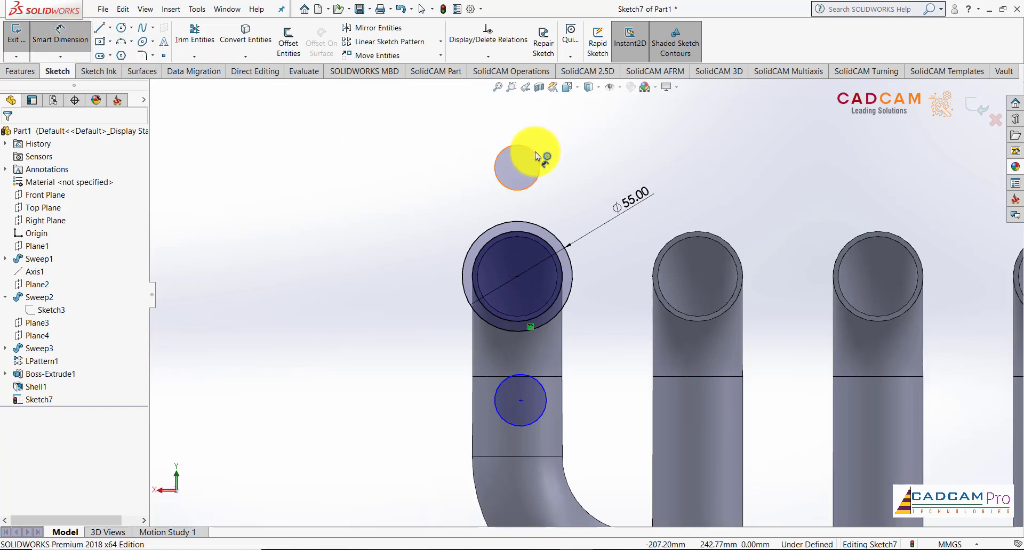
click(589, 115)
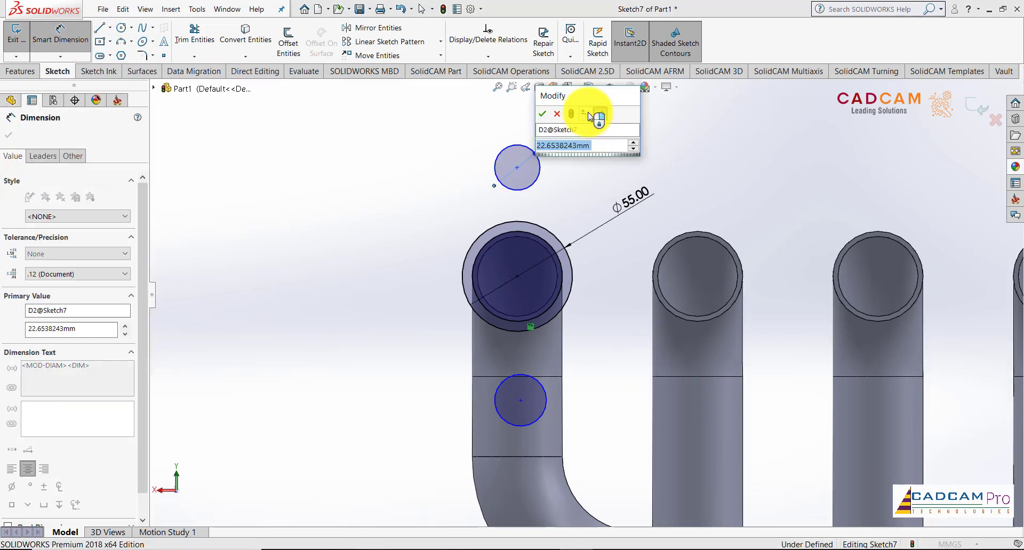
text(20)
key(Return)
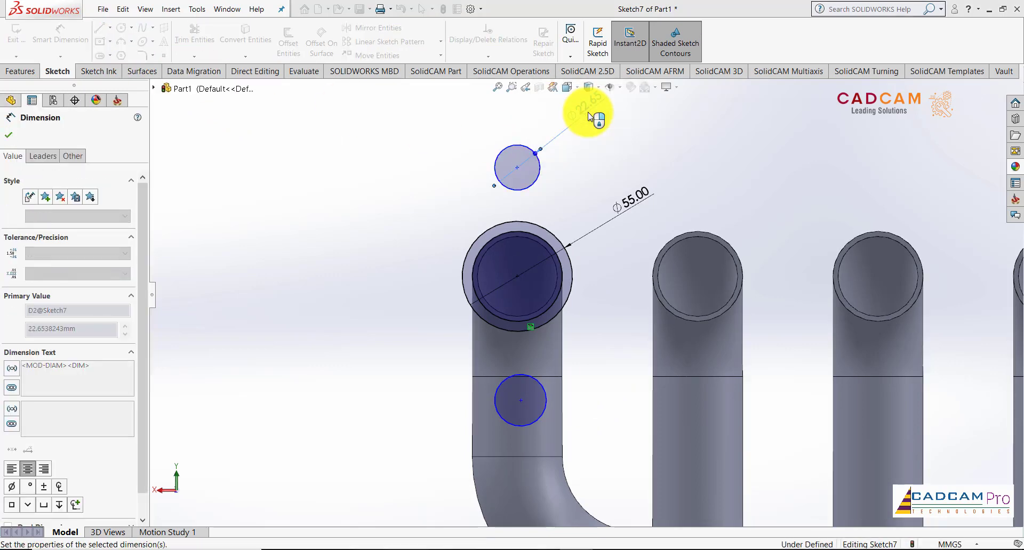
click(547, 391)
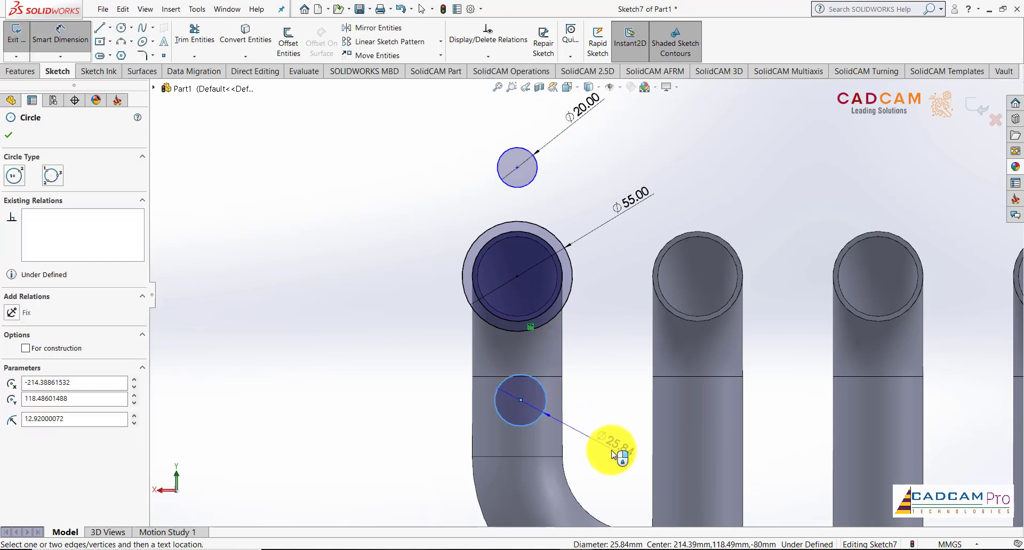
click(612, 454)
text(20)
key(Return)
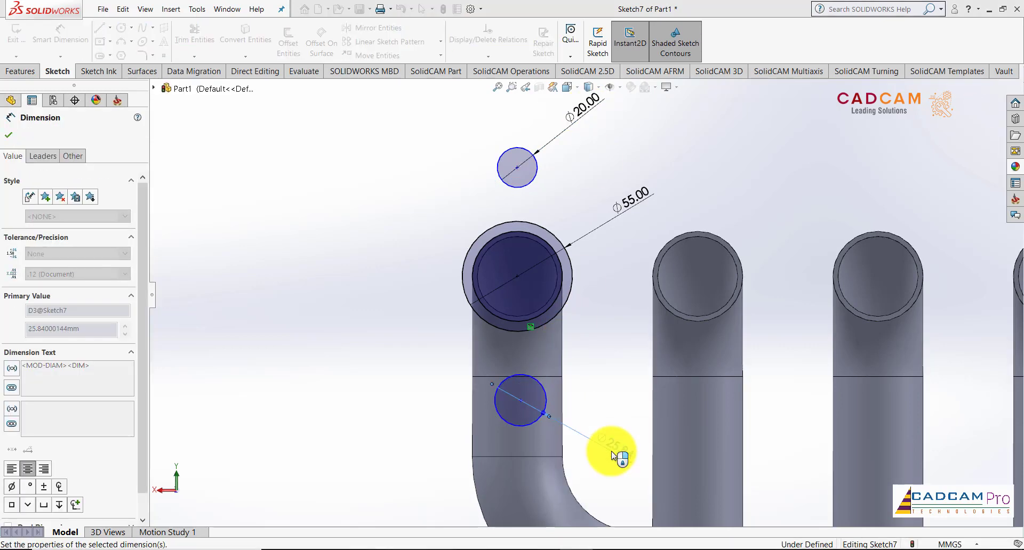
key(Escape)
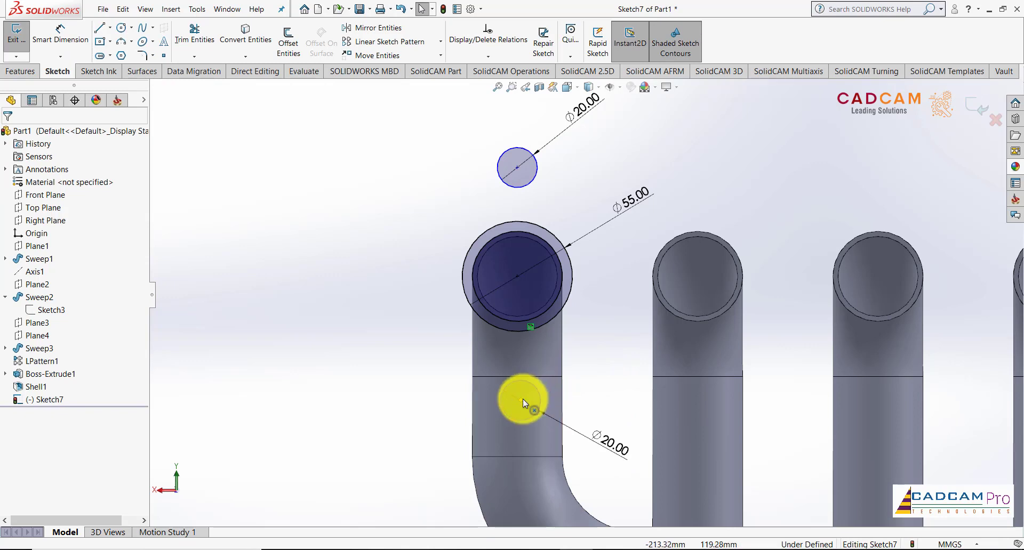
Align the two Ø20 circle centres and the Ø55 centre vertically.
click(521, 400)
ctrl+click(516, 168)
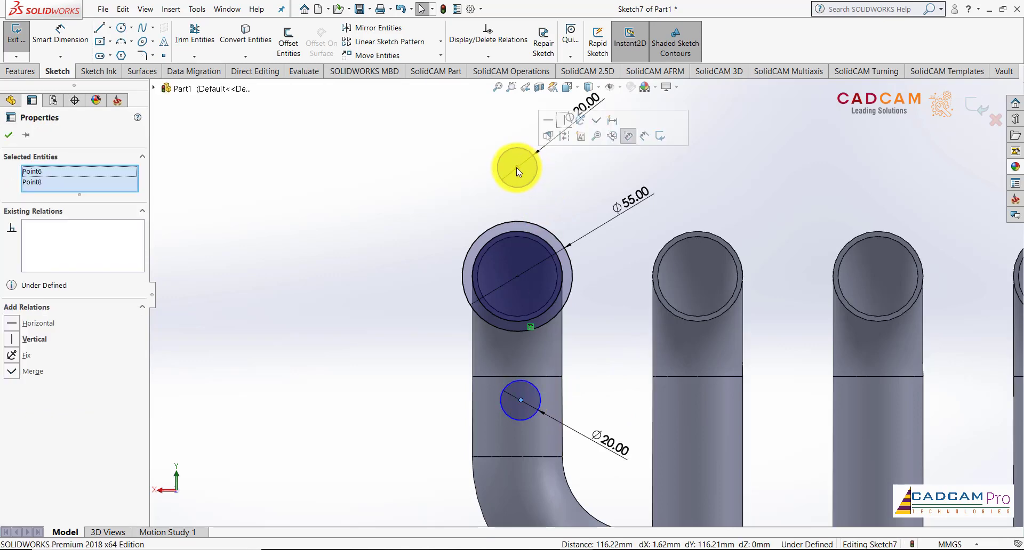
click(564, 120)
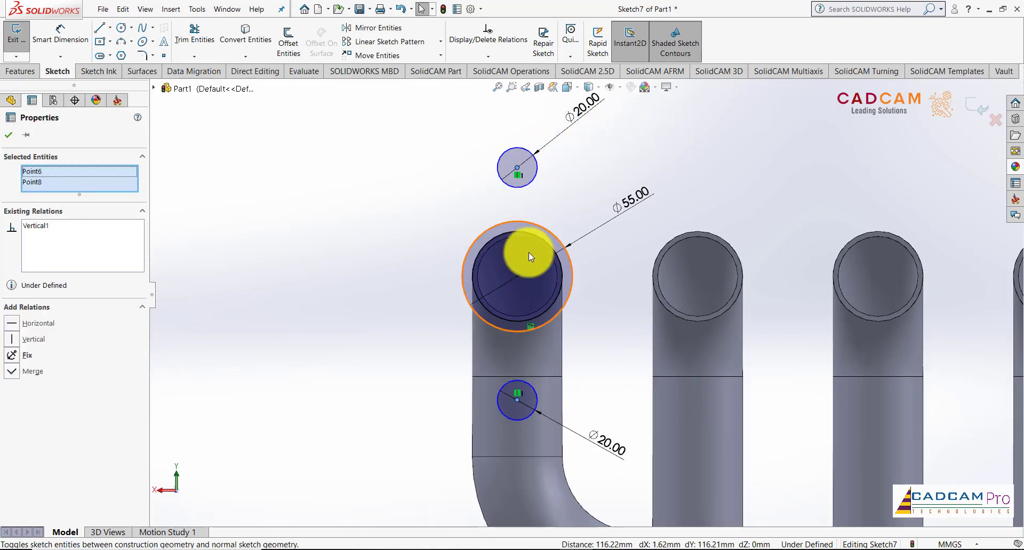
click(517, 276)
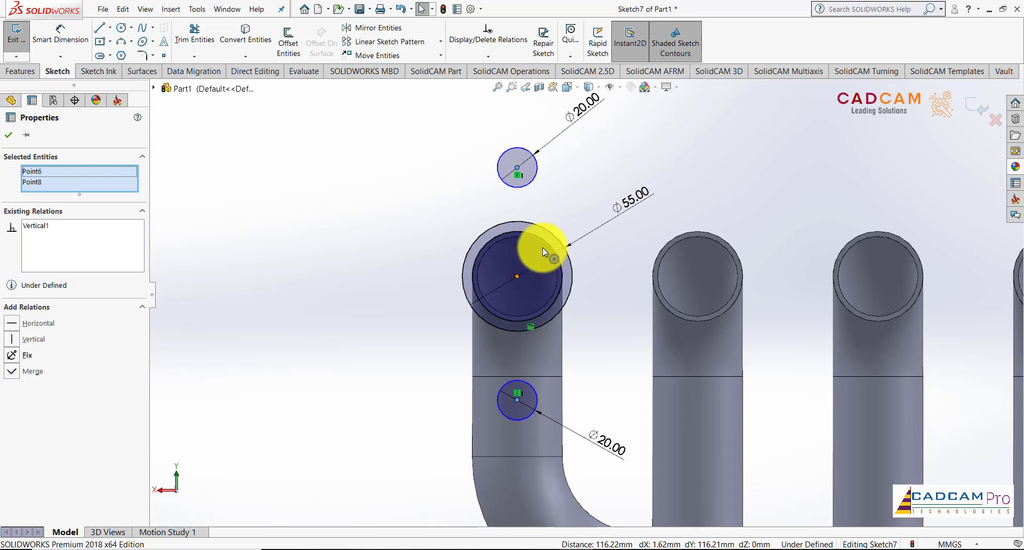
ctrl+click(517, 168)
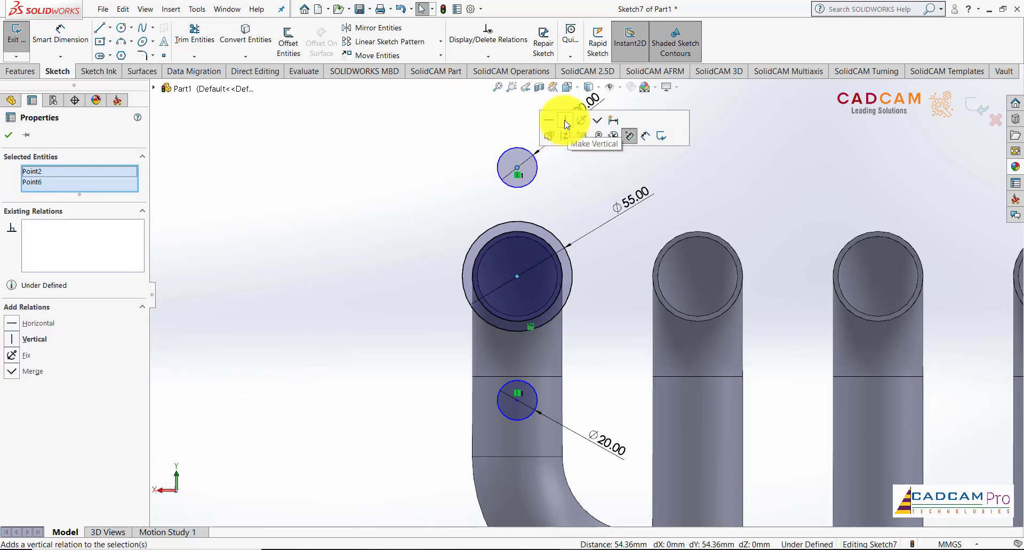
click(565, 120)
click(580, 199)
Dimension the small circle centres 70 mm apart and the lower one 35 mm from the Ø55 centre.
click(61, 36)
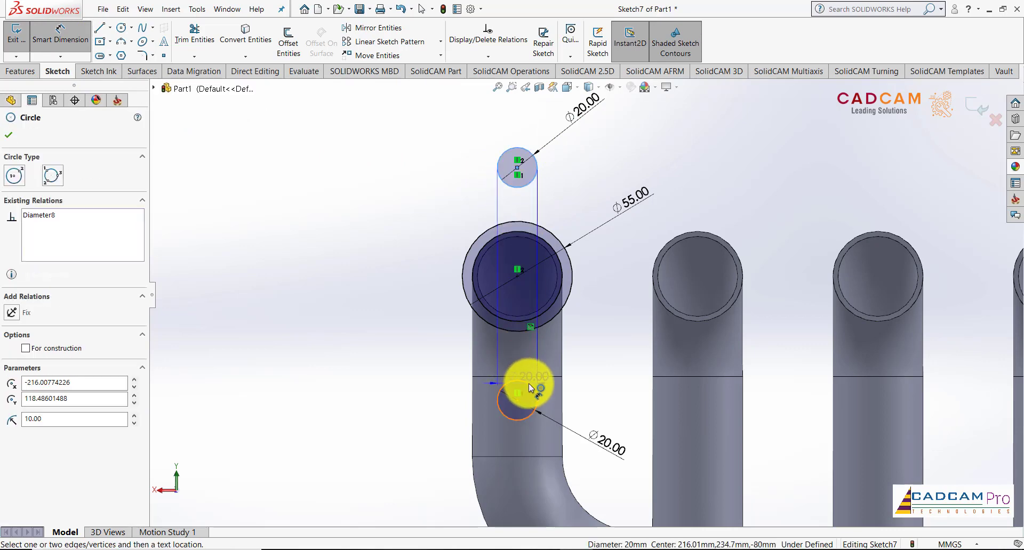
click(529, 383)
click(371, 283)
text(70)
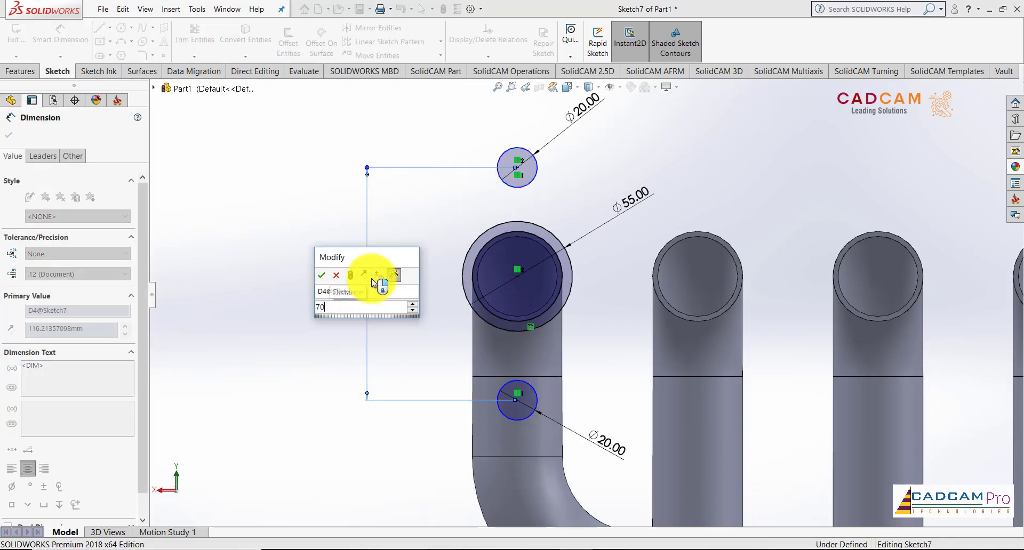
key(Return)
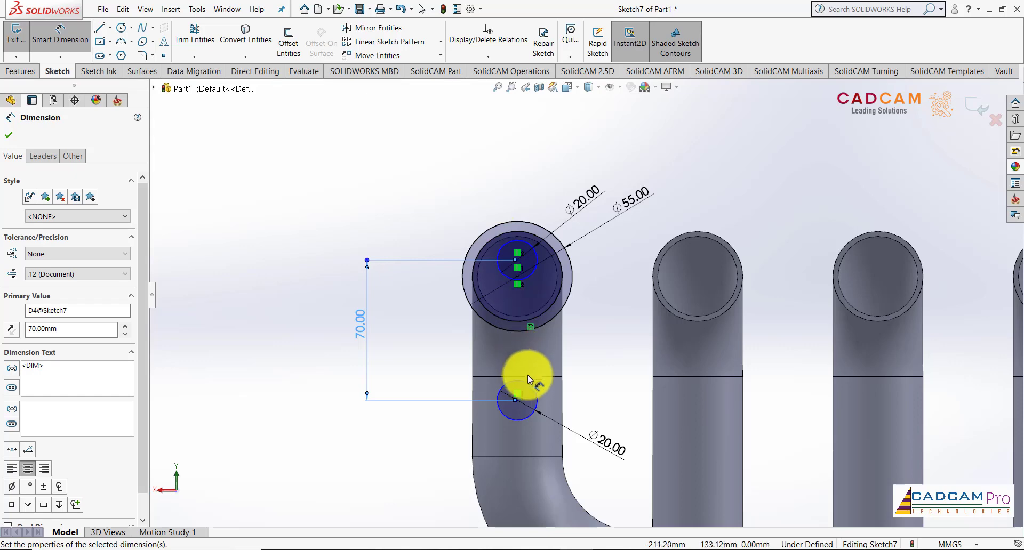
click(530, 385)
click(563, 311)
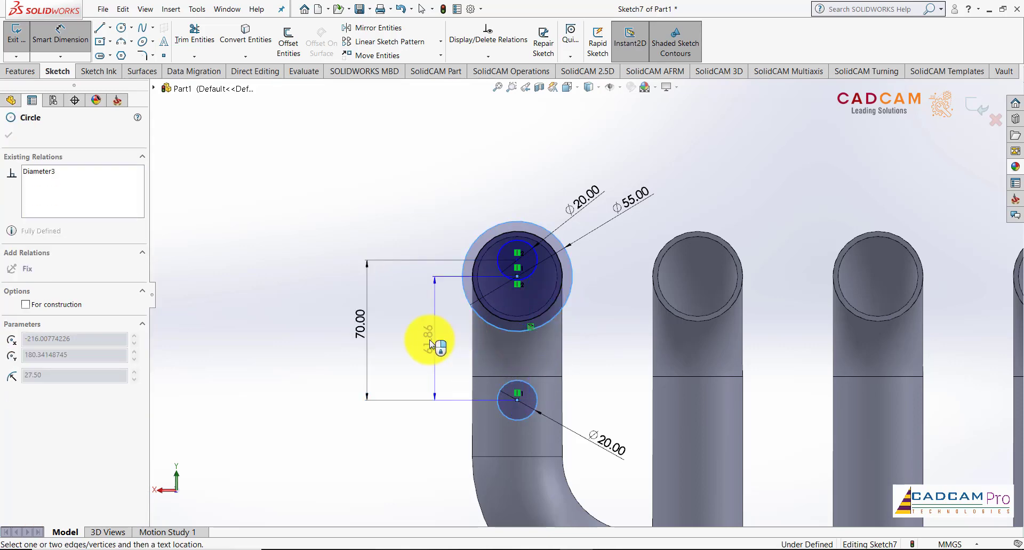
click(431, 344)
key(Return)
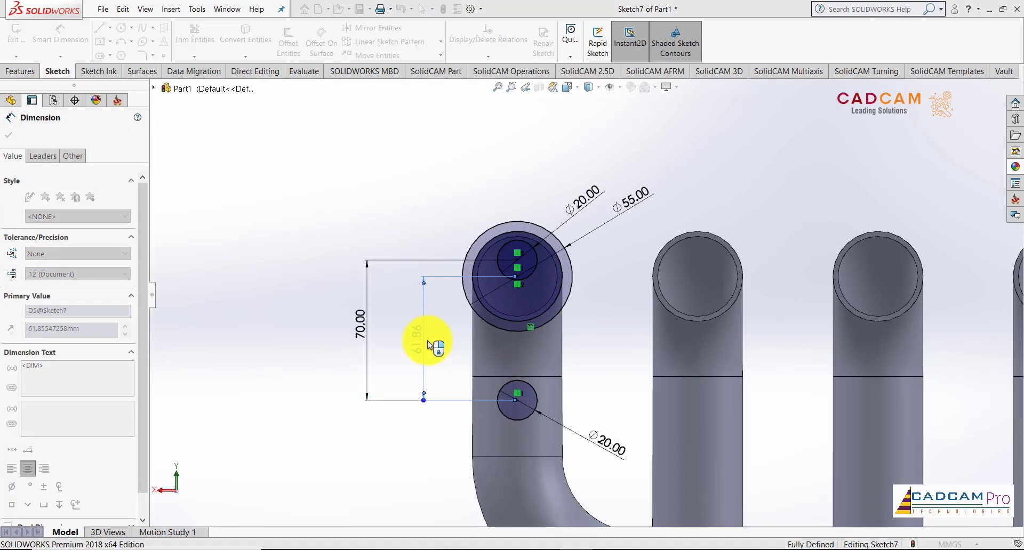
click(440, 178)
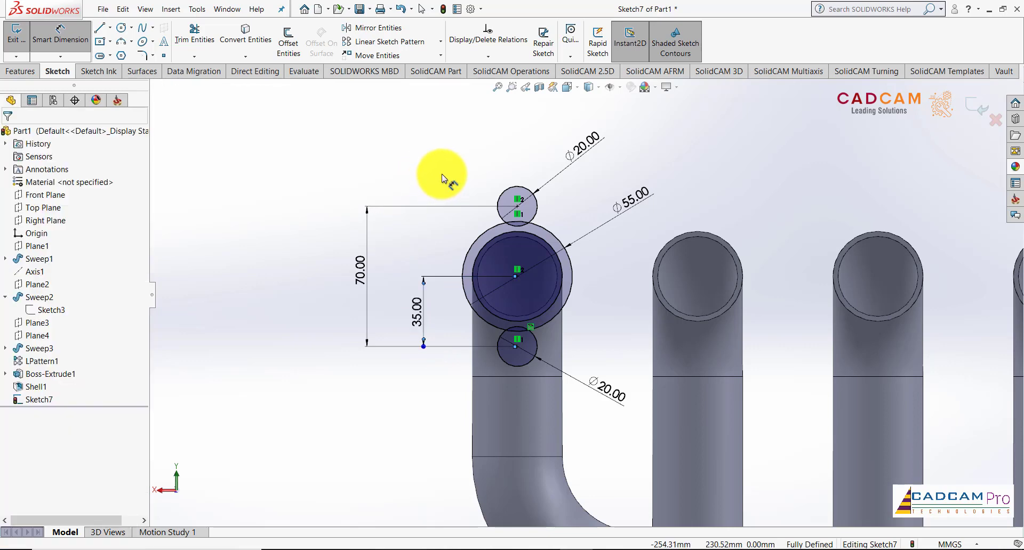
scroll(564, 248, down, 2)
Draw lines on both sides joining the ⌀55 circle to the upper ⌀20 circle.
click(100, 28)
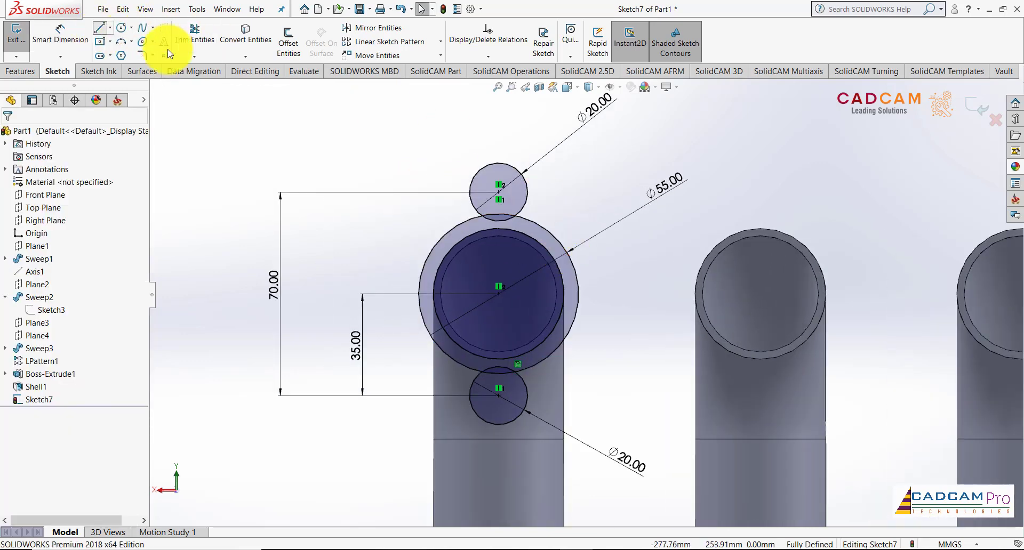
scroll(427, 176, down, 2)
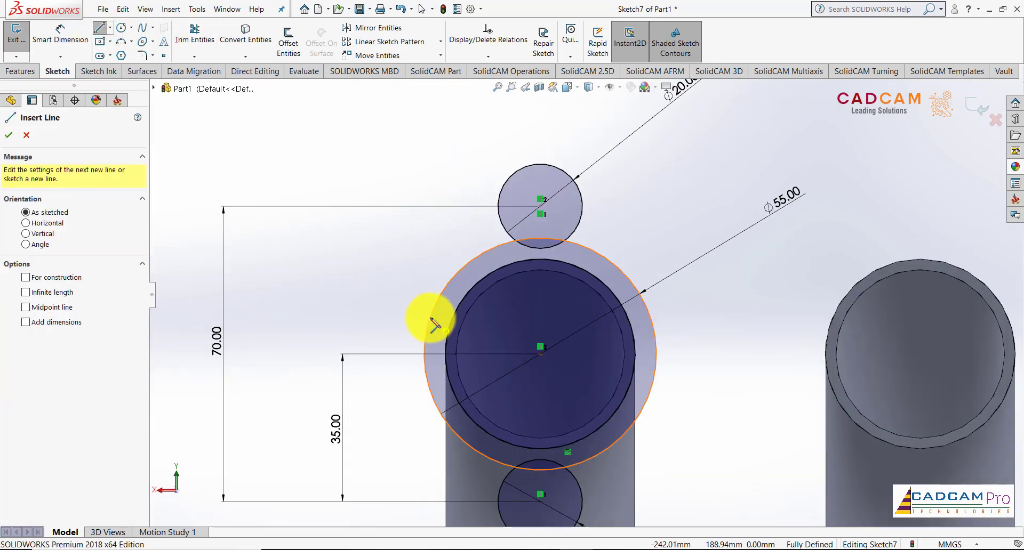
click(441, 288)
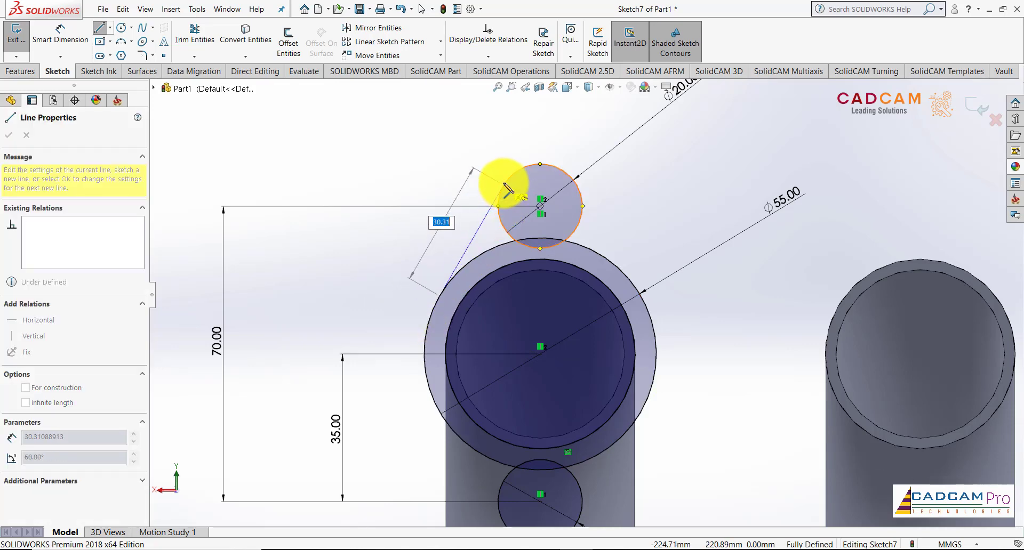
click(504, 186)
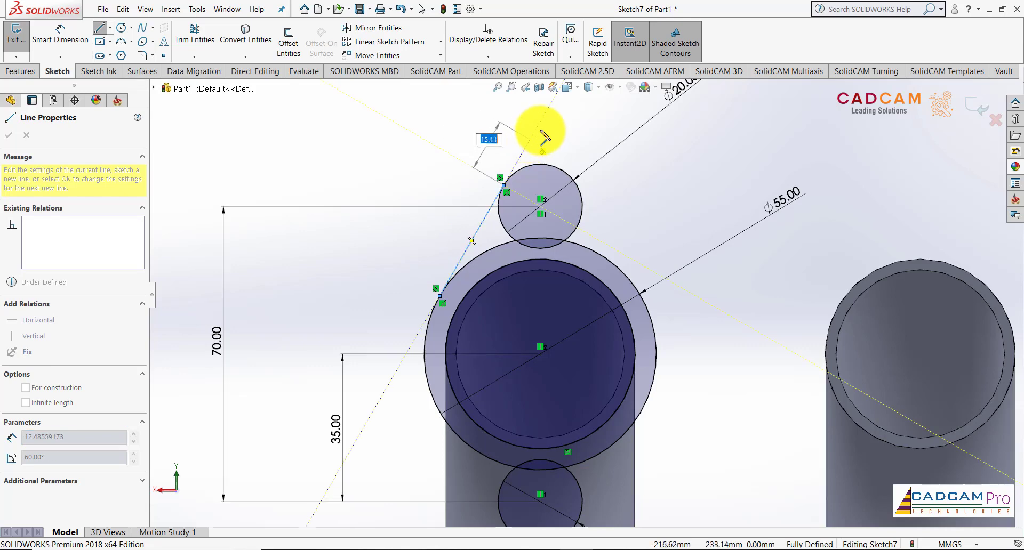
key(Escape)
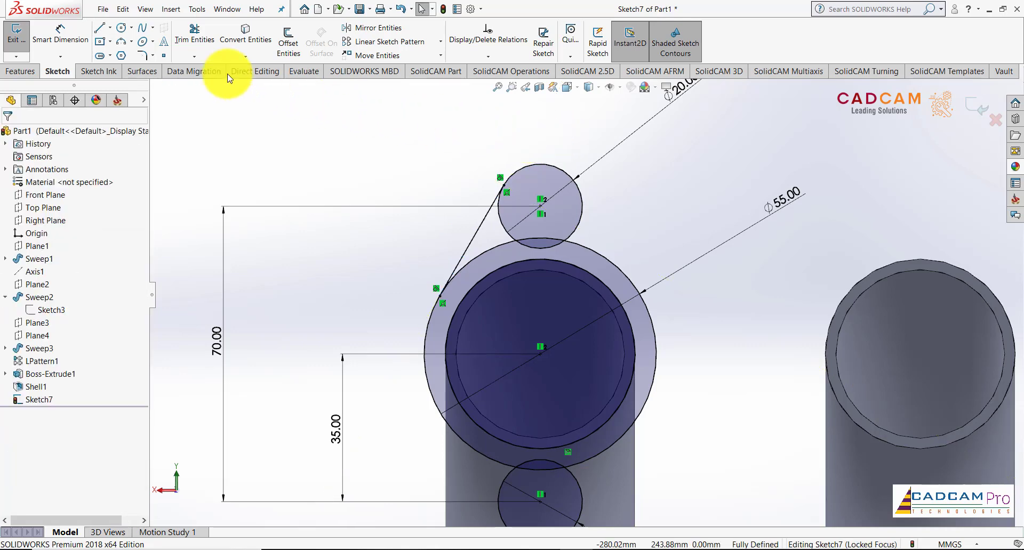
click(100, 28)
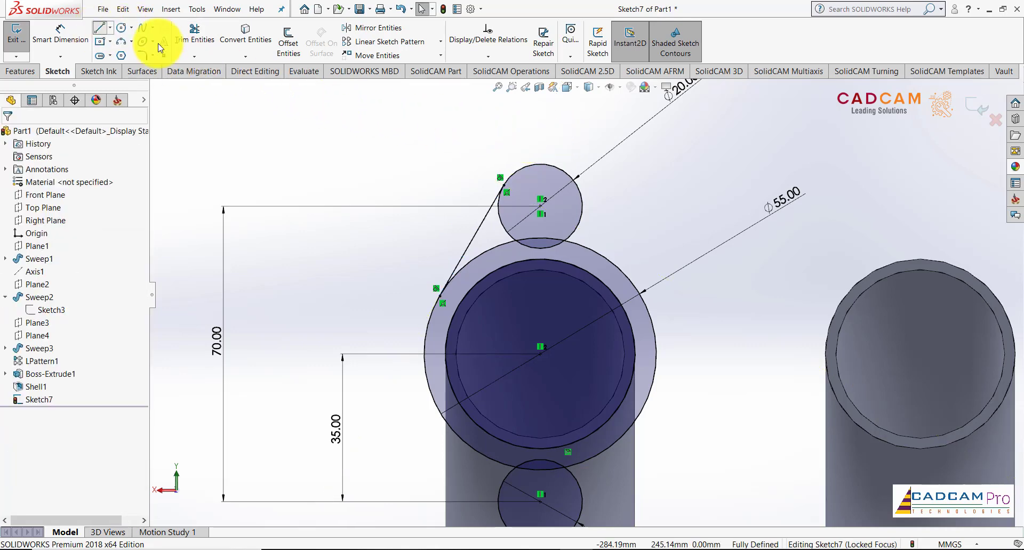
click(582, 194)
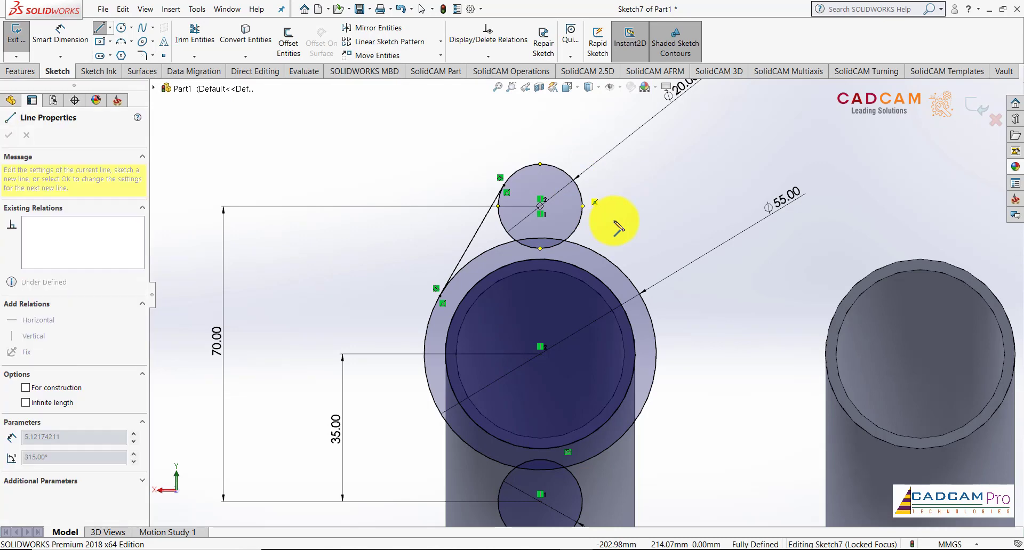
click(653, 321)
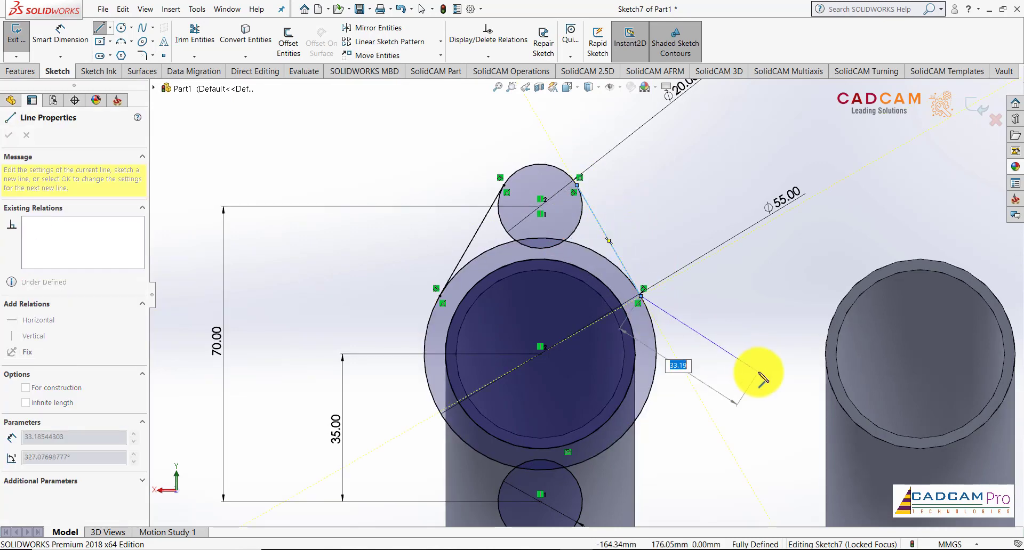
key(Escape)
Draw right and left lines from the lower ⌀20 circle up to the ⌀55 circle.
scroll(683, 342, up, 3)
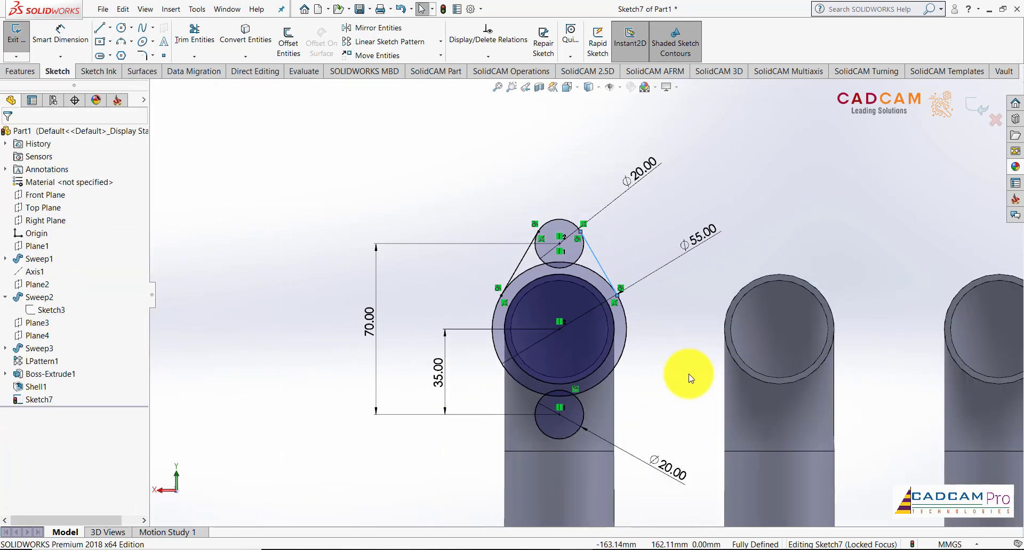
scroll(631, 377, down, 2)
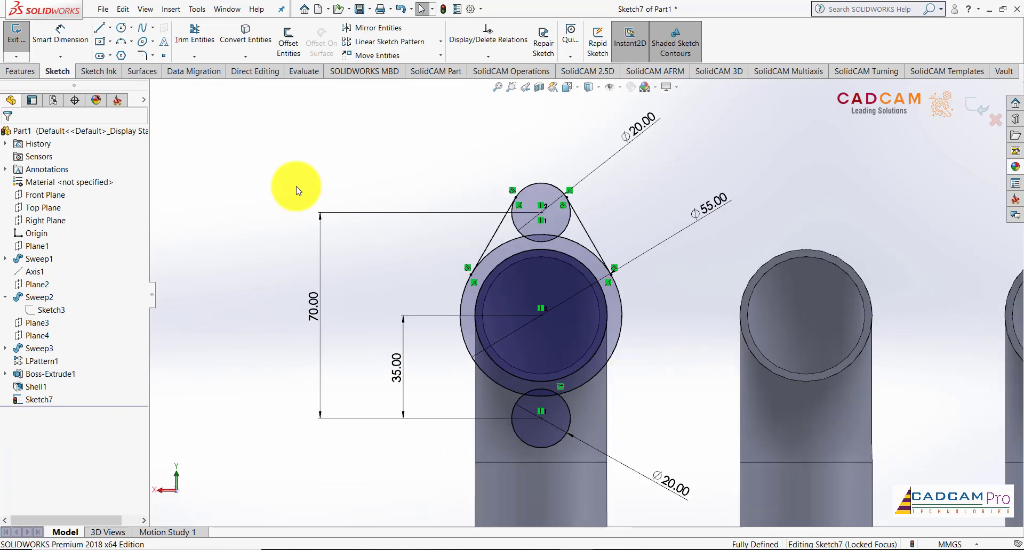
click(101, 32)
scroll(653, 400, down, 2)
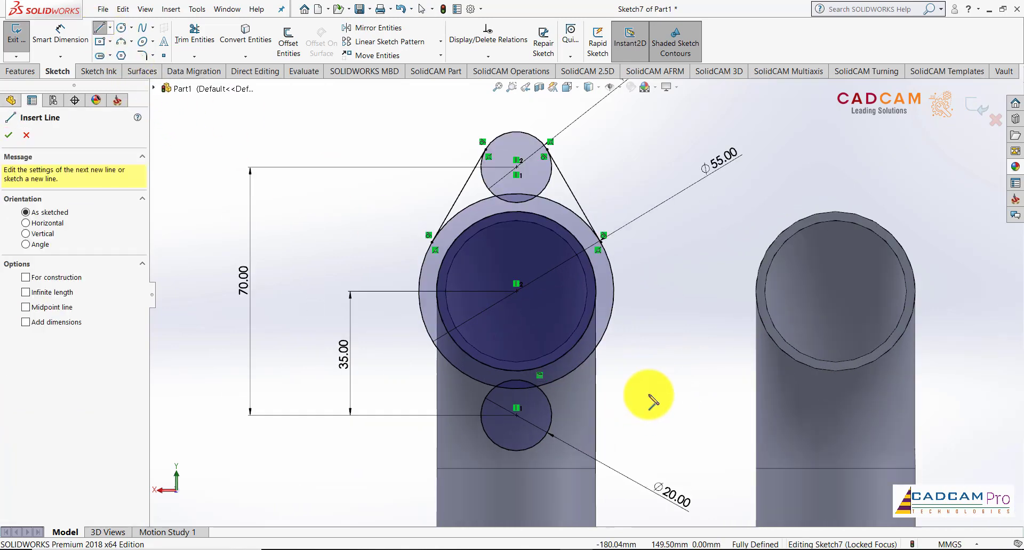
click(551, 430)
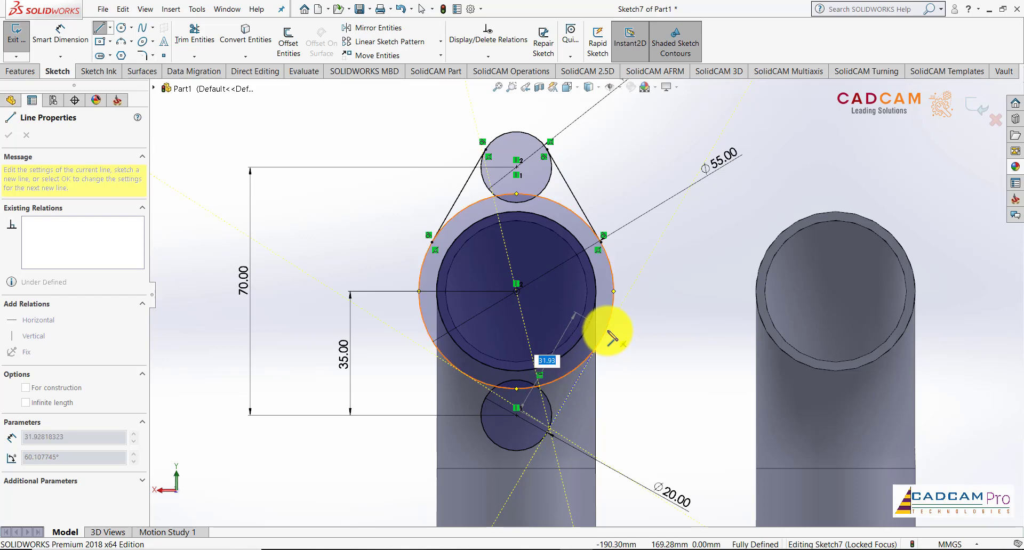
click(602, 343)
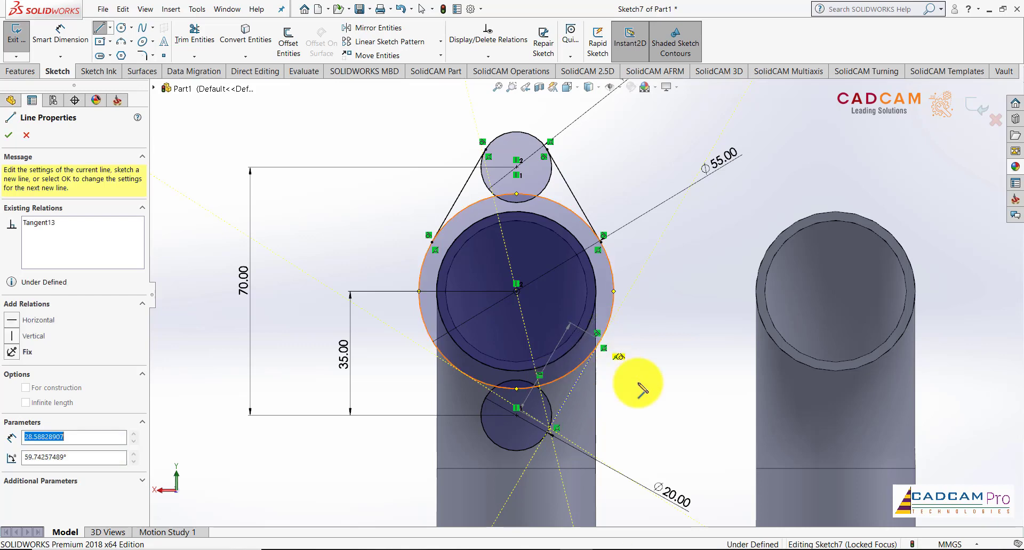
key(Escape)
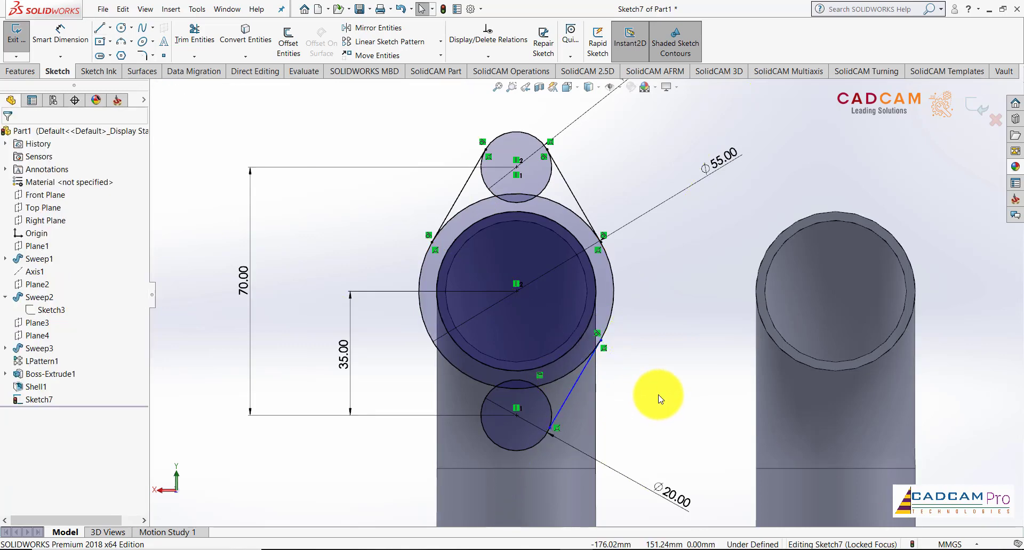
click(99, 28)
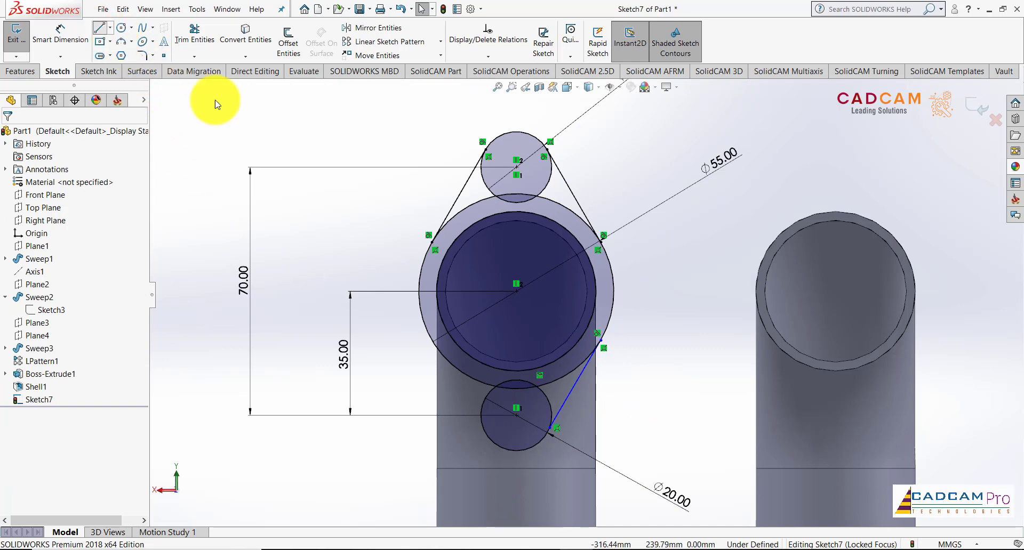
scroll(411, 374, down, 2)
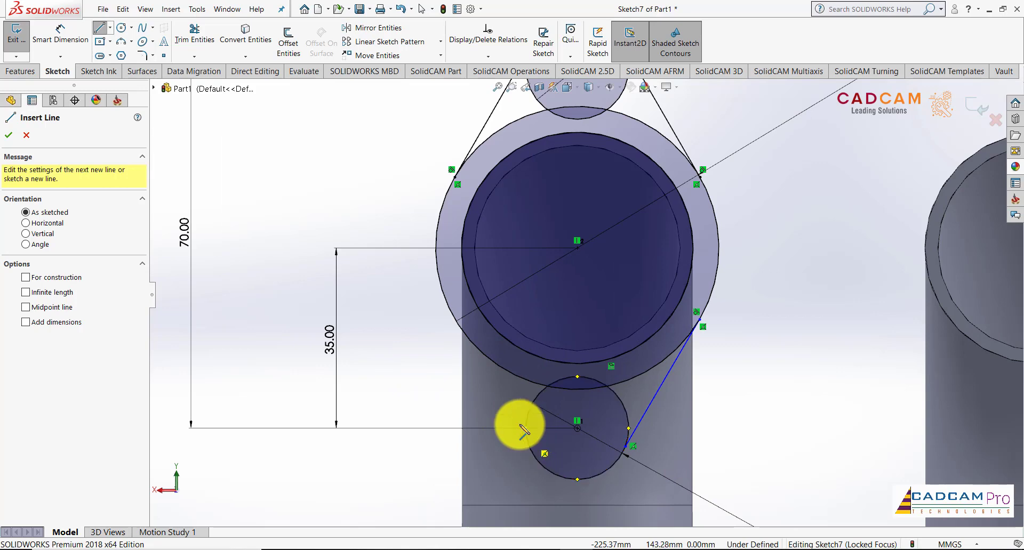
click(526, 428)
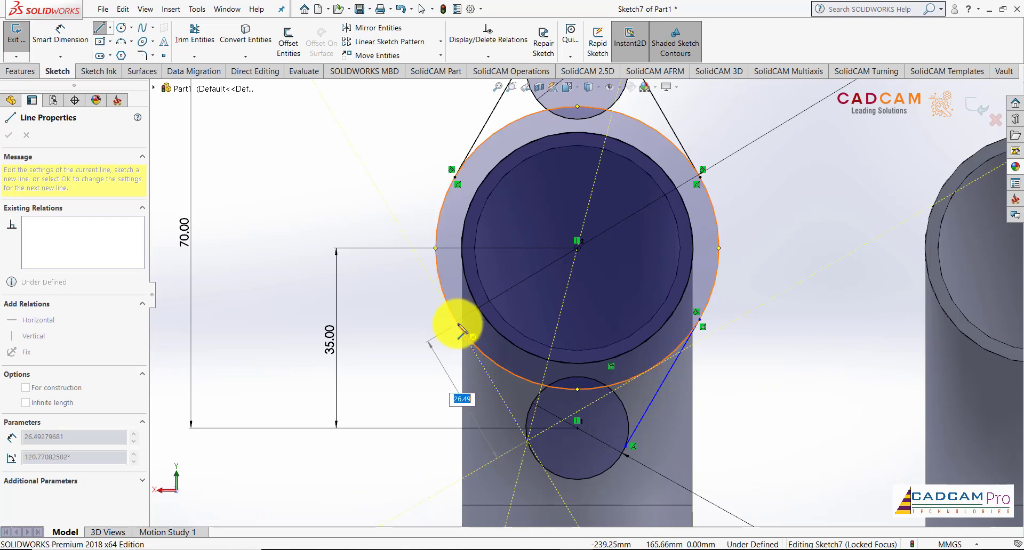
click(456, 320)
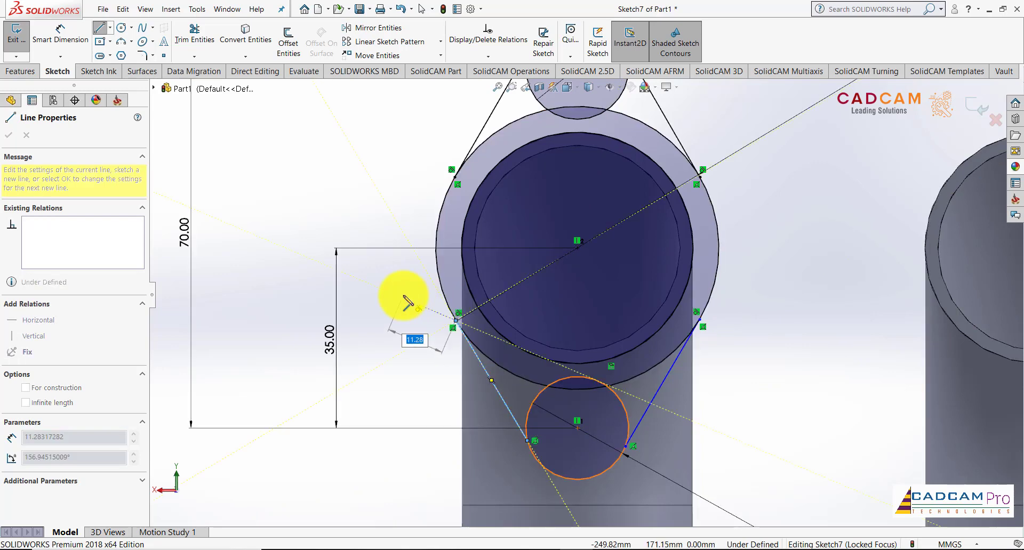
key(Escape)
scroll(504, 316, up, 3)
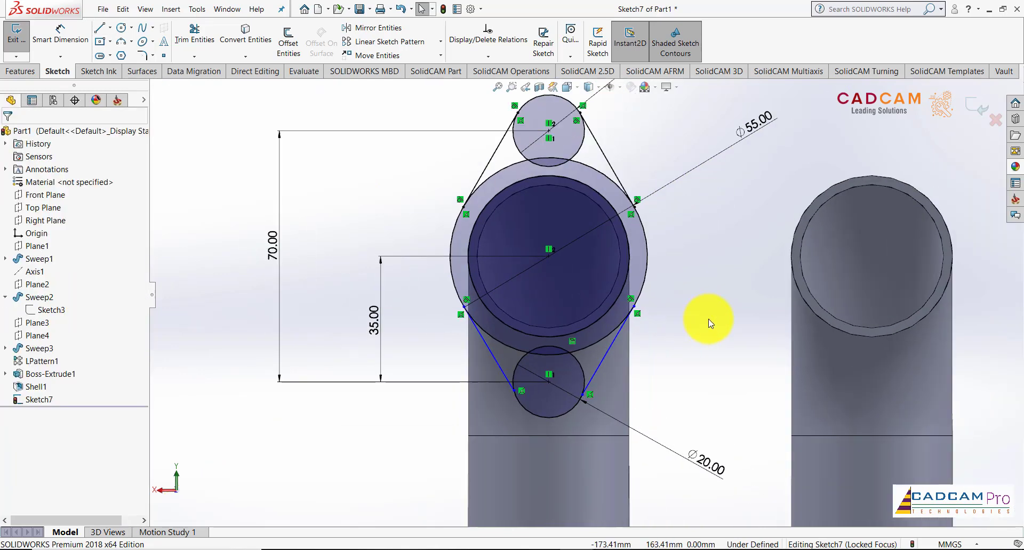
scroll(590, 343, down, 2)
Make the lower right line tangent to the lower ⌀20 circle.
click(590, 344)
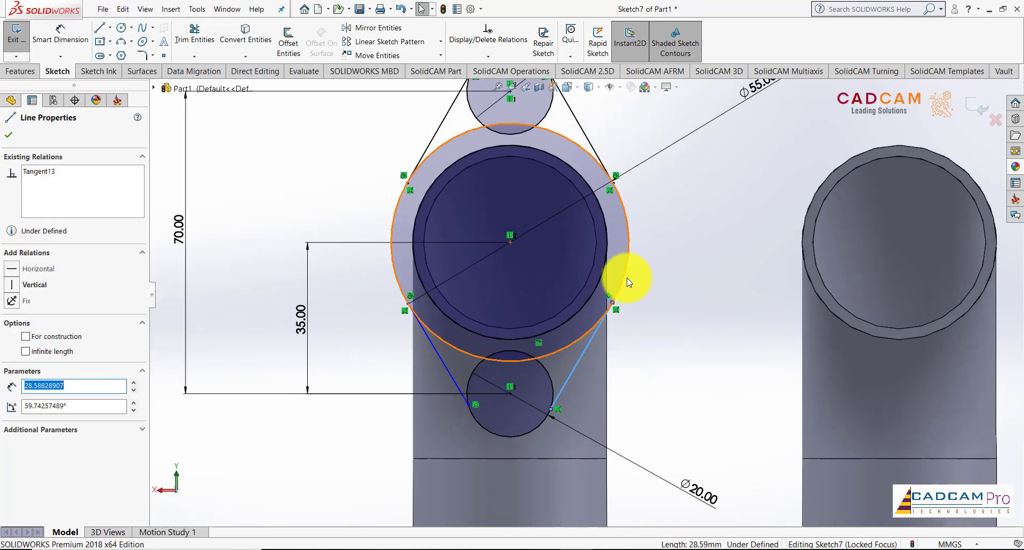
ctrl+click(661, 283)
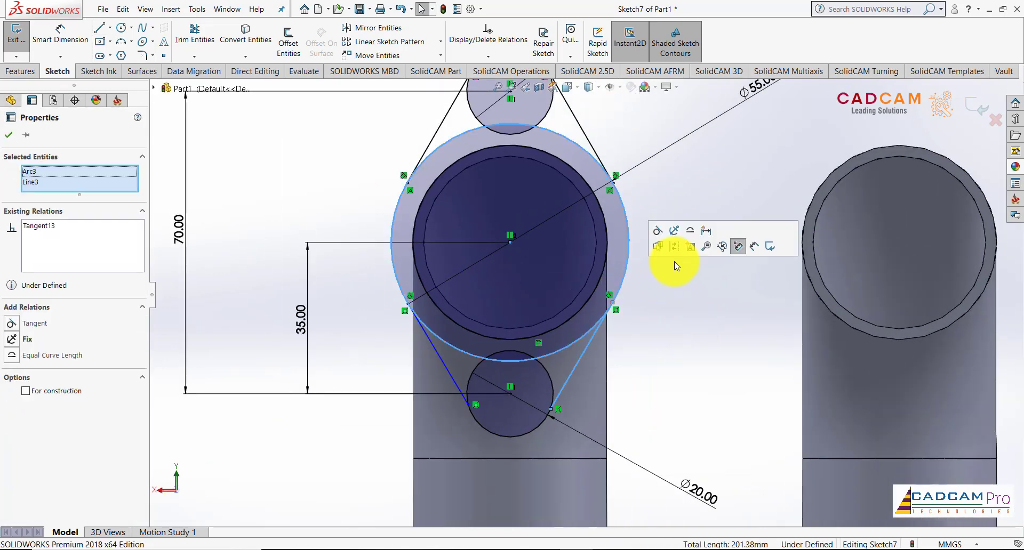
click(667, 347)
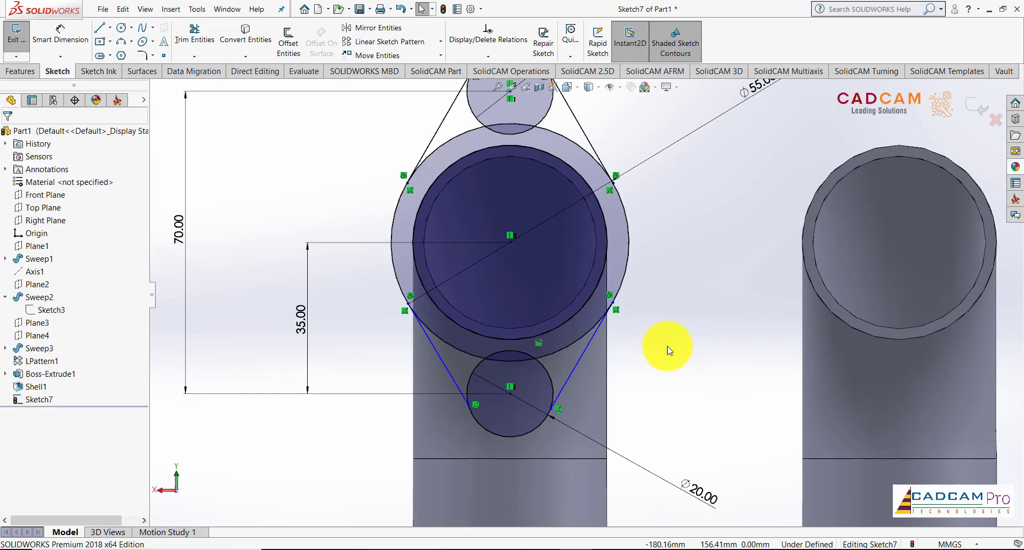
click(568, 375)
ctrl+click(554, 379)
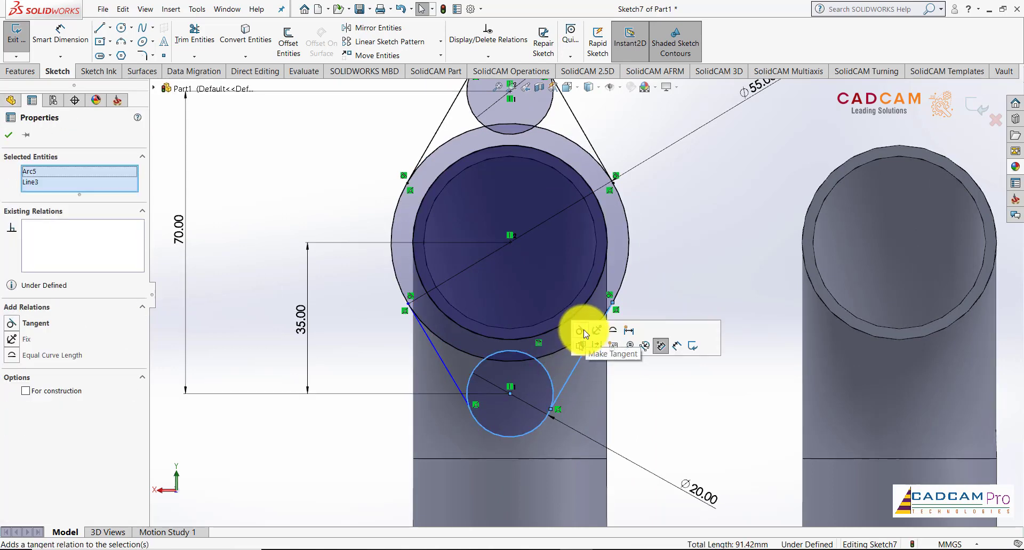
click(580, 331)
click(660, 414)
Make the lower left line tangent to the lower ⌀20 circle.
click(451, 377)
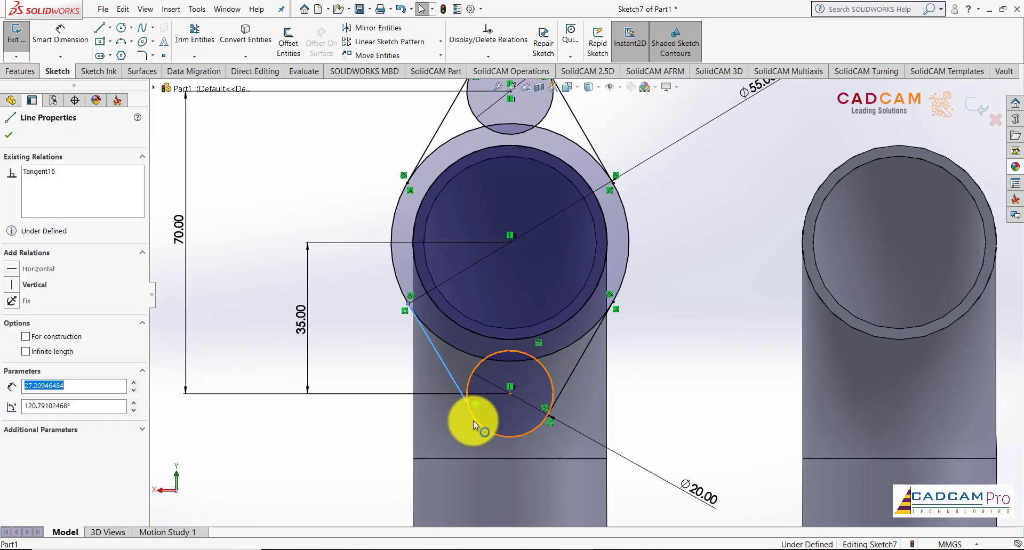
ctrl+click(473, 422)
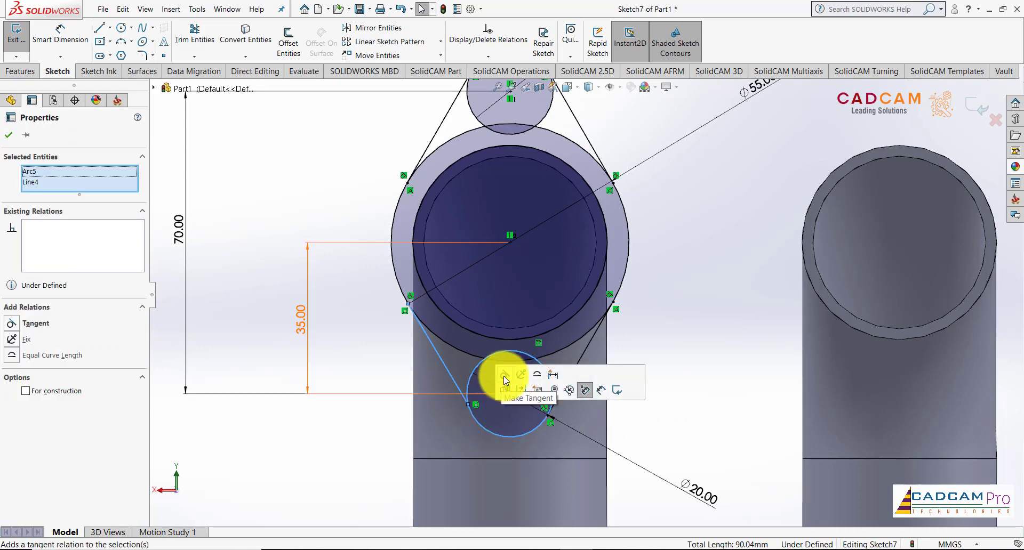
click(504, 375)
click(640, 367)
scroll(618, 354, up, 2)
scroll(629, 205, down, 1)
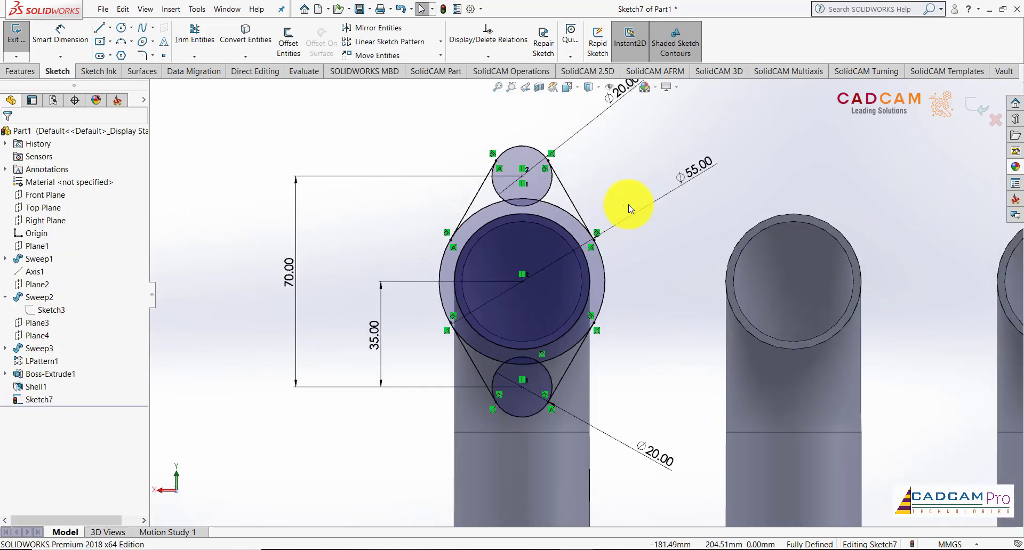
scroll(590, 208, down, 1)
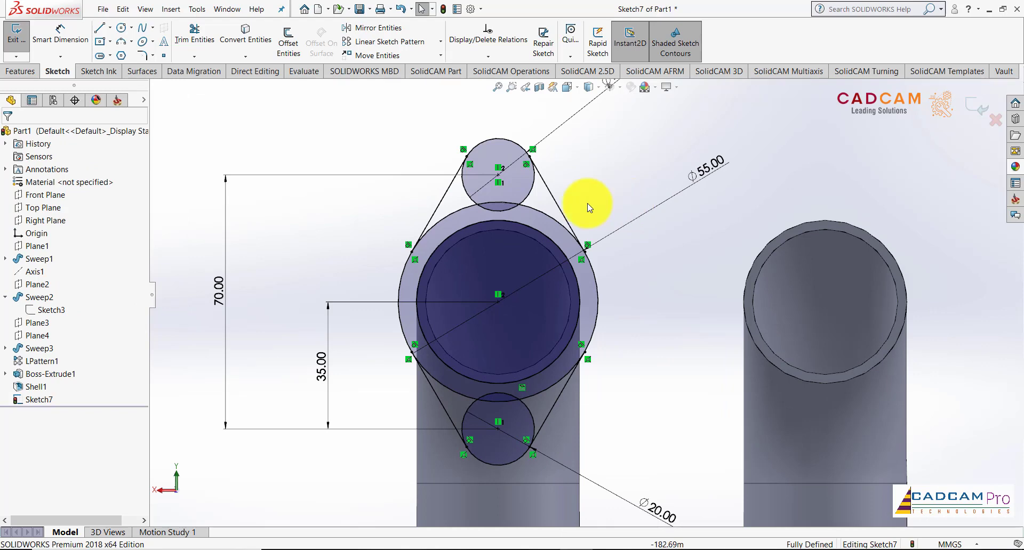
Sketch hole circles concentric with the top and bottom ⌀20 lobes.
click(122, 27)
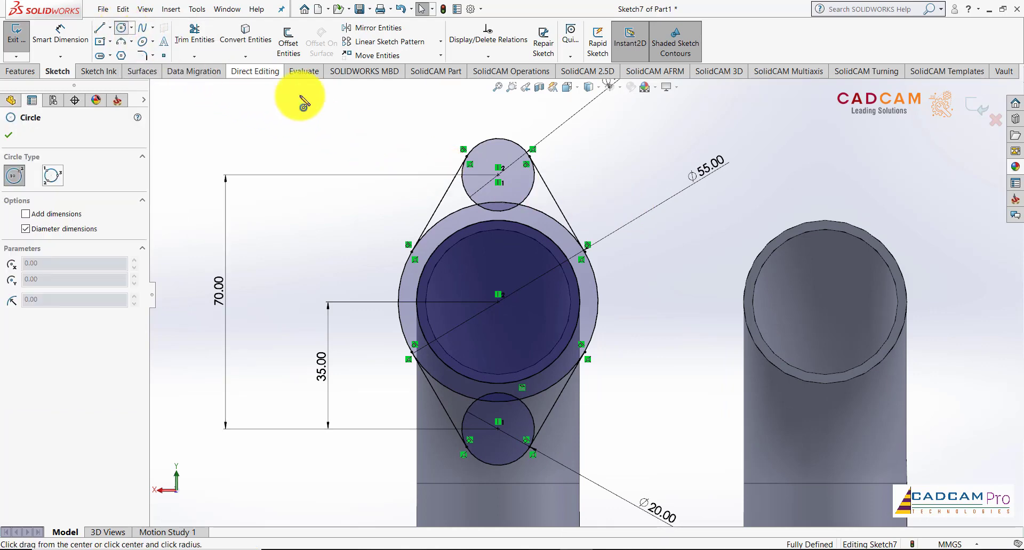
click(502, 181)
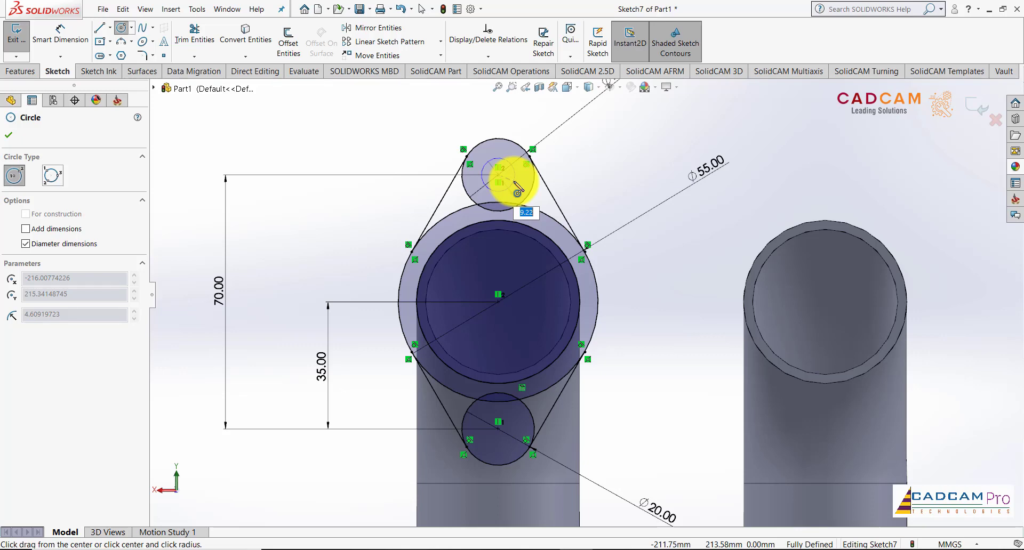
click(517, 184)
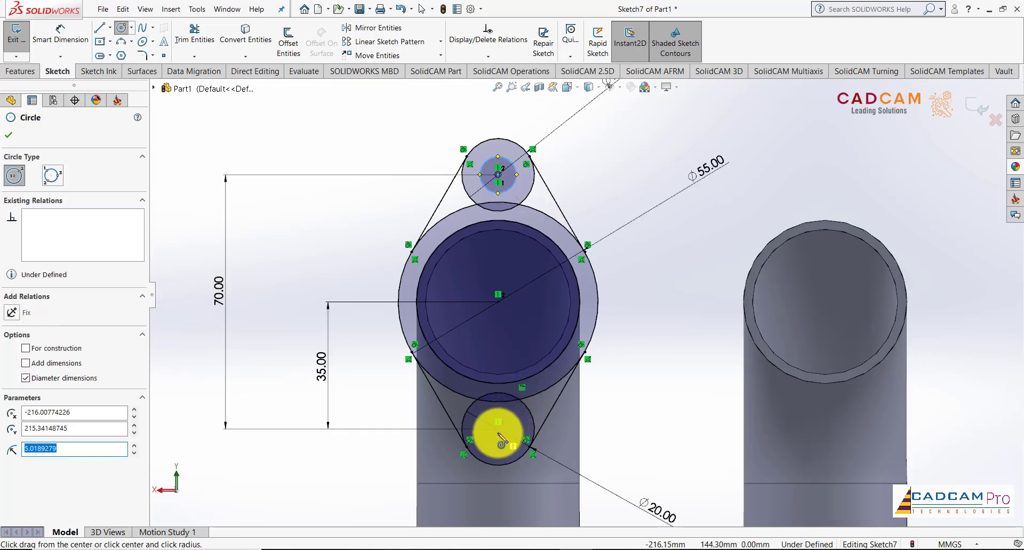
drag(499, 431, 513, 431)
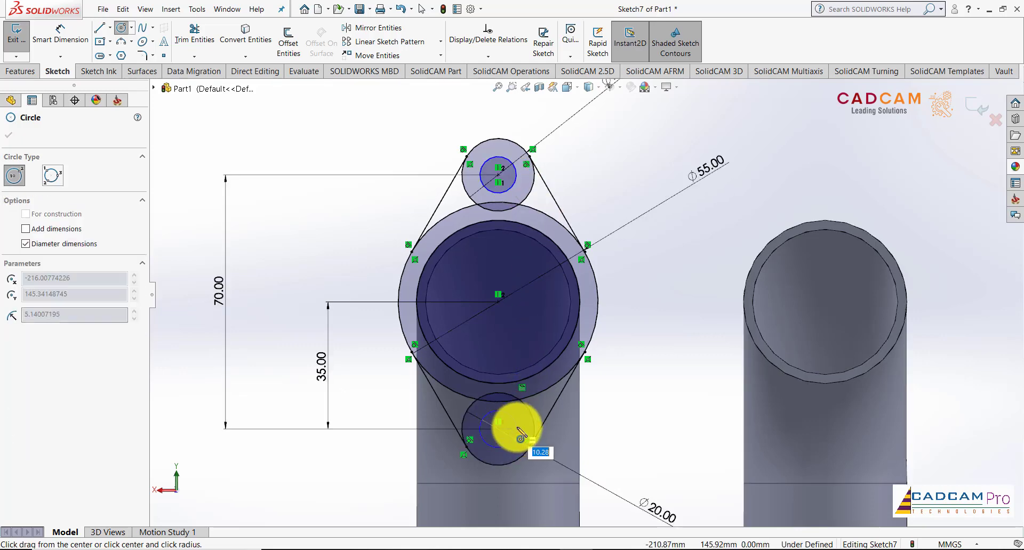
click(517, 429)
Dimension the top hole circle to ⌀11.25 mm.
click(60, 33)
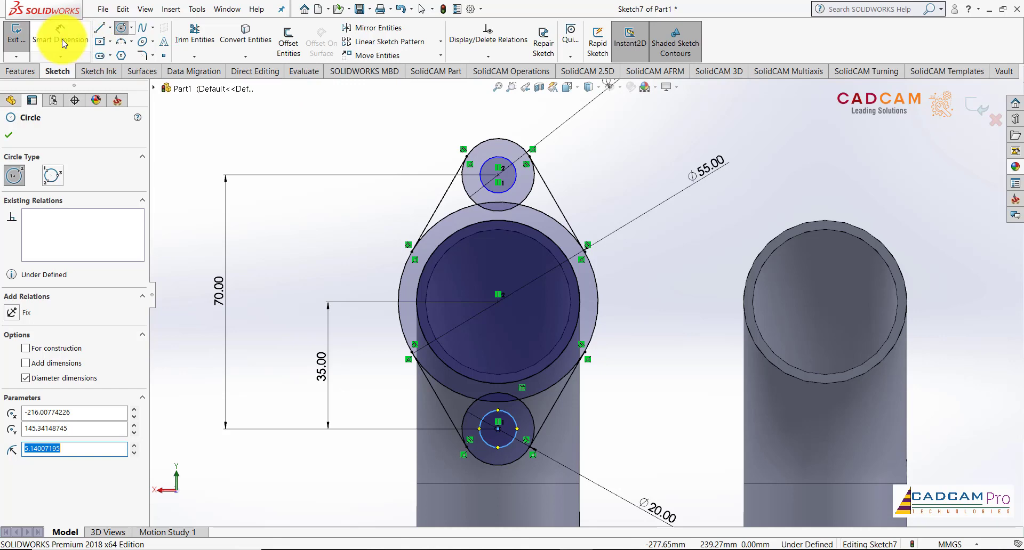
click(511, 163)
click(424, 121)
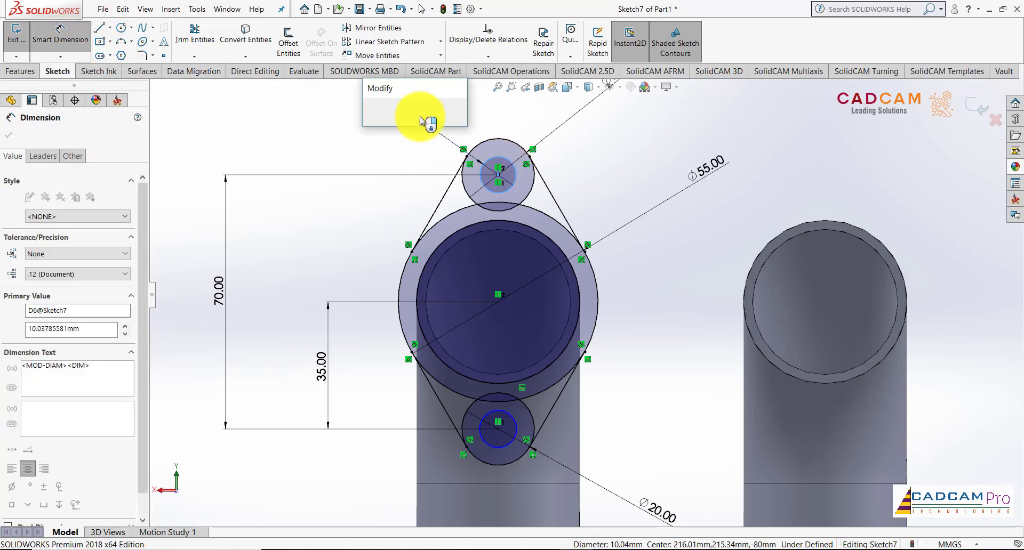
text(10)
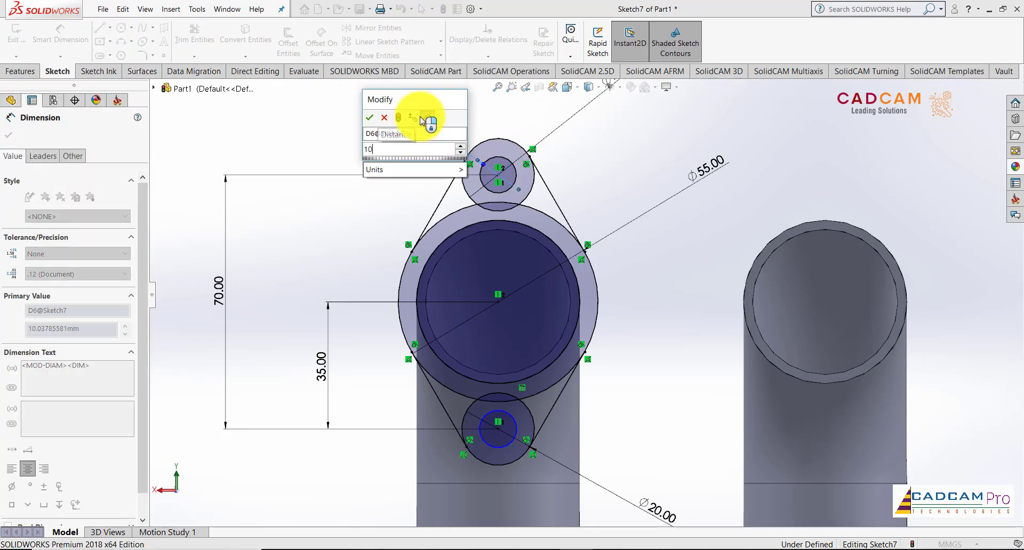
key(Return)
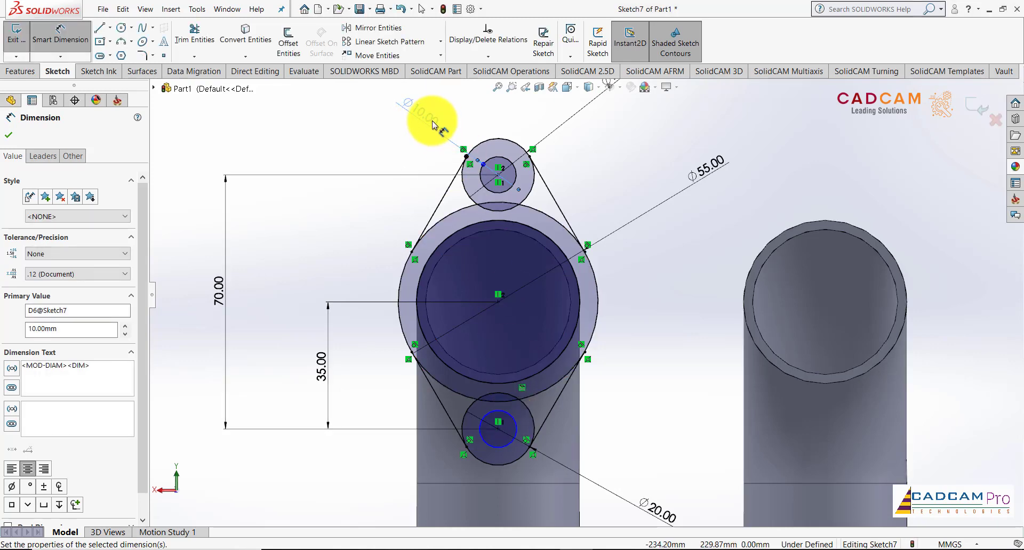
double_click(430, 119)
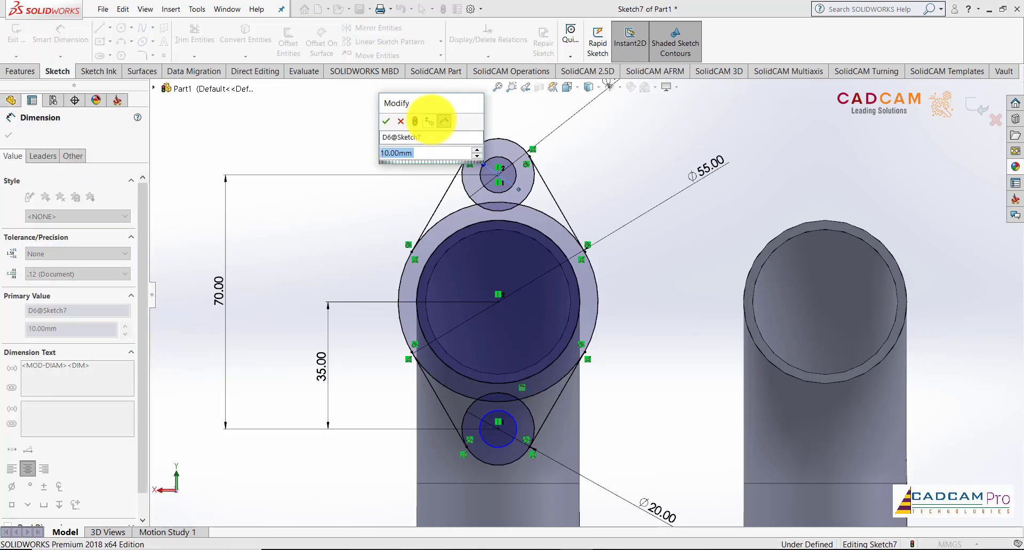
text(11.25)
key(Return)
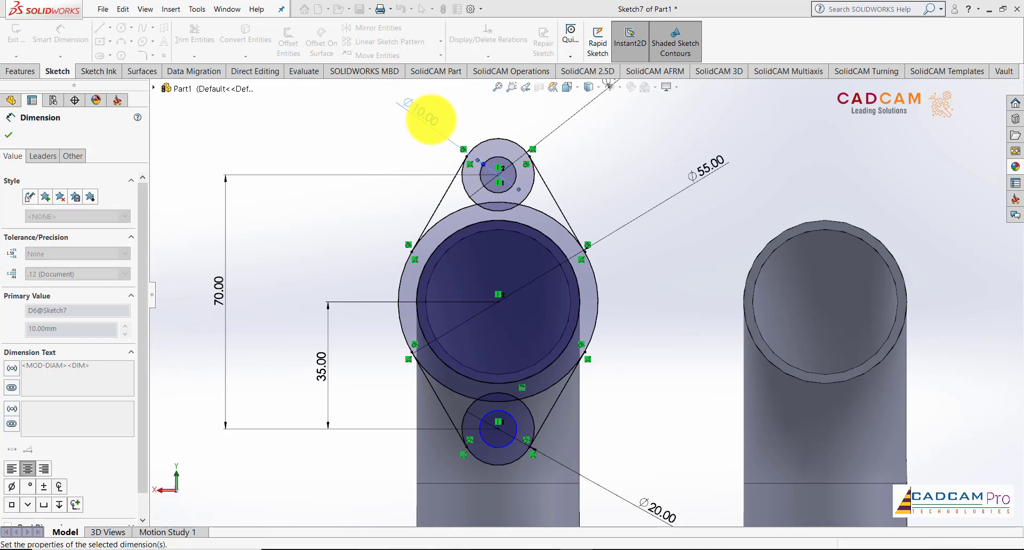
Dimension the lower hole circle to ⌀11.25 mm.
click(515, 427)
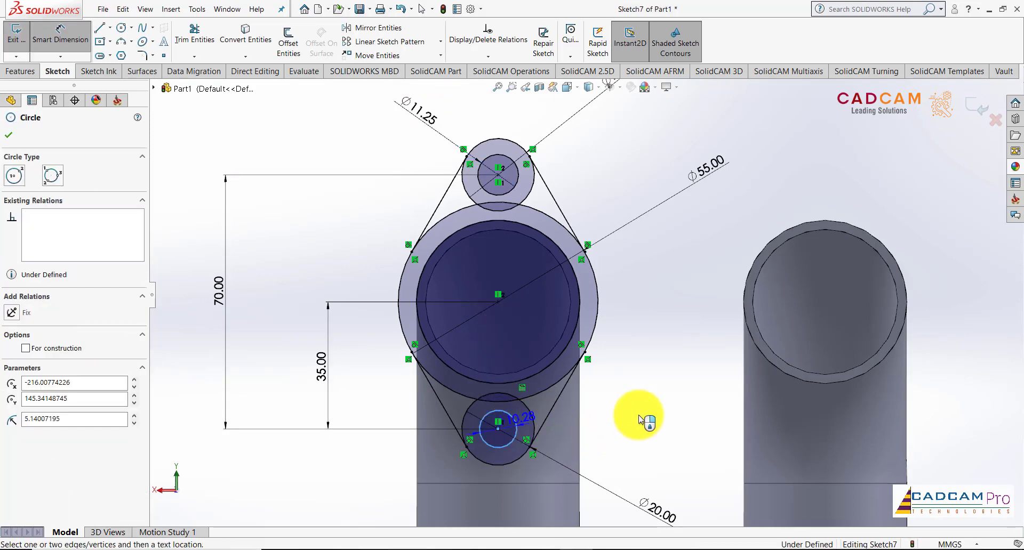
click(643, 416)
text(11.)
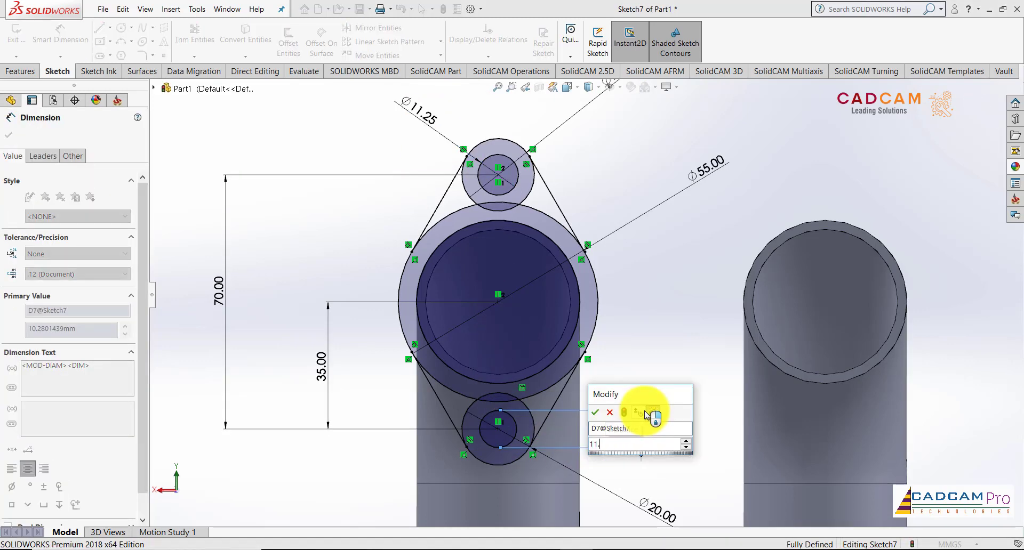
text(25)
key(Return)
key(Escape)
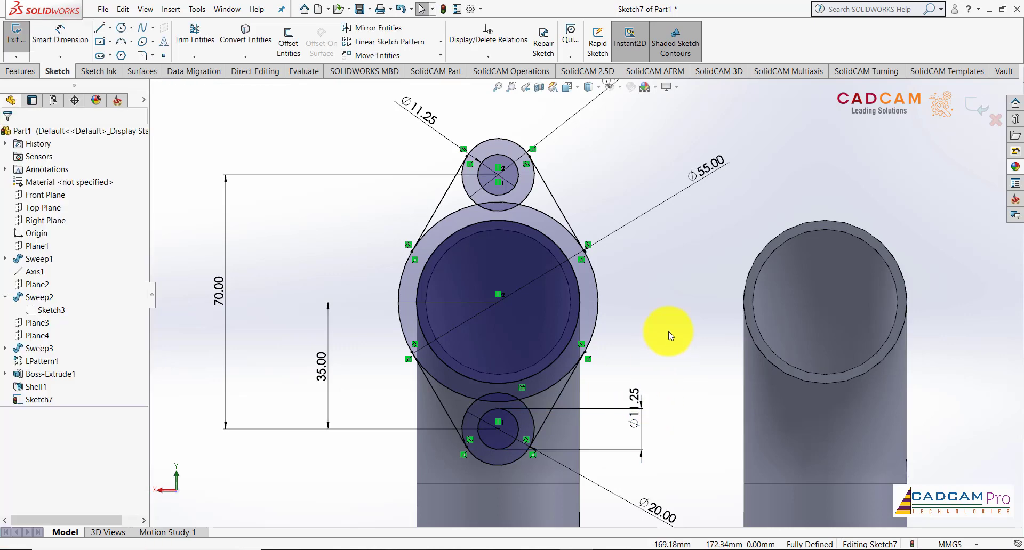
scroll(671, 335, up, 1)
scroll(662, 322, down, 1)
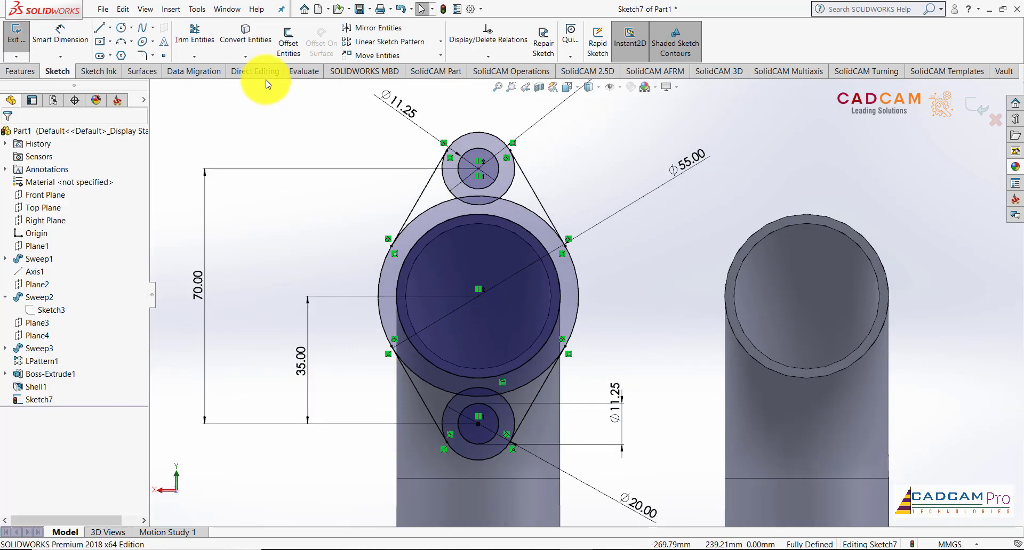
Trim the overlapping arcs of the ⌀20 and ⌀55 circles to form the flange outline.
click(194, 37)
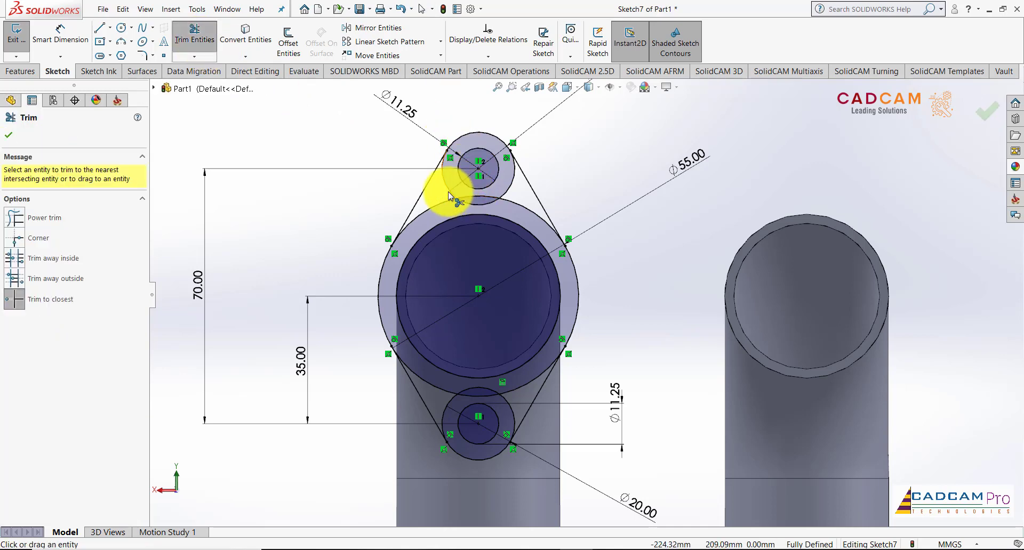
click(448, 191)
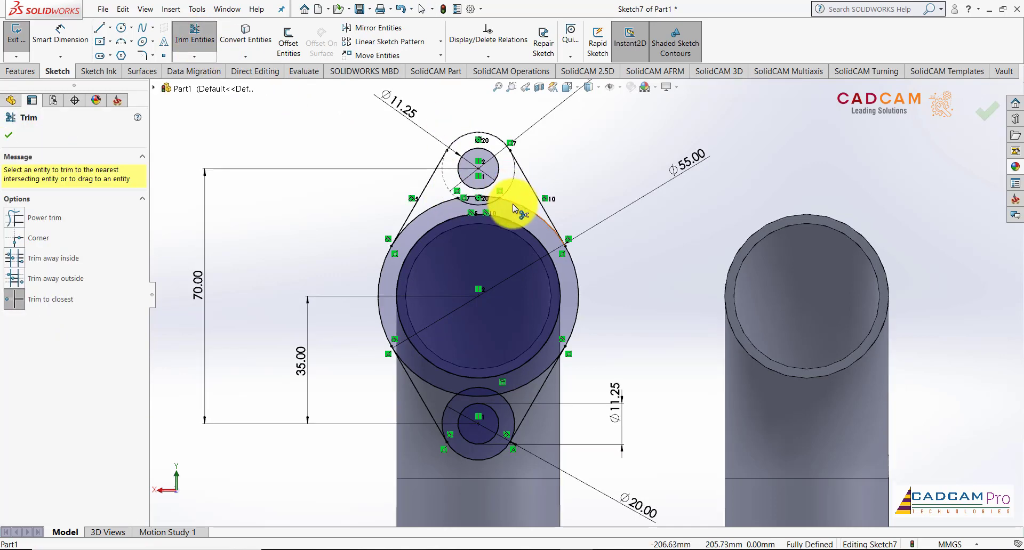
click(513, 208)
click(440, 213)
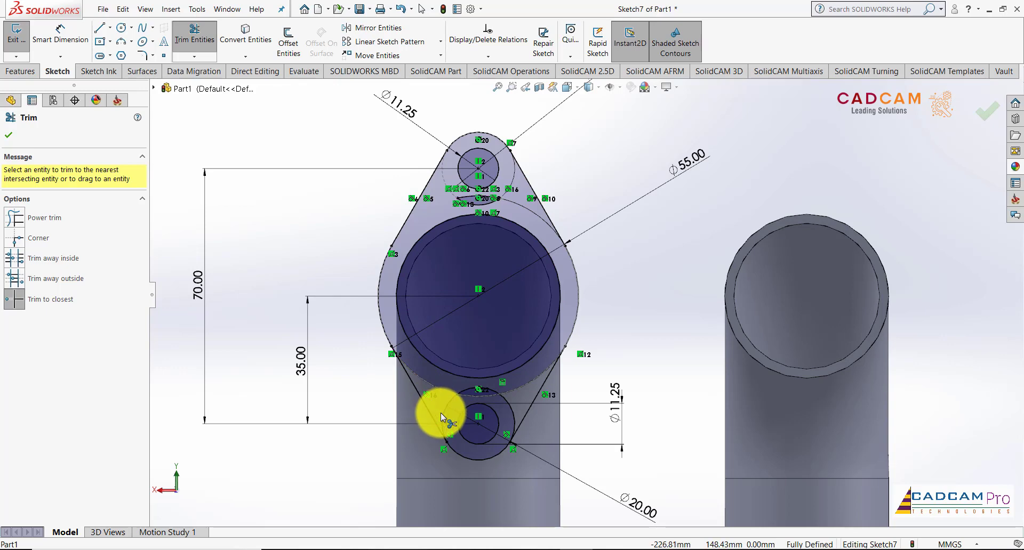
click(442, 413)
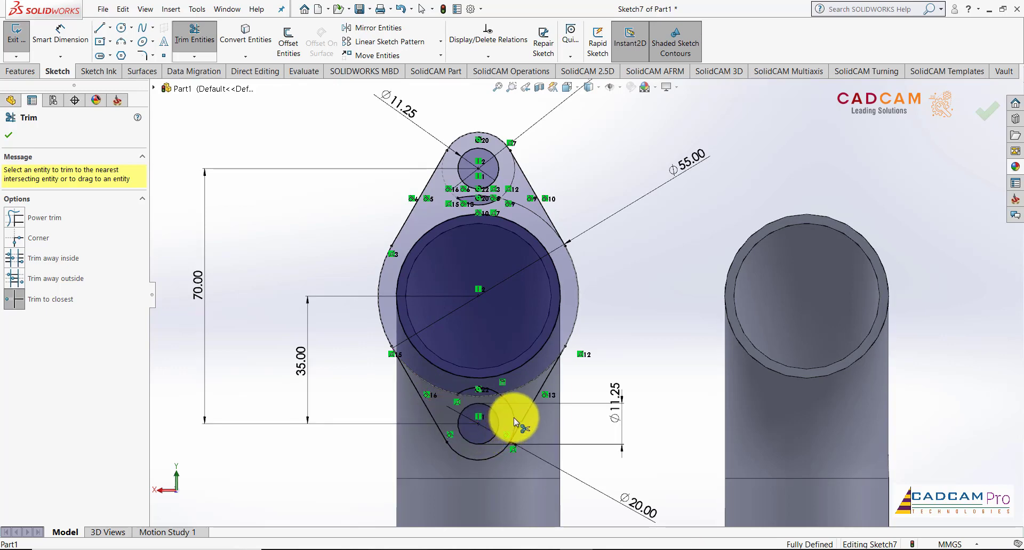
click(514, 418)
scroll(478, 394, down, 2)
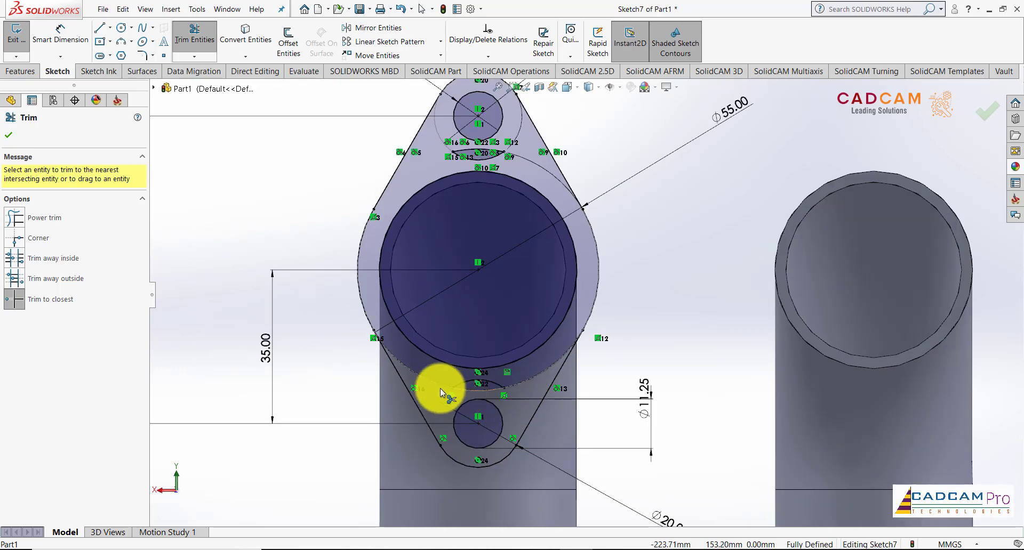
click(439, 384)
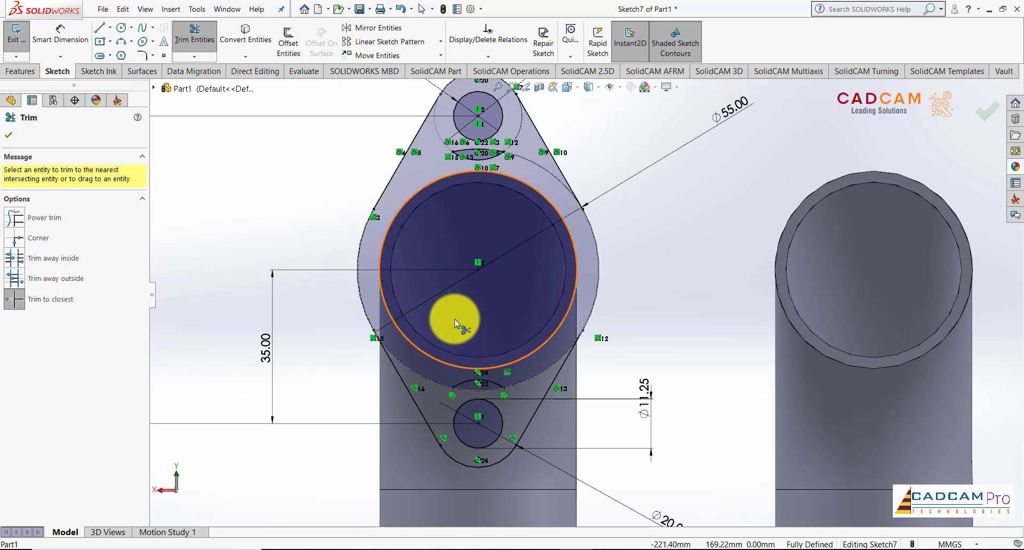
click(454, 319)
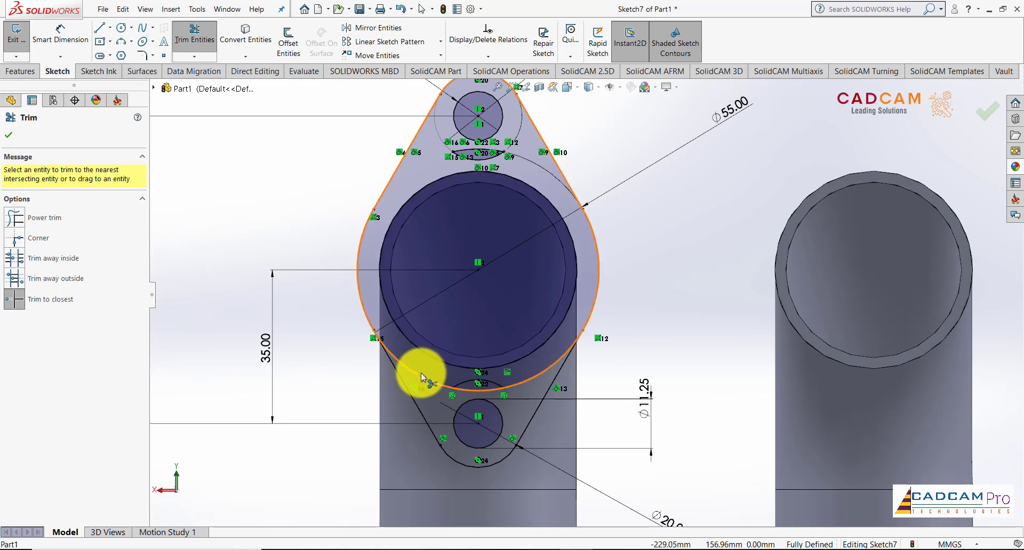
click(420, 372)
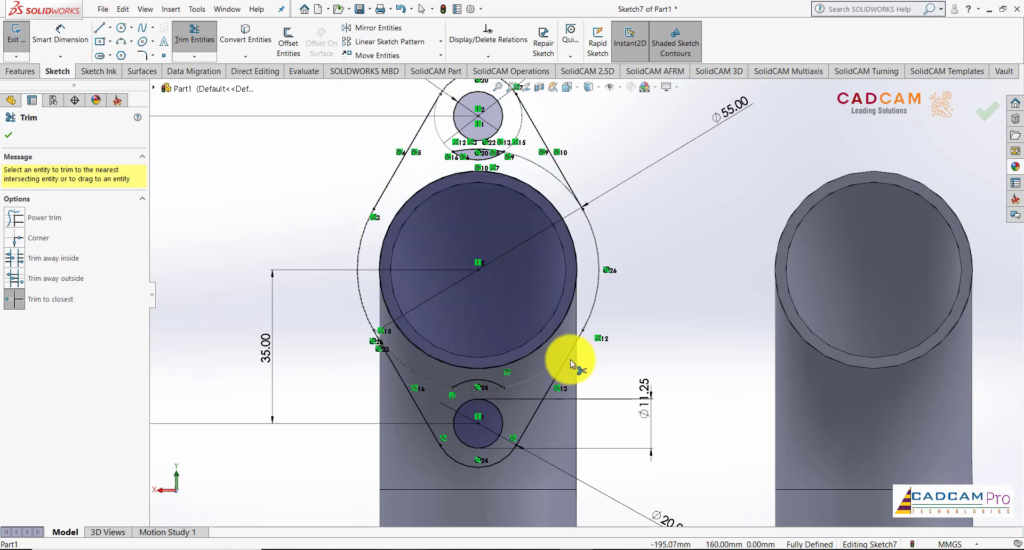
click(432, 381)
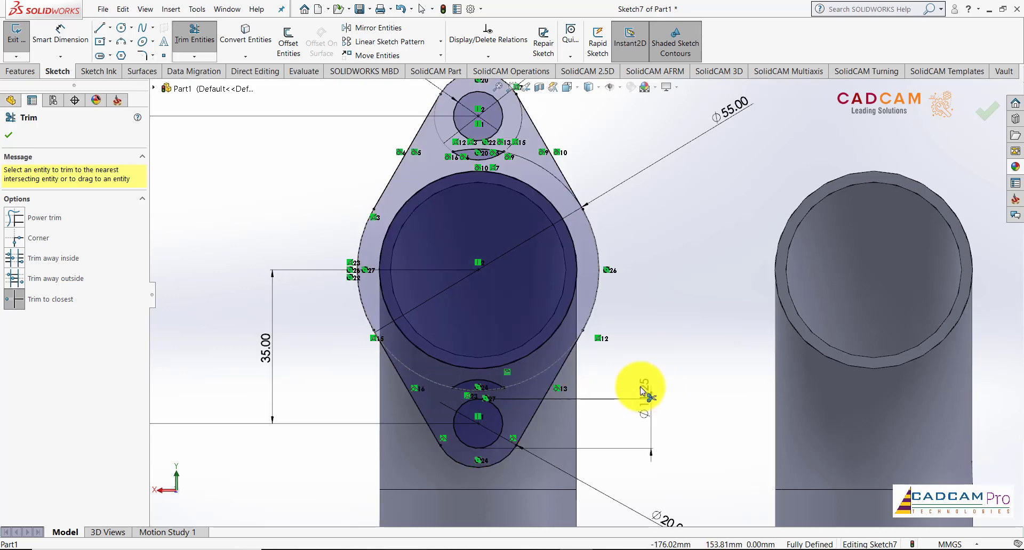
key(Escape)
Remove the leftover stray arcs near the lower and top holes.
click(491, 382)
key(Delete)
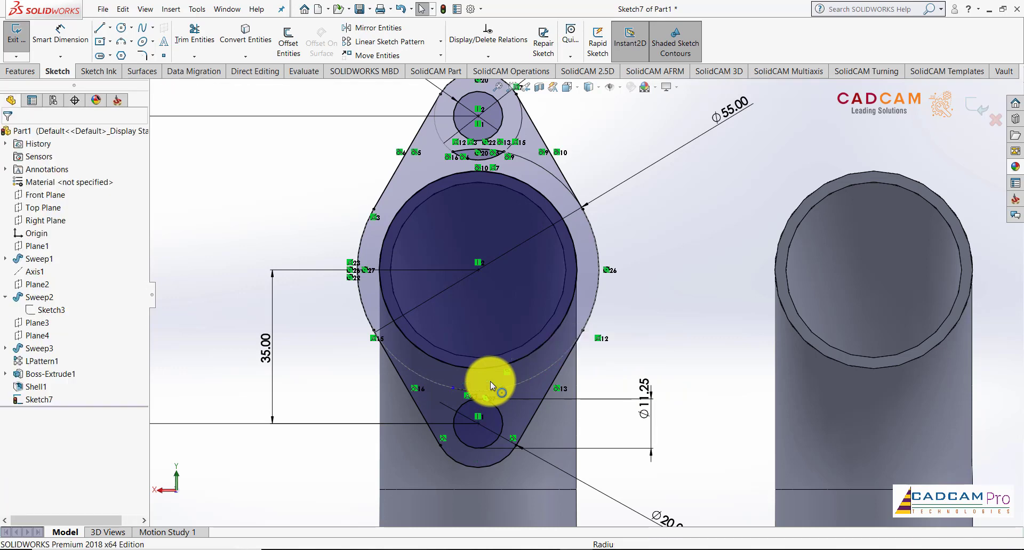
scroll(514, 394, down, 2)
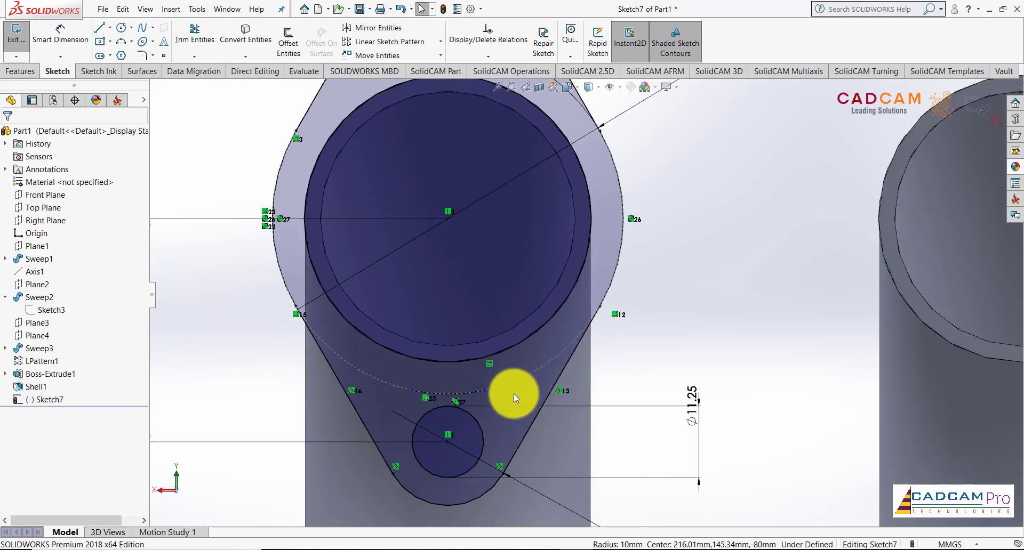
scroll(522, 345, up, 2)
scroll(541, 299, down, 4)
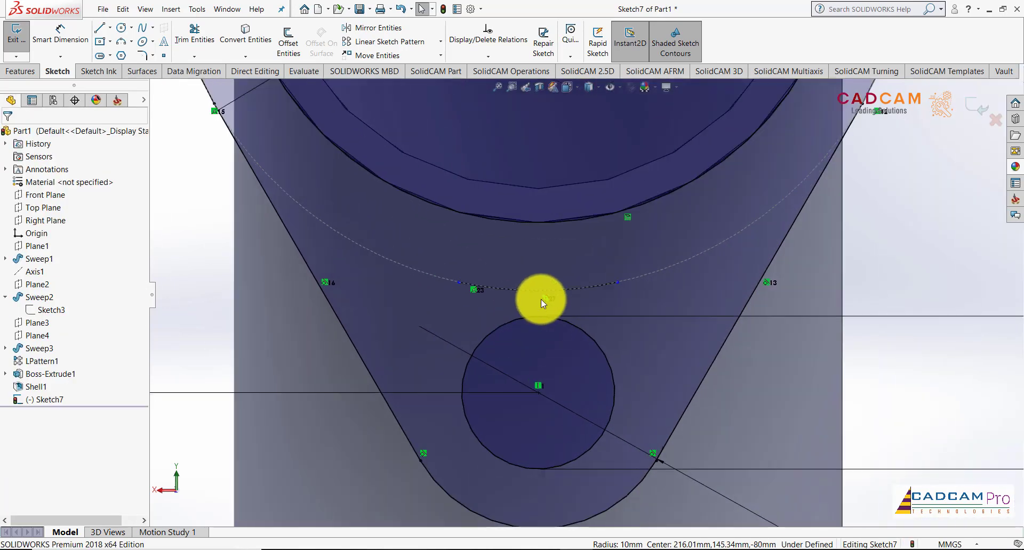
click(575, 294)
key(Escape)
scroll(526, 377, up, 2)
scroll(530, 363, up, 2)
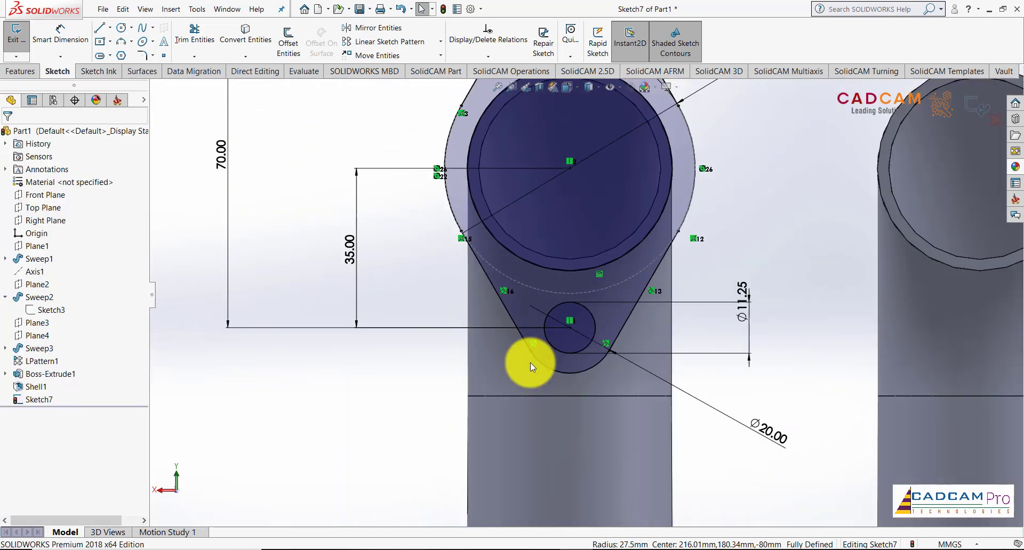
scroll(530, 363, up, 2)
scroll(622, 155, down, 2)
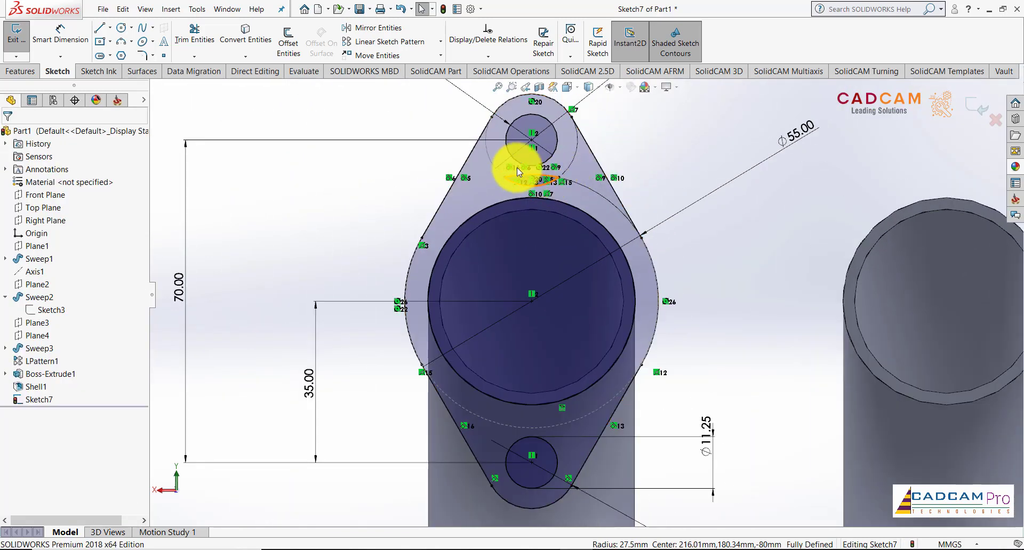
scroll(517, 168, down, 3)
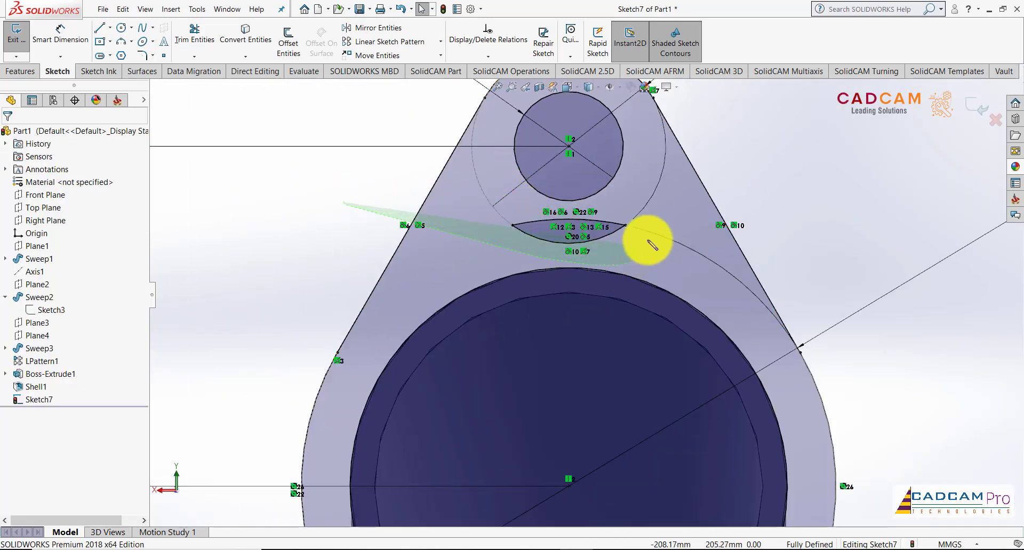
click(656, 215)
key(Escape)
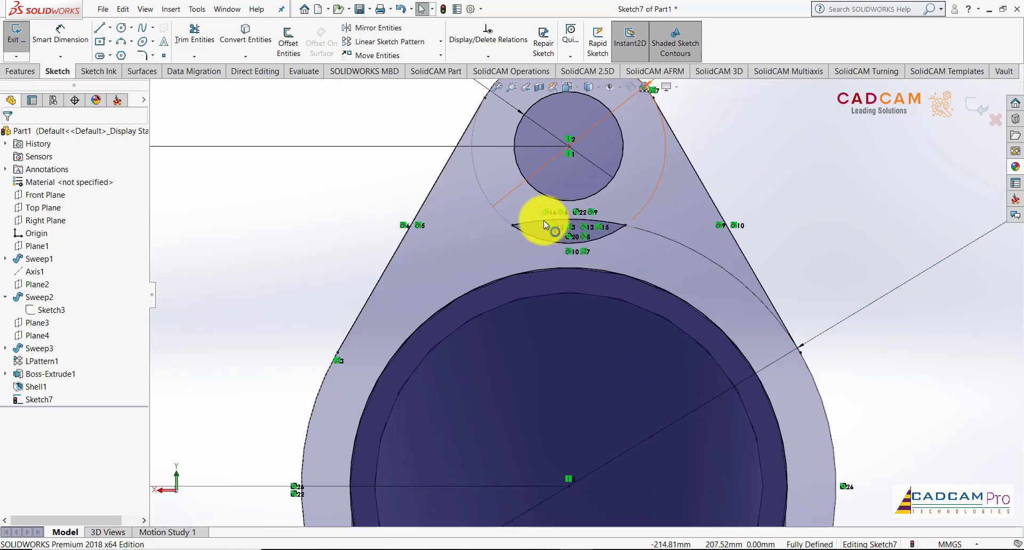
Select the closed flange contour to check the outline.
double_click(668, 235)
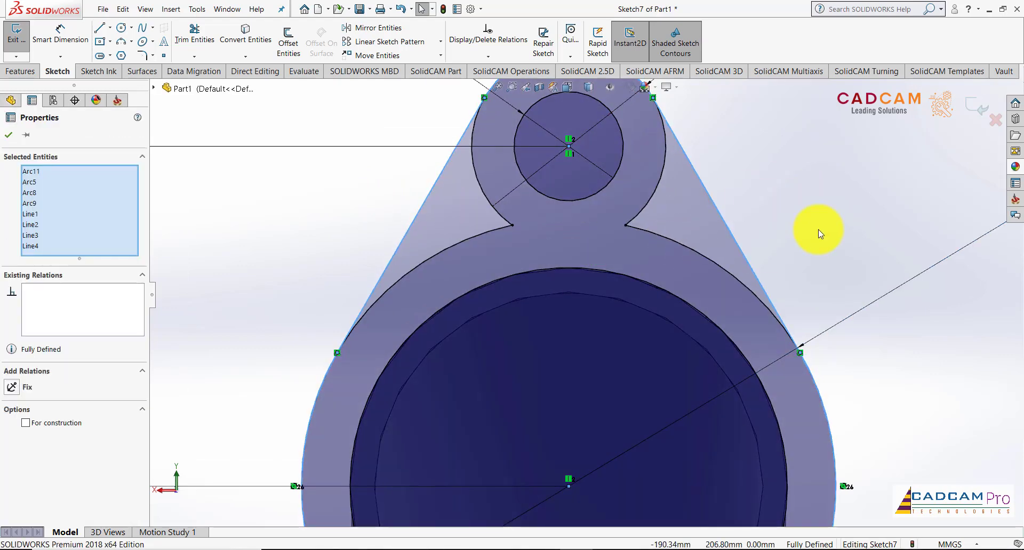
key(Escape)
scroll(727, 210, up, 3)
scroll(605, 206, up, 3)
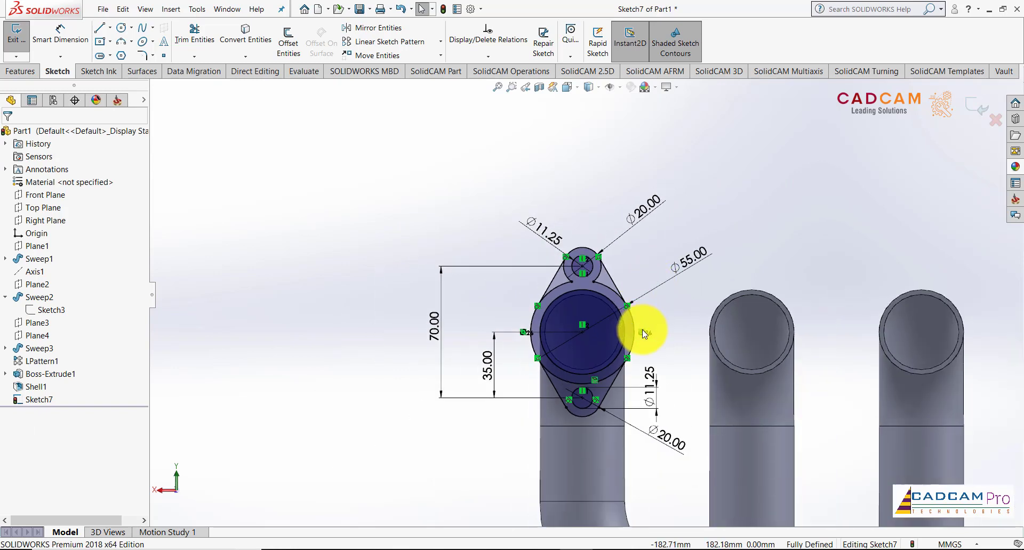
scroll(629, 323, down, 2)
scroll(616, 314, down, 2)
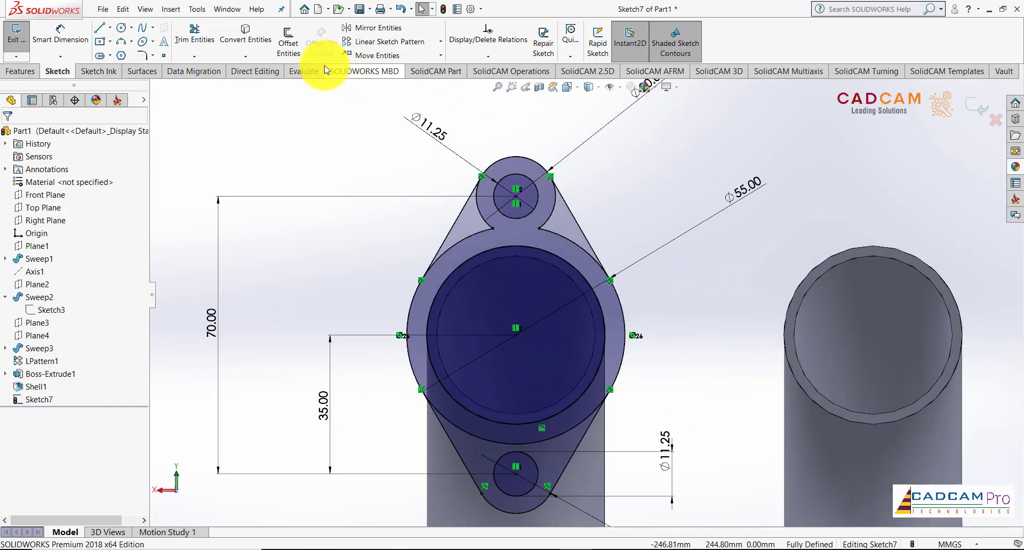
click(507, 238)
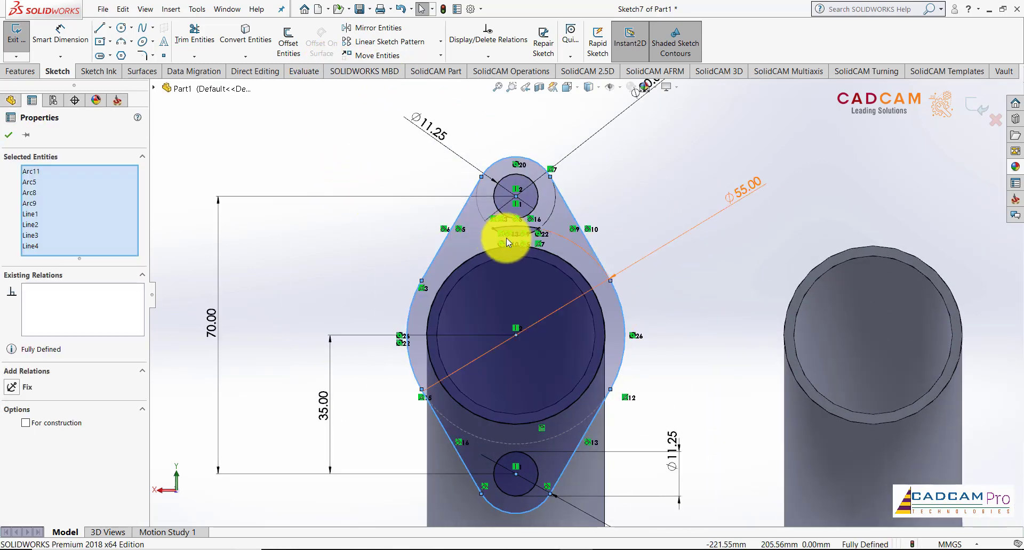
scroll(520, 234, down, 2)
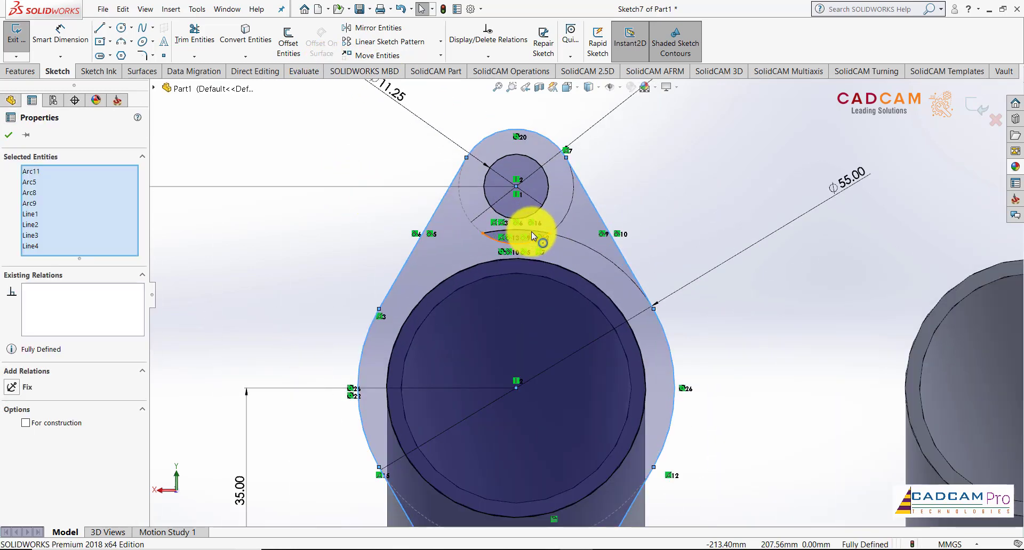
Delete the two small leftover arcs below the top hole, confirming each deletion.
click(497, 239)
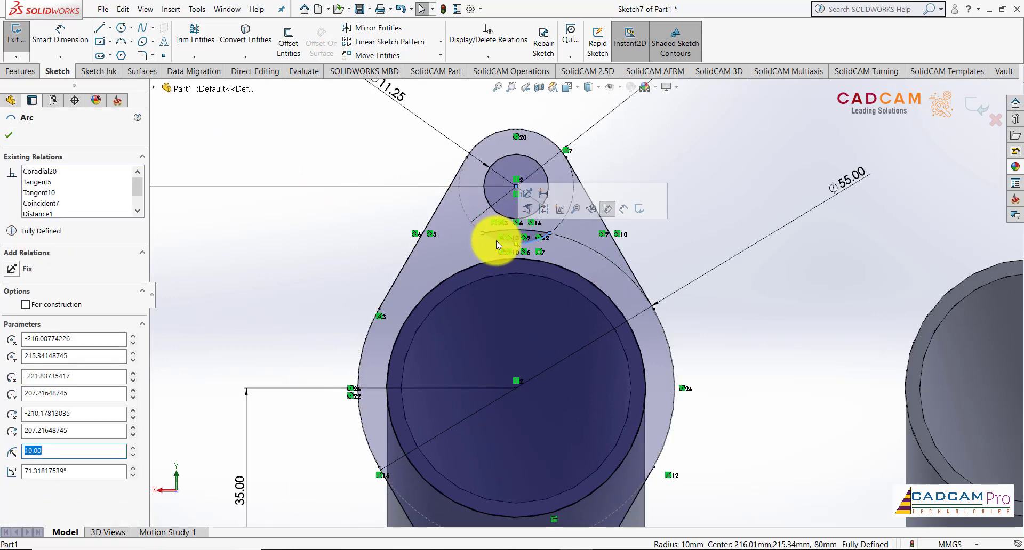
key(Delete)
click(445, 282)
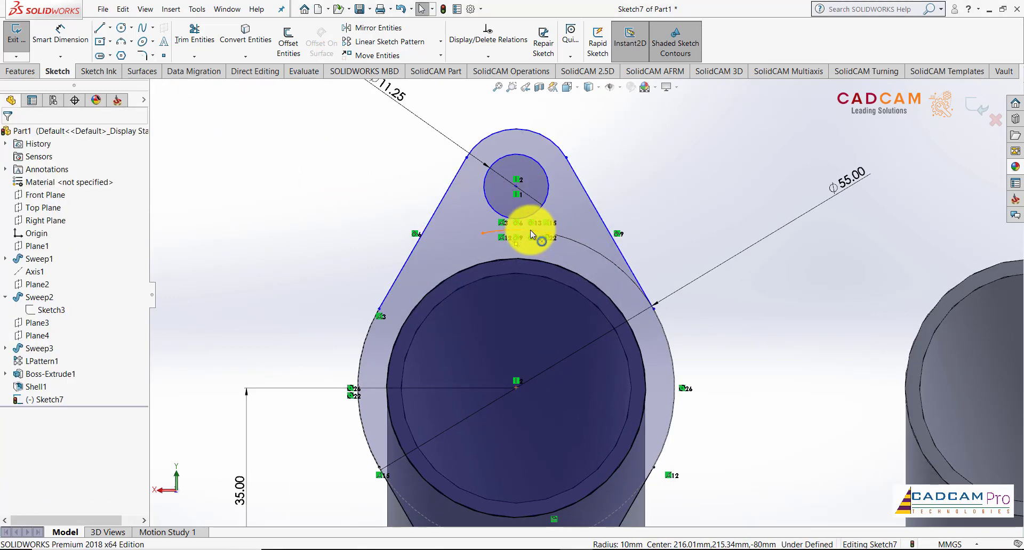
key(Delete)
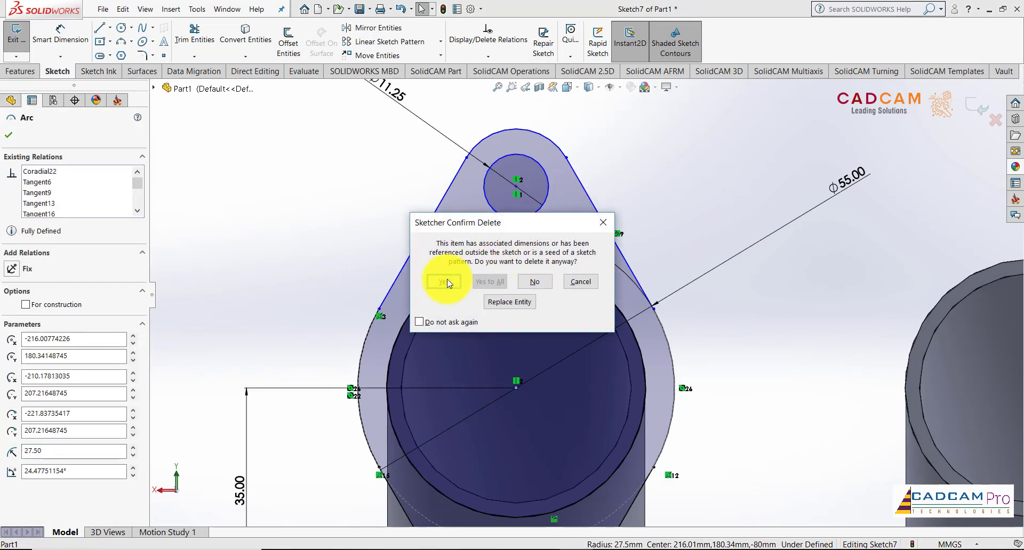
click(450, 283)
scroll(573, 316, up, 3)
scroll(574, 316, up, 2)
scroll(622, 354, down, 2)
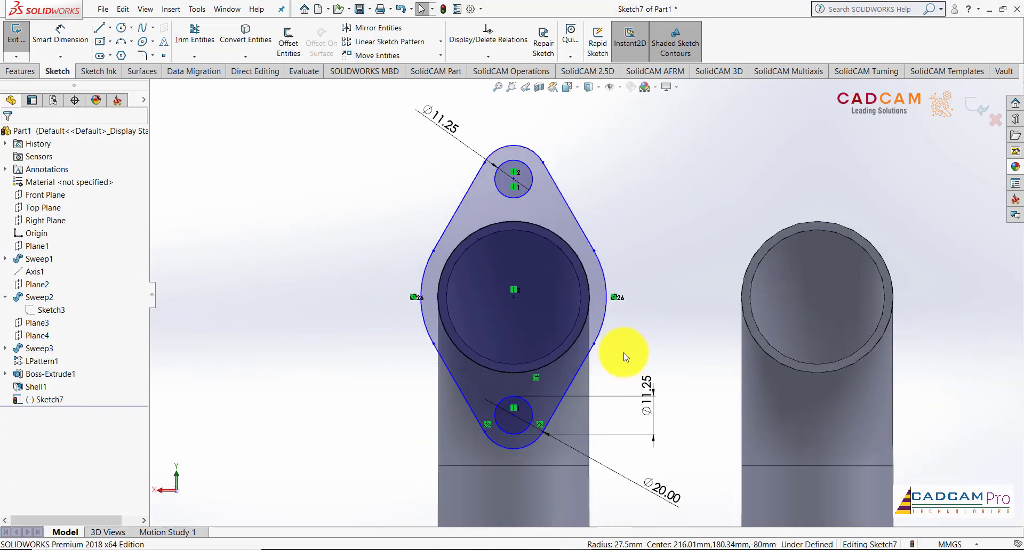
Dimension the top arc R10 and side arc R27.5, discarding the redundant bottom R10.
click(61, 35)
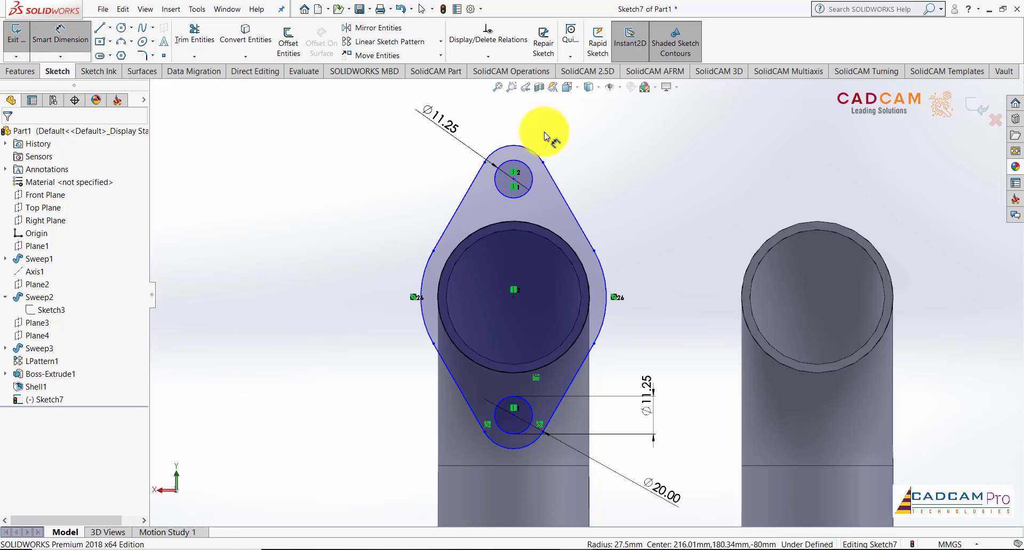
click(523, 145)
click(539, 116)
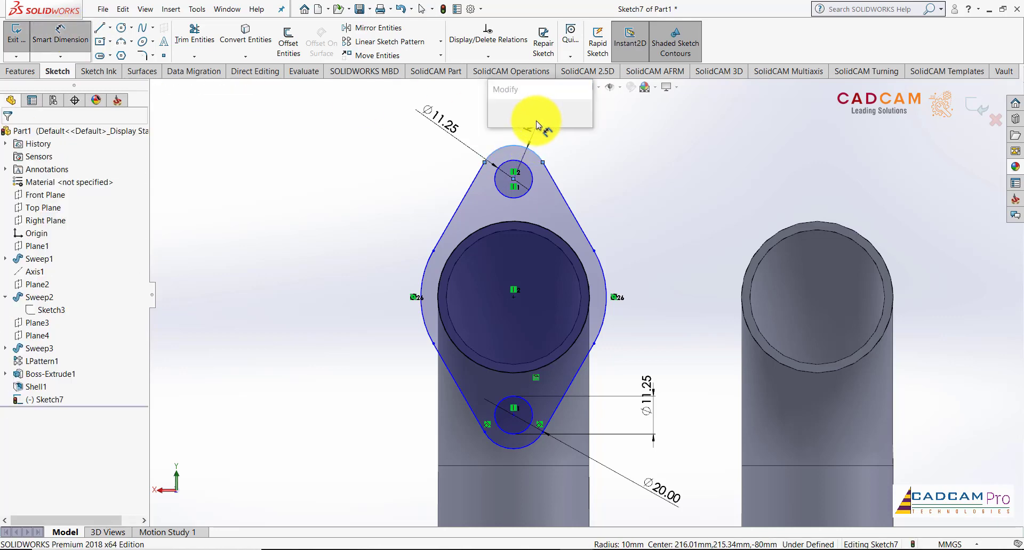
click(496, 120)
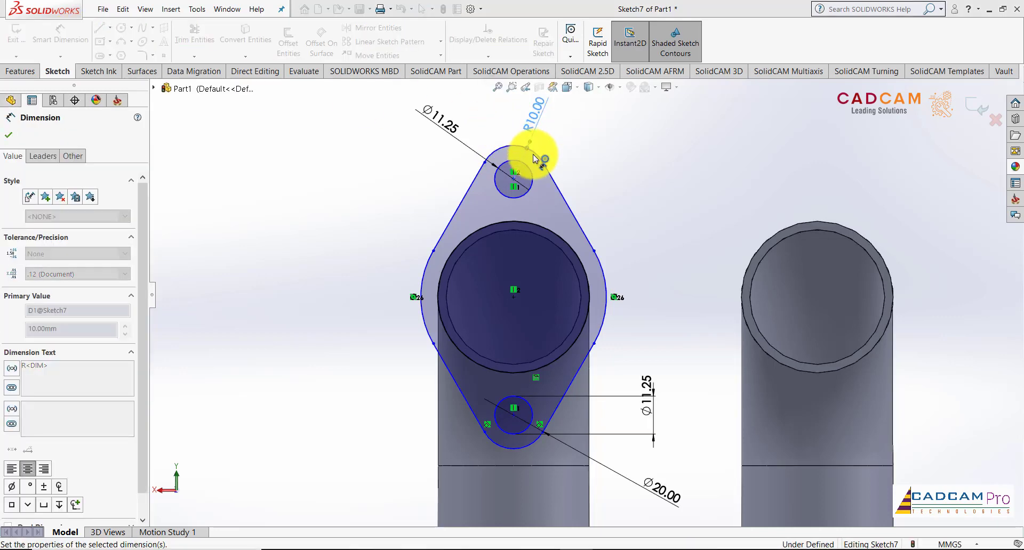
click(612, 282)
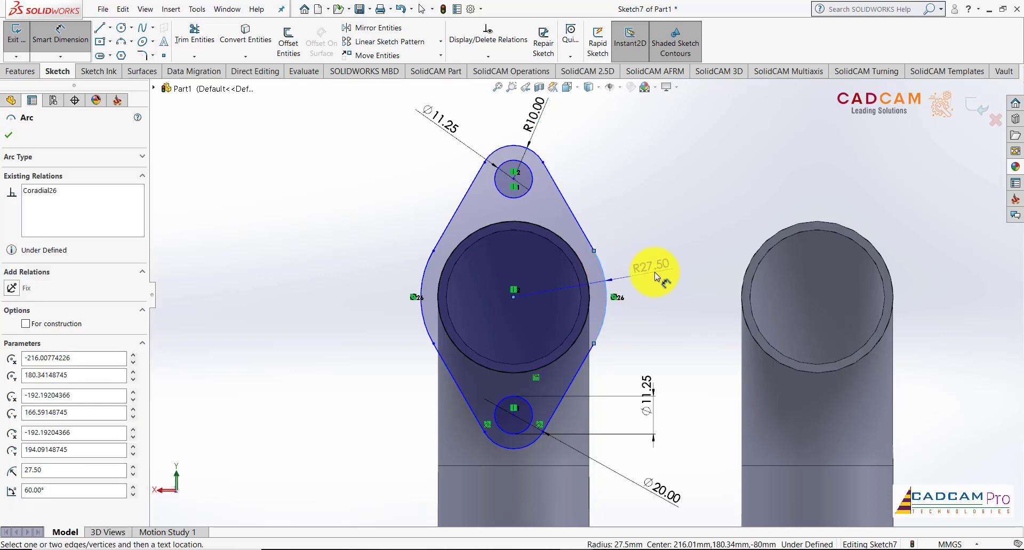
click(655, 271)
click(611, 274)
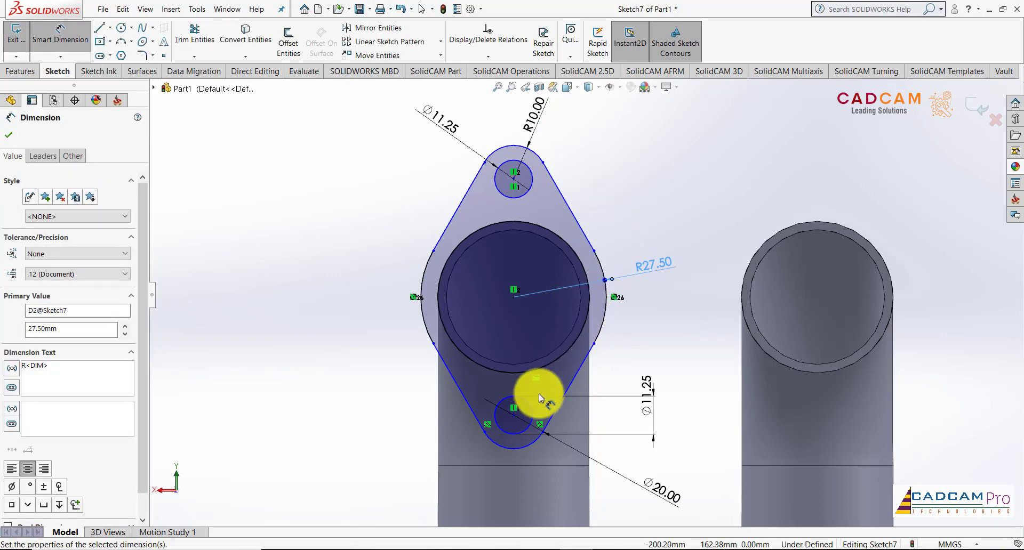
click(510, 447)
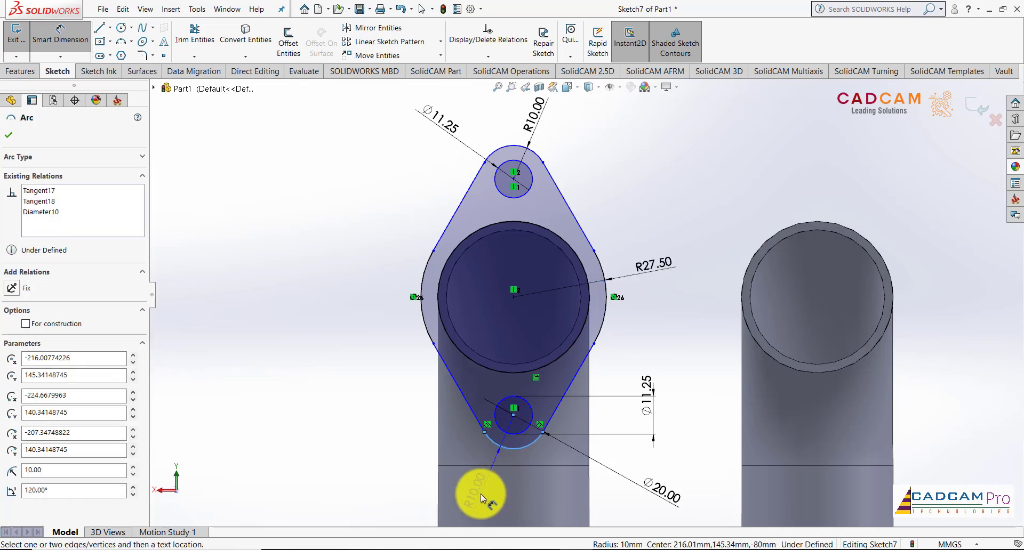
click(481, 494)
click(527, 233)
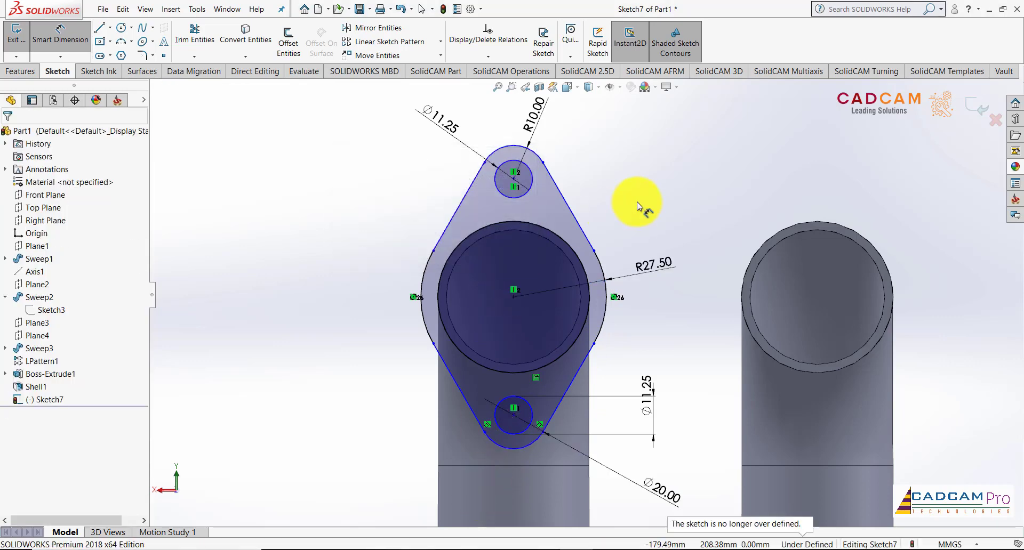
scroll(581, 187, up, 2)
scroll(581, 187, down, 1)
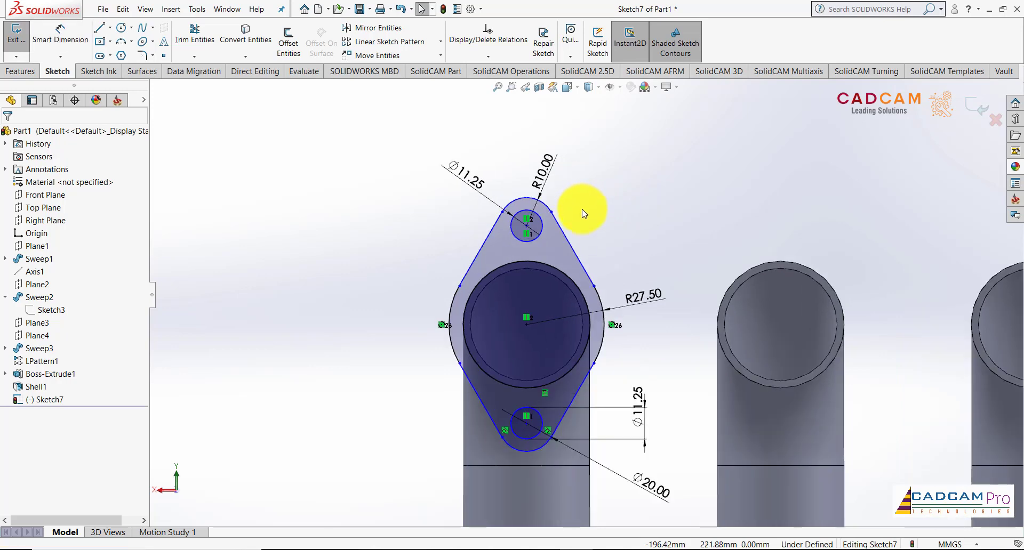
Make the upper-right straight edge tangent to the top arc.
click(559, 227)
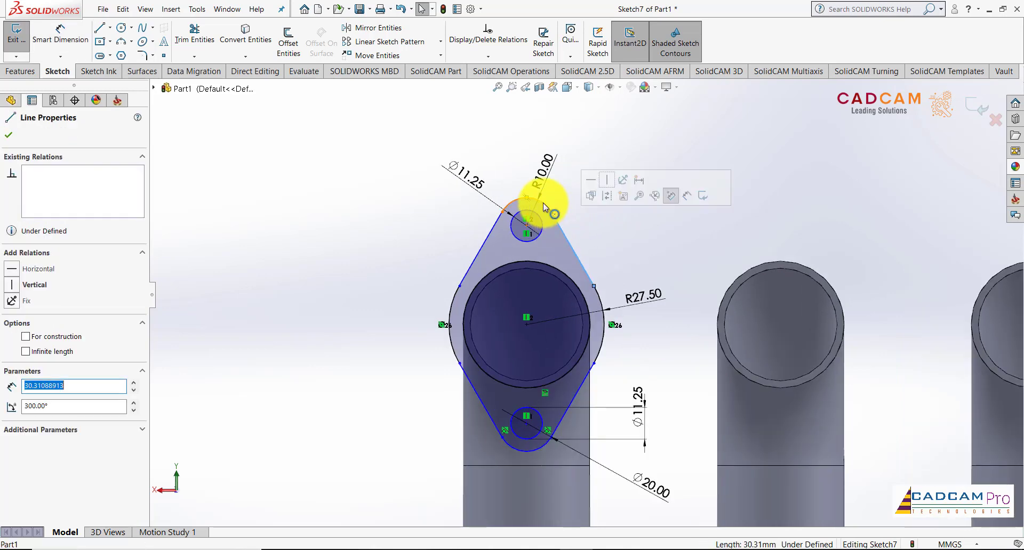
ctrl+click(543, 202)
click(574, 155)
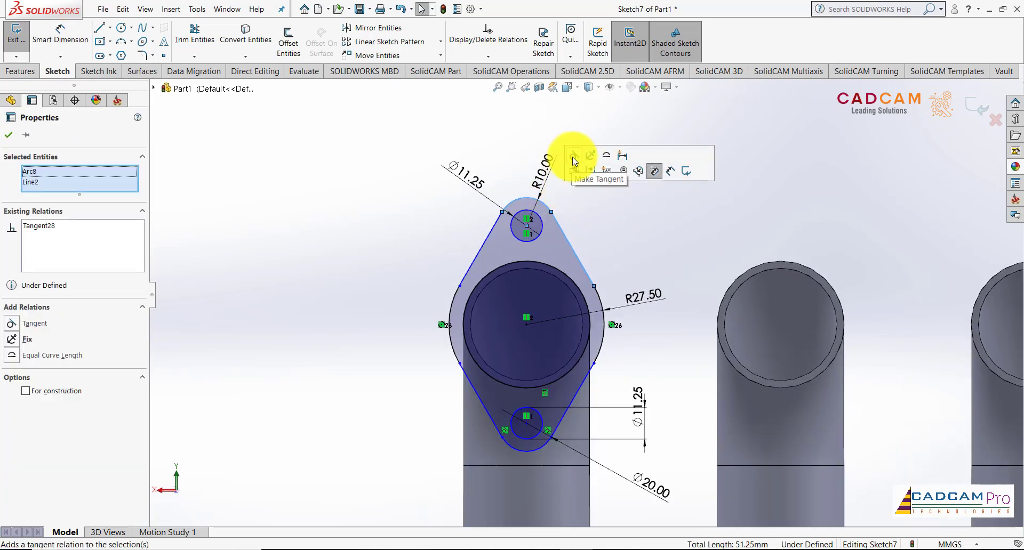
click(590, 214)
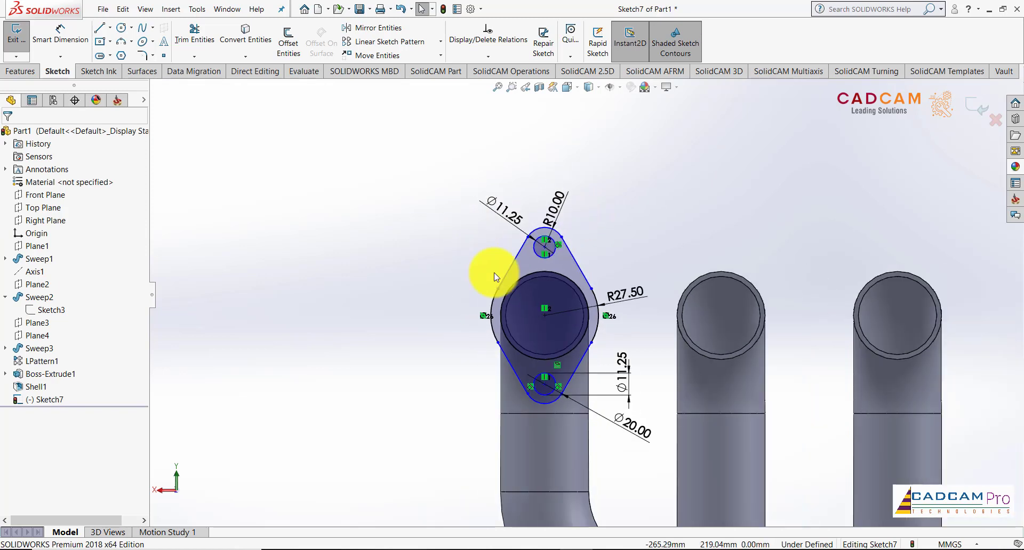
middle_drag(464, 234, 599, 354)
key(ctrl+8)
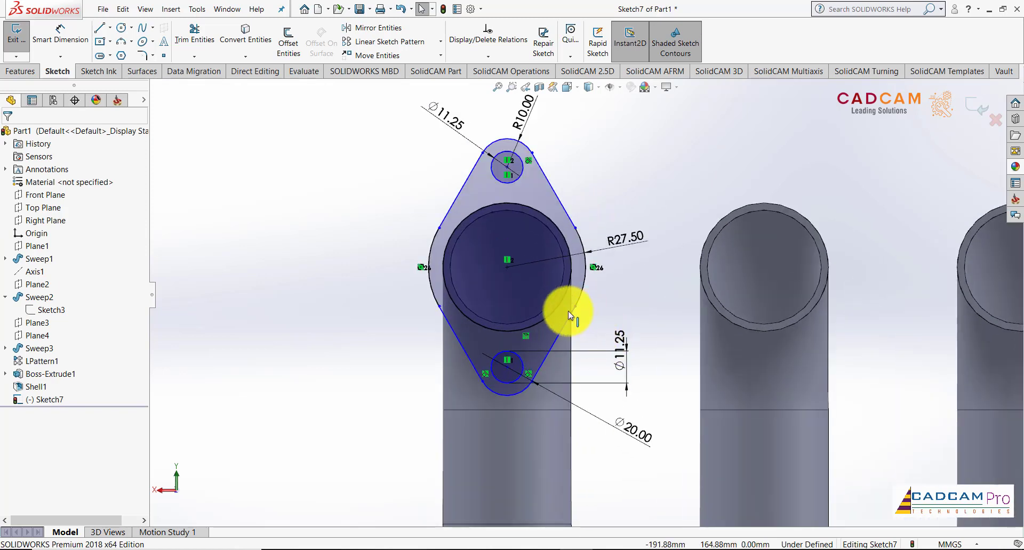
scroll(612, 304, down, 1)
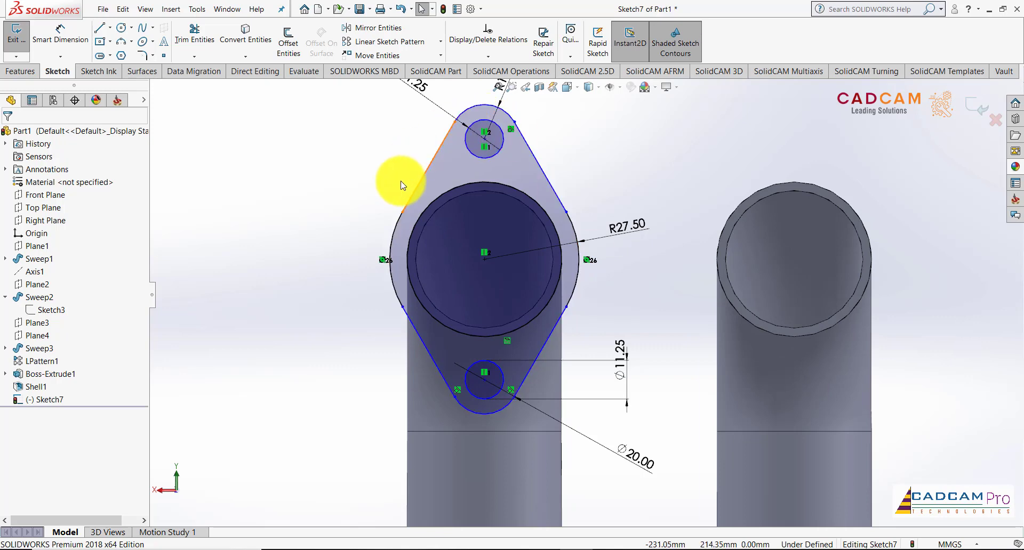
Dimension the distance between the two bolt-hole centres as 70 mm.
key(z)
click(60, 33)
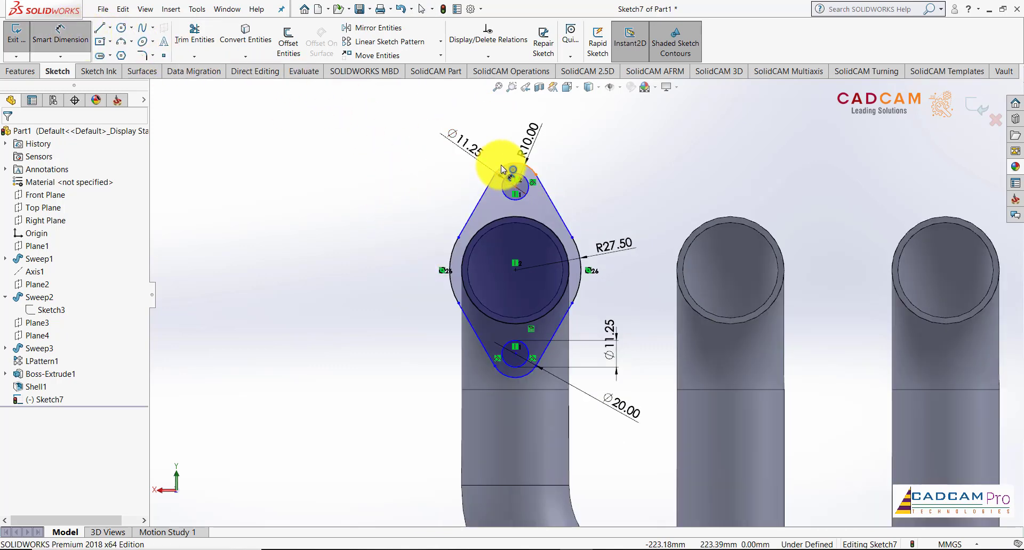
click(511, 168)
click(511, 377)
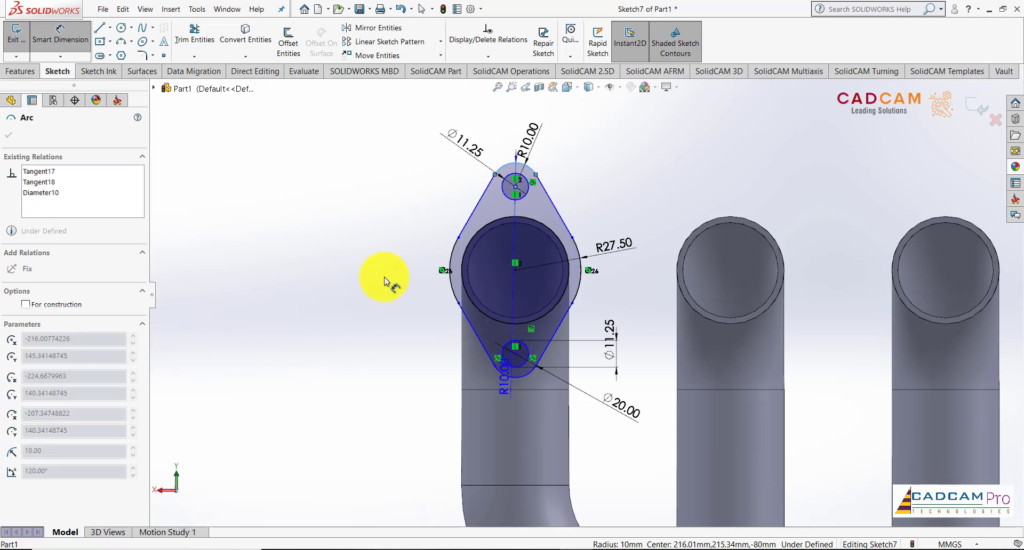
click(341, 263)
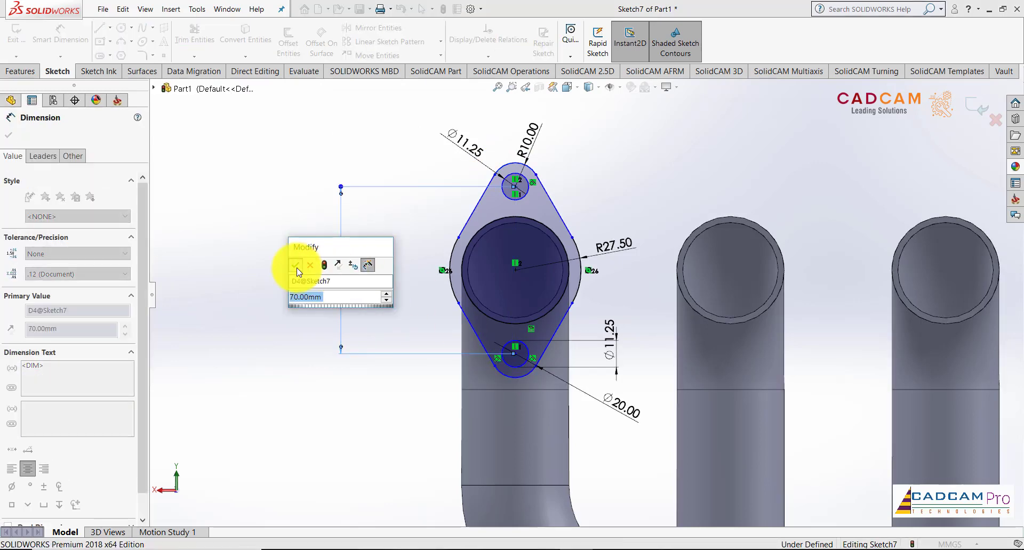
click(296, 268)
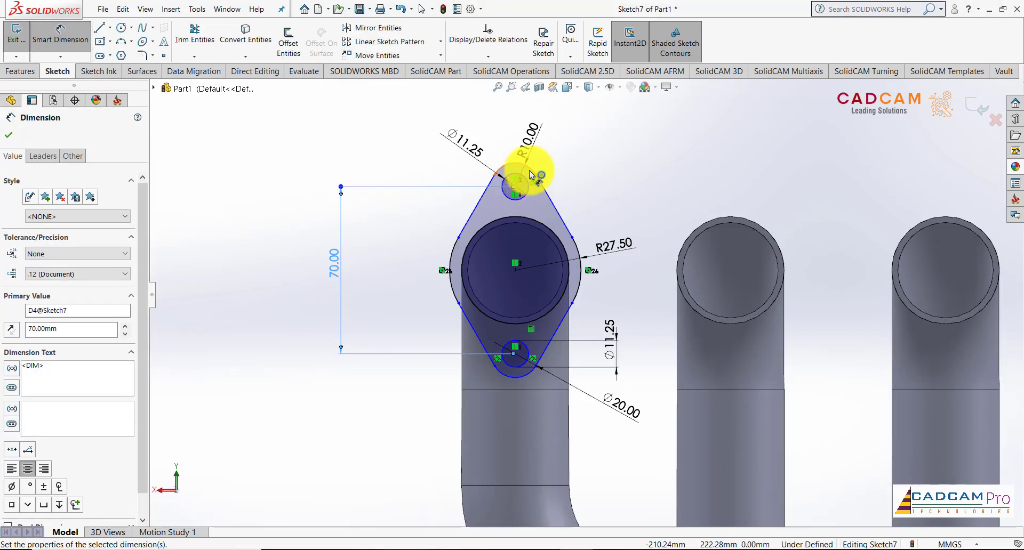
Dimension the top bolt hole 35 mm above the bore centre.
click(529, 165)
click(539, 228)
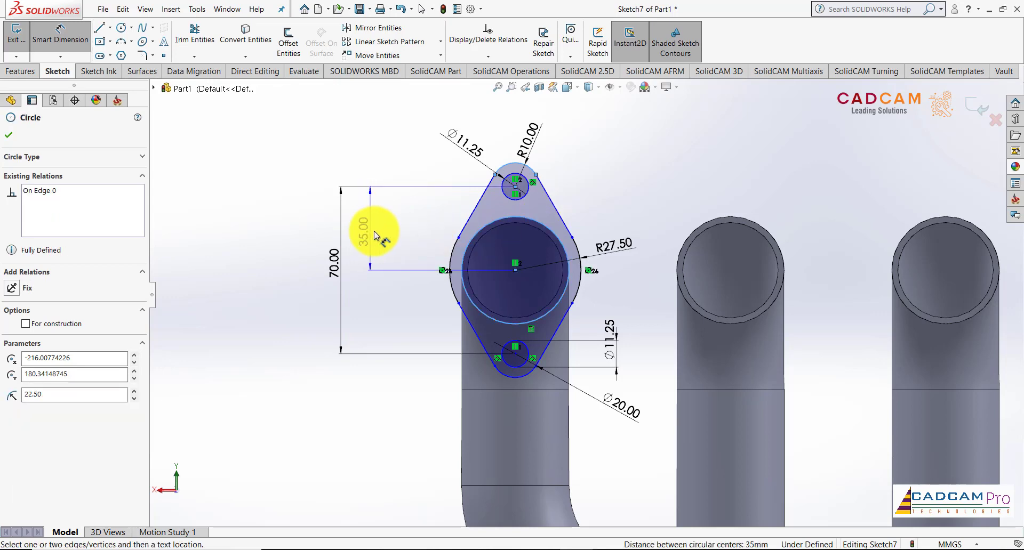
click(376, 234)
click(329, 234)
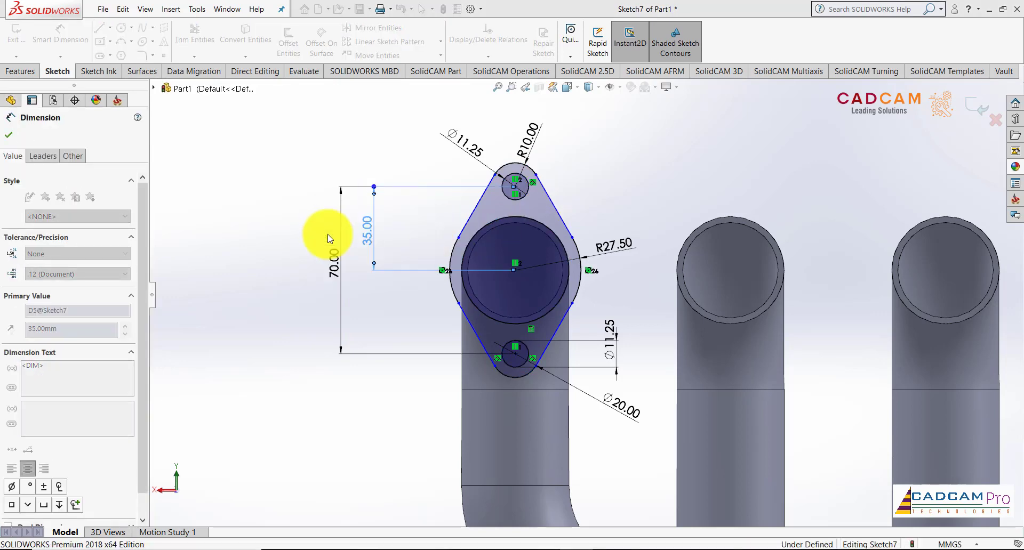
scroll(587, 198, down, 2)
click(587, 200)
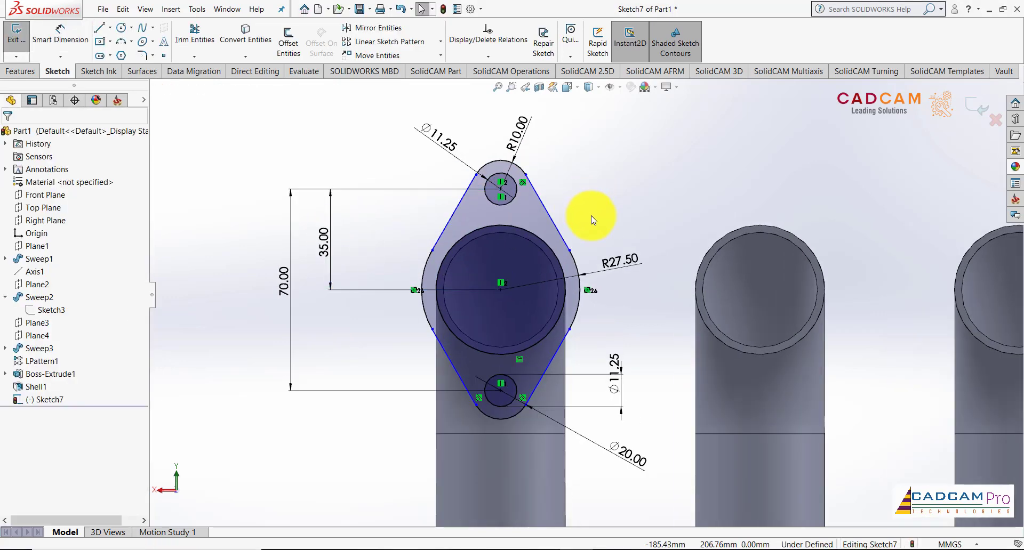
Make the lower-left and lower-right flange edges tangent to their adjoining arcs.
scroll(471, 353, down, 3)
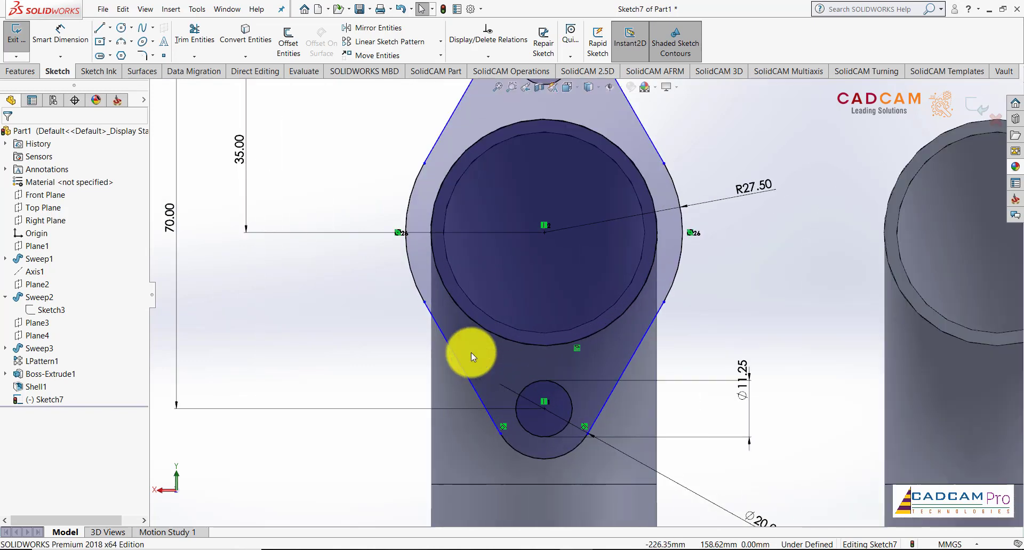
click(436, 322)
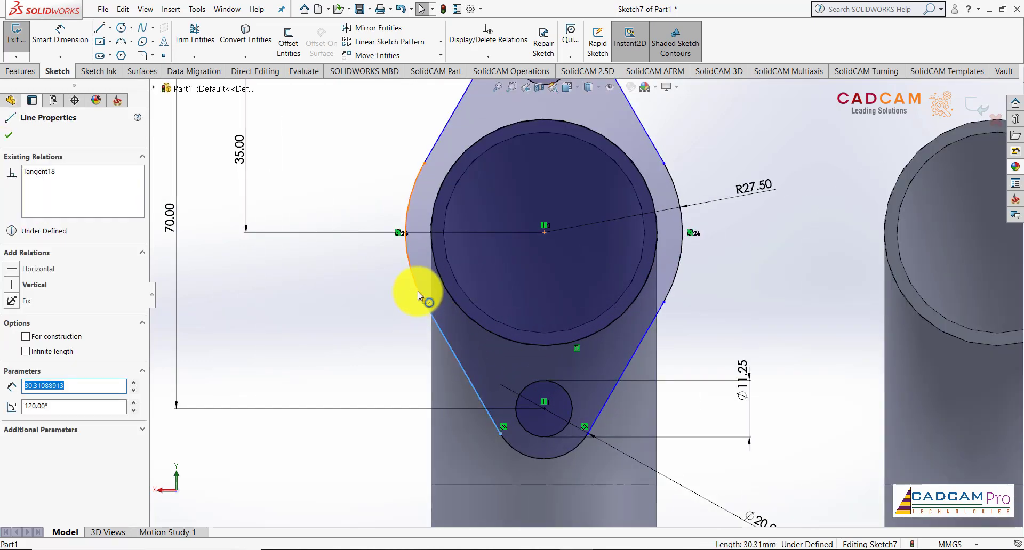
ctrl+click(417, 291)
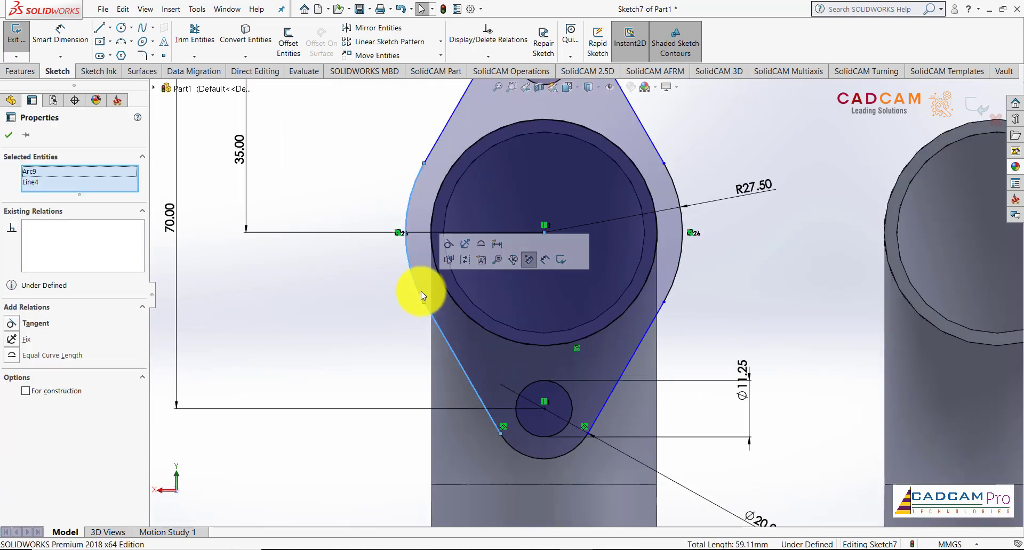
click(451, 241)
click(346, 309)
scroll(587, 298, up, 1)
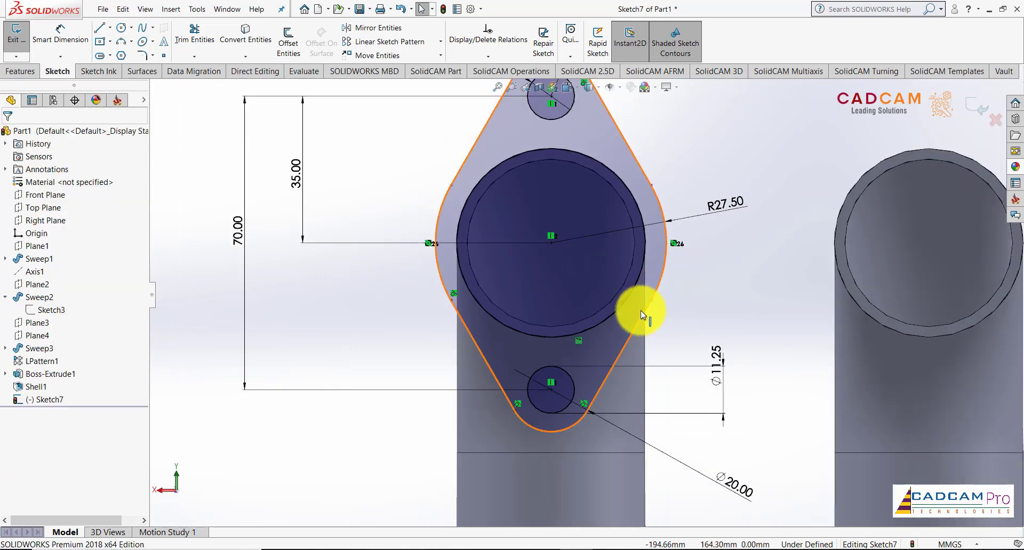
click(645, 312)
click(661, 280)
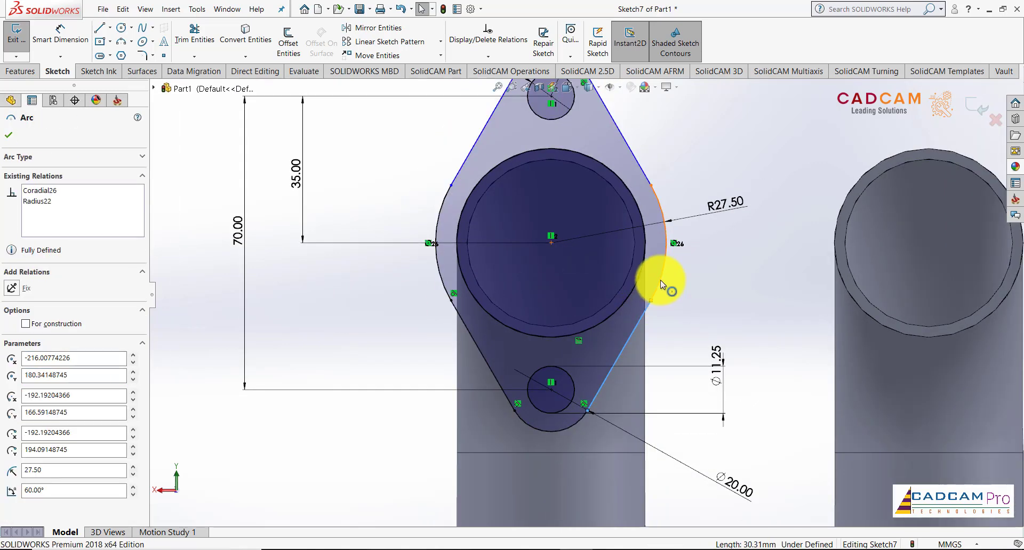
click(690, 238)
click(688, 310)
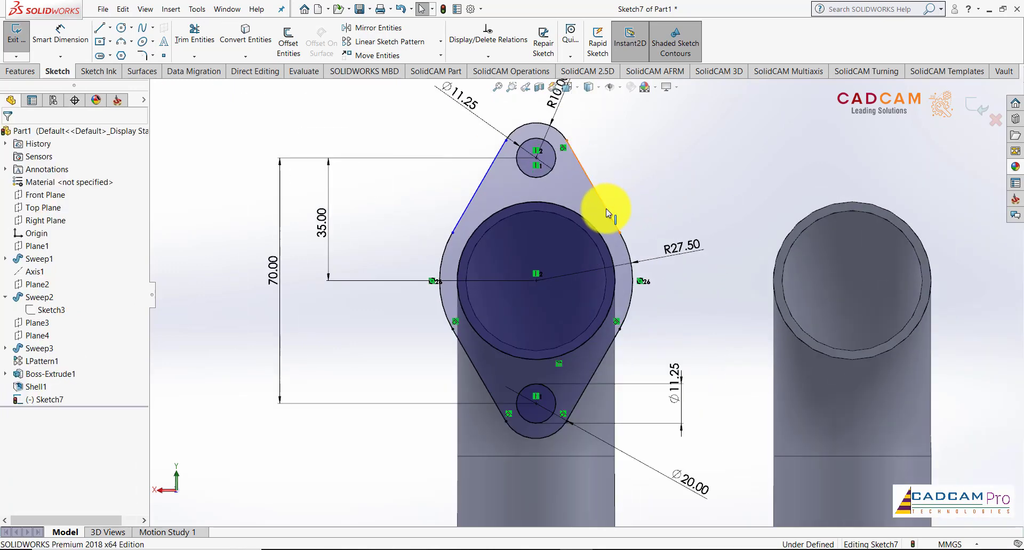
Make the upper-right and upper-left flange edges tangent to the side arcs.
click(606, 209)
ctrl+click(625, 241)
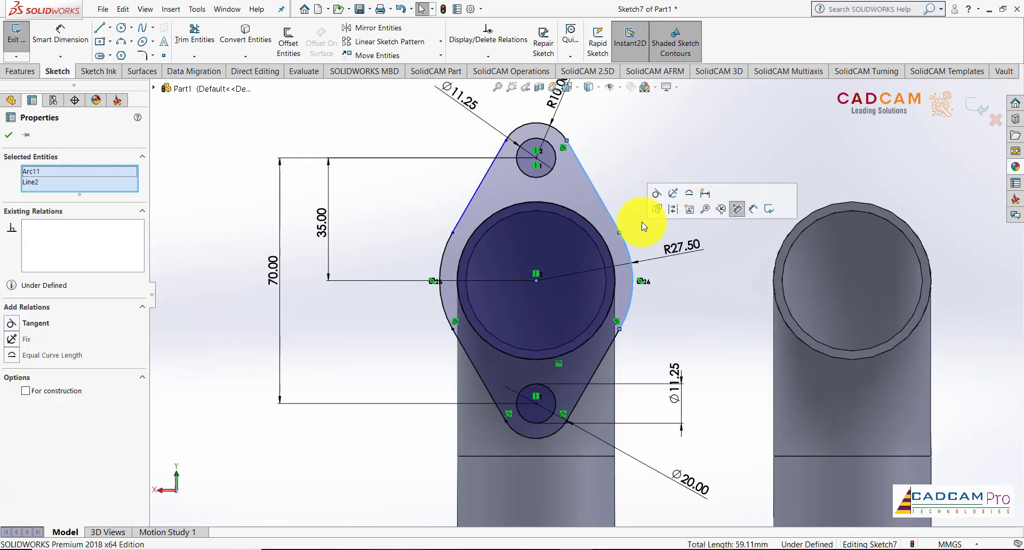
click(655, 197)
click(622, 183)
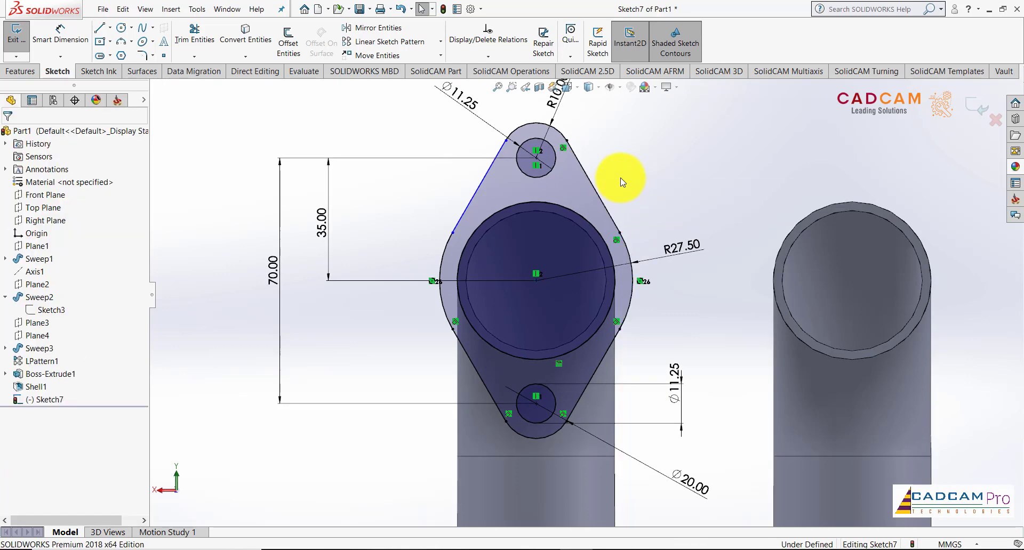
click(481, 186)
ctrl+click(446, 243)
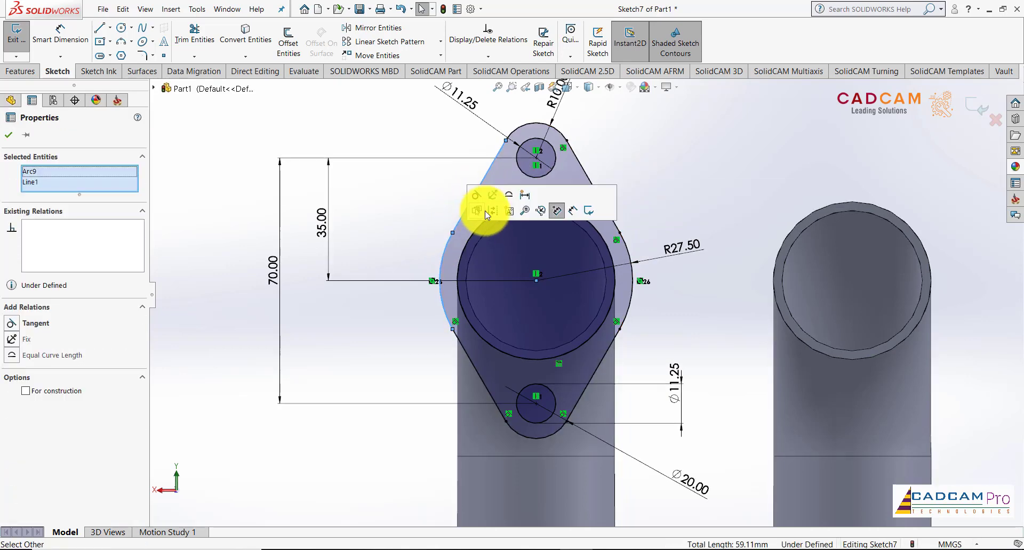
click(476, 196)
click(400, 201)
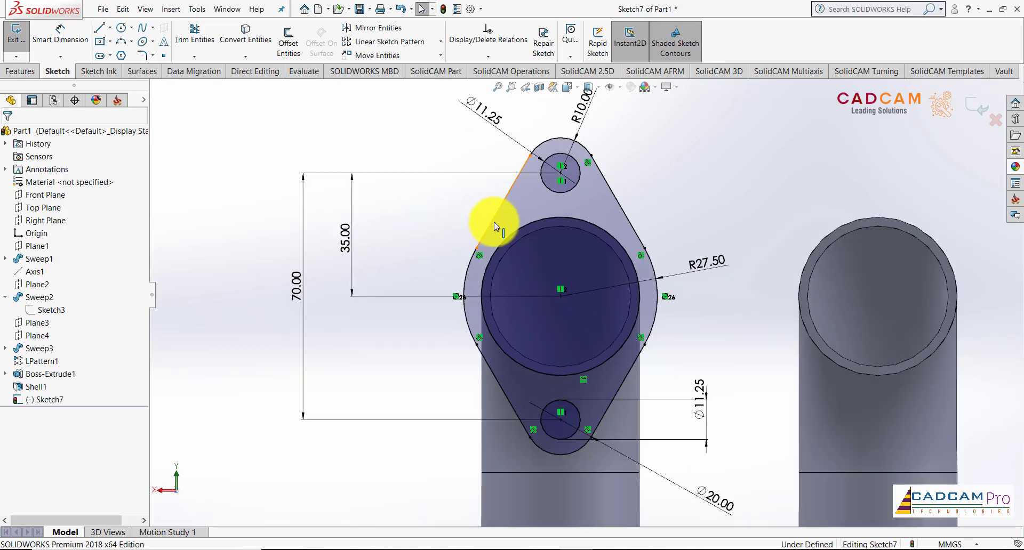
Make the upper-left edge tangent to the top arc, fully defining Sketch7.
click(491, 222)
ctrl+click(472, 259)
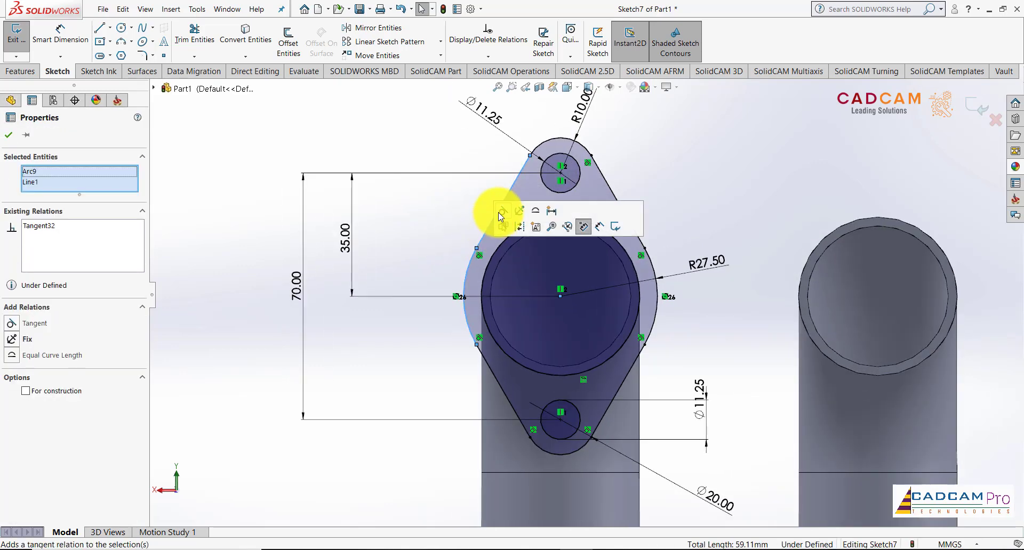
click(416, 215)
scroll(412, 230, up, 1)
scroll(556, 215, up, 1)
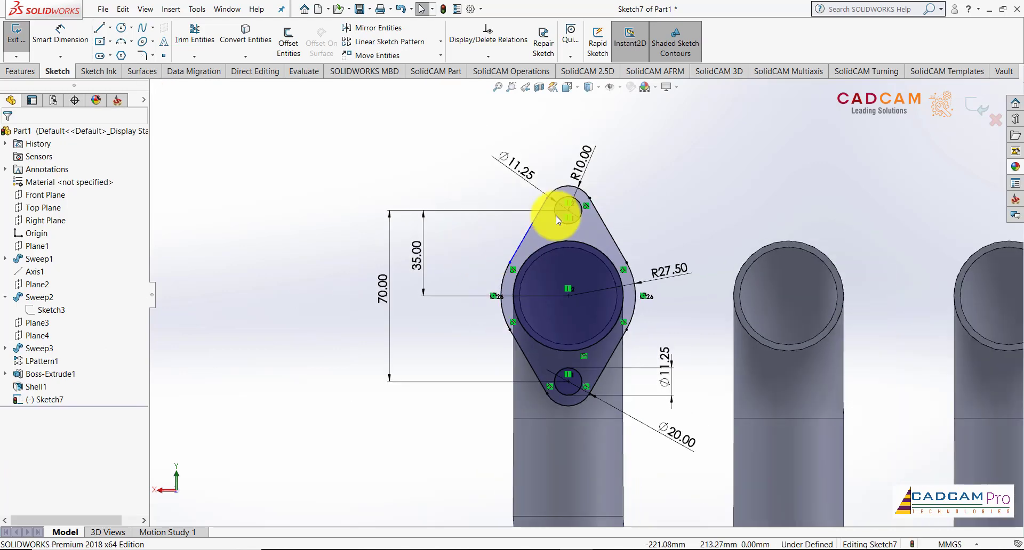
scroll(556, 216, down, 1)
click(544, 208)
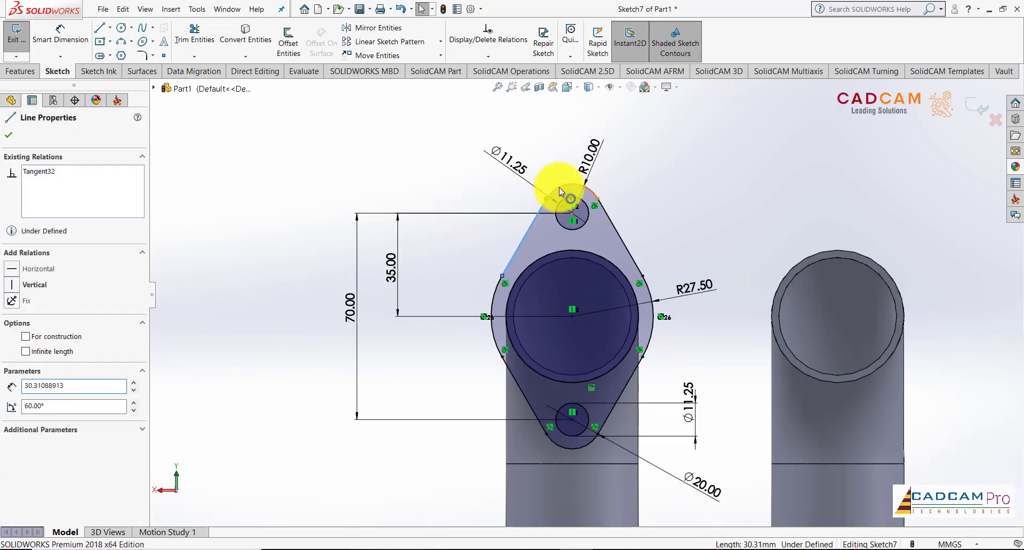
ctrl+click(560, 187)
click(590, 142)
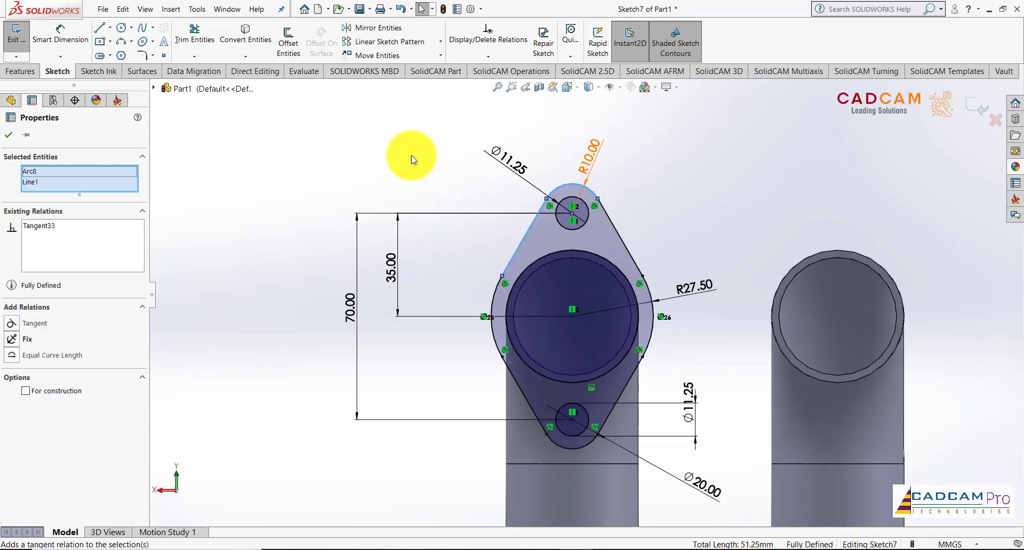
click(407, 156)
scroll(426, 213, up, 2)
scroll(658, 325, down, 2)
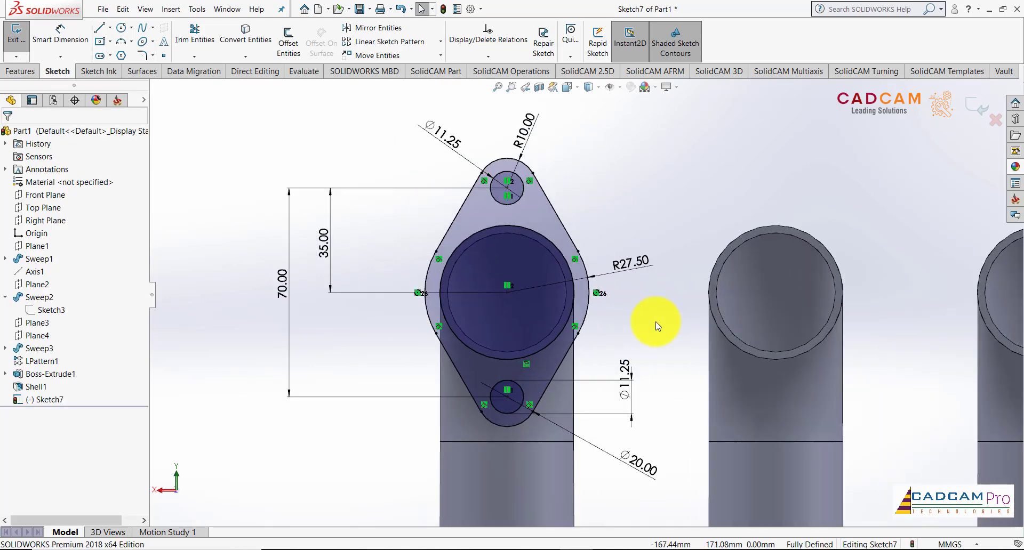
Exit the flange sketch and extrude it 8 mm in the reversed direction as Boss-Extrude2.
click(19, 41)
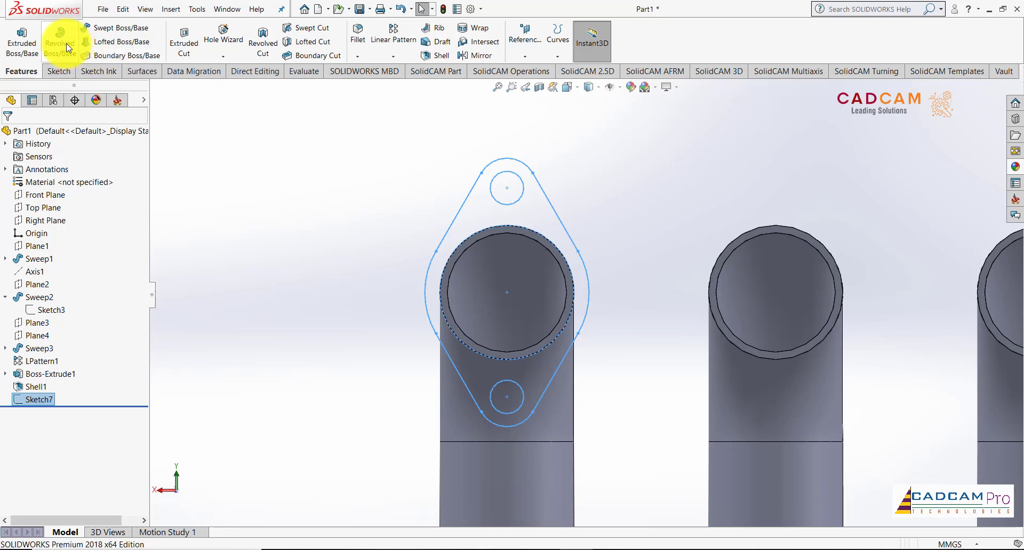
click(22, 39)
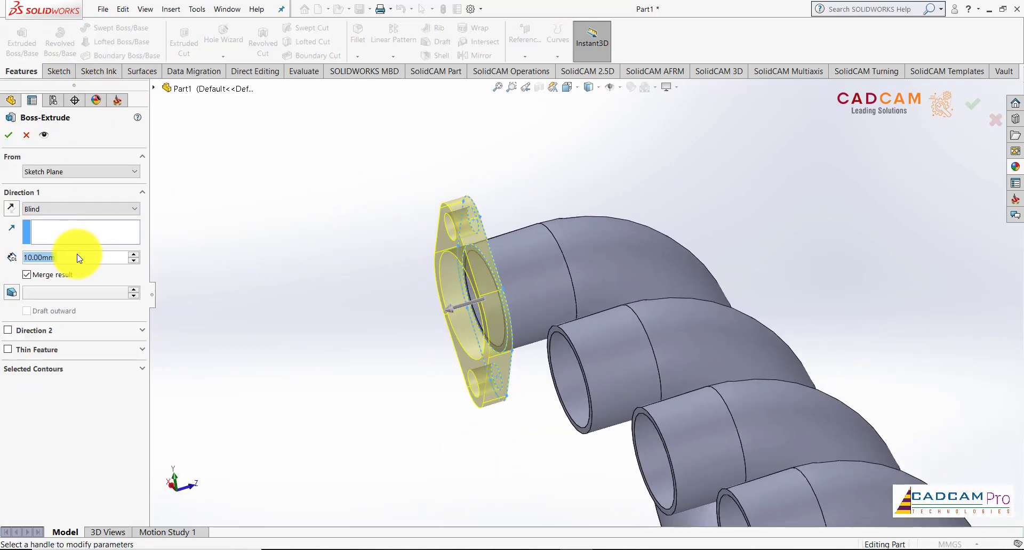
click(78, 259)
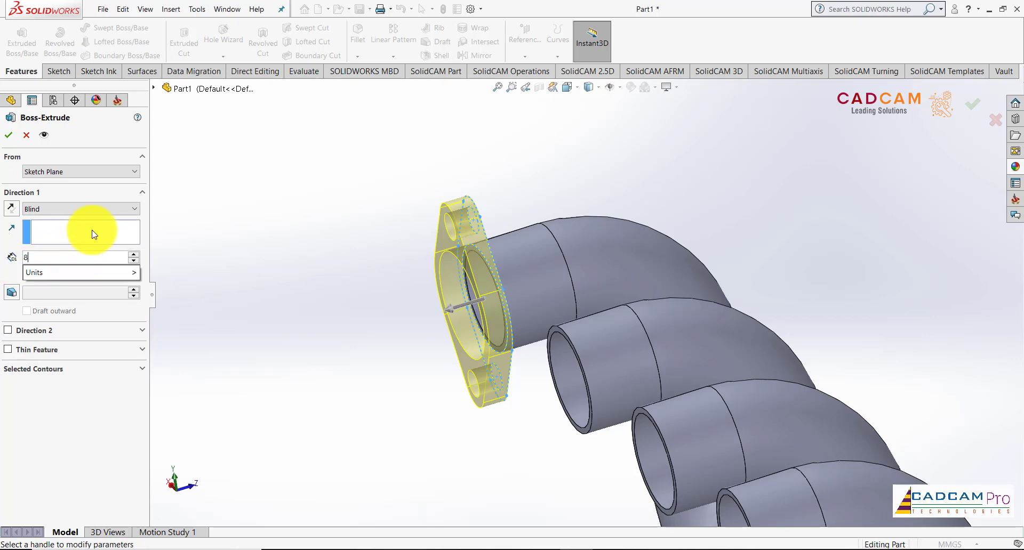
text(8)
key(Return)
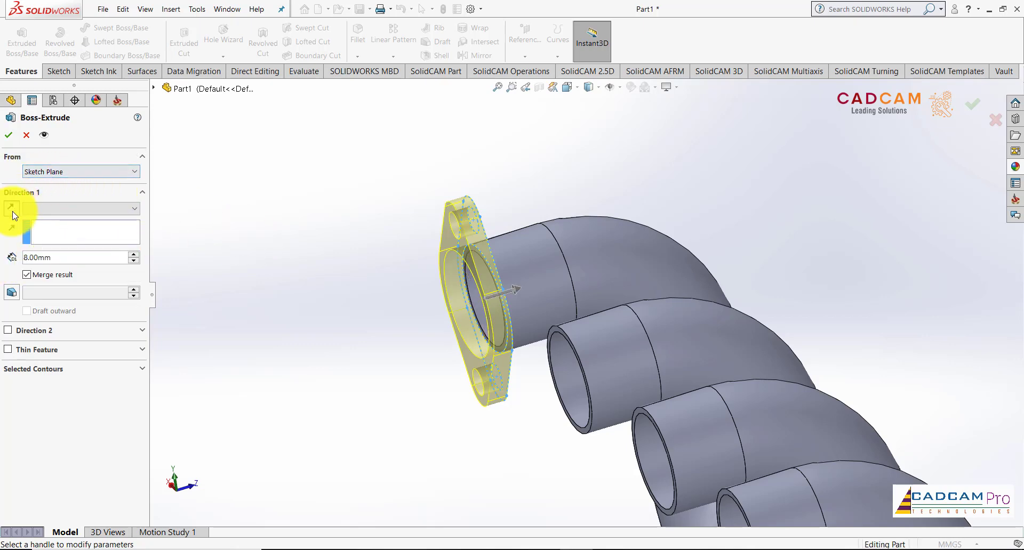
click(13, 215)
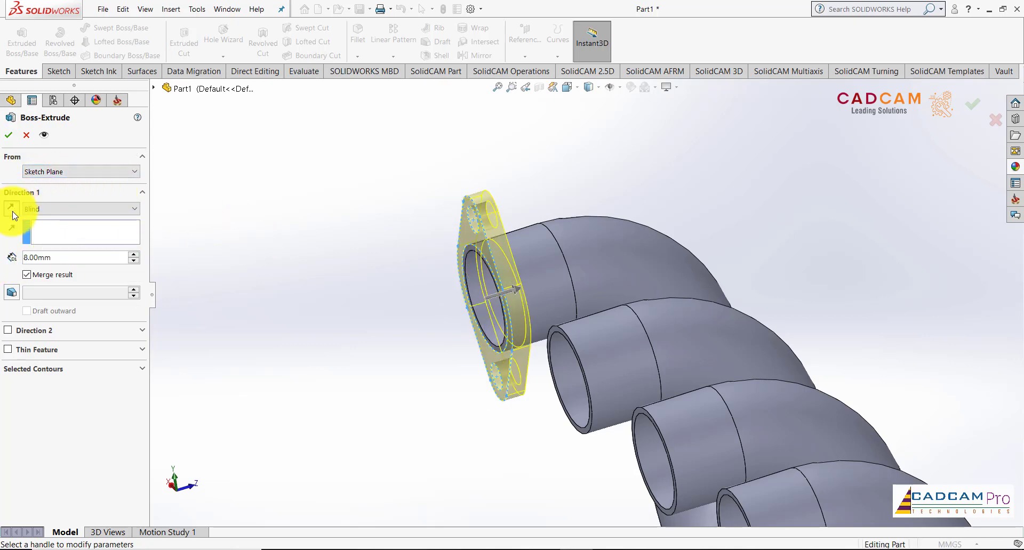
click(9, 136)
scroll(366, 183, up, 2)
scroll(365, 183, up, 2)
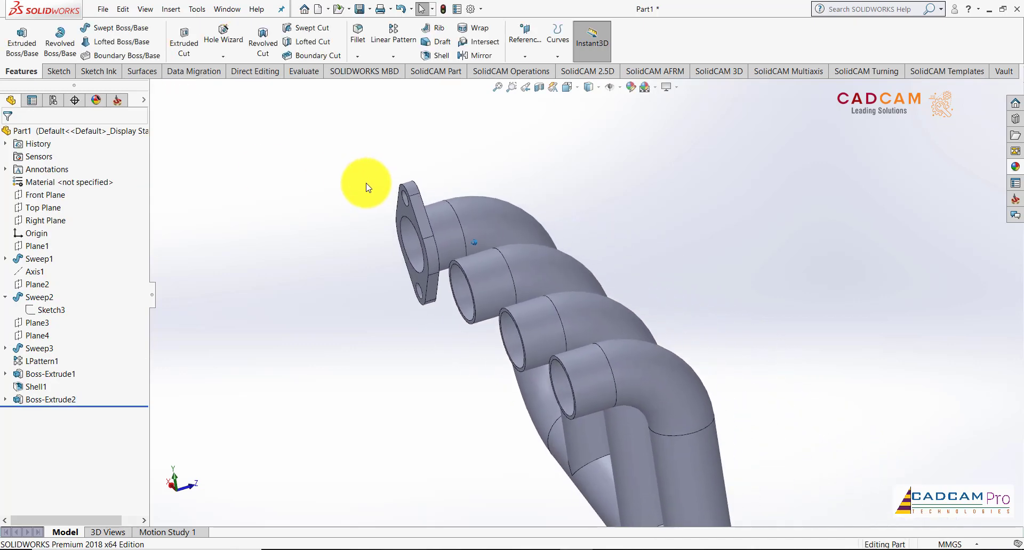
scroll(368, 184, up, 1)
scroll(368, 185, up, 2)
scroll(365, 183, up, 1)
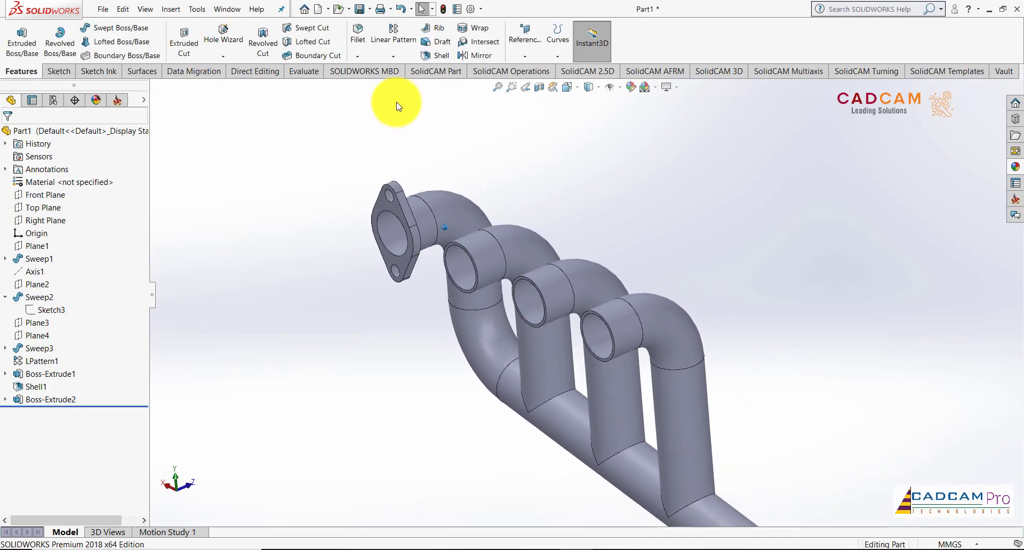
Linear-pattern Boss-Extrude2 along the Right Plane, 4 instances at 90 mm, reversed direction.
click(394, 30)
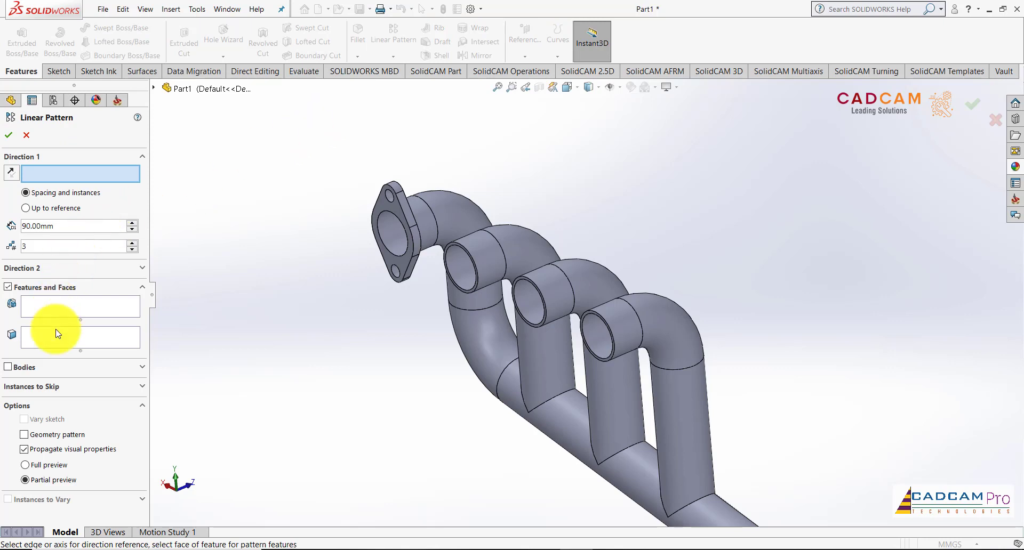
click(58, 312)
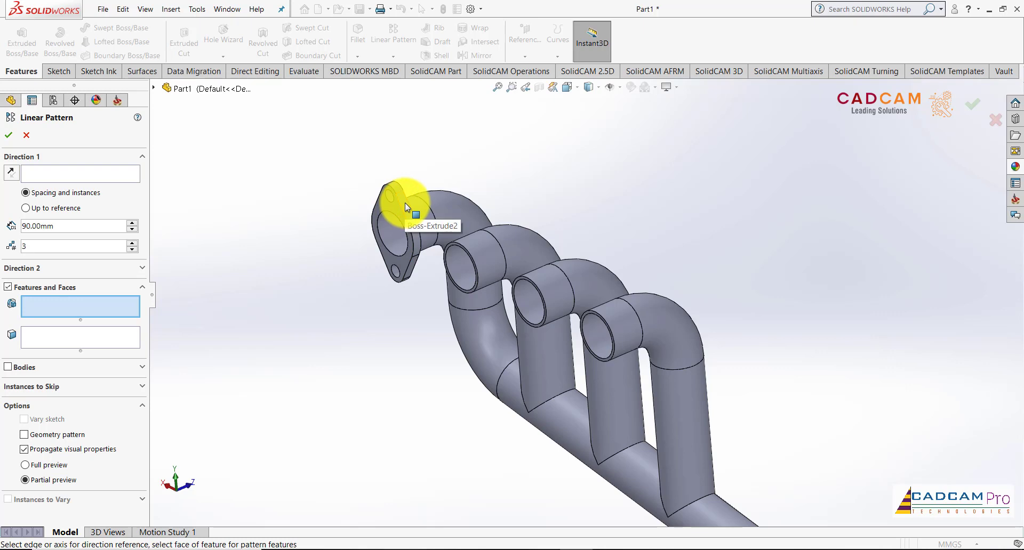
click(153, 88)
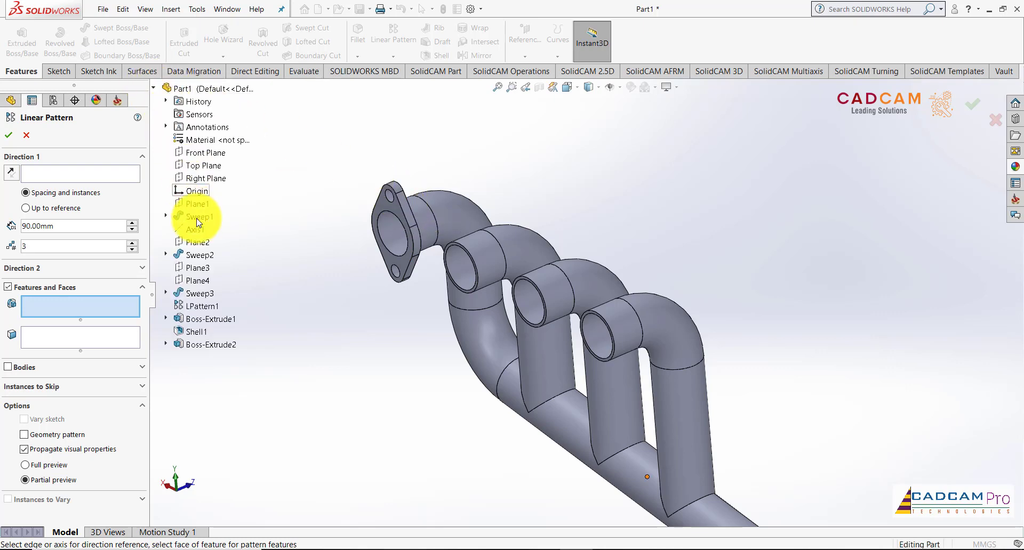
click(205, 346)
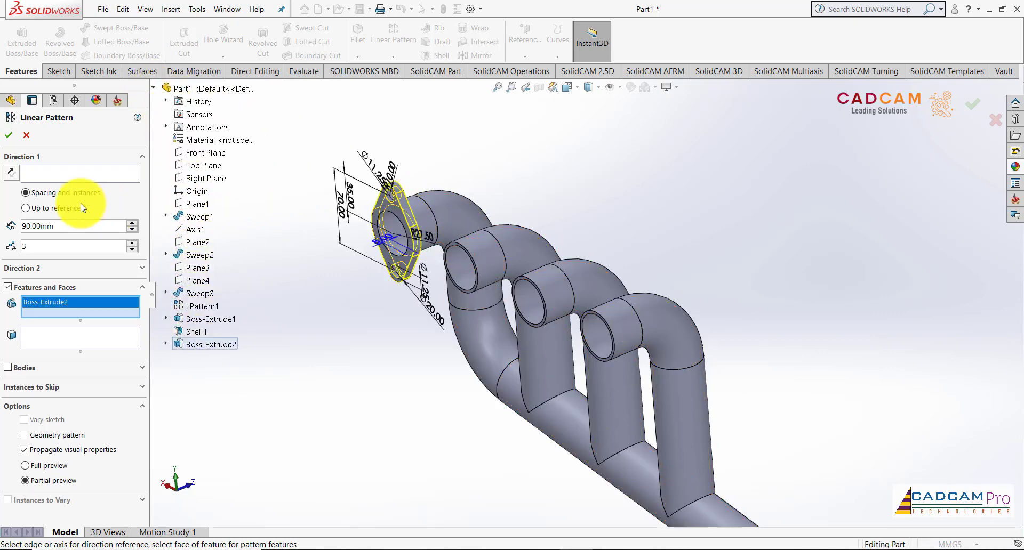
click(59, 174)
scroll(406, 138, up, 2)
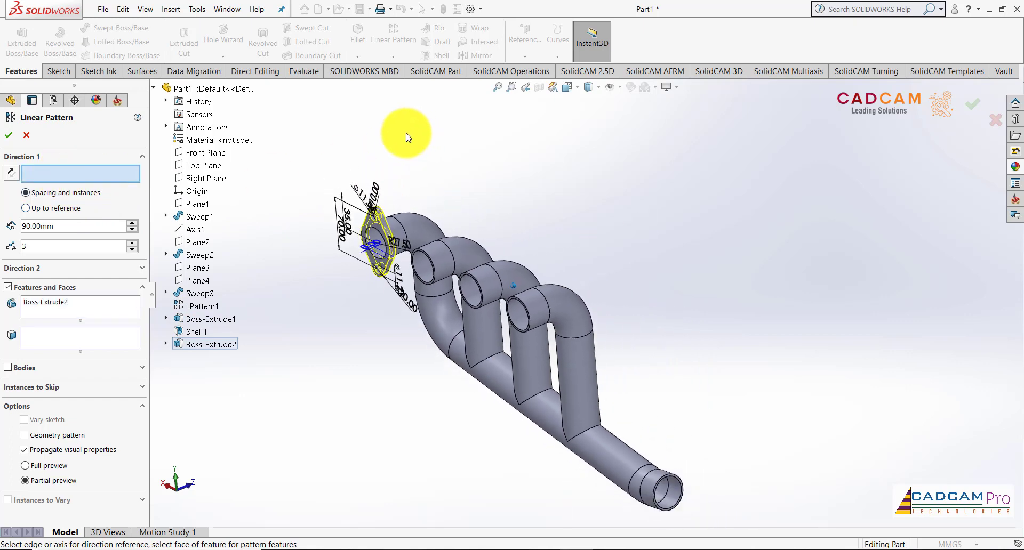
click(204, 179)
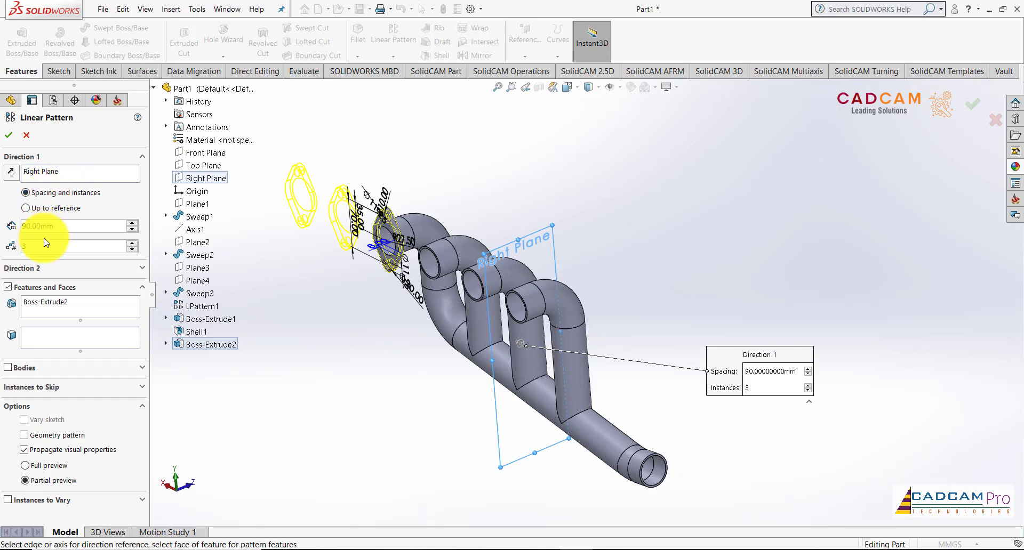
text(4)
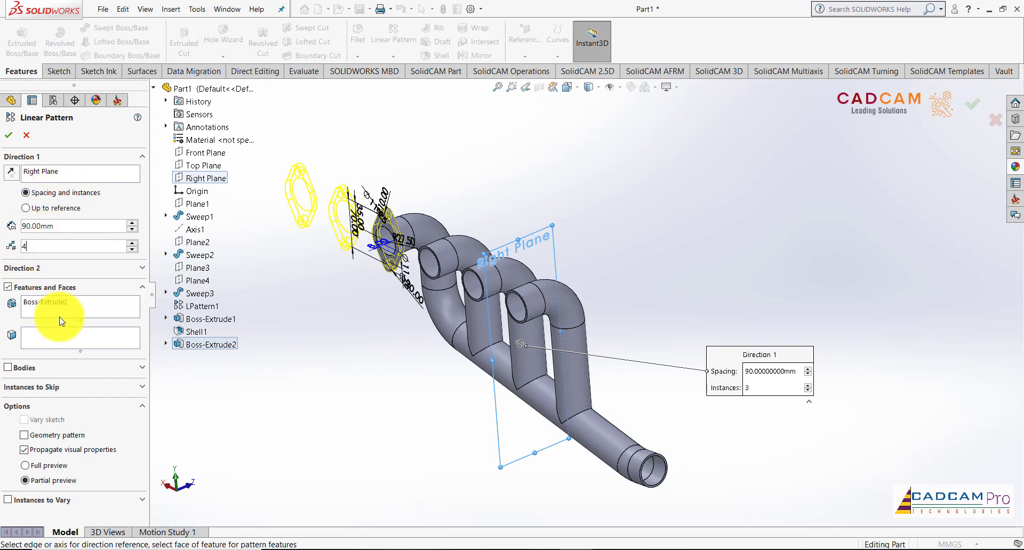
click(11, 173)
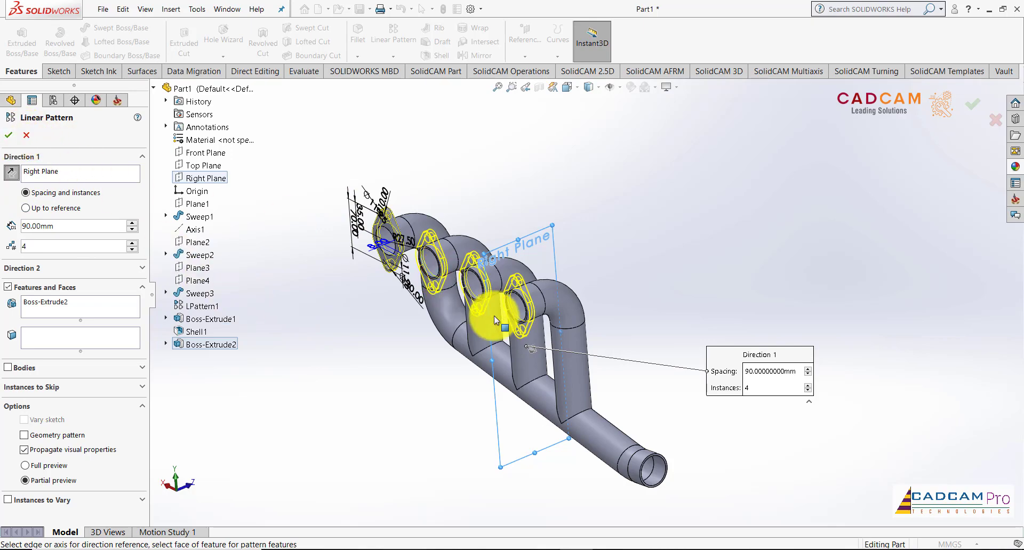
scroll(493, 313, down, 5)
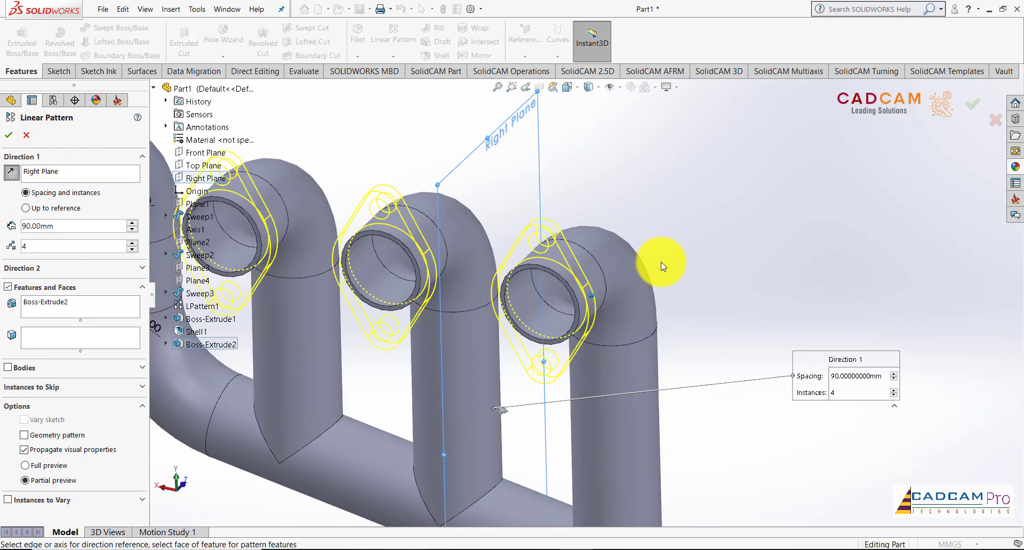
middle_drag(661, 262, 651, 194)
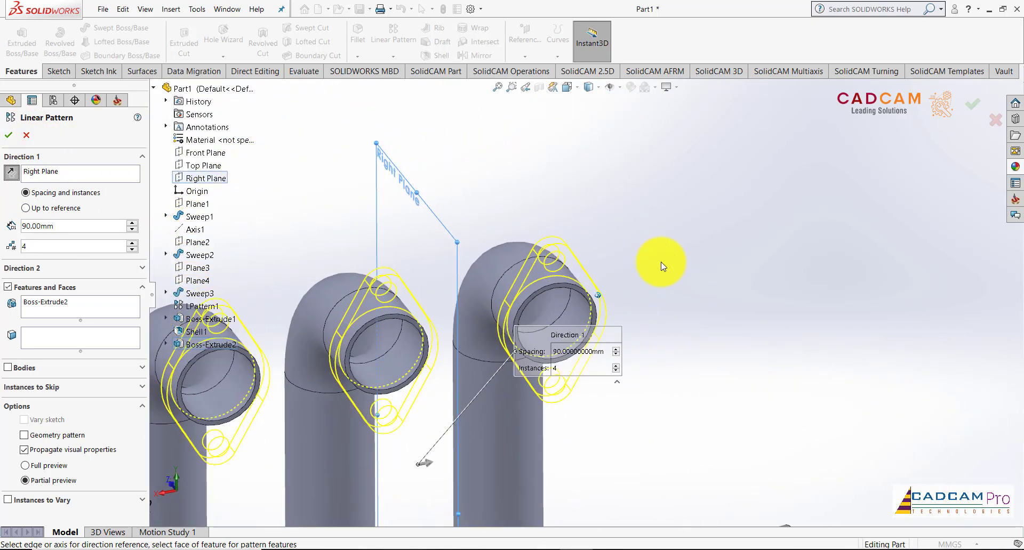
click(10, 136)
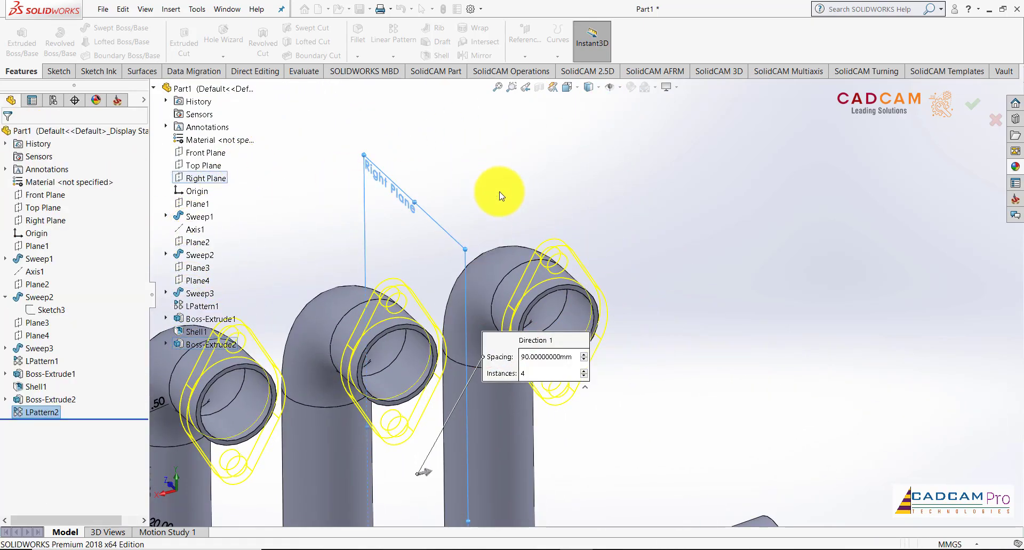
Rotate the model to inspect the four patterned flanges from behind the pipes.
scroll(538, 181, up, 3)
key(Left)
key(Left)
key(Left)
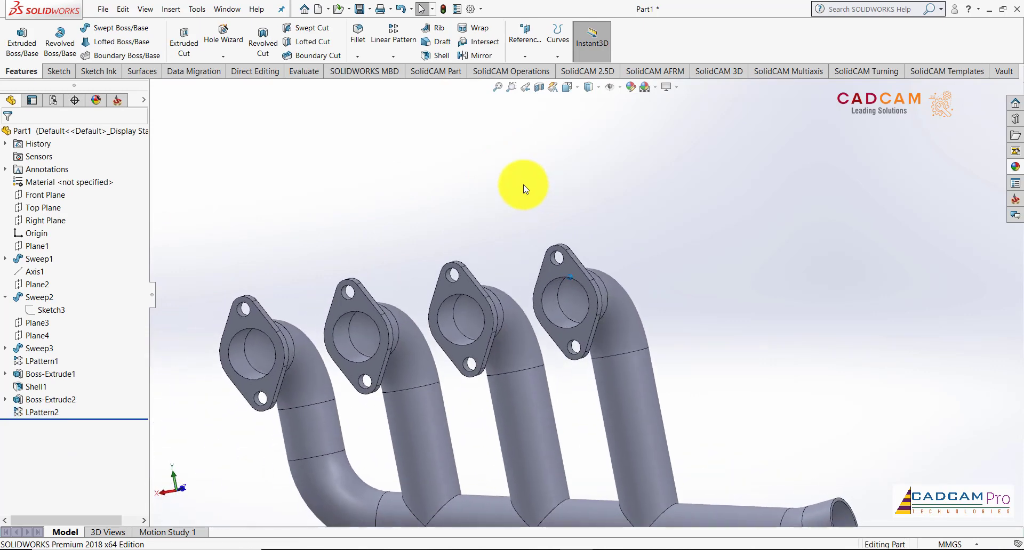
key(Left)
key(Left)
key(Left)
key(Left)
key(Left)
key(Left)
key(Left)
key(Left)
key(Left)
key(Left)
key(Left)
key(Left)
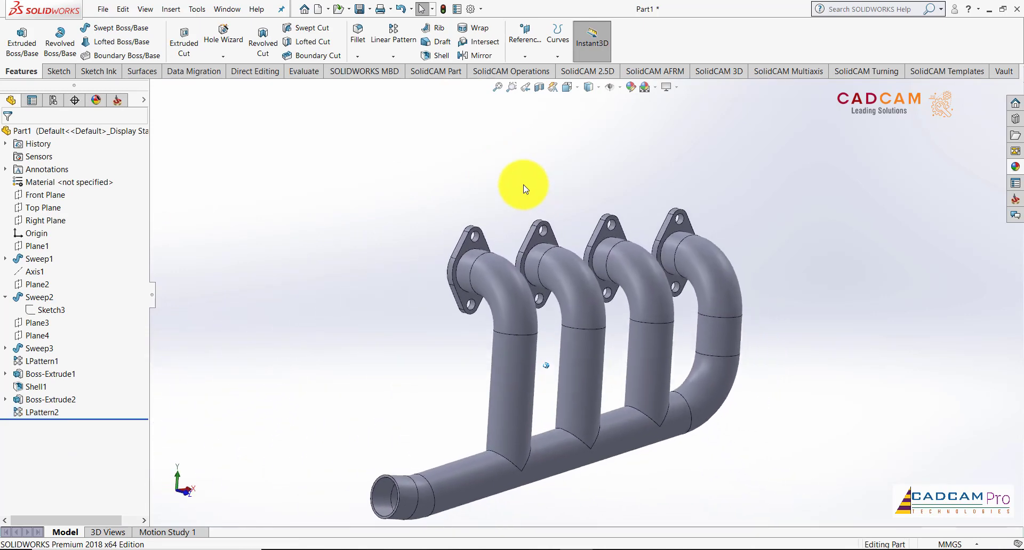
key(Left)
key(Left)
key(Left)
key(Left)
key(Left)
key(Left)
key(Left)
key(Left)
key(Left)
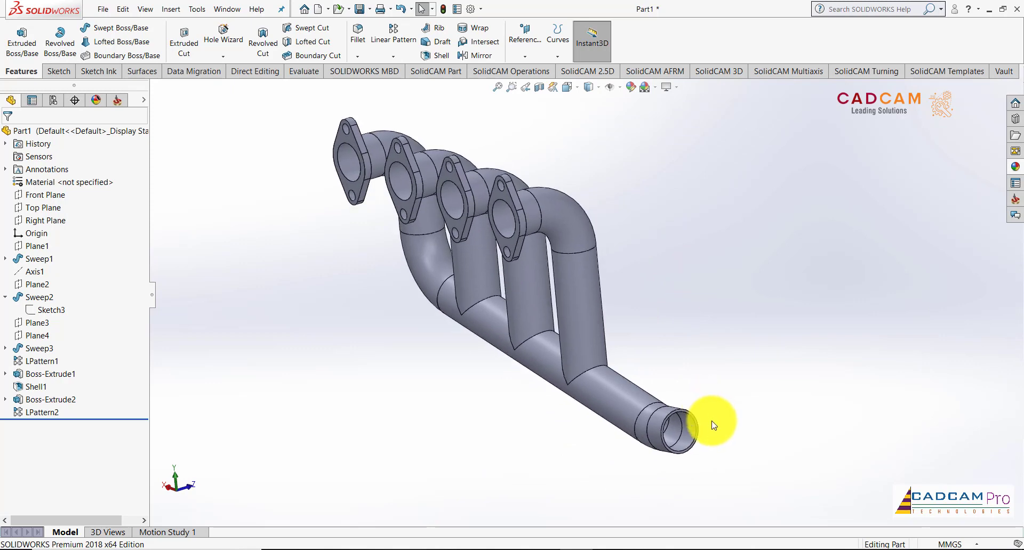
scroll(665, 412, down, 5)
Start Sketch8 on the outlet pipe's end face and view it normal-to.
click(58, 71)
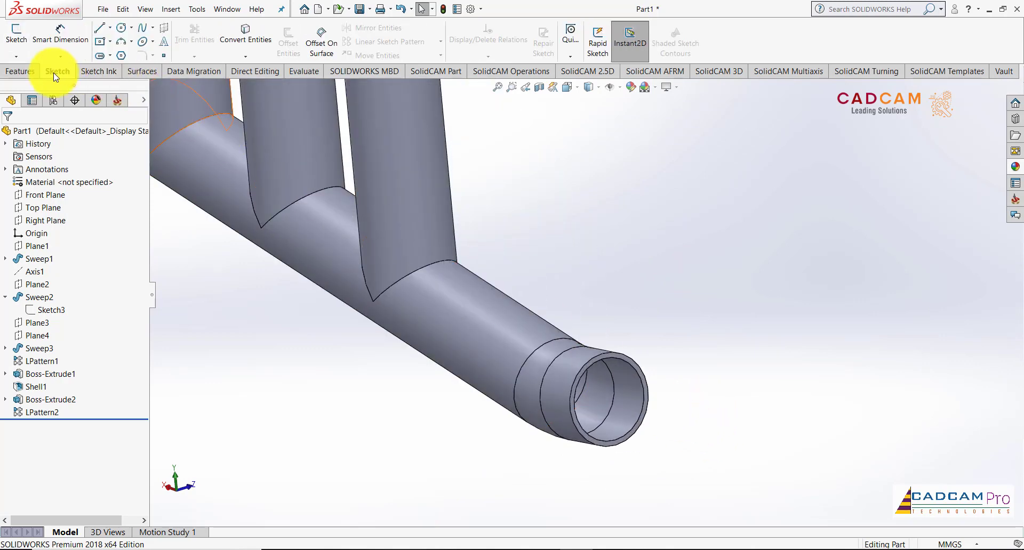
click(16, 34)
scroll(645, 376, down, 3)
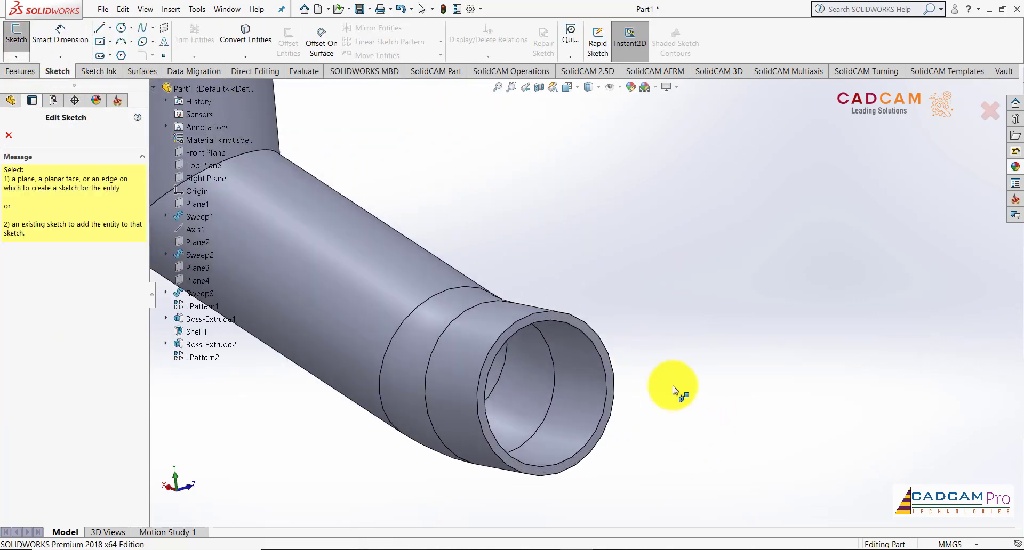
click(600, 344)
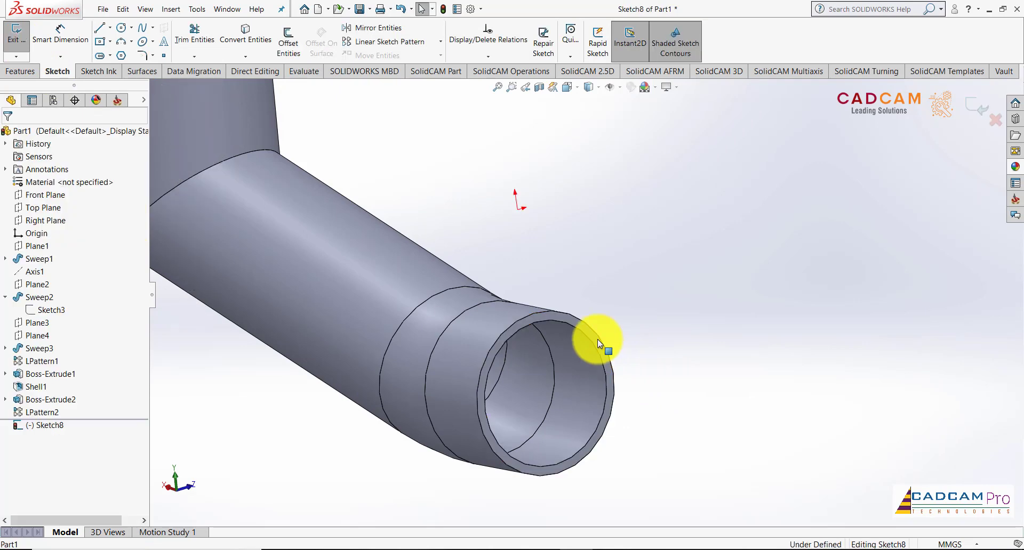
click(60, 425)
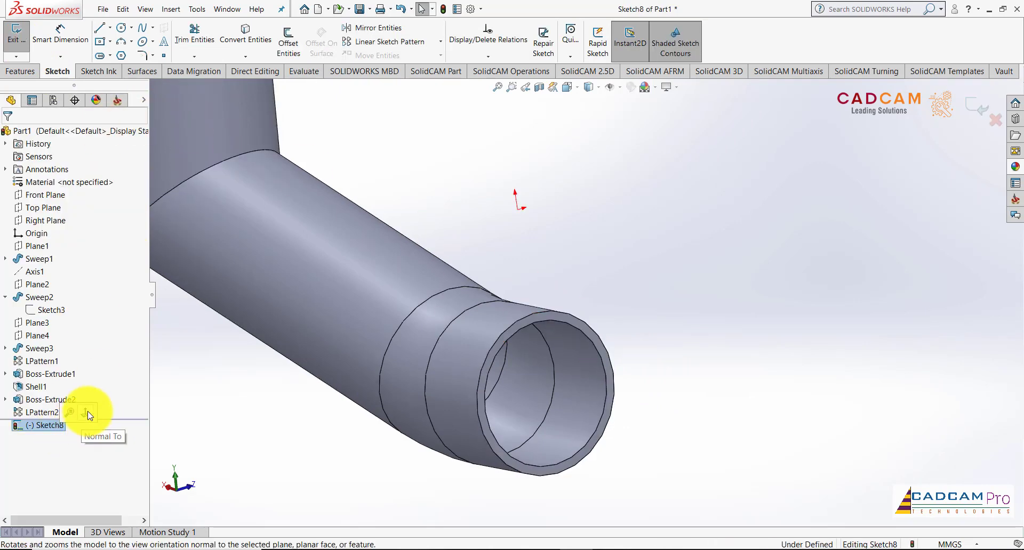
click(86, 410)
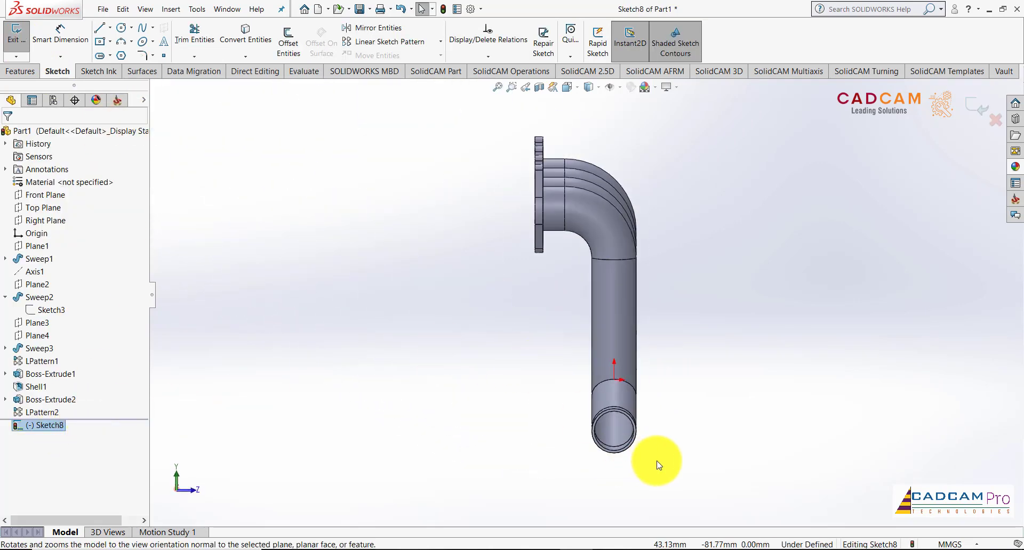
scroll(658, 466, down, 1)
scroll(658, 434, down, 2)
scroll(645, 430, down, 2)
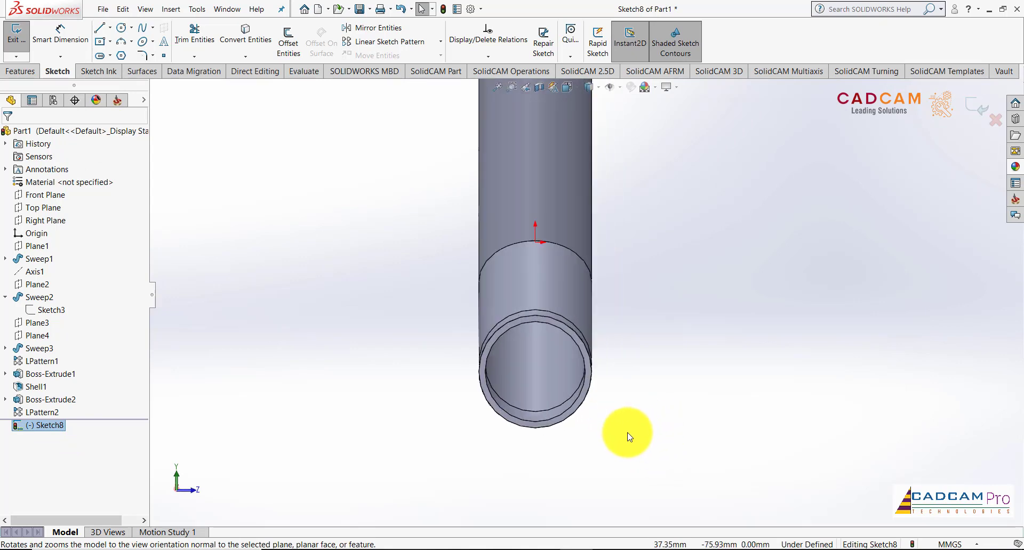
Draw a circle centred on the outlet pipe and dimension it Ø55 mm.
click(122, 29)
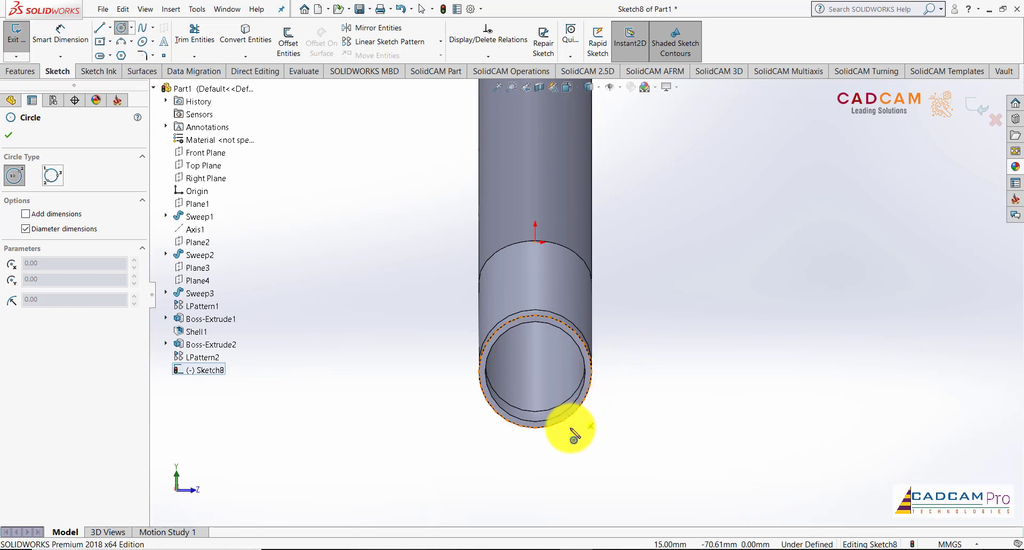
click(536, 373)
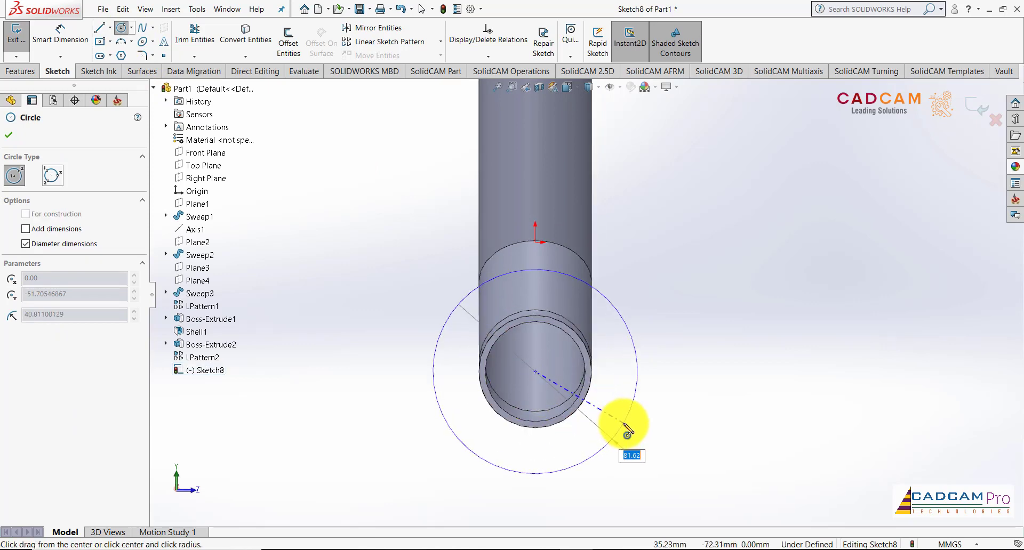
click(625, 425)
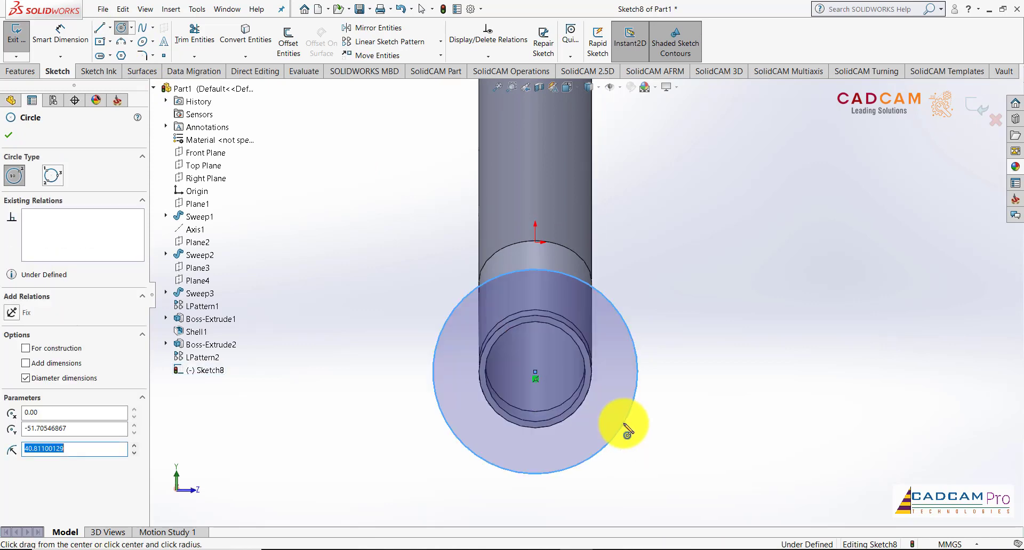
click(60, 33)
click(624, 438)
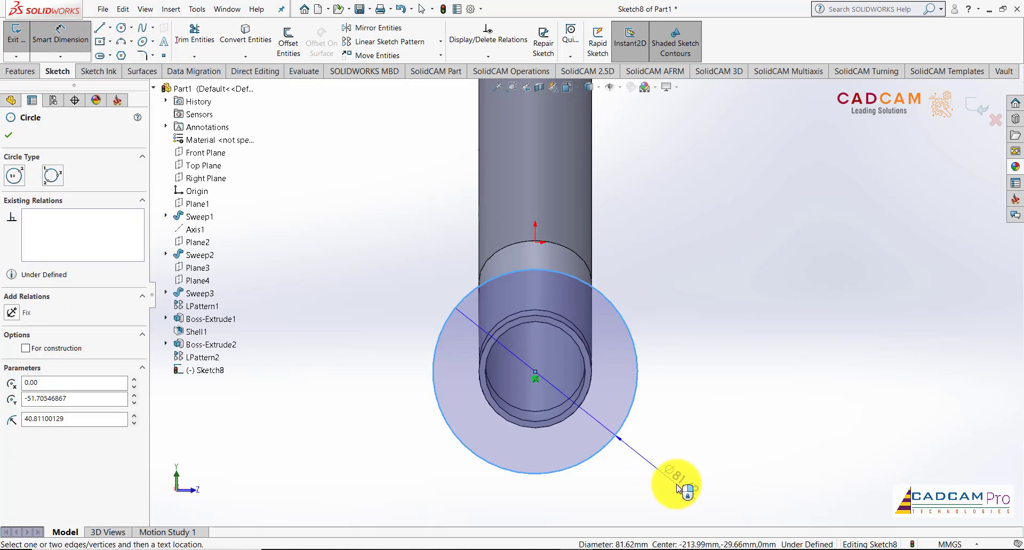
click(681, 481)
text(55)
key(Return)
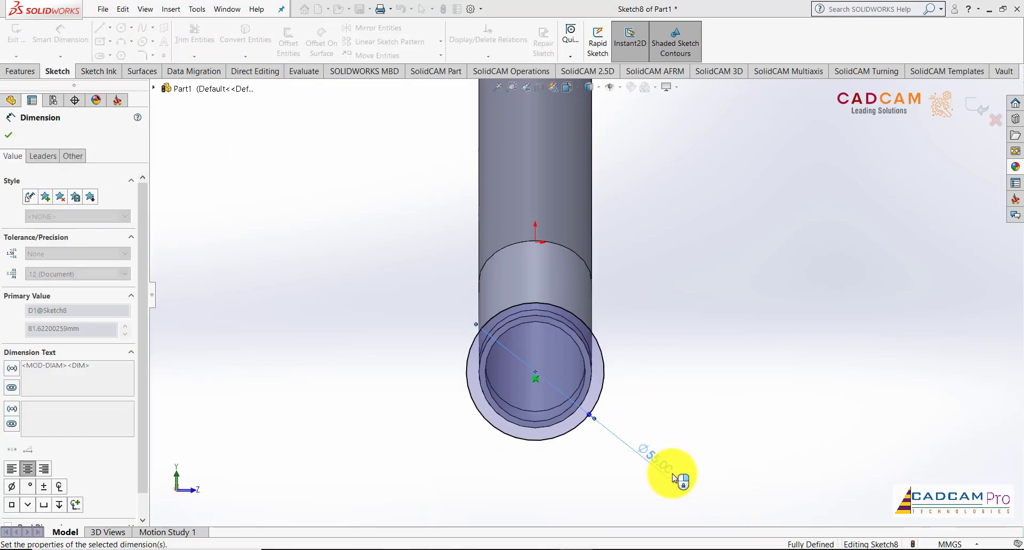
key(Escape)
Convert the bore's Ø45 inner edge into Sketch8 with Convert Entities.
scroll(633, 413, down, 2)
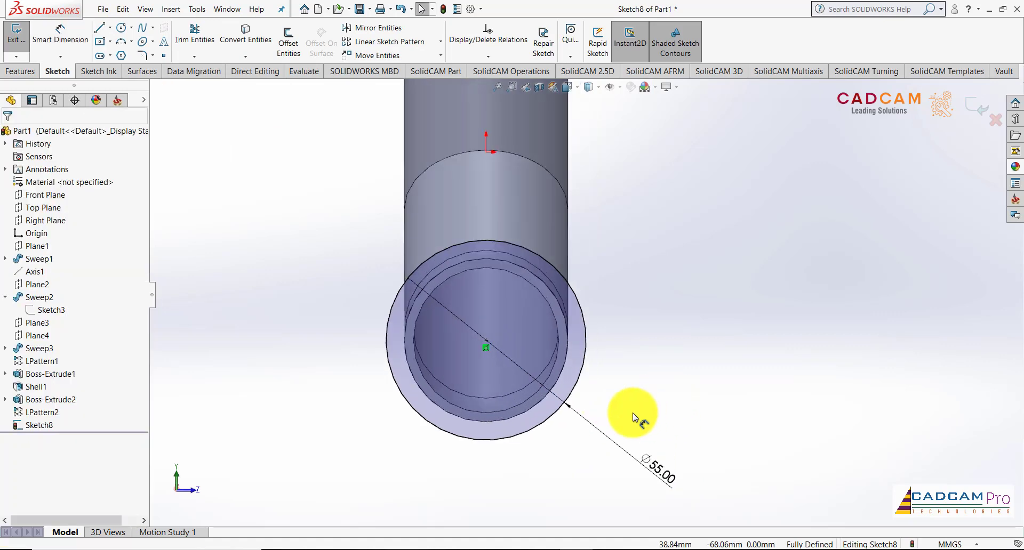
scroll(475, 424, up, 3)
scroll(625, 265, down, 1)
scroll(629, 264, down, 2)
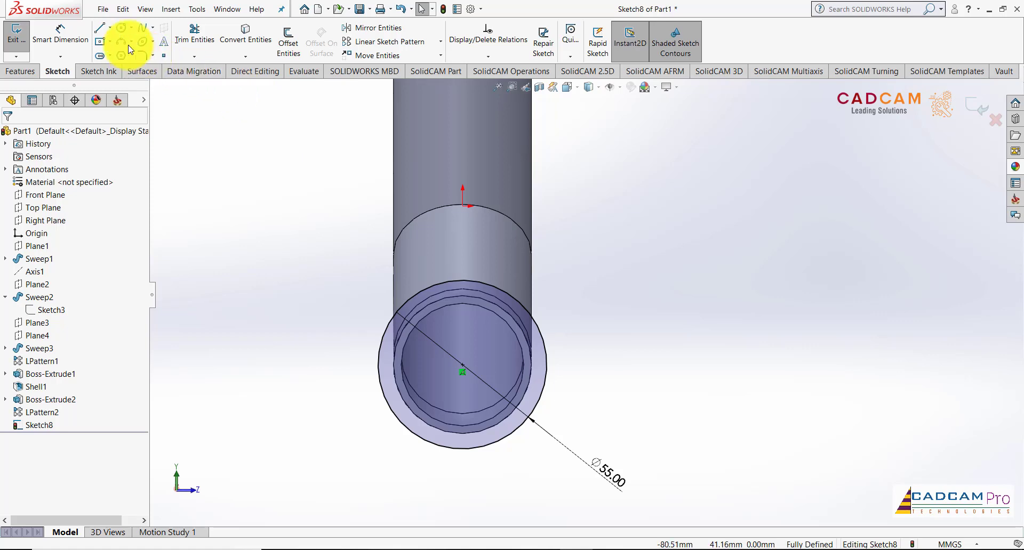
click(246, 33)
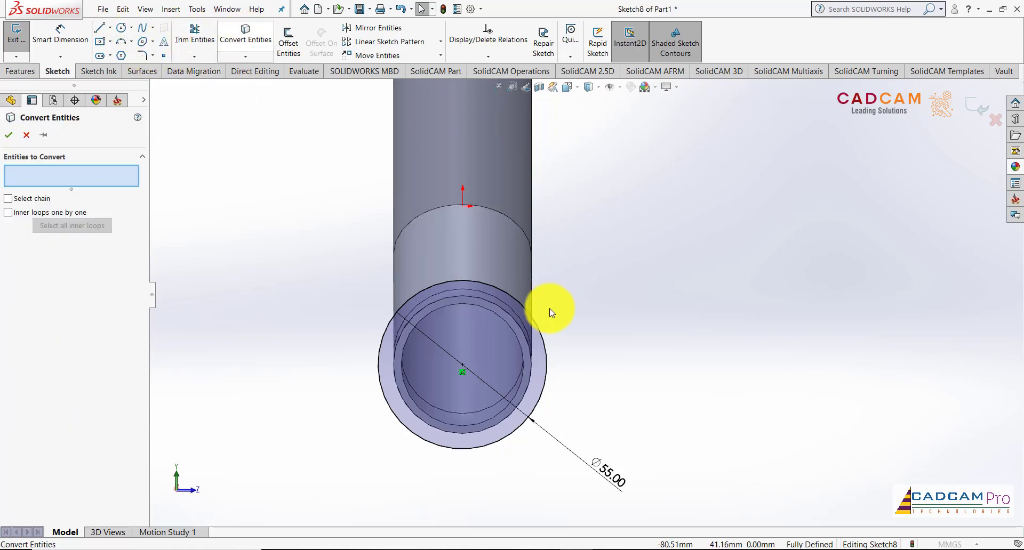
click(529, 349)
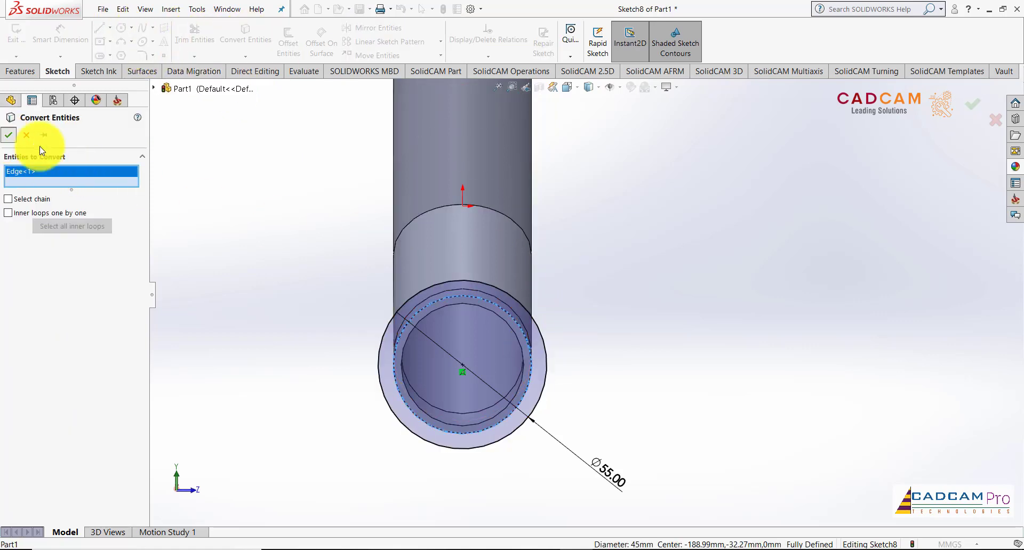
key(Return)
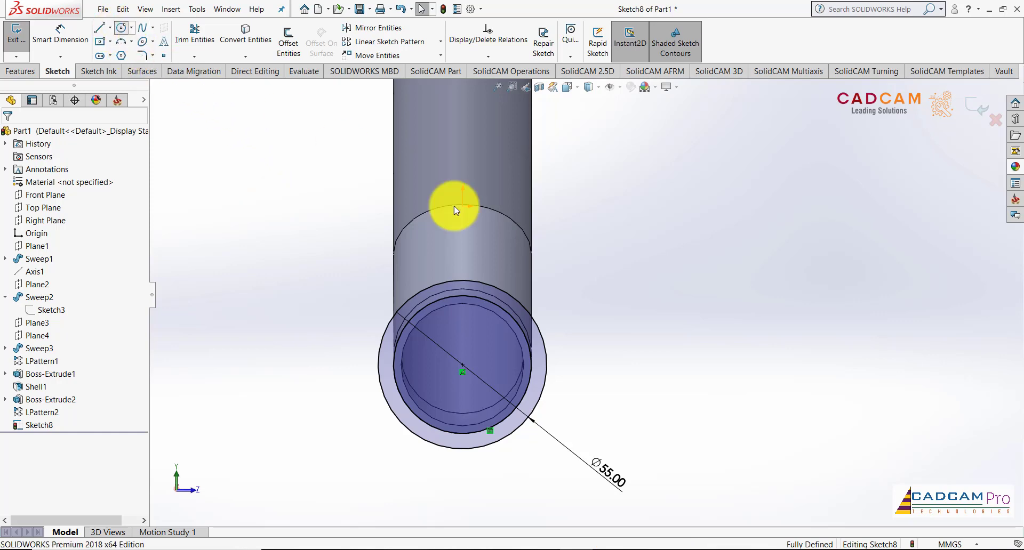
scroll(608, 304, up, 3)
scroll(617, 328, down, 2)
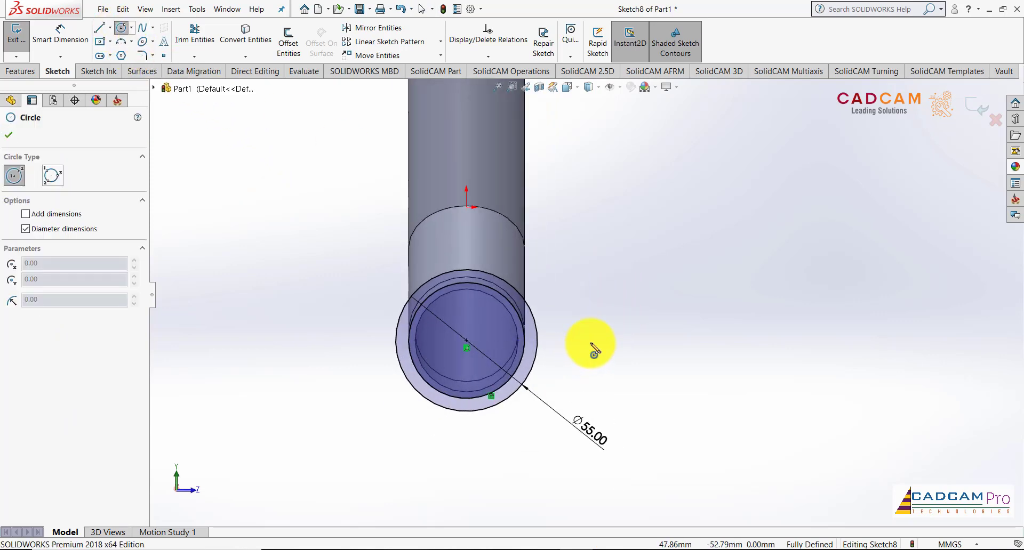
Draw two small circles, one to the right and one to the left of the tube.
click(591, 340)
click(618, 350)
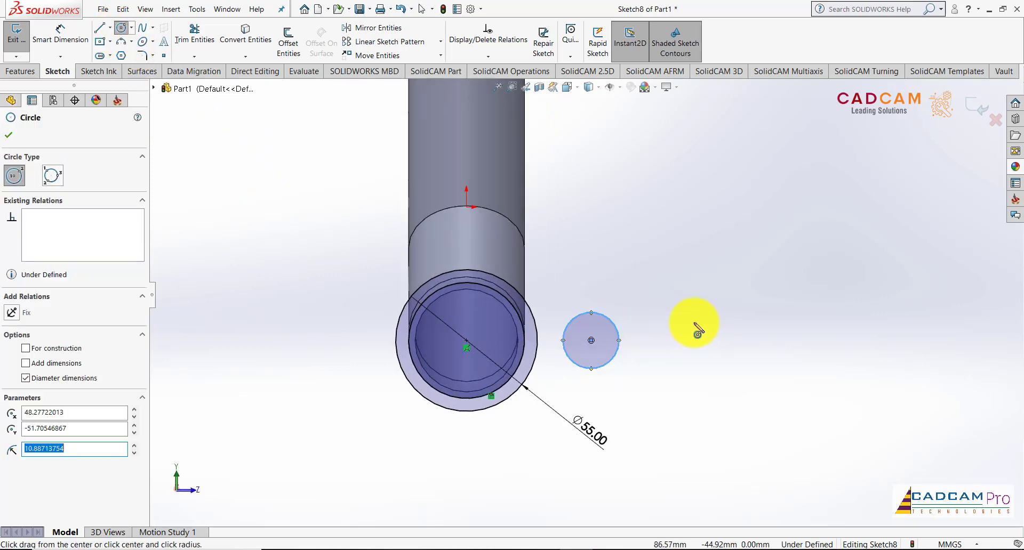
click(308, 345)
click(328, 362)
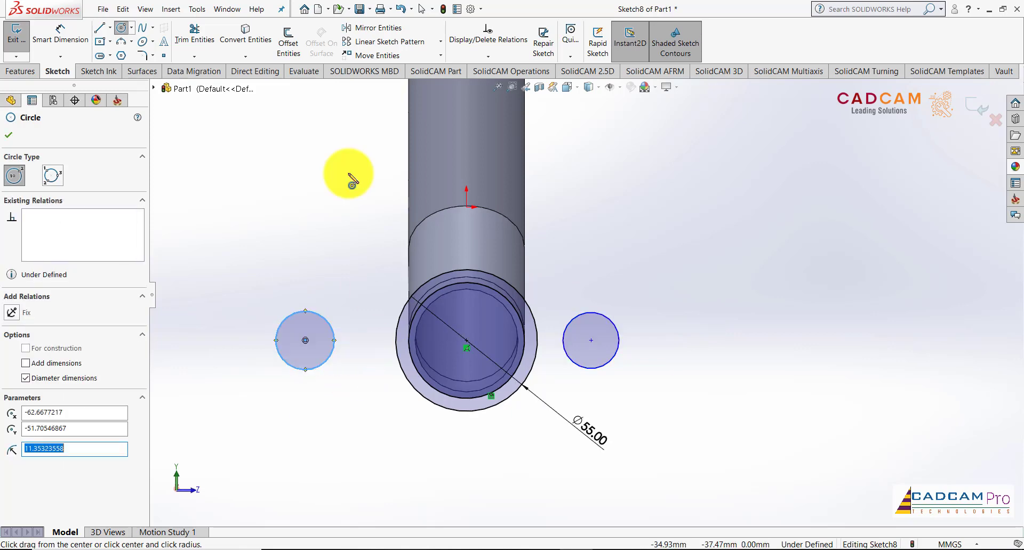
key(Escape)
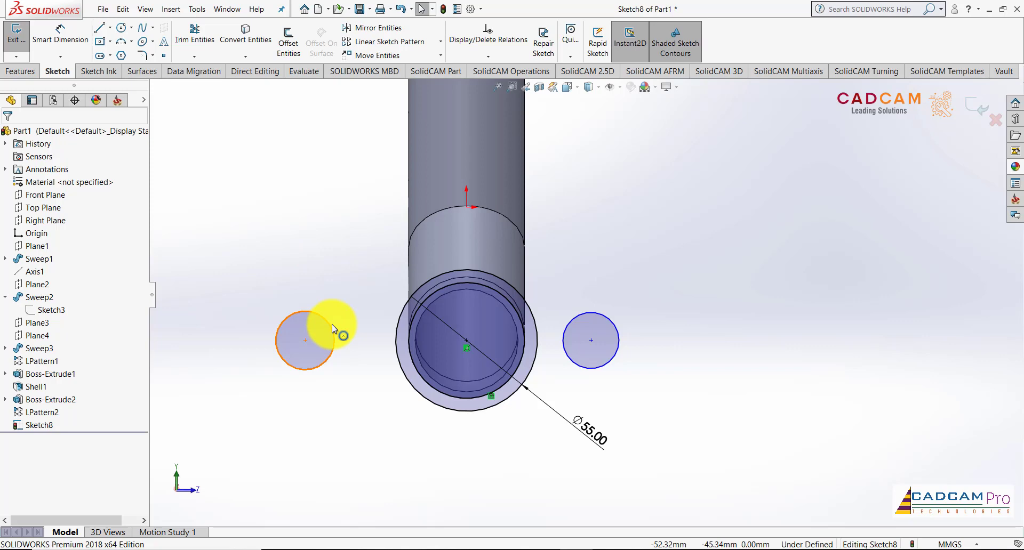
Dimension the right circle 35 mm from centre and the two side circles 70 mm apart.
click(60, 33)
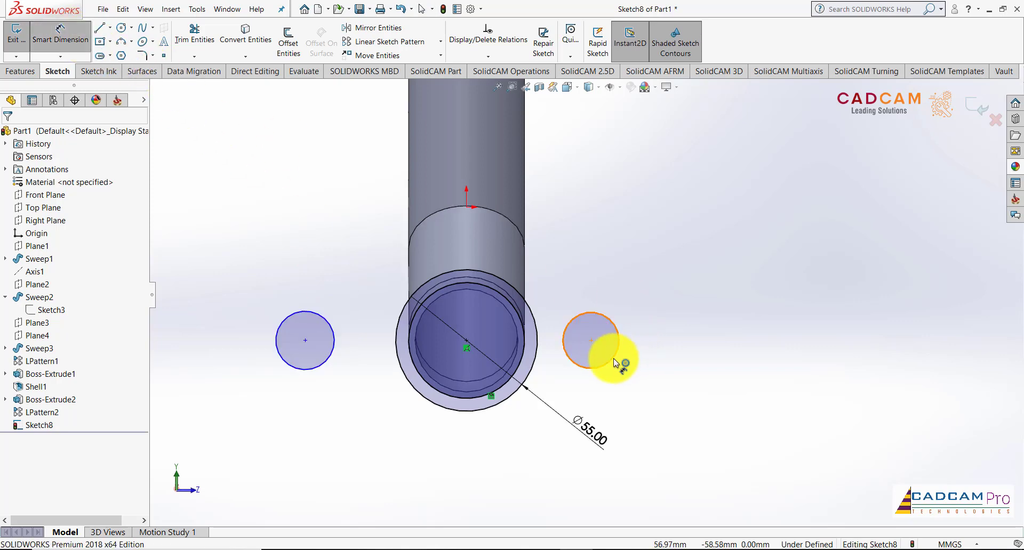
click(614, 359)
click(497, 407)
click(513, 469)
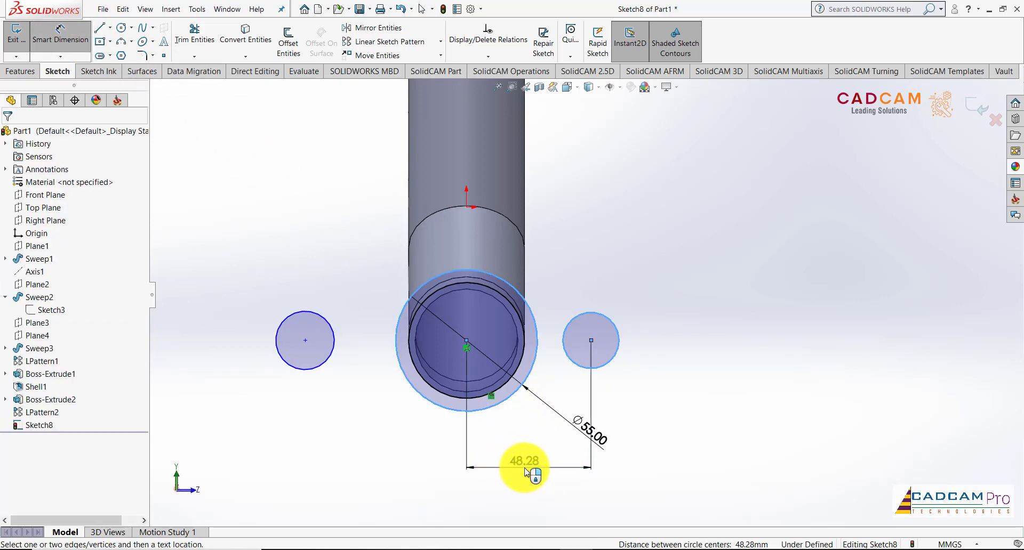
text(35)
key(Return)
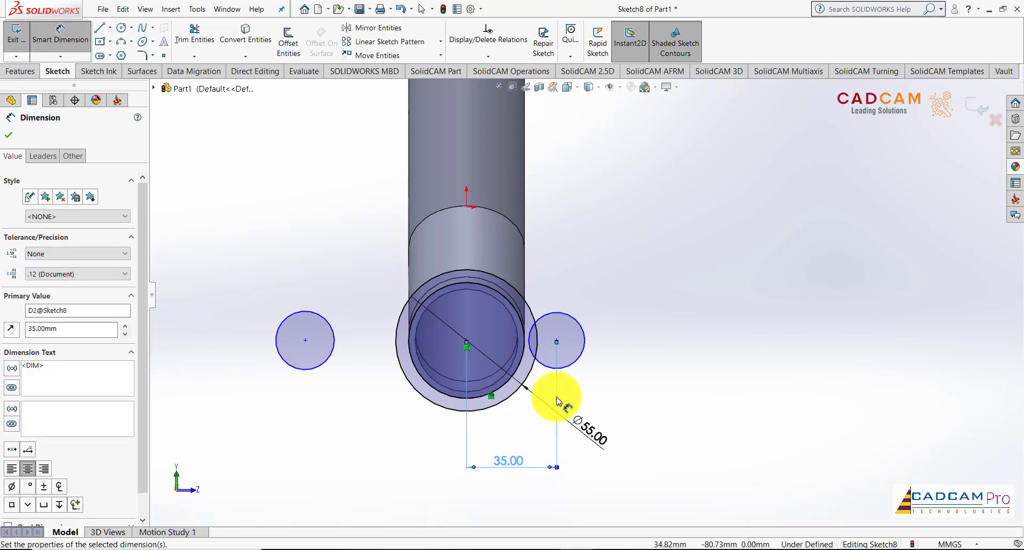
click(571, 372)
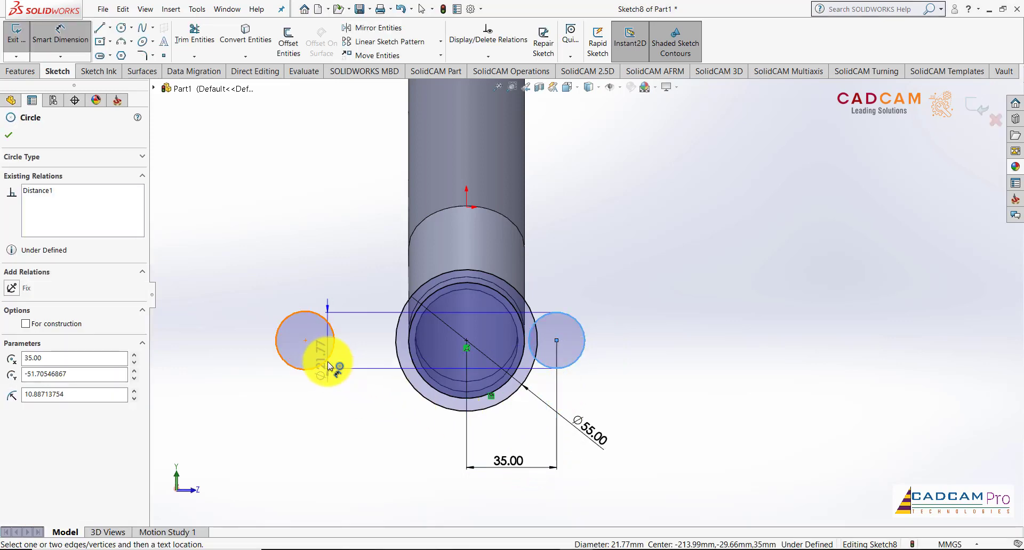
click(328, 368)
click(500, 501)
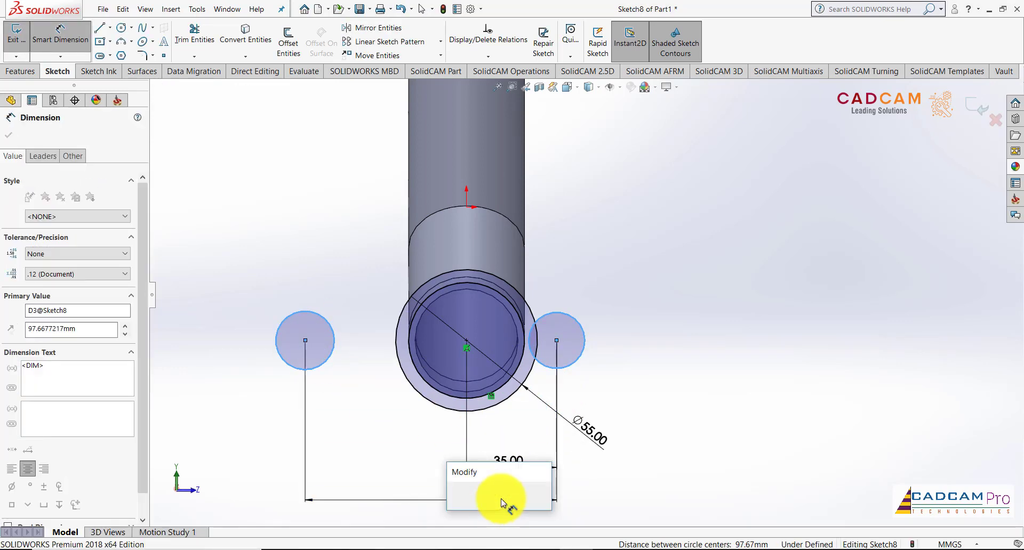
text(70)
key(Return)
click(650, 413)
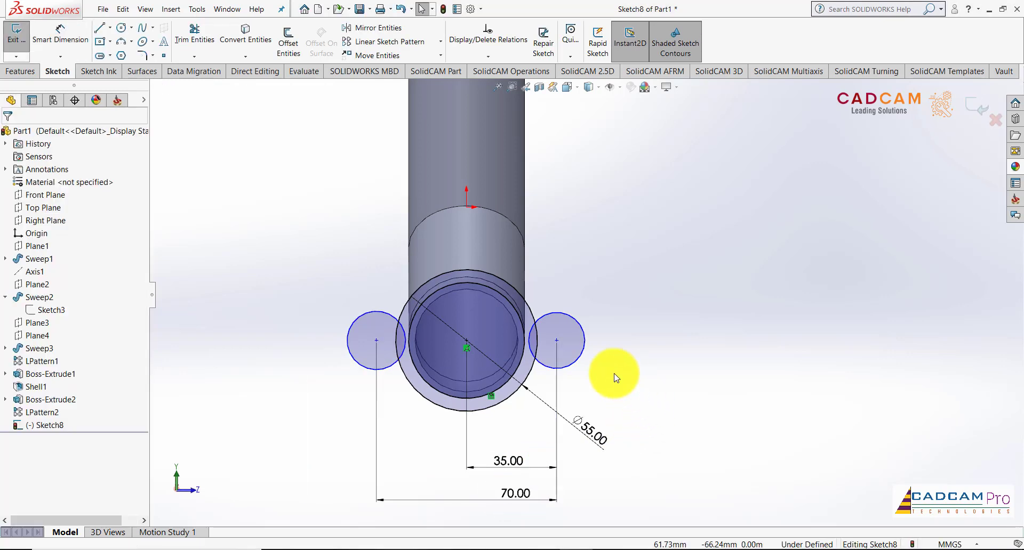
click(557, 340)
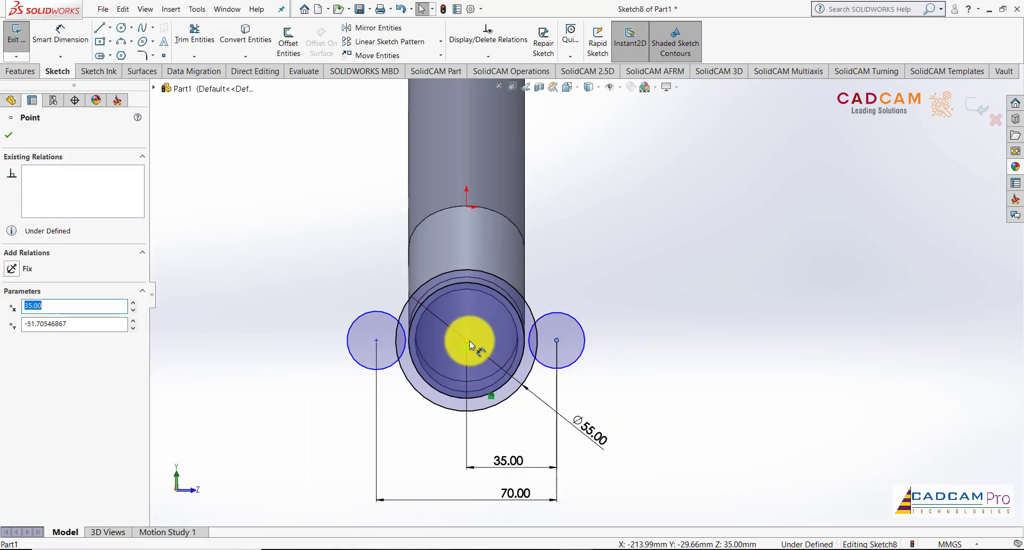
Align the three circle centres horizontally.
ctrl+click(466, 340)
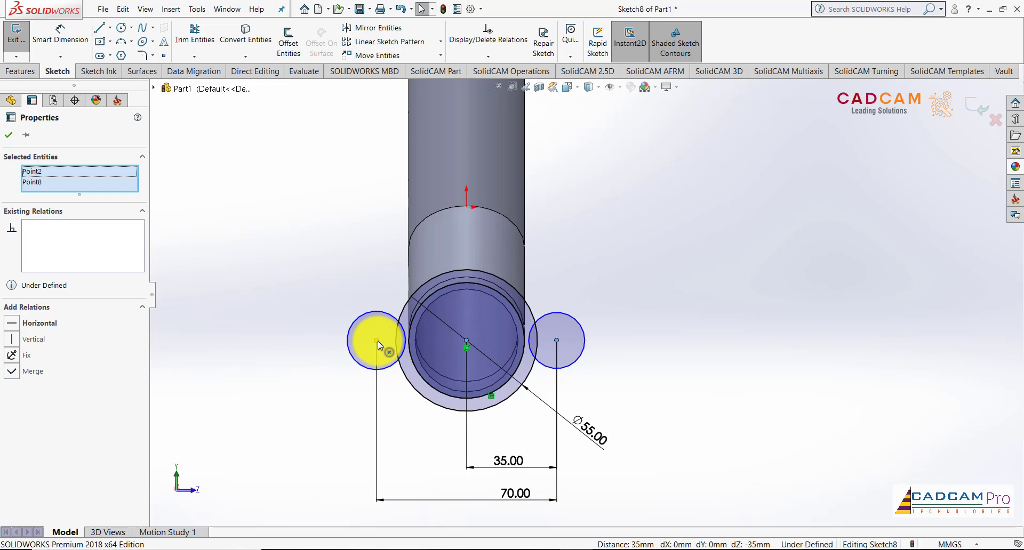
ctrl+click(376, 341)
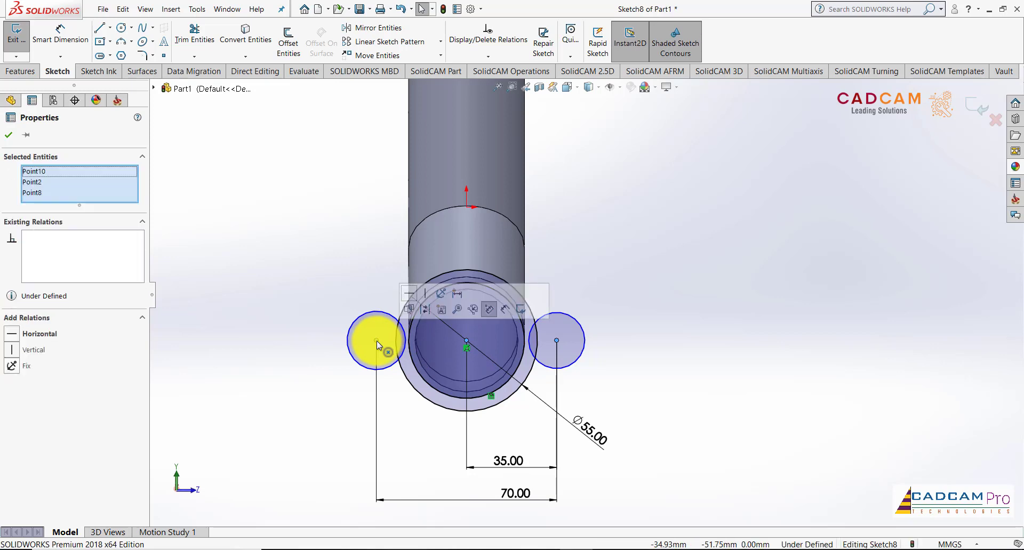
click(409, 294)
click(640, 293)
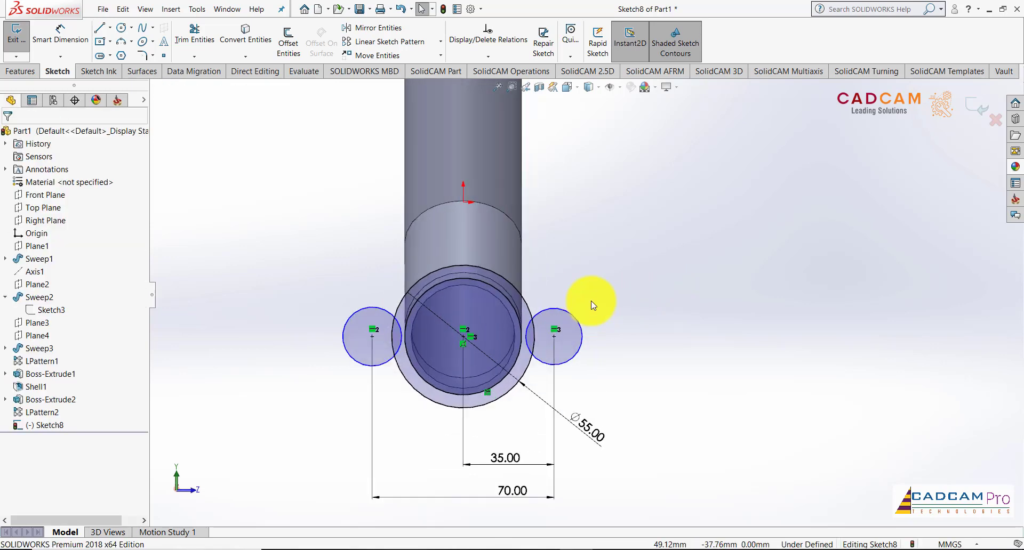
Dimension the right side circle to Ø20 mm.
click(60, 33)
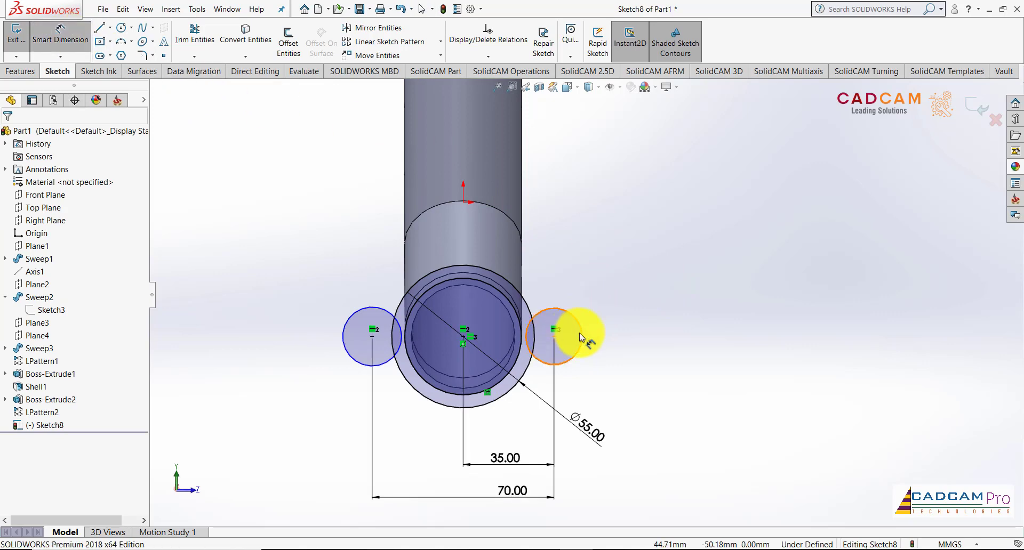
click(579, 333)
click(658, 430)
text(20)
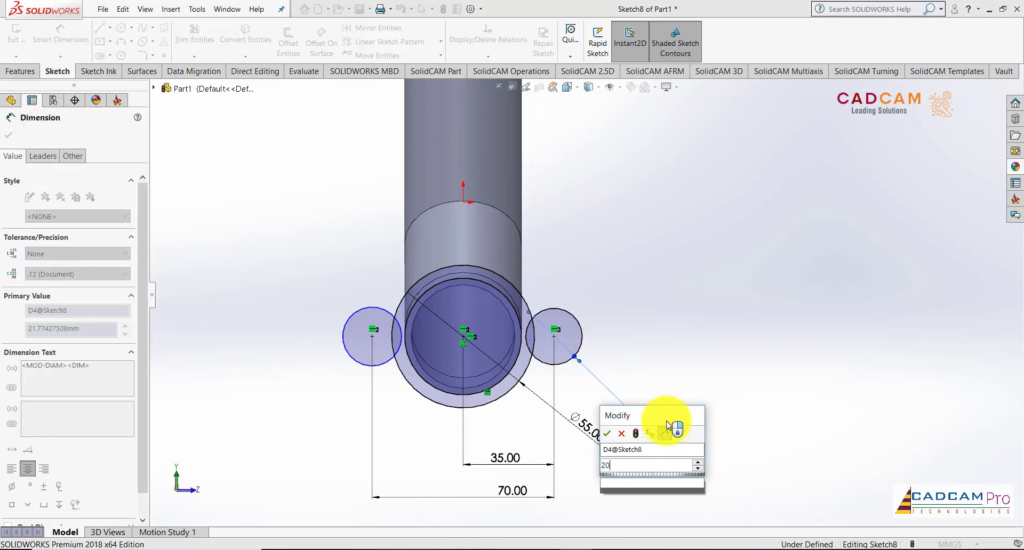
key(Return)
key(Escape)
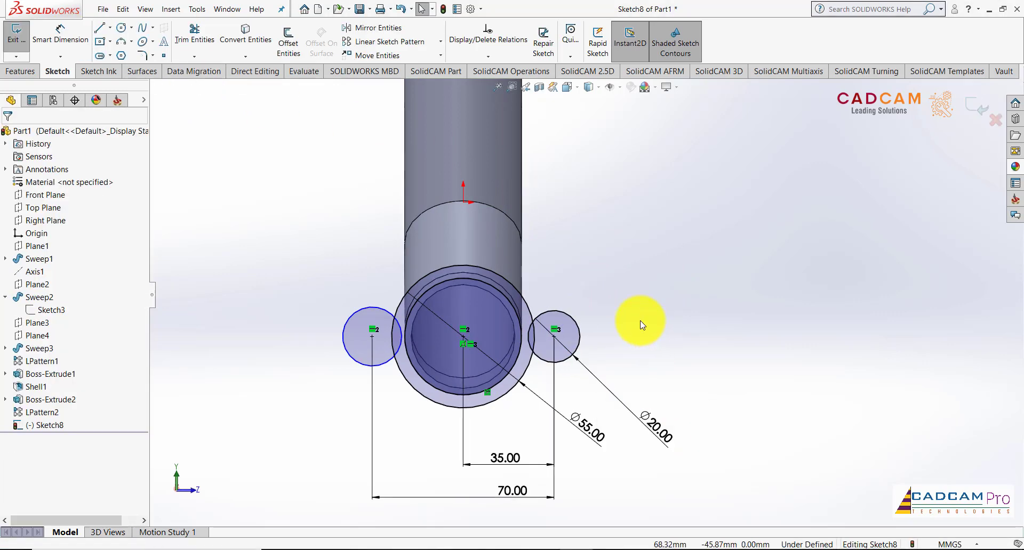
Make both side circles equal in size.
click(578, 332)
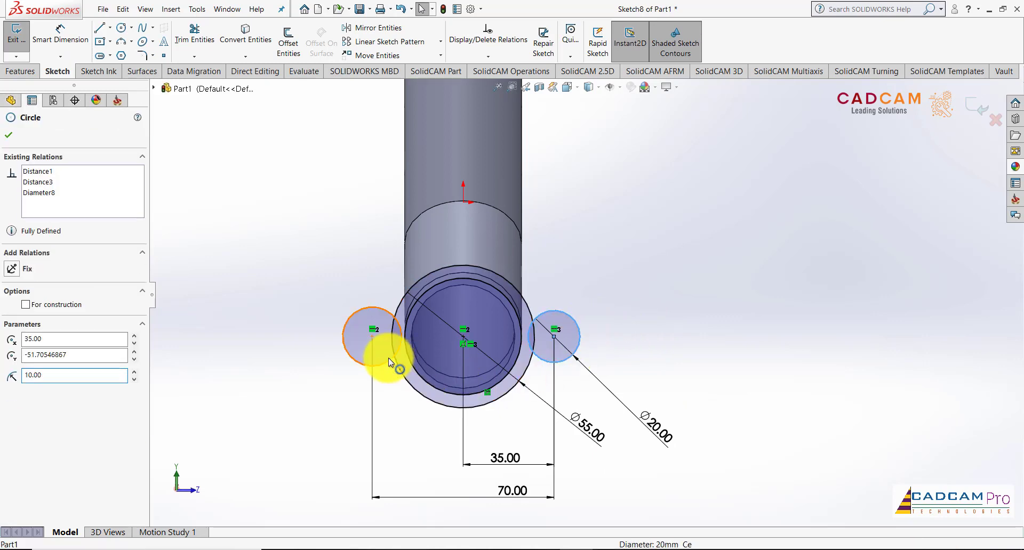
ctrl+click(395, 346)
click(468, 310)
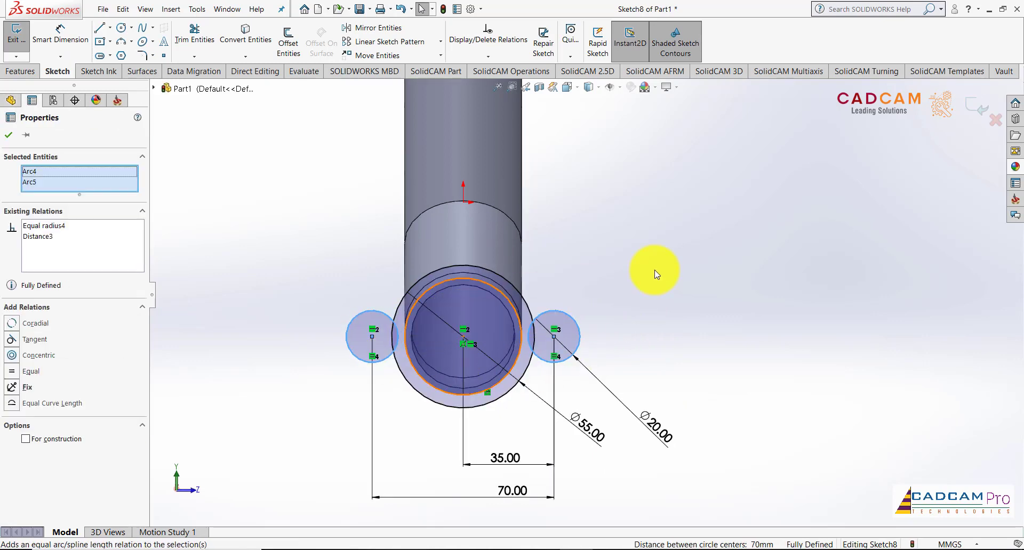
click(656, 275)
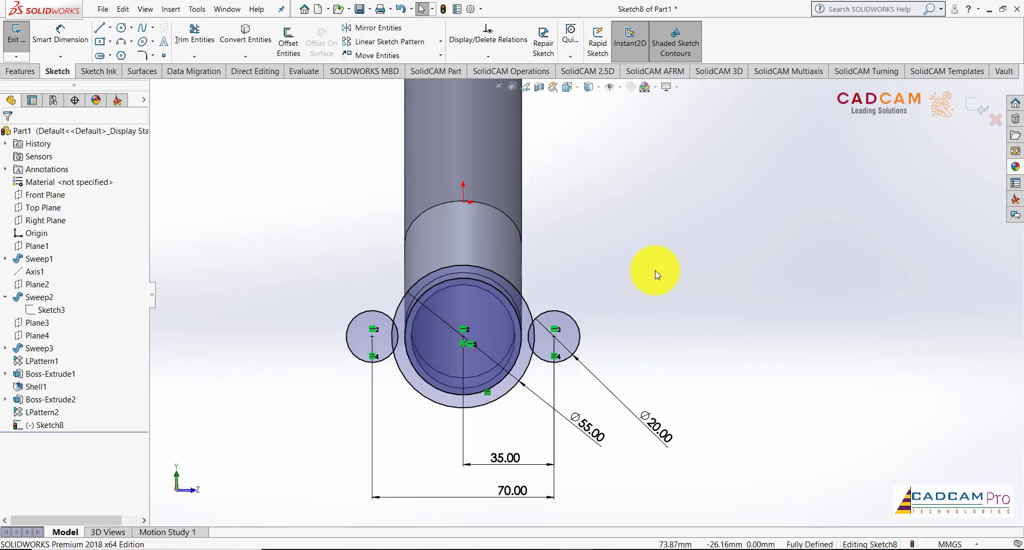
click(99, 31)
Draw the two upper lines linking the Ø55 circle to the left and right Ø20 circles.
scroll(333, 294, down, 2)
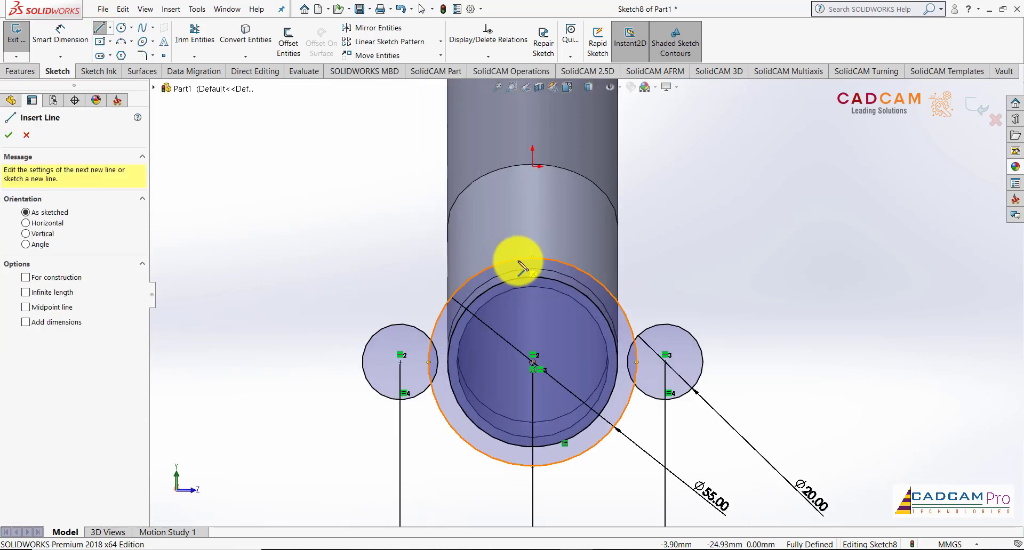
click(477, 277)
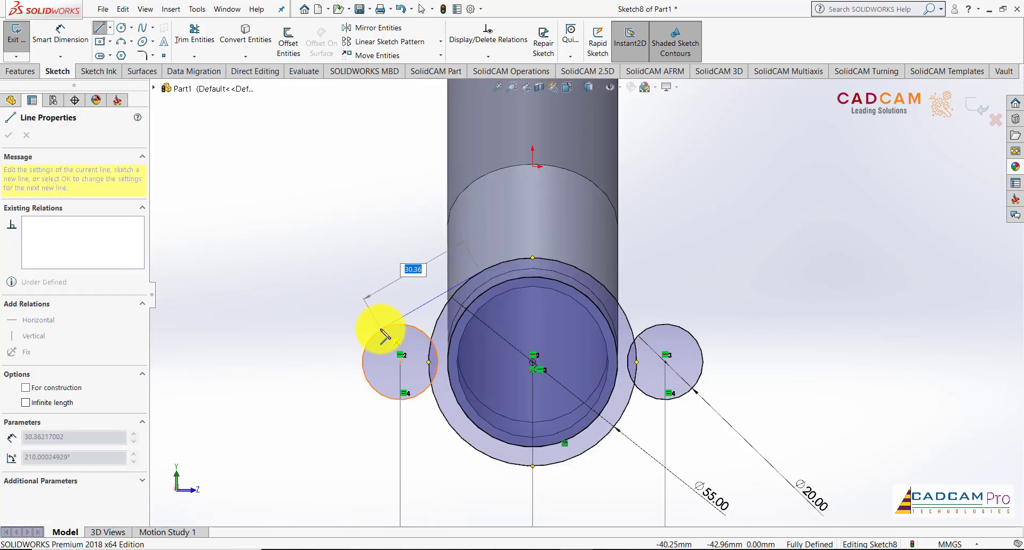
click(381, 330)
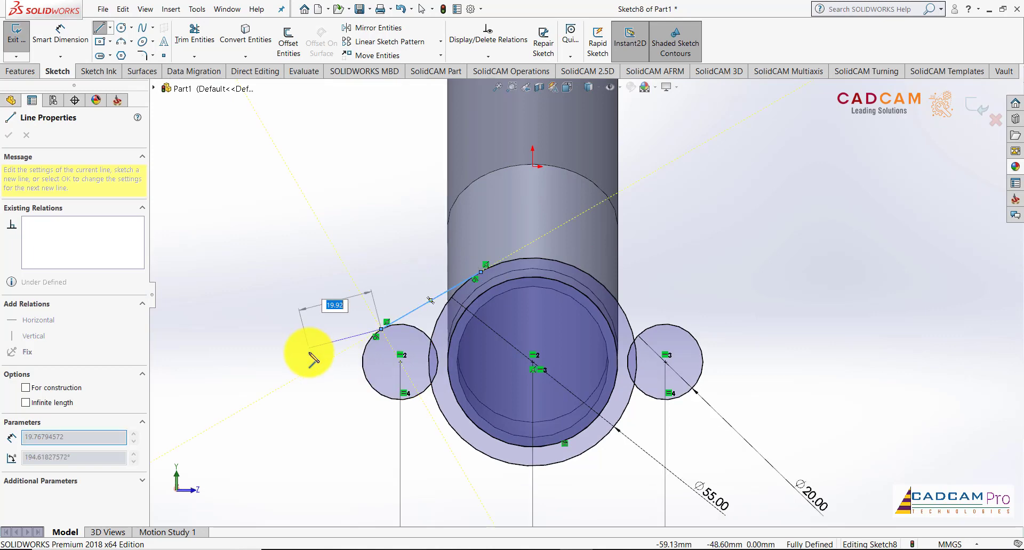
key(Escape)
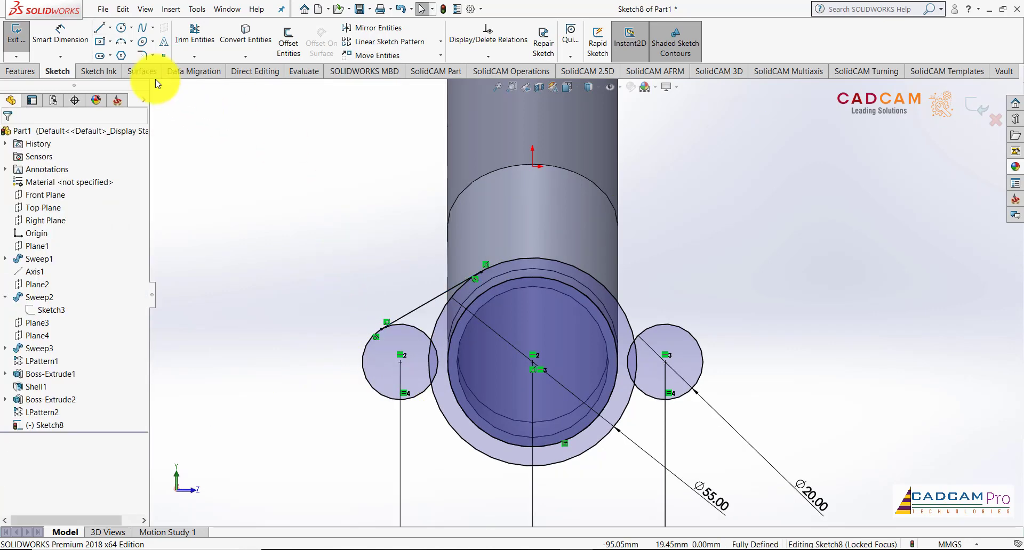
click(101, 28)
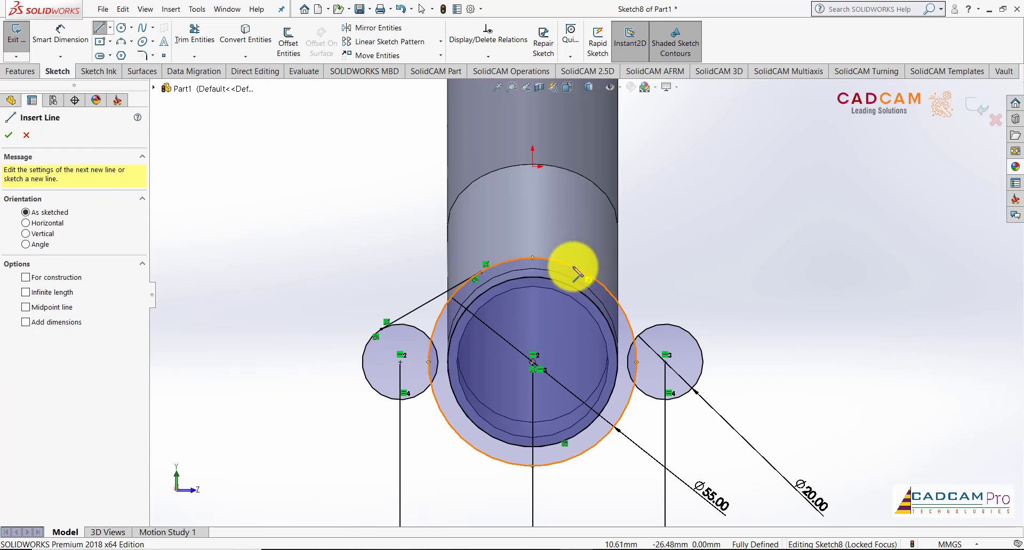
click(590, 278)
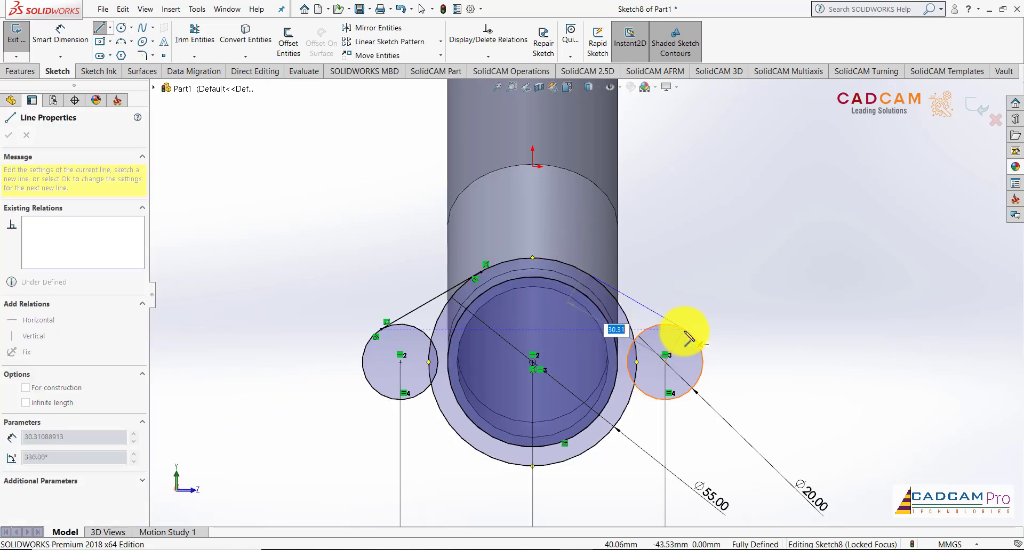
click(685, 333)
key(Escape)
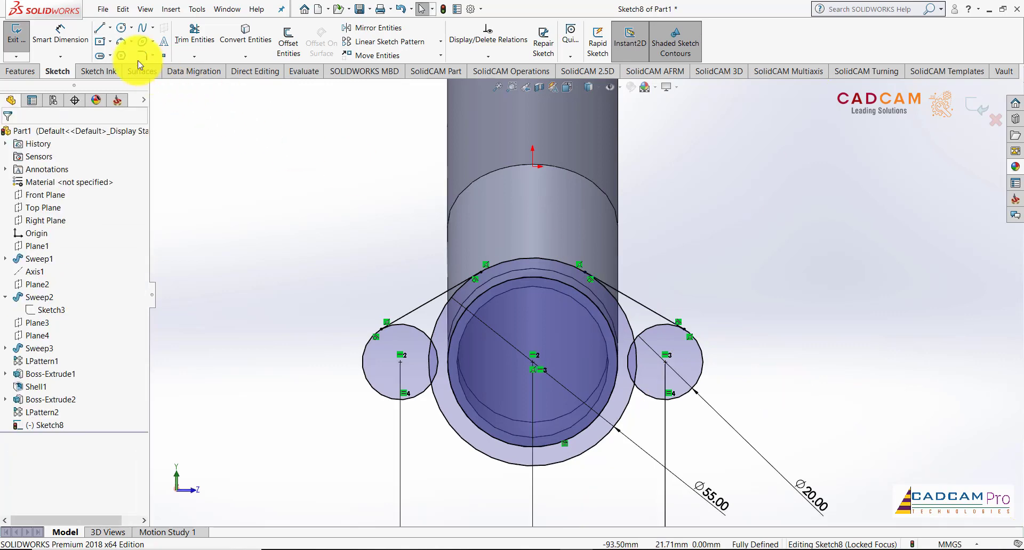
Draw the two lower connecting lines and slide one endpoint along the large circle.
click(99, 27)
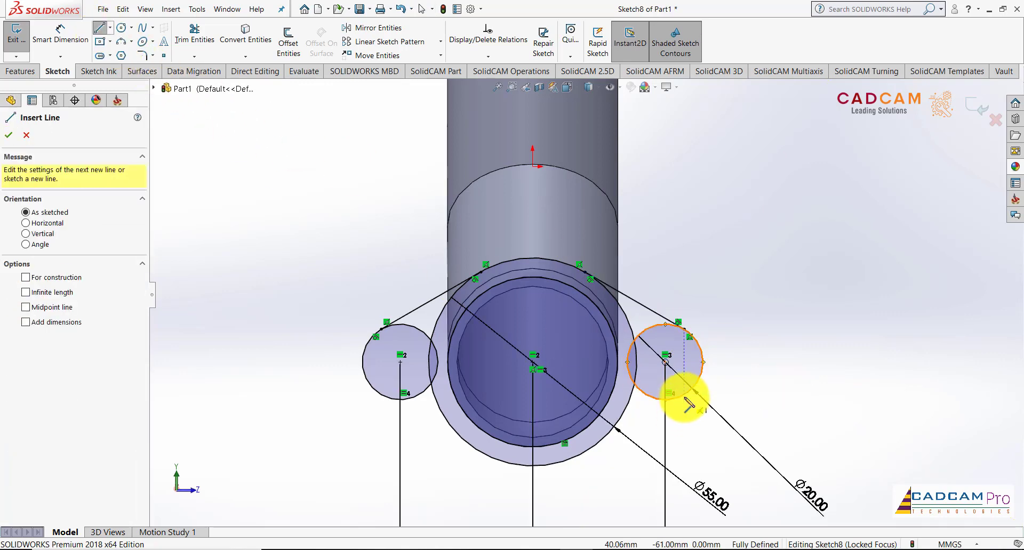
click(688, 403)
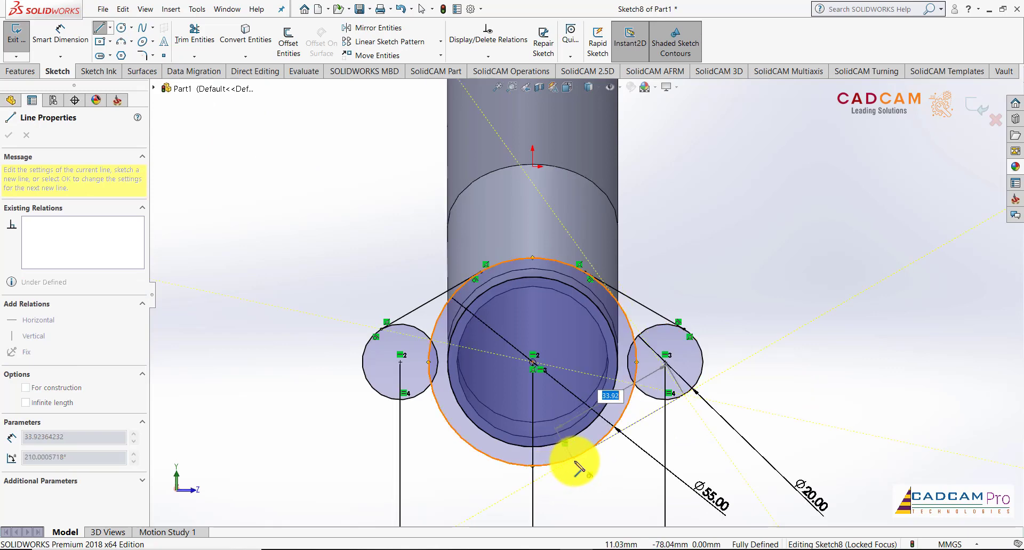
click(575, 457)
key(Escape)
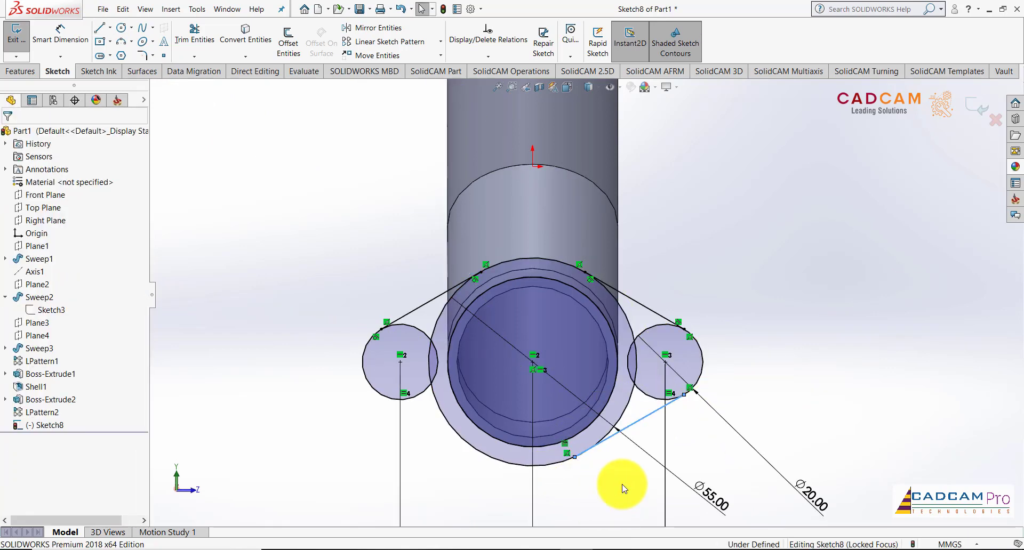
click(100, 27)
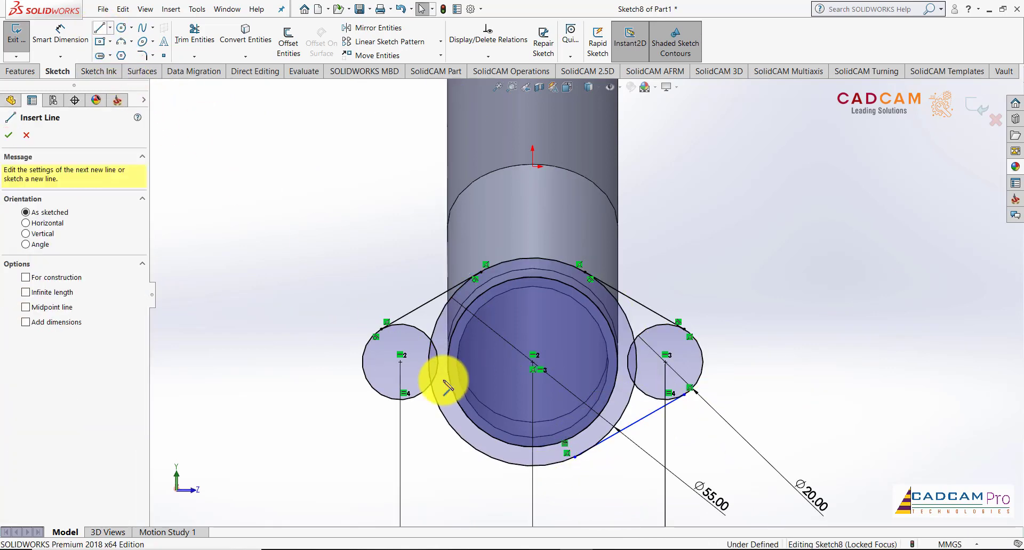
click(381, 397)
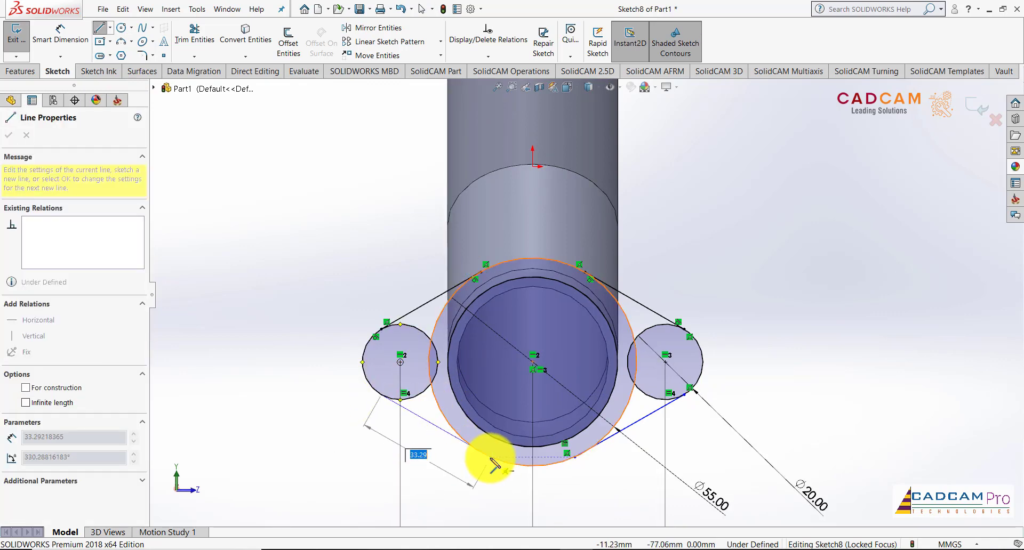
click(486, 458)
key(Escape)
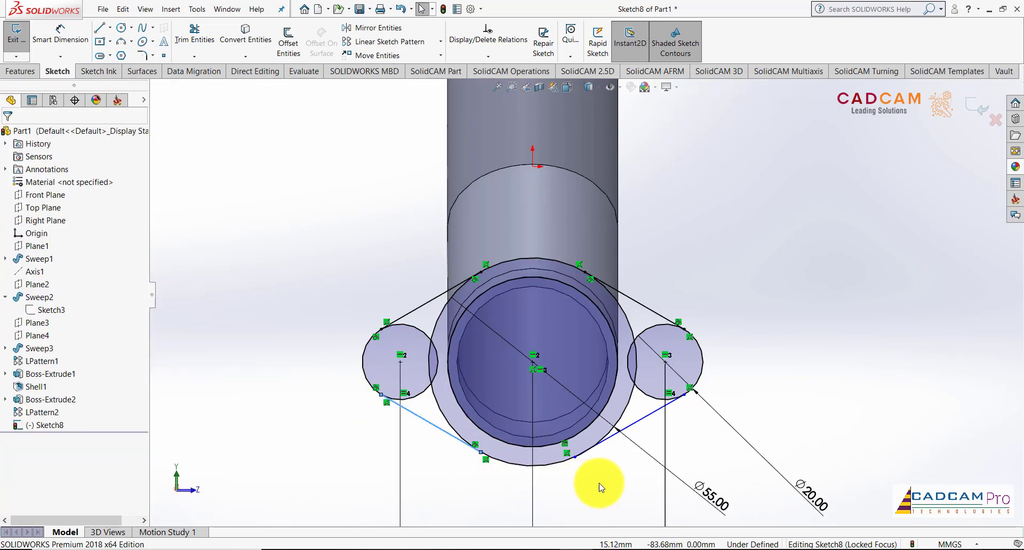
drag(592, 453, 587, 462)
Make the lower-right flange line tangent to the large Ø55 circle.
click(588, 482)
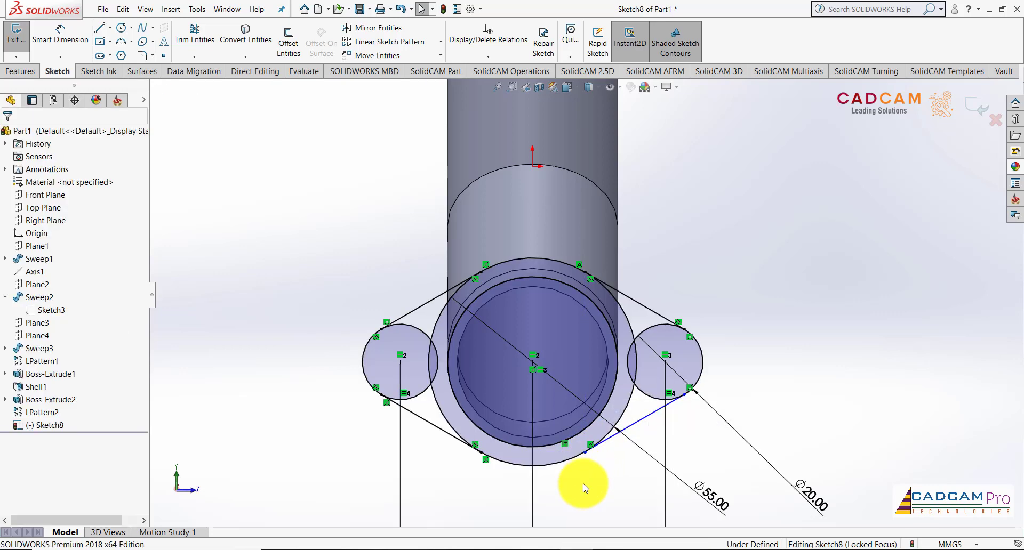
scroll(606, 454, down, 2)
scroll(606, 453, down, 1)
scroll(567, 430, down, 2)
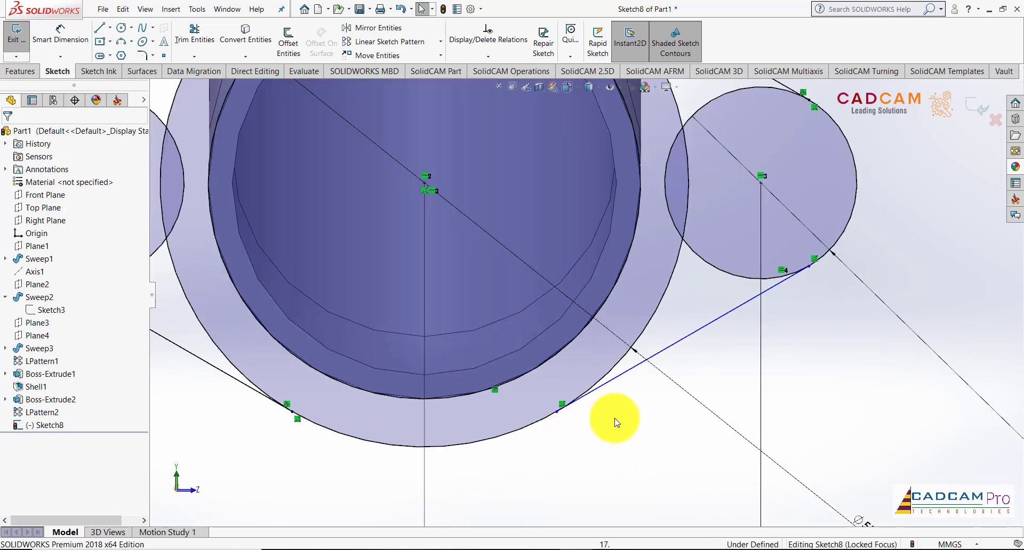
scroll(608, 418, up, 4)
scroll(624, 407, up, 1)
scroll(597, 195, down, 2)
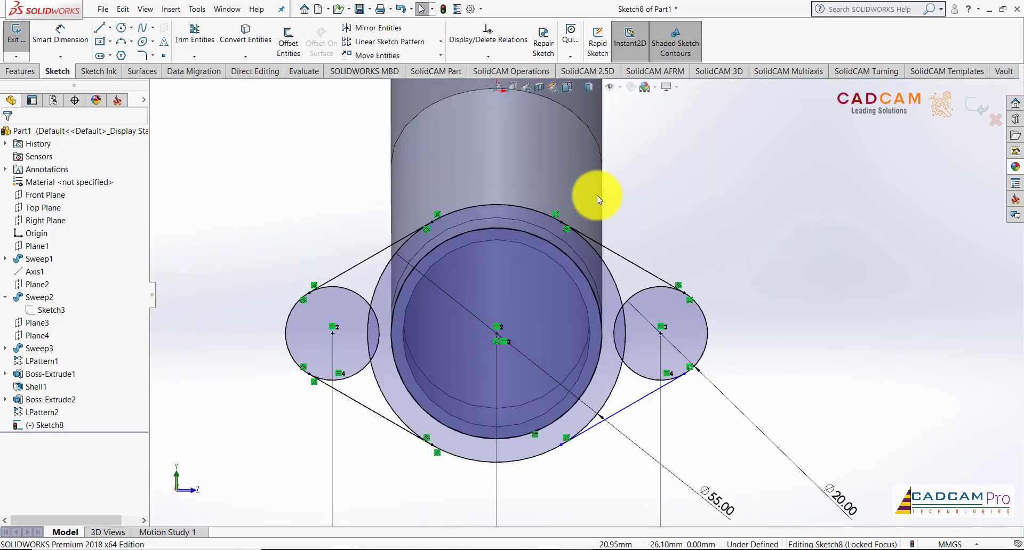
scroll(577, 415, down, 1)
scroll(590, 442, down, 1)
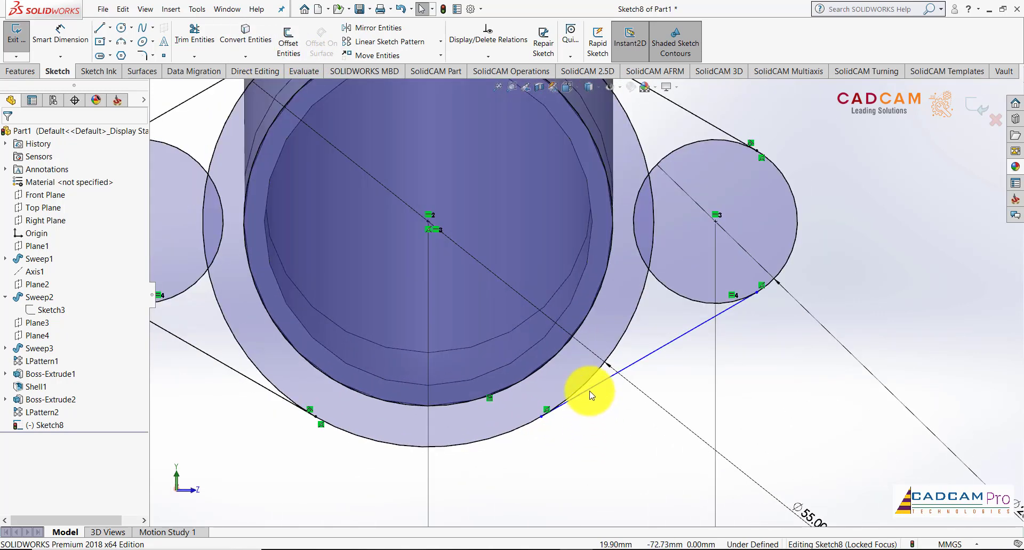
click(520, 427)
click(521, 425)
ctrl+click(549, 411)
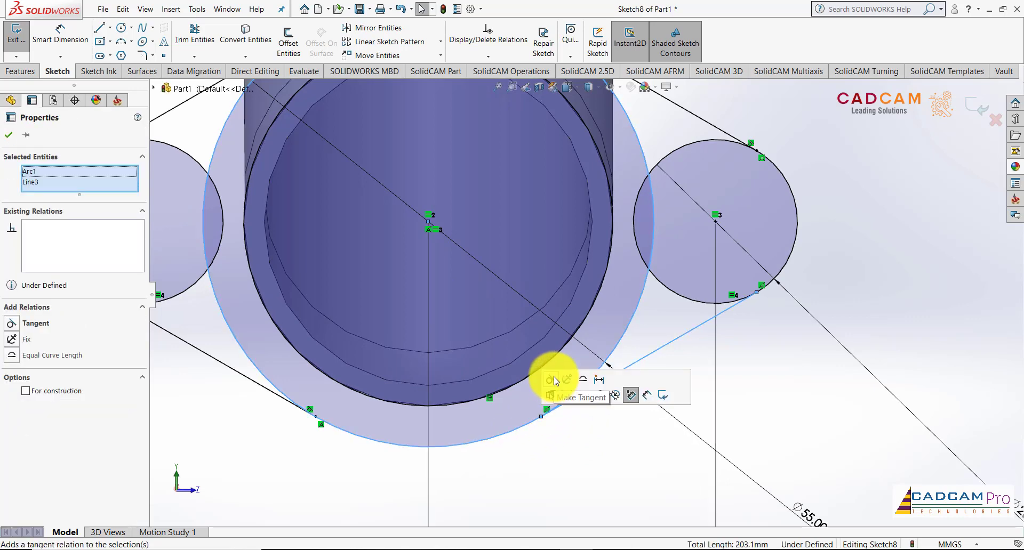
click(557, 379)
click(572, 440)
Make the same lower-right line tangent to the right small circle as well.
scroll(543, 427, down, 2)
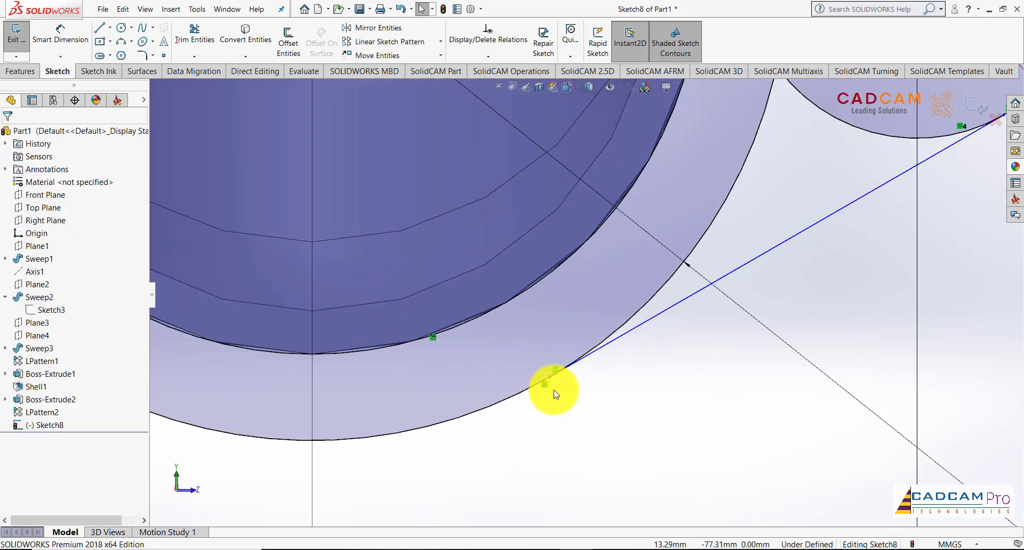
scroll(548, 393, down, 2)
scroll(576, 379, down, 2)
scroll(539, 366, down, 2)
scroll(544, 429, up, 2)
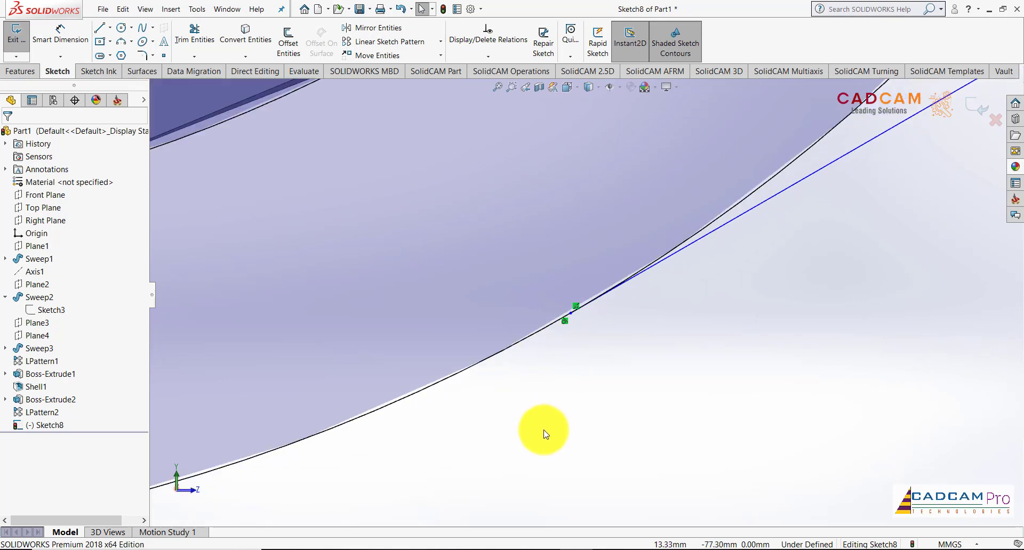
scroll(590, 430, up, 2)
scroll(599, 418, up, 2)
scroll(617, 219, up, 1)
scroll(617, 219, down, 2)
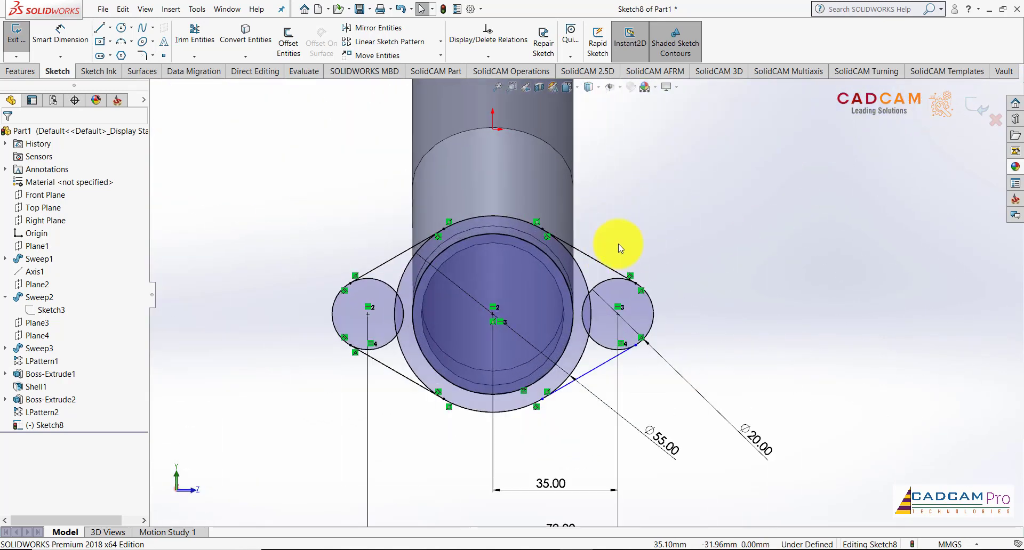
scroll(619, 244, down, 2)
click(604, 418)
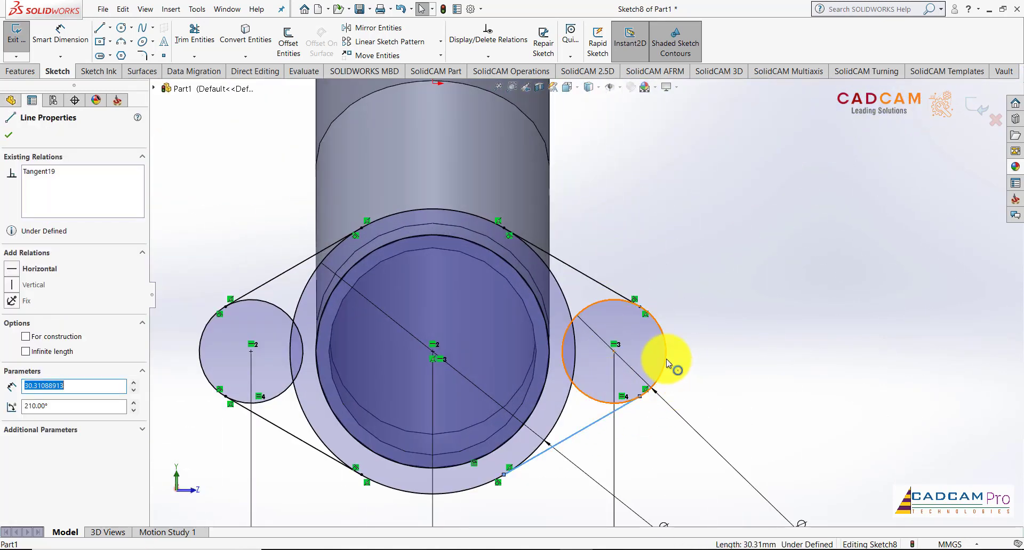
ctrl+click(664, 357)
click(706, 226)
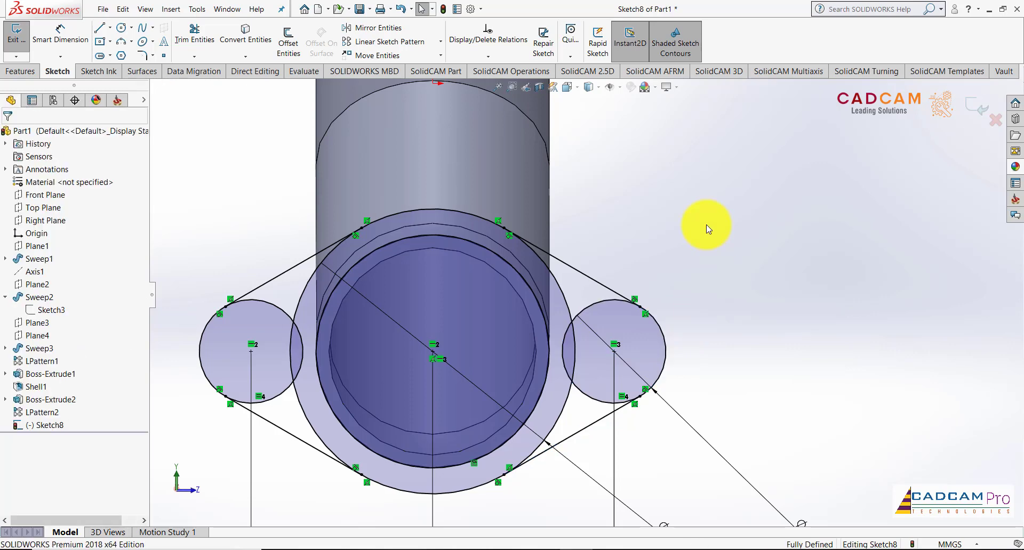
scroll(706, 225, up, 2)
scroll(657, 281, up, 1)
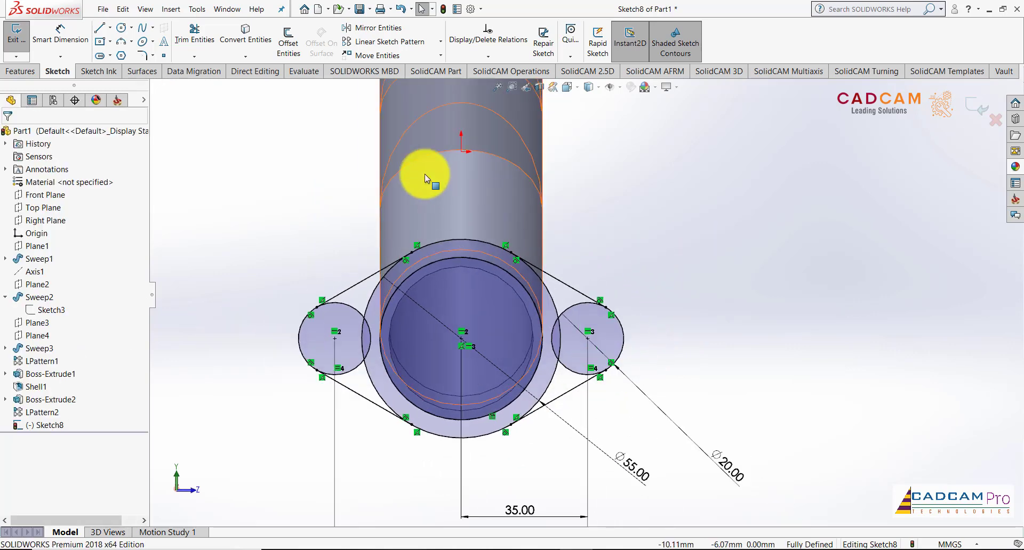
Draw a bolt-hole circle centred on each of the right and left lobes.
click(122, 27)
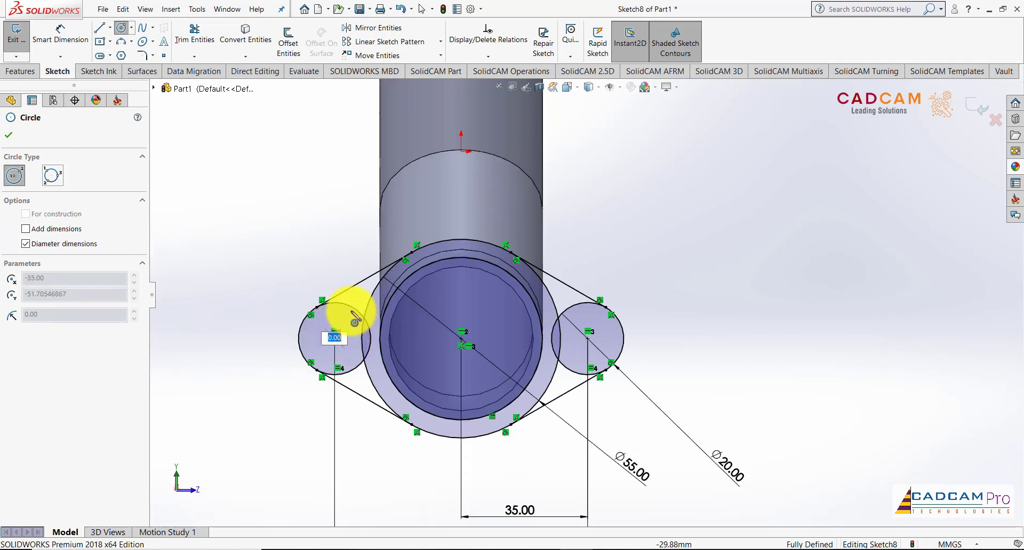
key(Escape)
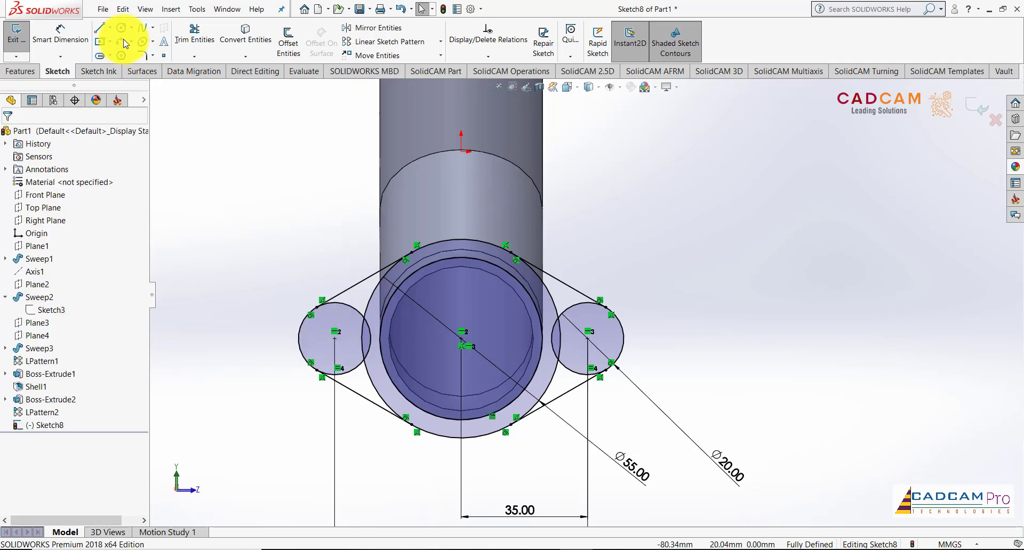
key(Return)
click(587, 338)
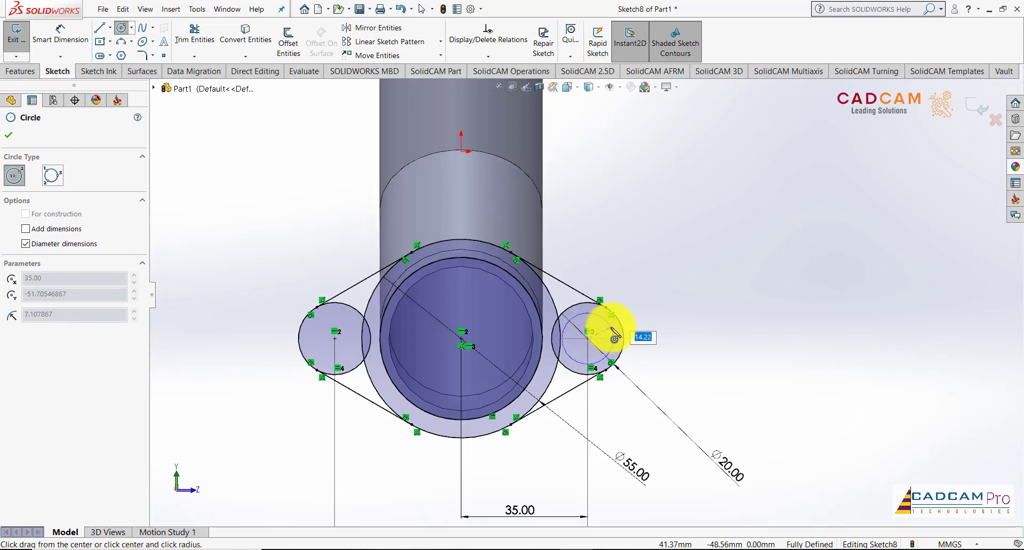
click(614, 338)
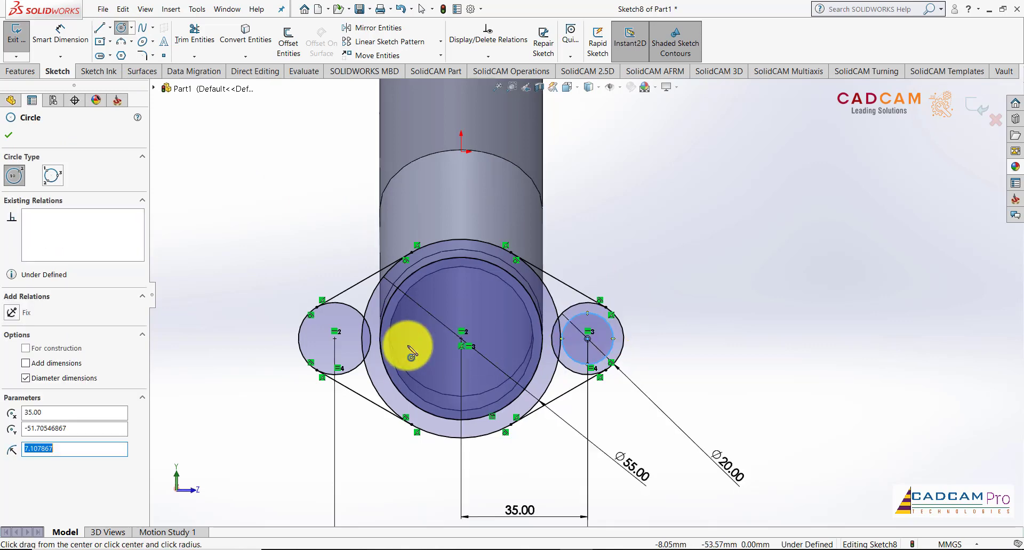
click(335, 338)
click(347, 349)
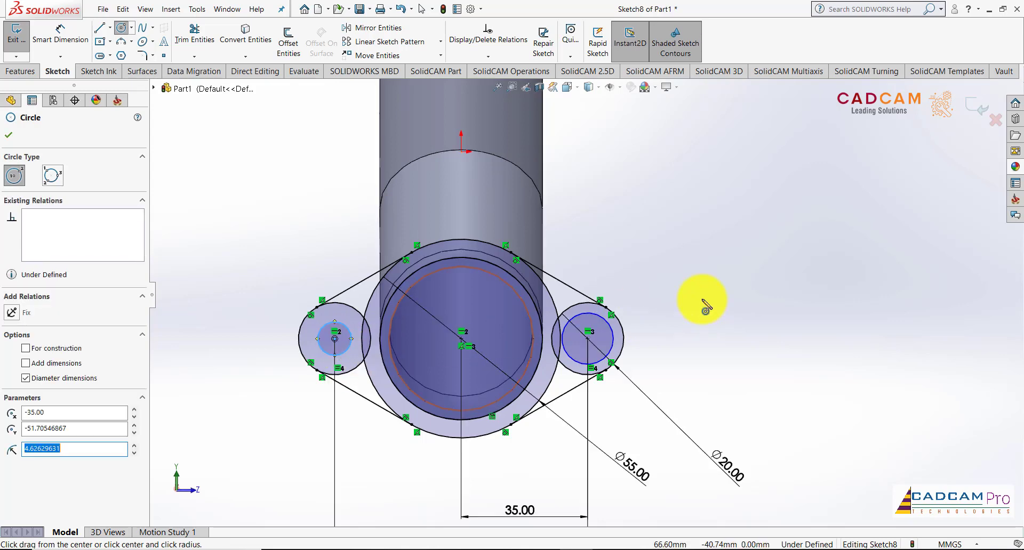
key(Escape)
Dimension the right bolt hole to a diameter of 11.25 mm.
right_click(687, 308)
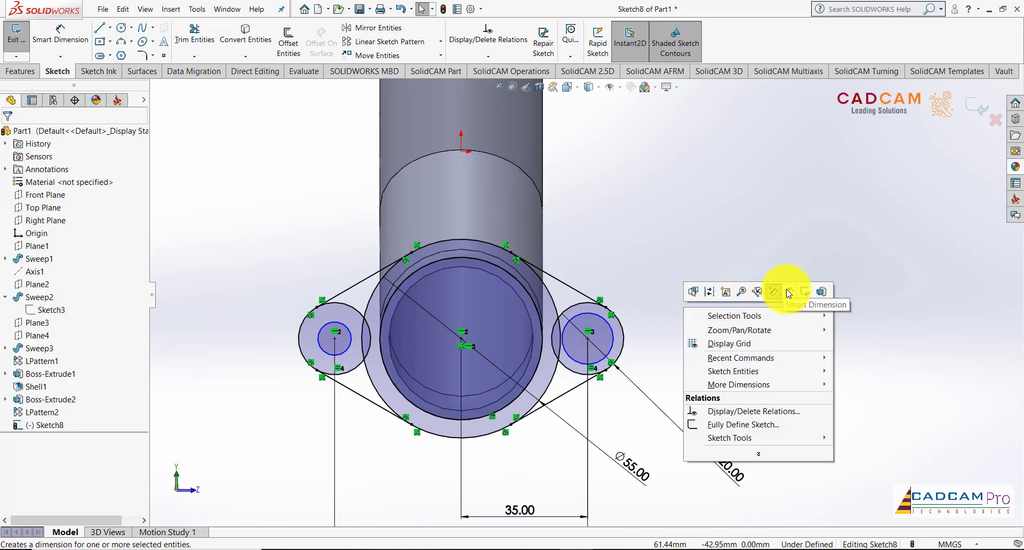
click(788, 294)
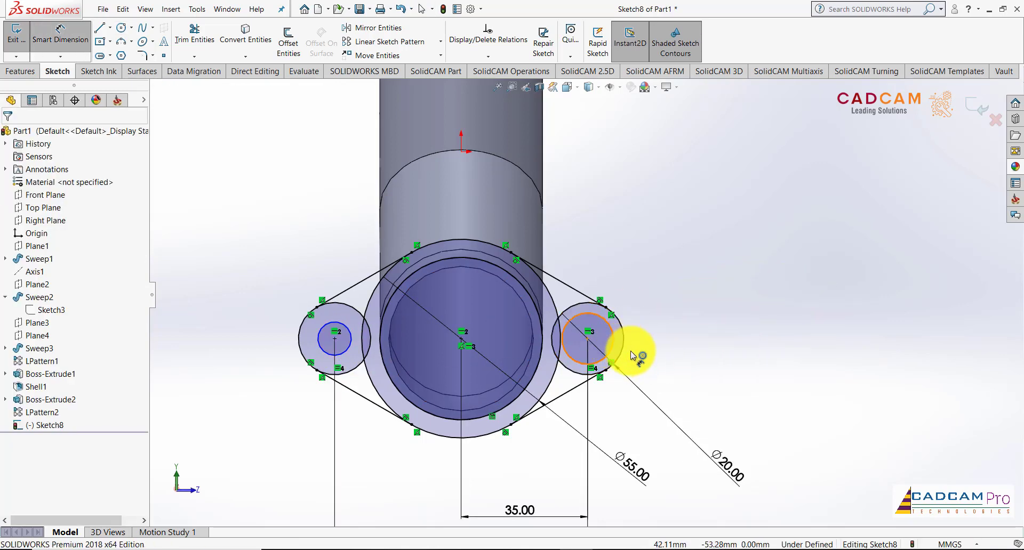
click(632, 356)
click(722, 411)
text(11.25)
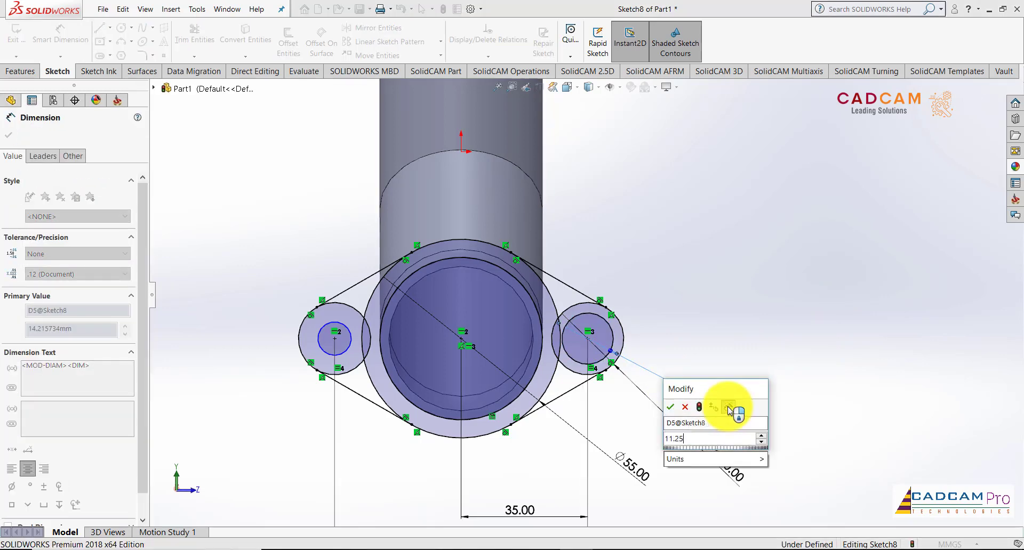
key(Return)
key(Escape)
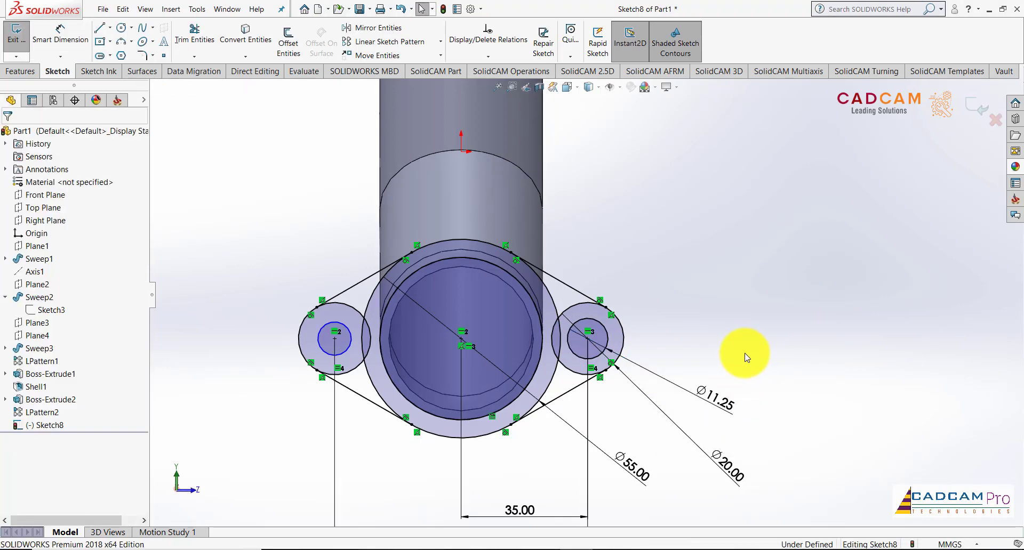
Add an Equal relation between the two bolt-hole circles.
click(609, 339)
ctrl+click(350, 329)
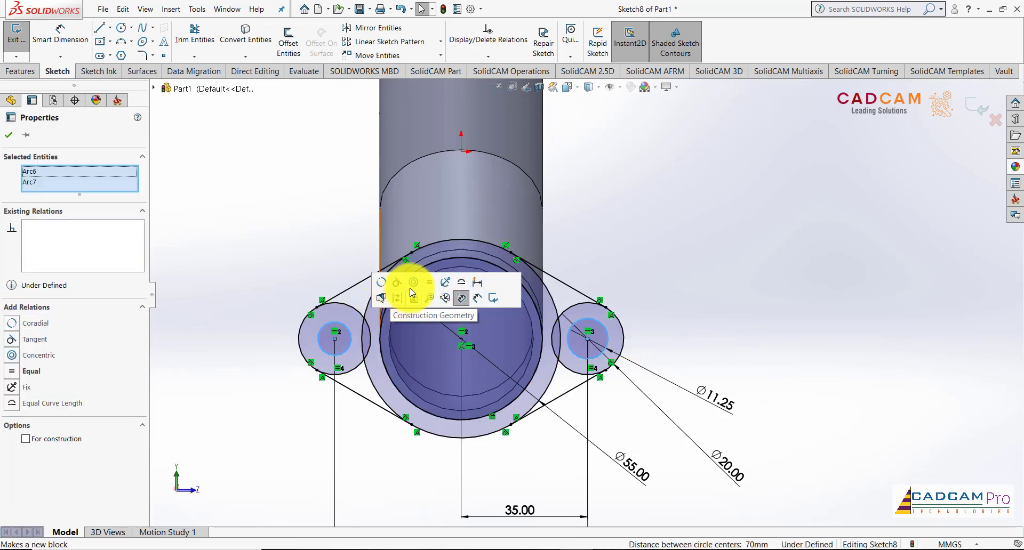
click(429, 283)
click(738, 247)
scroll(738, 250, up, 1)
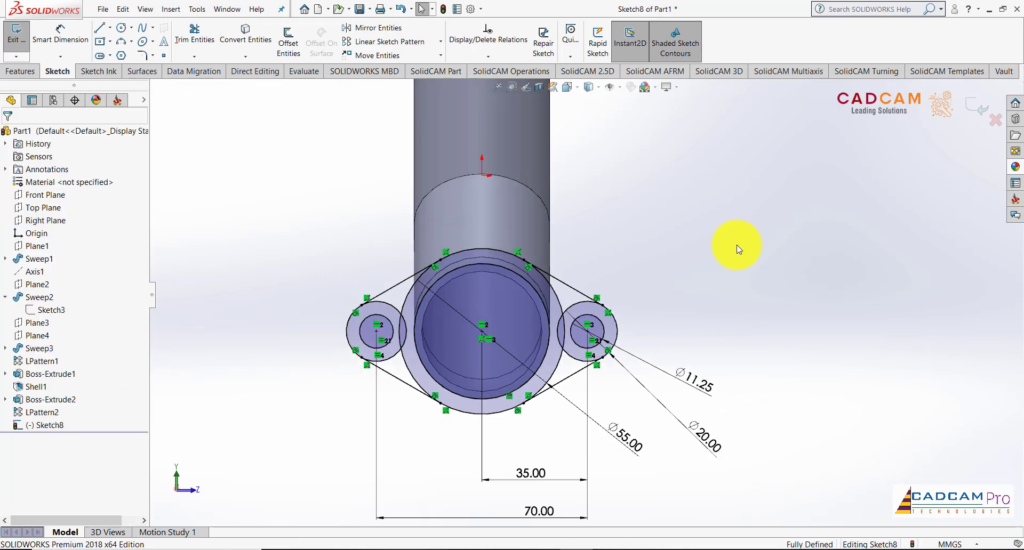
Trim away the left boss arcs and the large circle's overlapping upper and lower arcs.
click(195, 31)
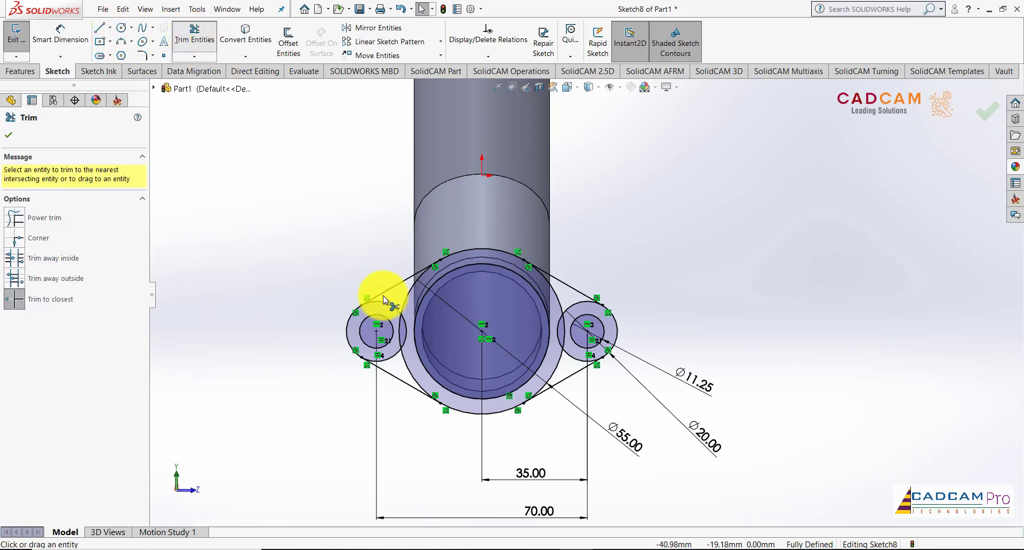
scroll(377, 320, down, 1)
scroll(402, 329, down, 2)
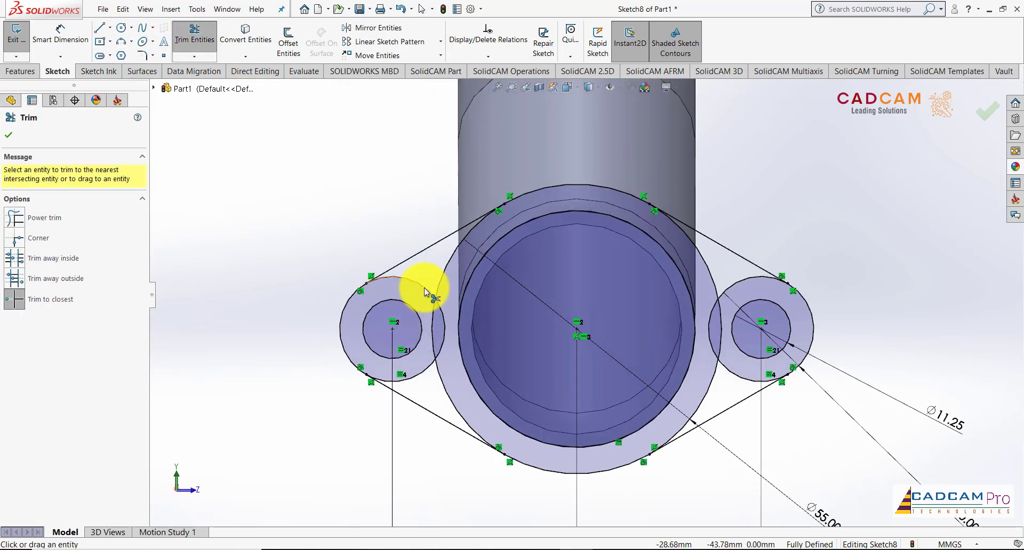
click(424, 291)
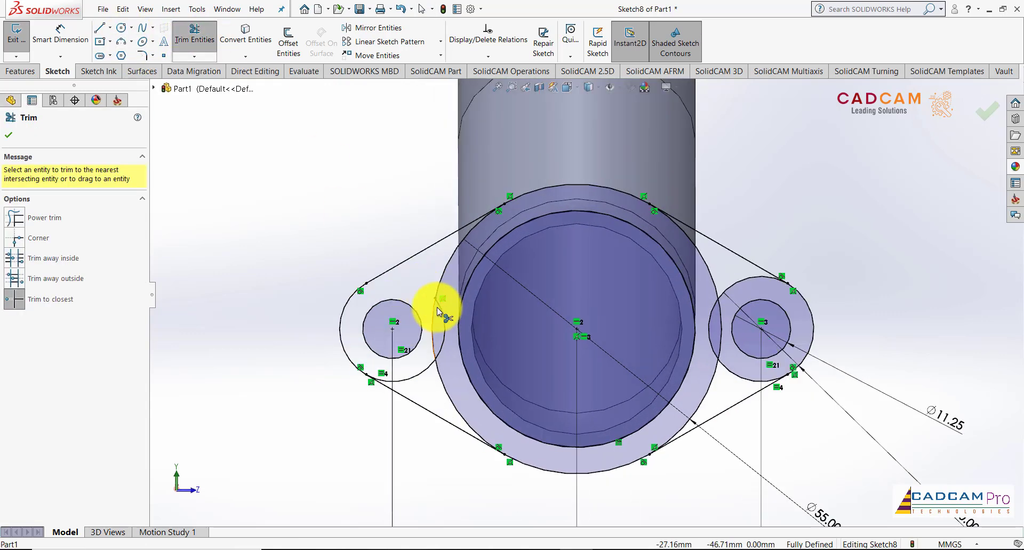
click(421, 372)
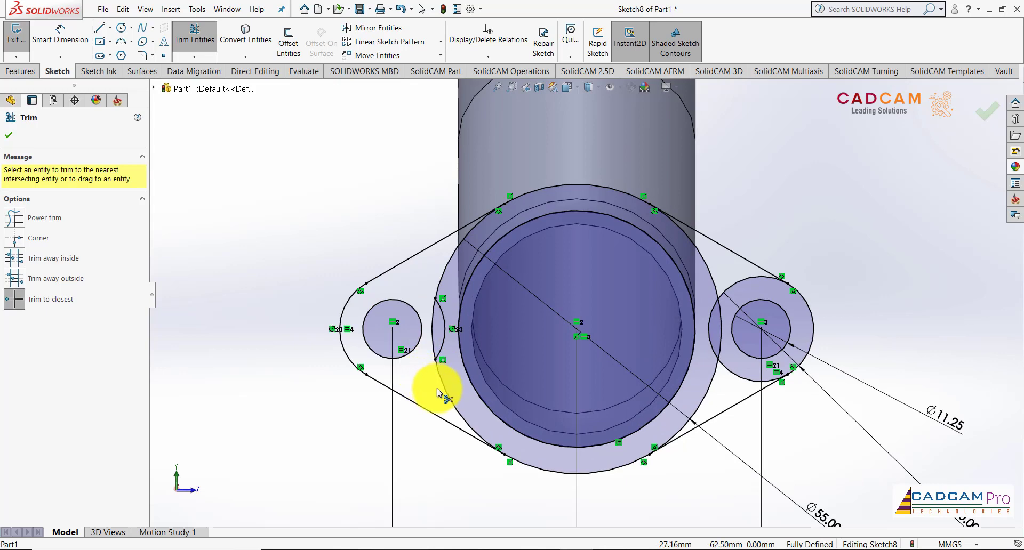
click(449, 264)
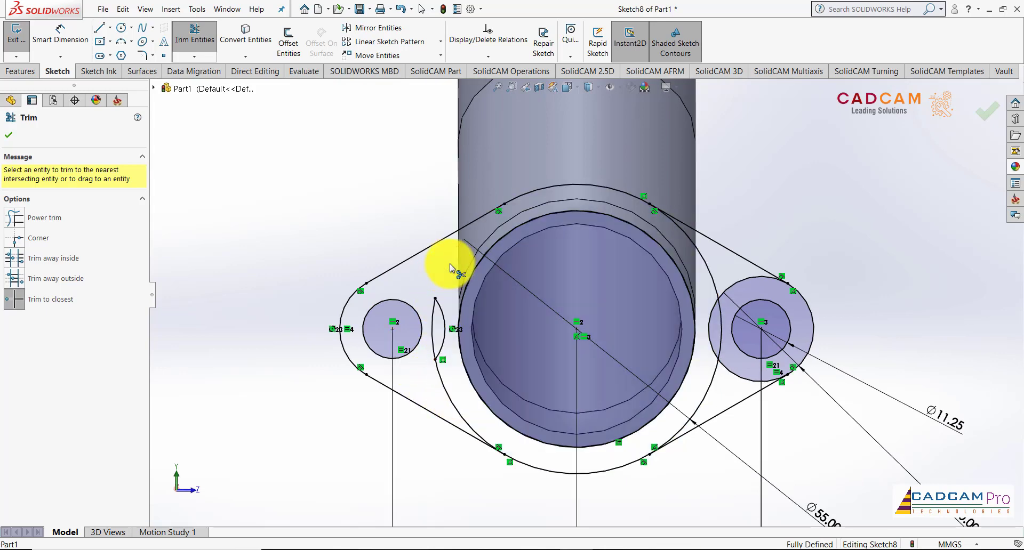
click(697, 252)
click(698, 410)
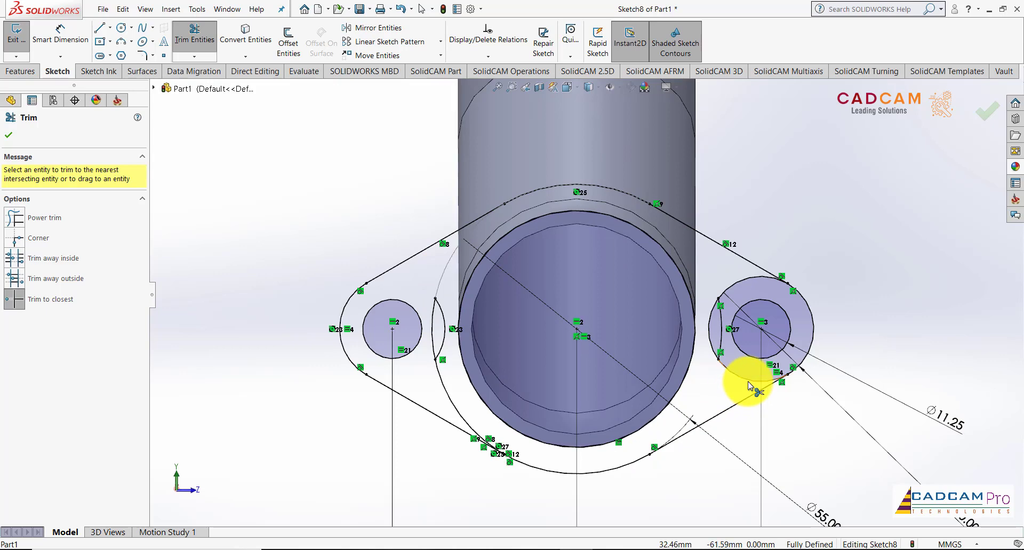
Trim the right boss arcs, the crescents beside the right hole, and the last left arc.
click(740, 380)
click(762, 282)
click(722, 315)
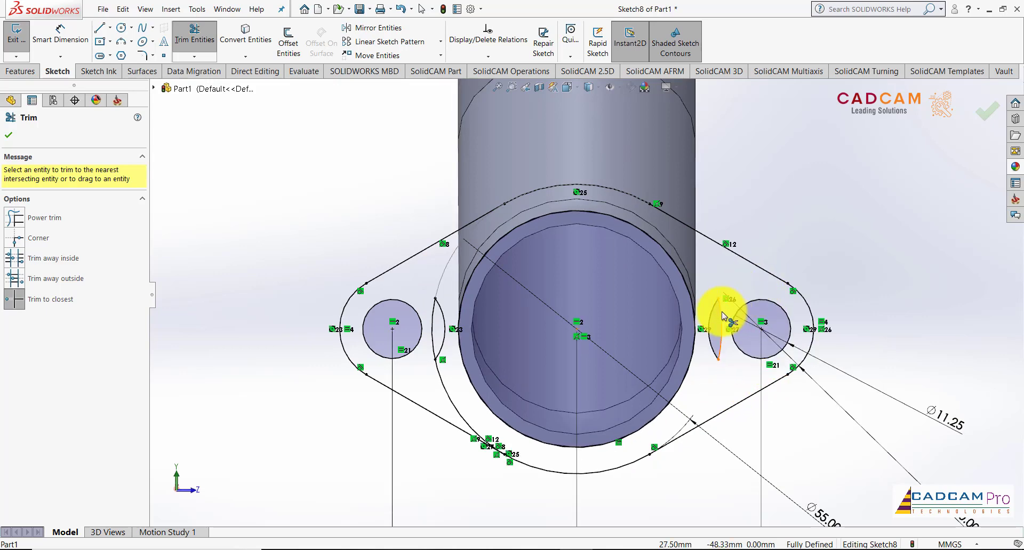
click(711, 326)
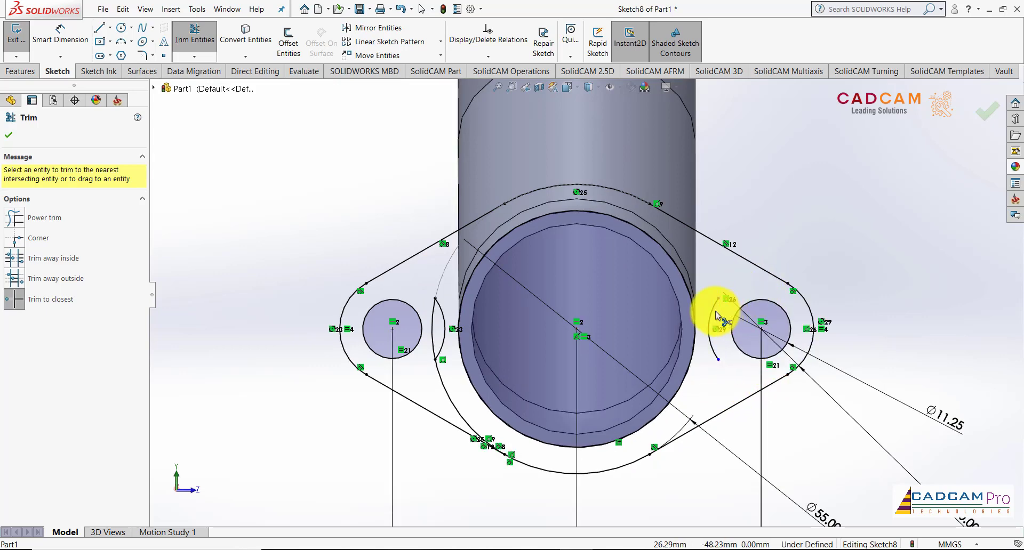
click(435, 323)
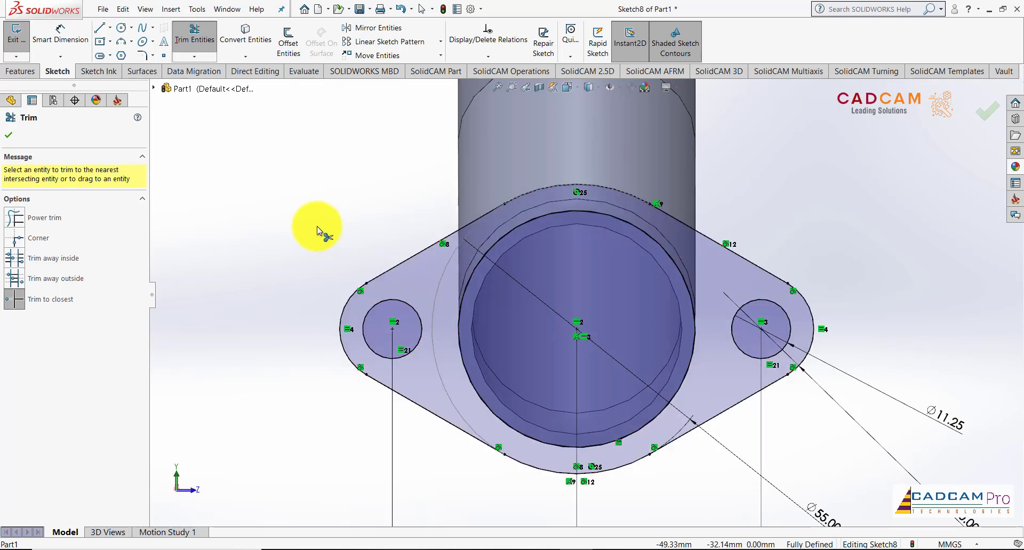
key(f)
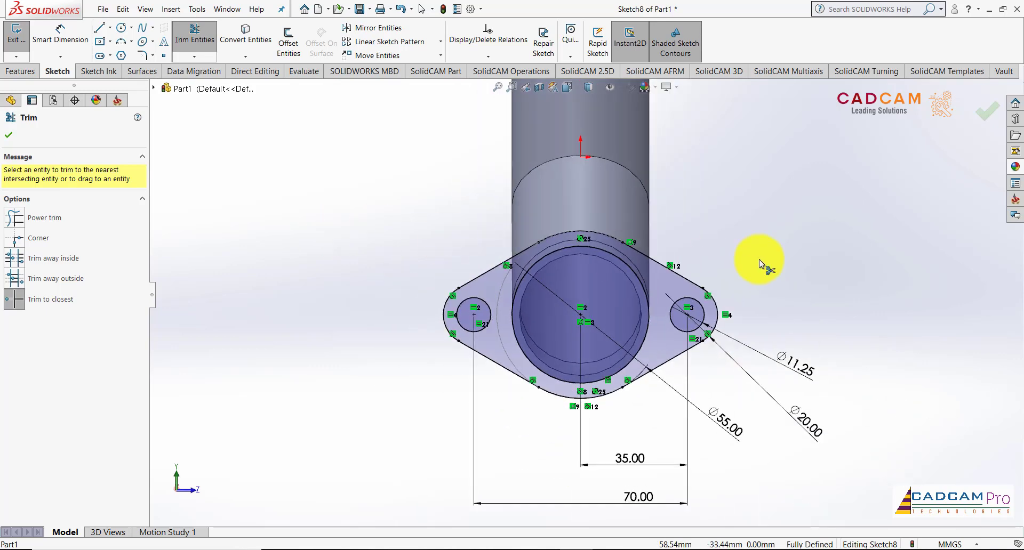
key(Escape)
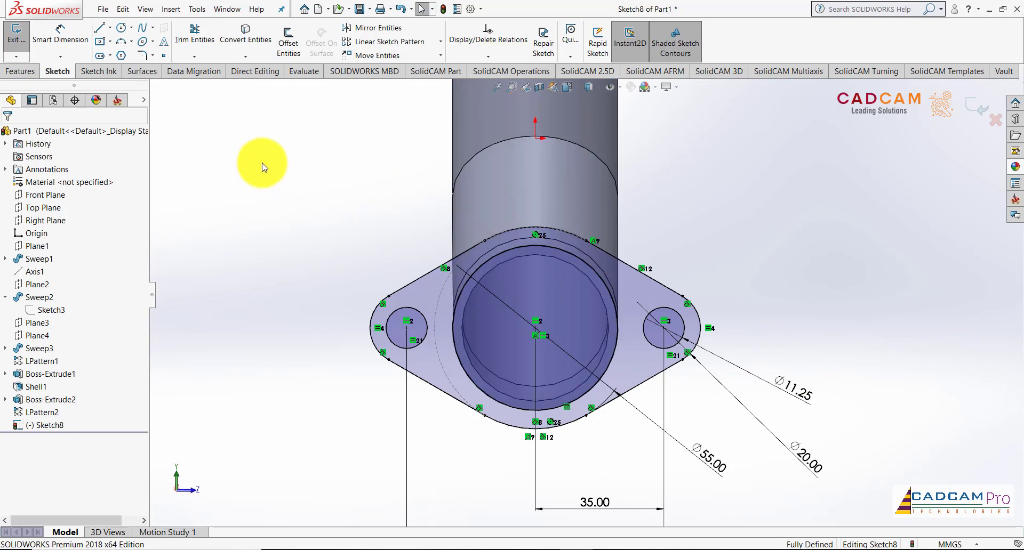
Extrude the flange sketch 8.00 mm Blind, reversed back toward the pipe.
click(24, 70)
click(24, 43)
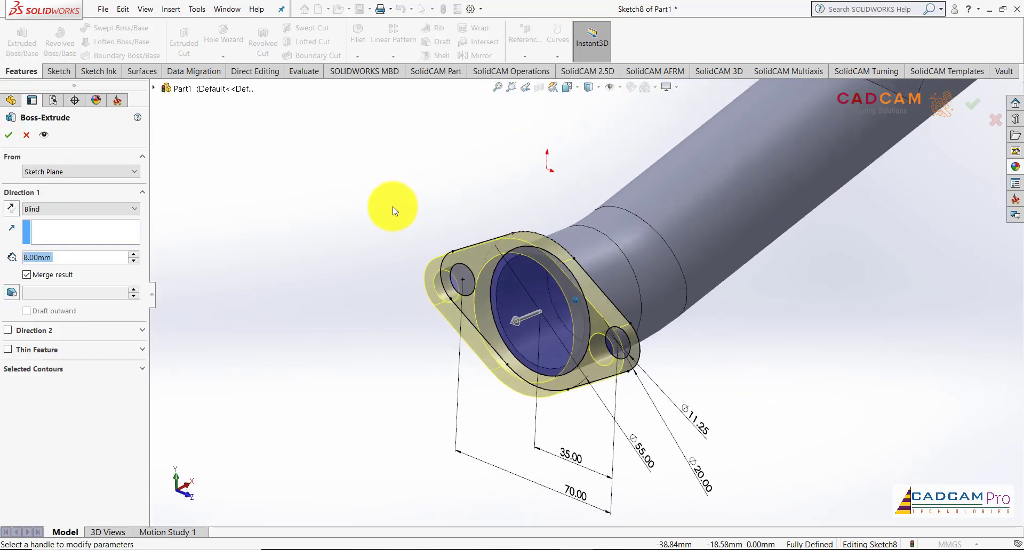
click(12, 209)
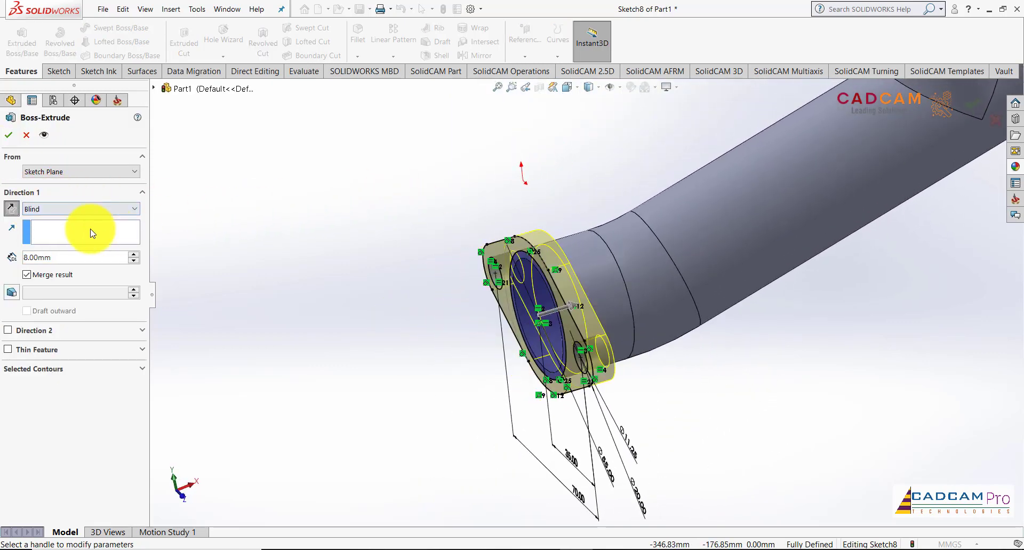
click(8, 136)
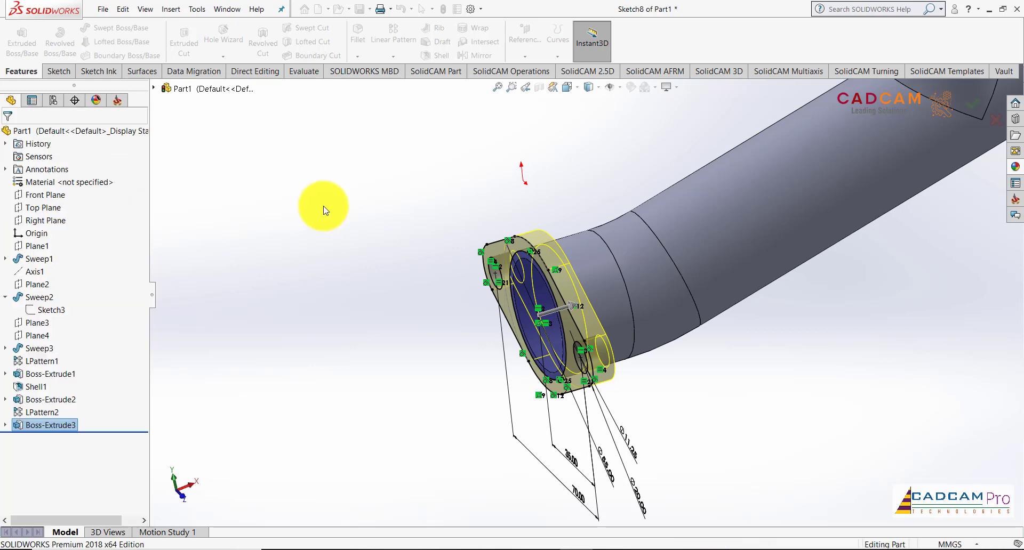
Rotate the view around the manifold to inspect the new flange from the side.
key(Left)
key(Left)
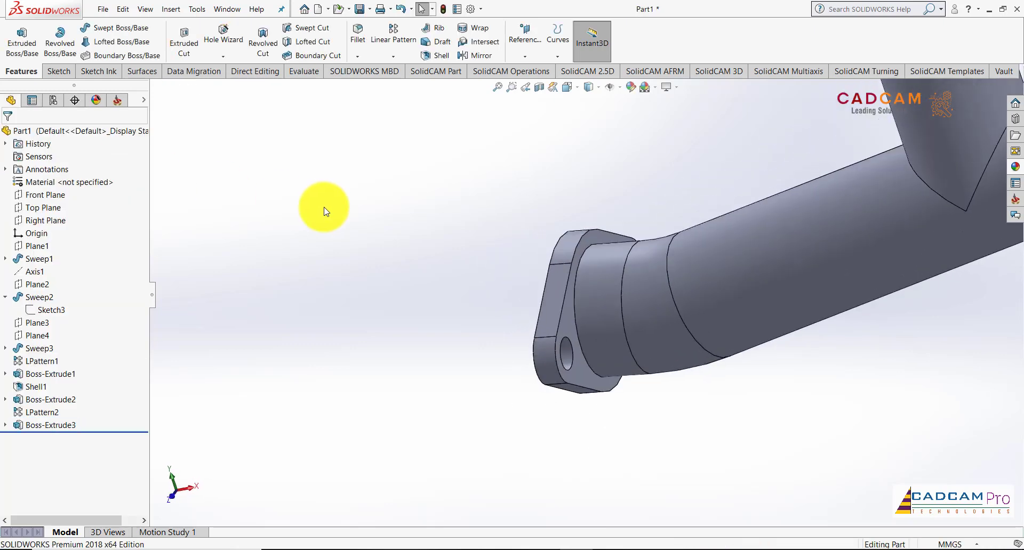
key(Left)
key(Left)
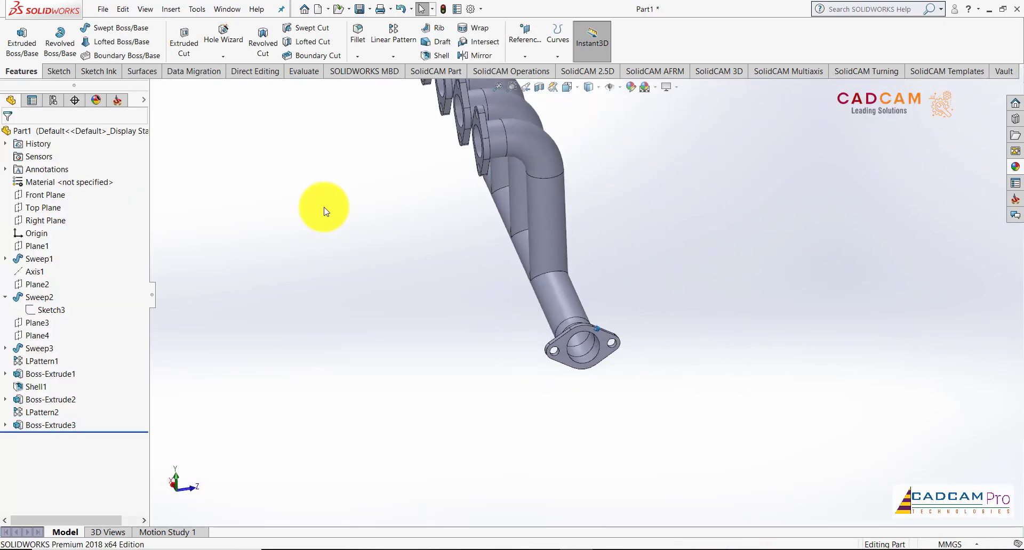
key(Left)
key(Left)
key(Left)
key(Left)
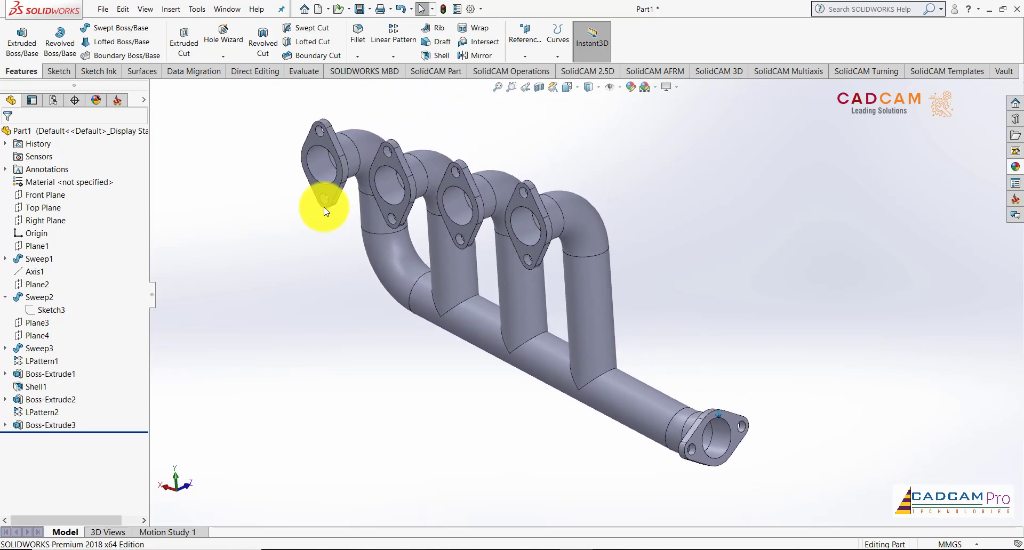
key(Left)
key(Left)
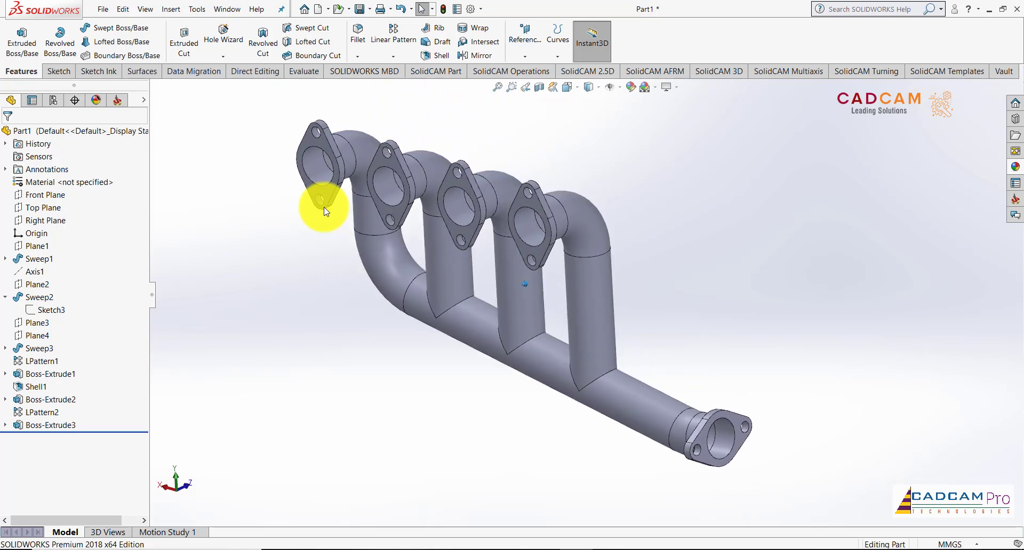
key(Left)
key(Left)
key(Left)
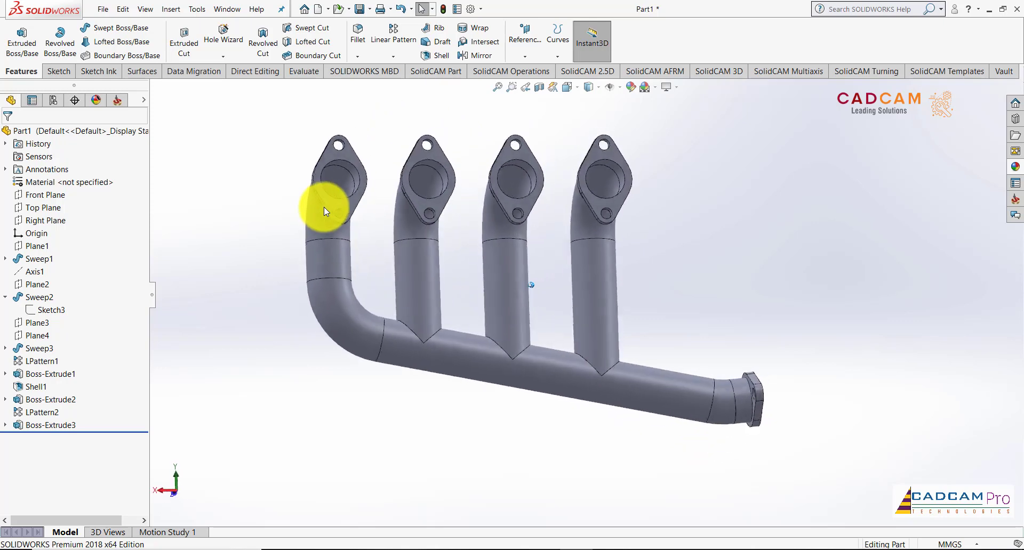
key(Left)
key(Left)
key(Left)
key(Left)
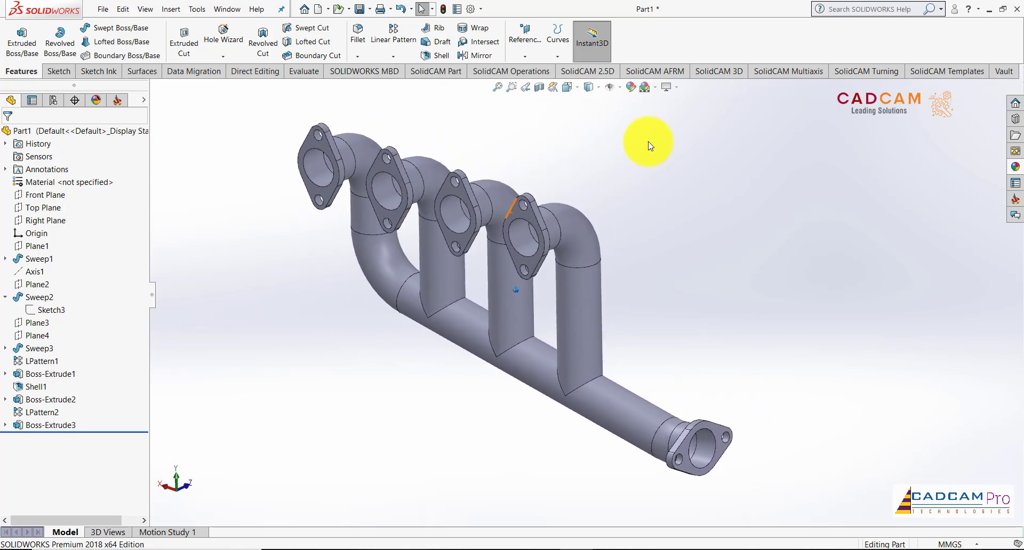
key(Left)
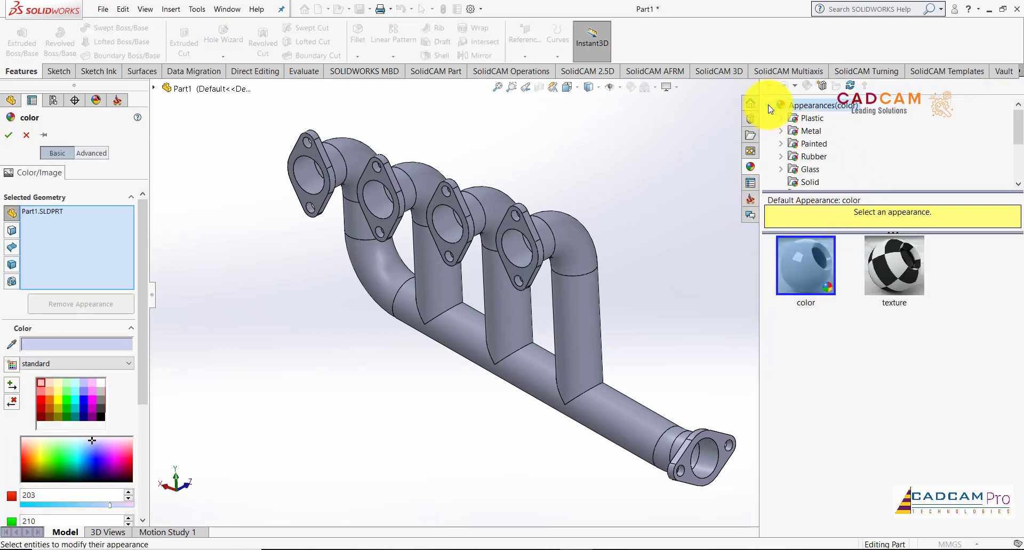
Apply the polished brass metal appearance to the whole manifold.
click(812, 131)
scroll(977, 356, down, 3)
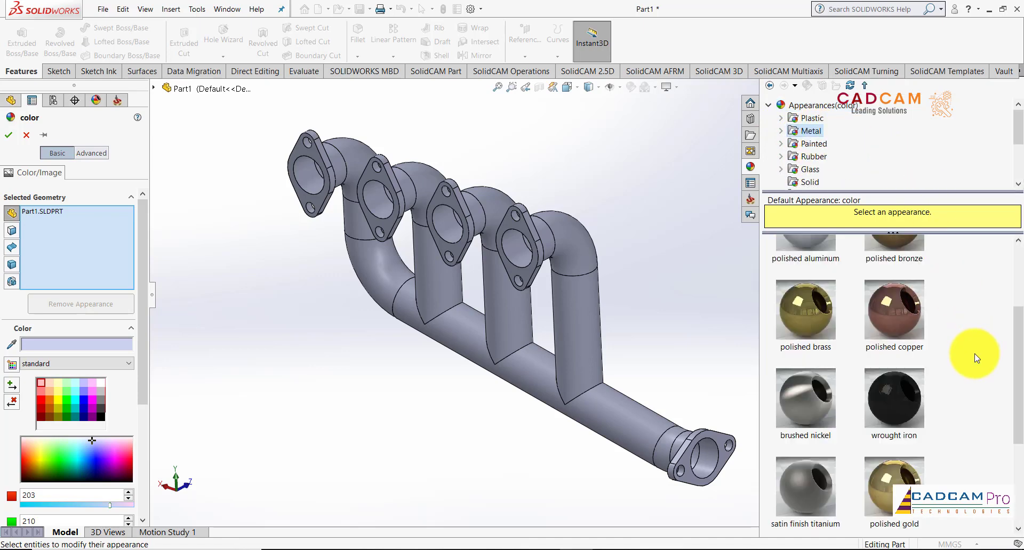
drag(809, 315, 584, 287)
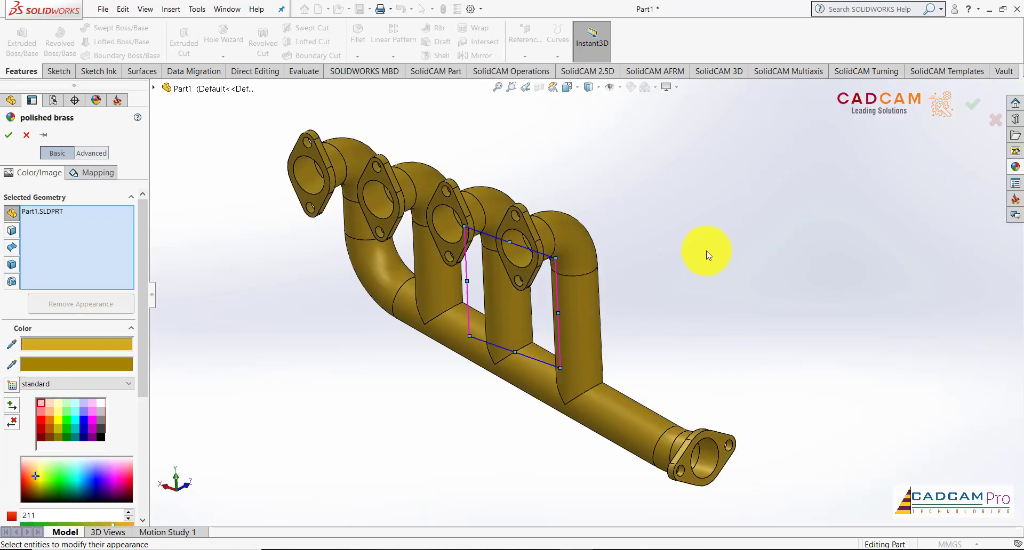
click(8, 135)
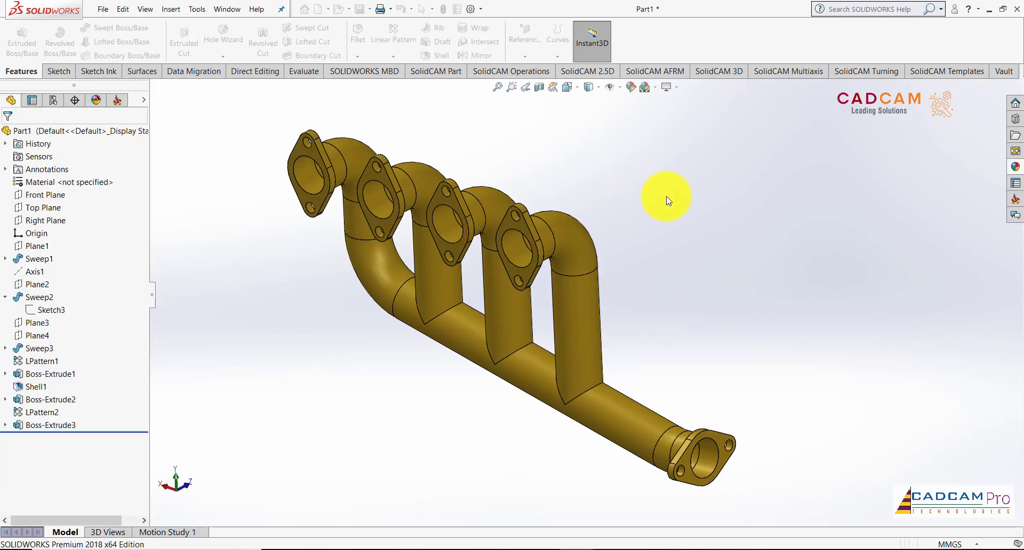
Switch the scene to Rooftop and rotate the manifold to a near-front view.
click(656, 87)
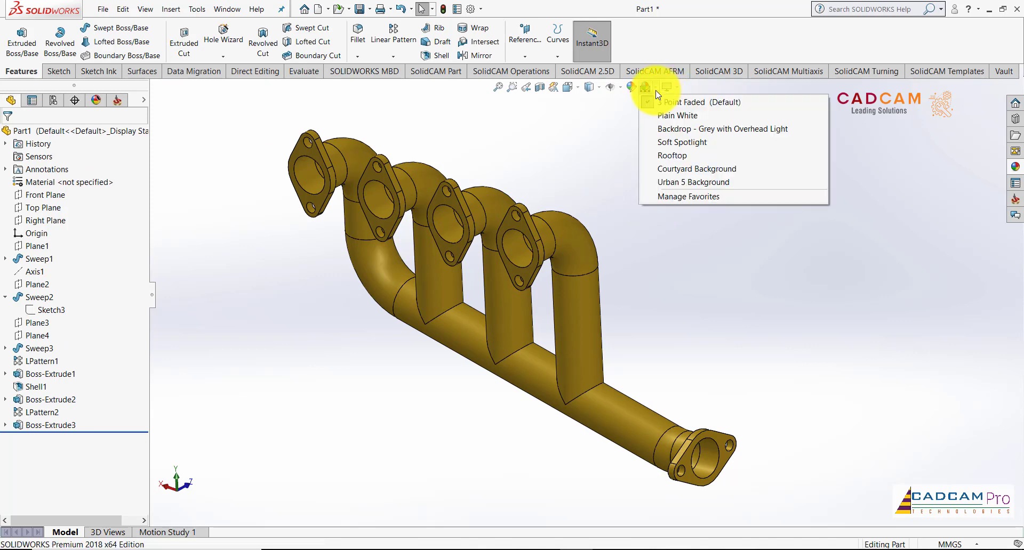
click(677, 129)
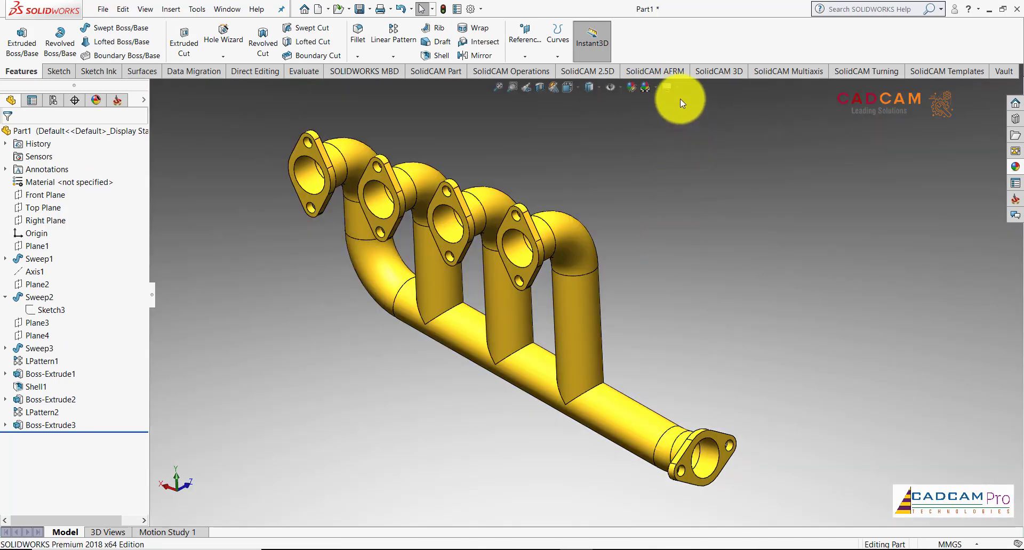
click(657, 88)
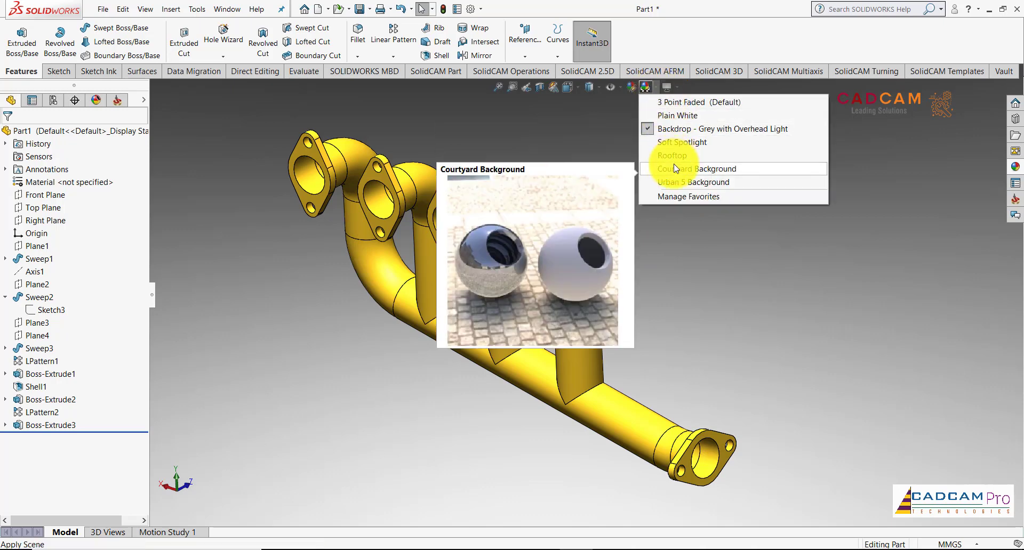
click(673, 155)
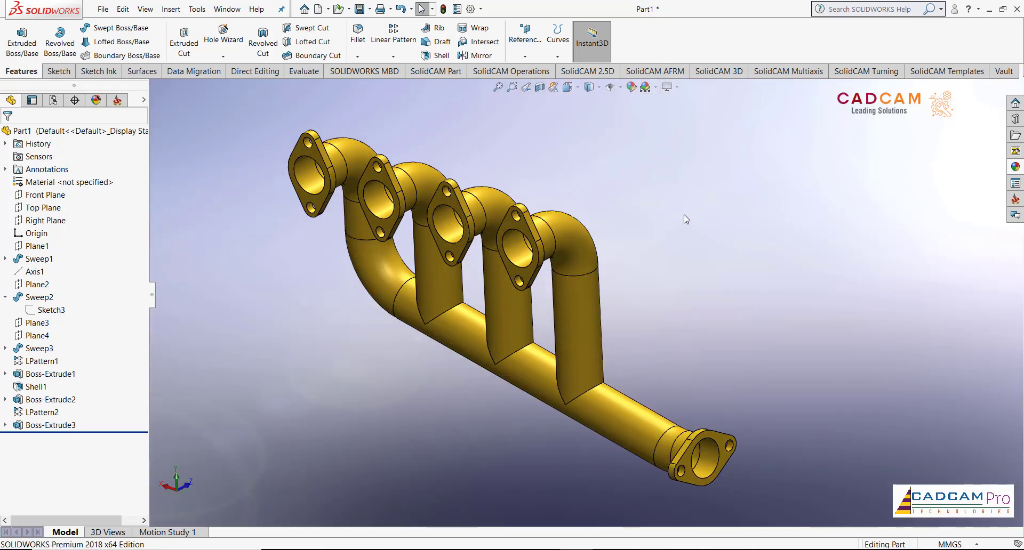
middle_drag(683, 219, 785, 243)
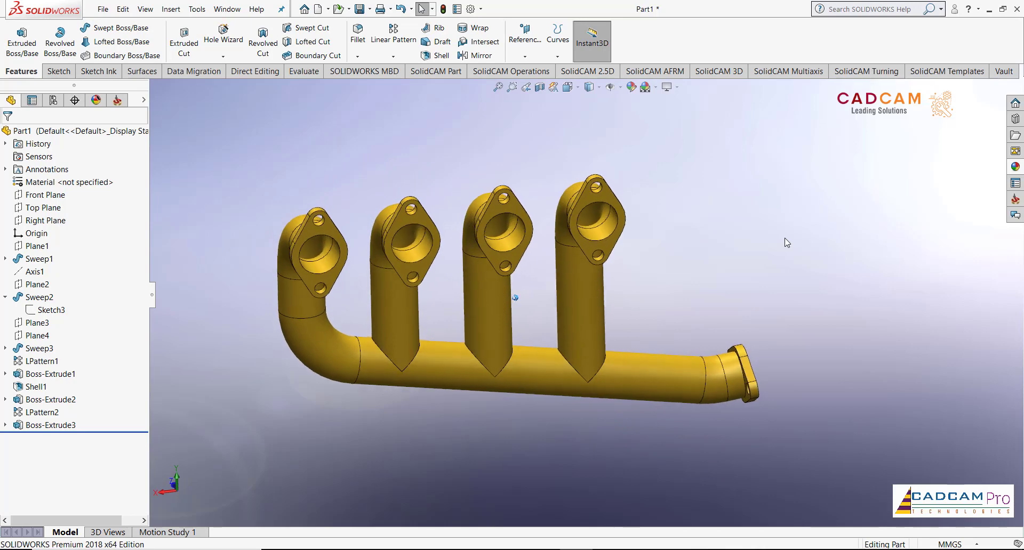